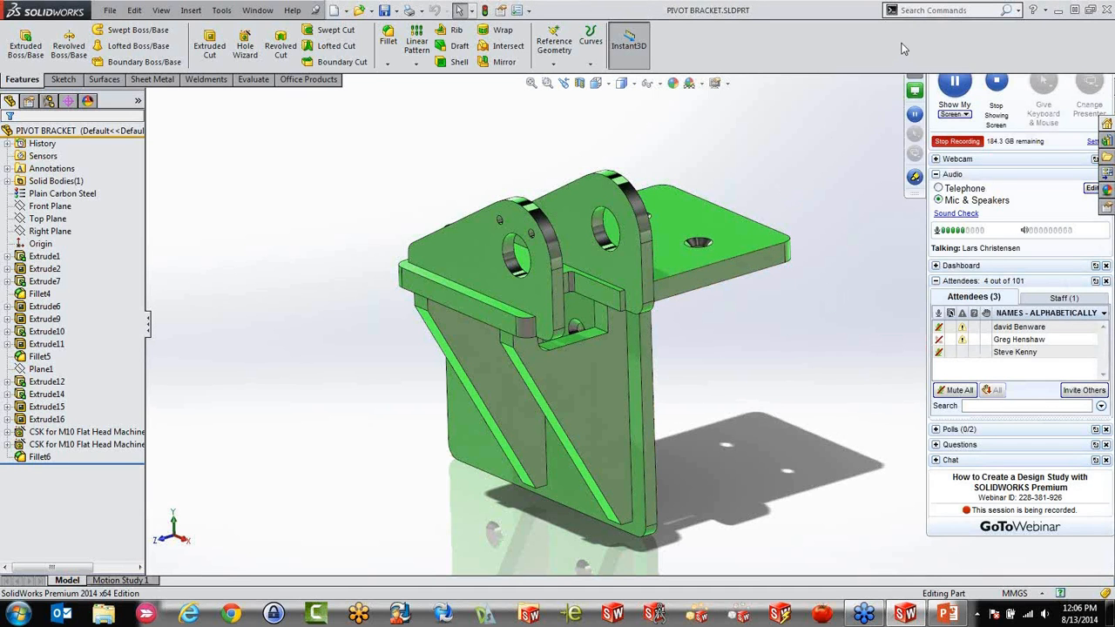
pyautogui.moveTo(823, 190); pyautogui.dragTo(716, 419, button='middle')
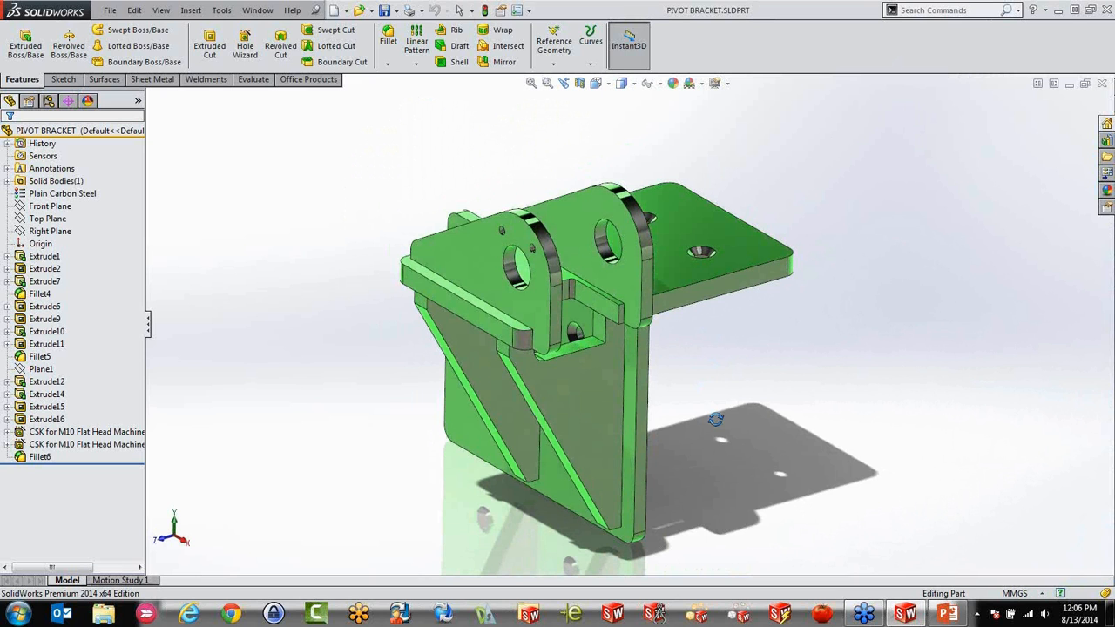
pyautogui.moveTo(715, 419); pyautogui.dragTo(714, 426, button='middle')
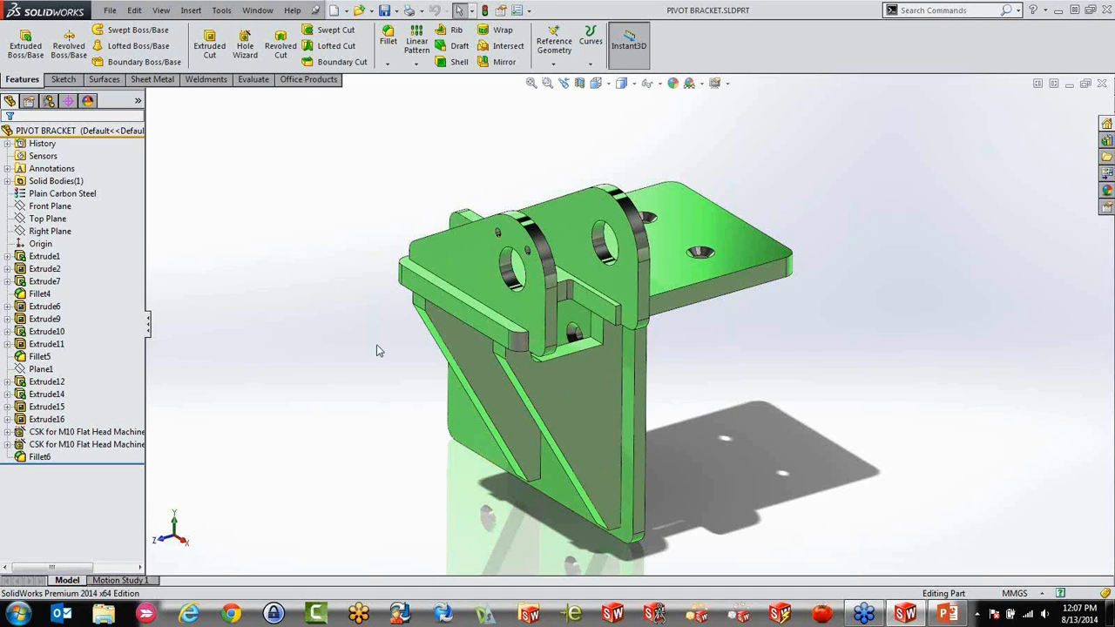
# Activate the SolidWorks Simulation add-in for the current session
pyautogui.click(528, 11)
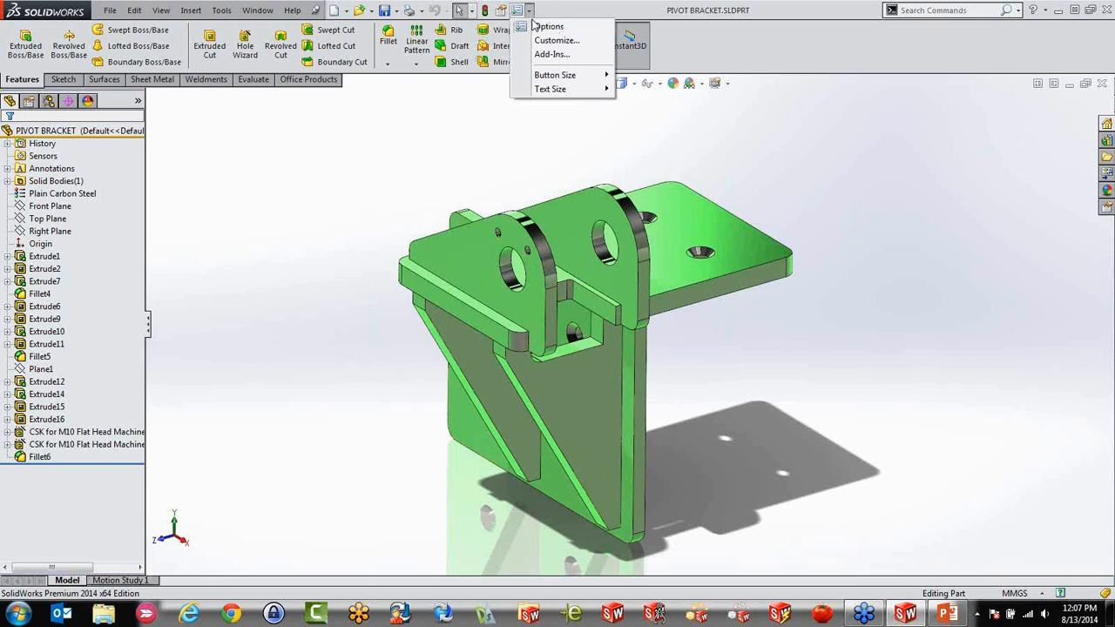
pyautogui.click(550, 53)
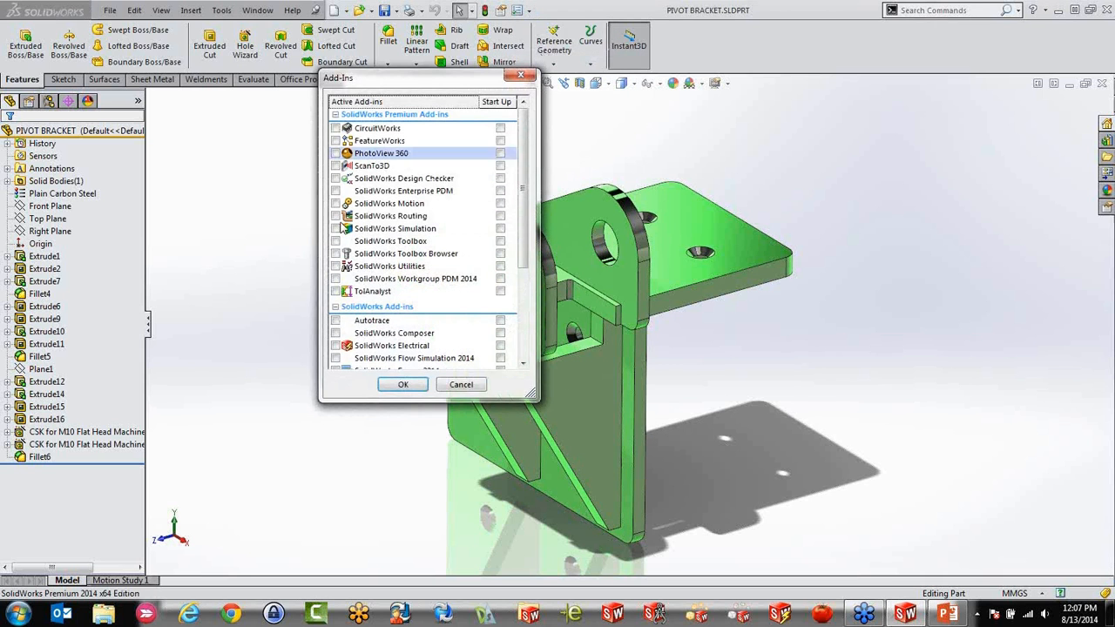
pyautogui.click(335, 228)
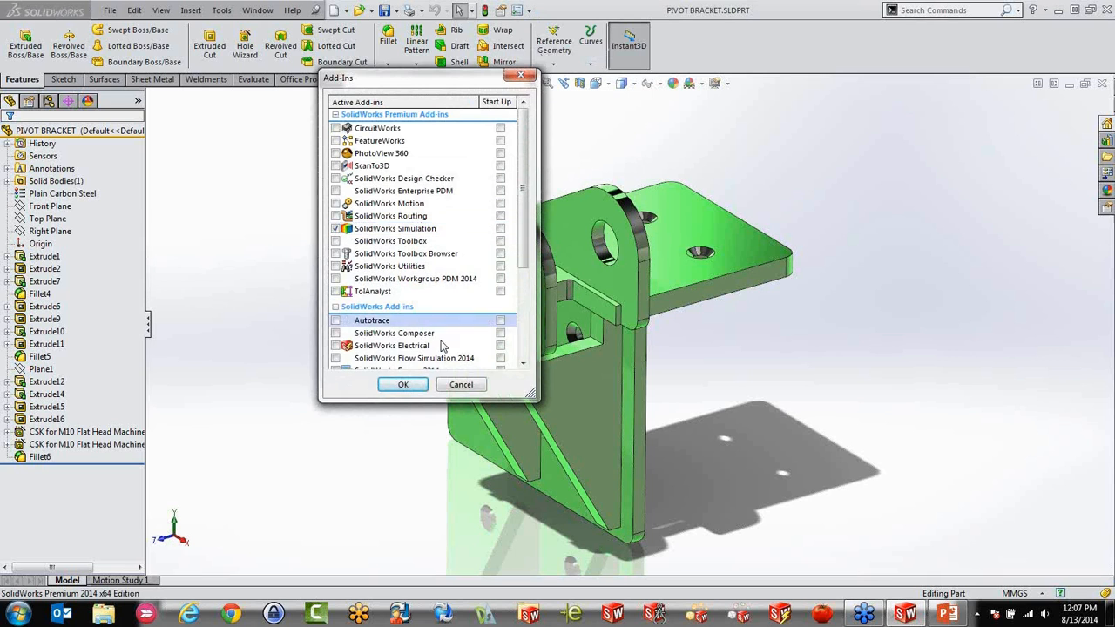
pyautogui.click(403, 384)
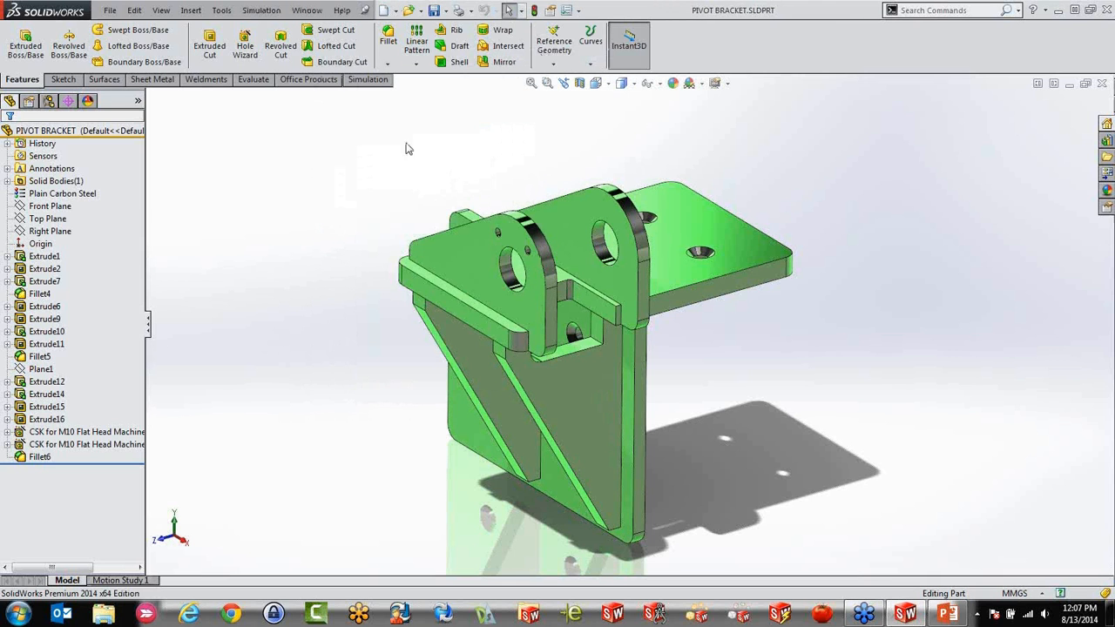
# Create a new simulation study of type Static for the pivot bracket
pyautogui.click(368, 80)
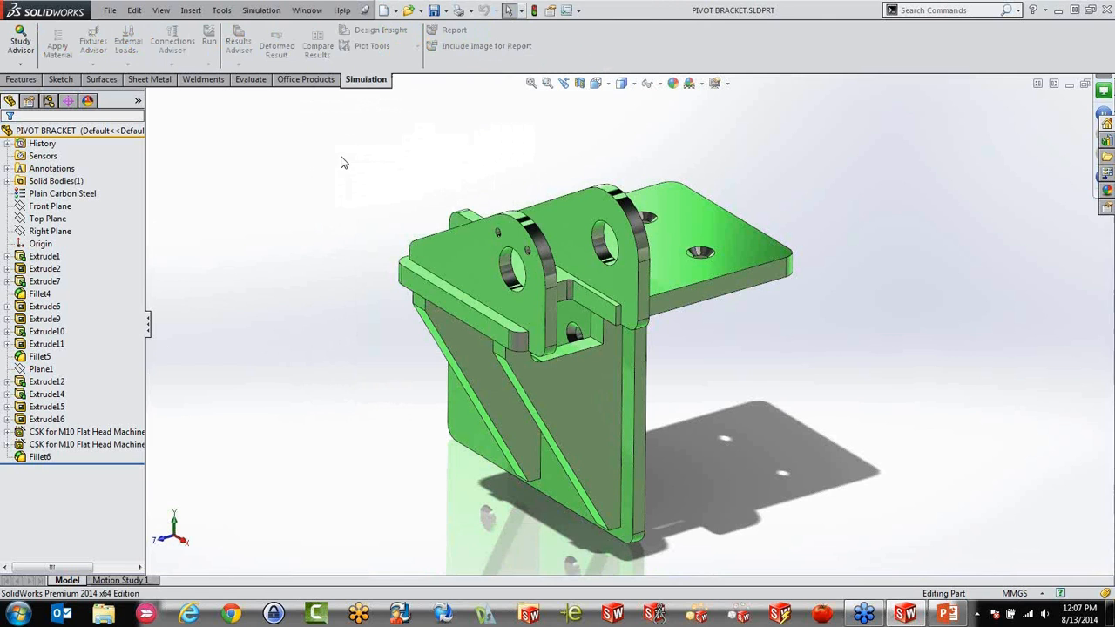
pyautogui.click(27, 66)
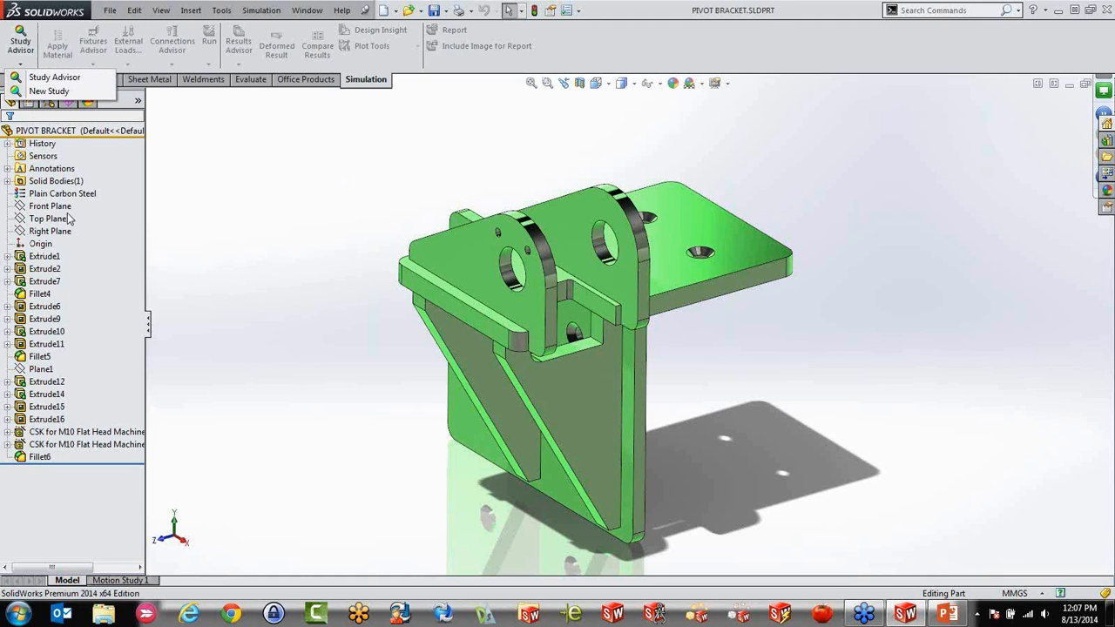
pyautogui.click(51, 91)
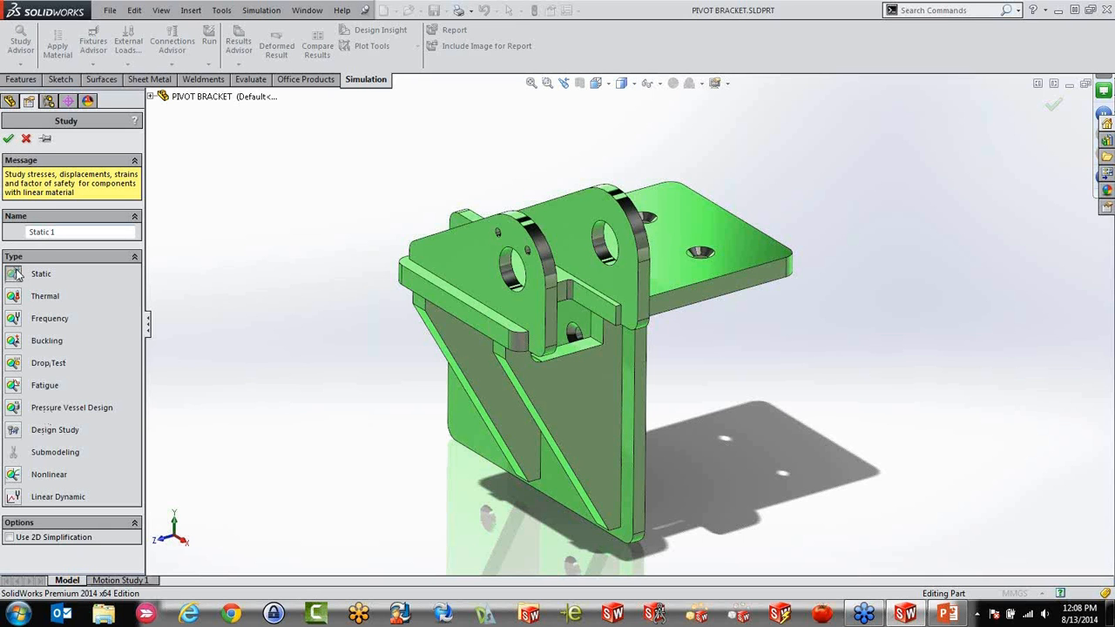
pyautogui.click(8, 139)
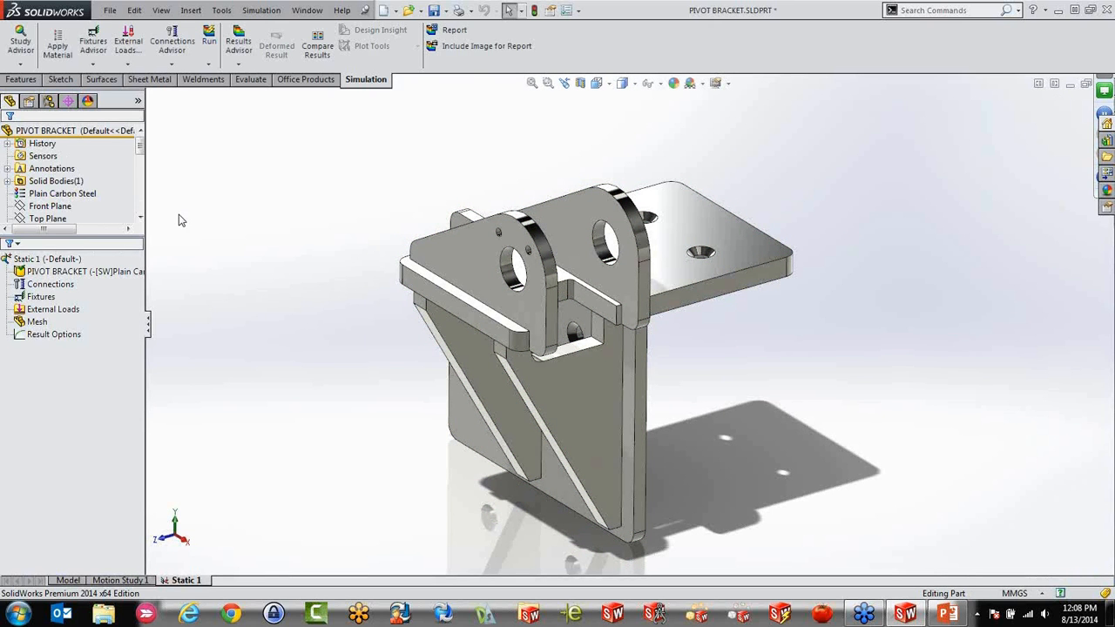
# Examine the model and the static study tree, including the Plain Carbon Steel material assigned to the bracket
pyautogui.click(77, 581)
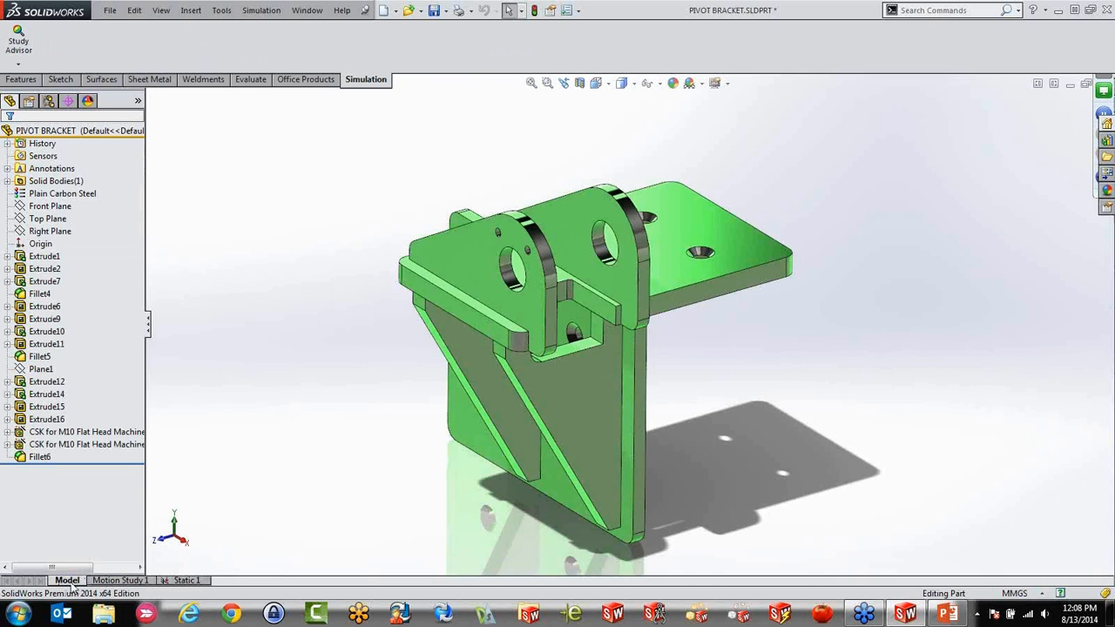
pyautogui.click(39, 194)
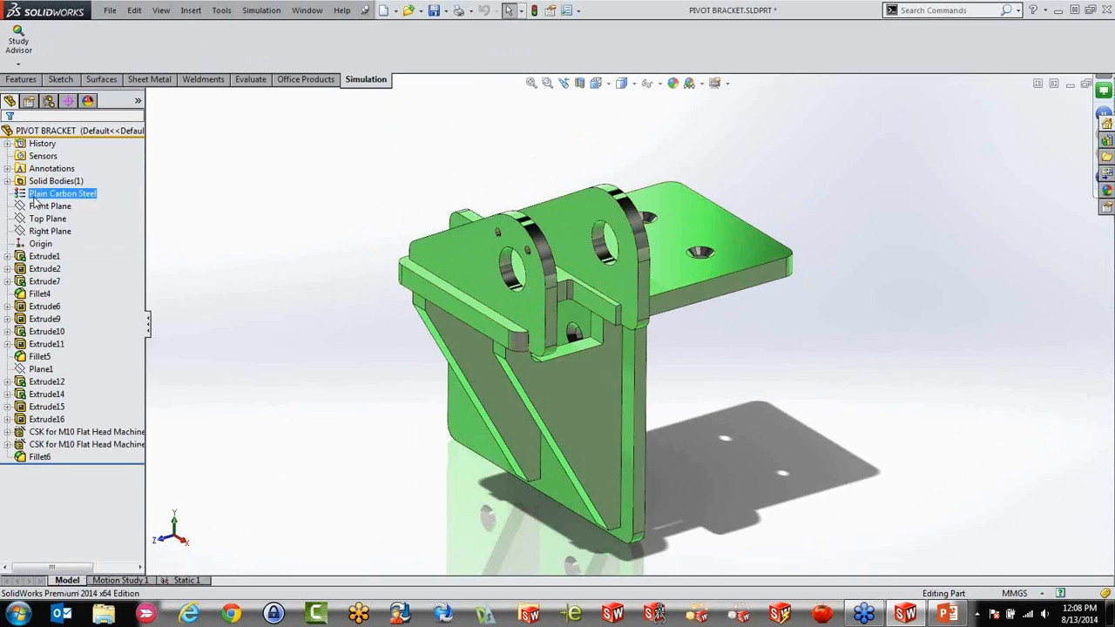
pyautogui.click(190, 580)
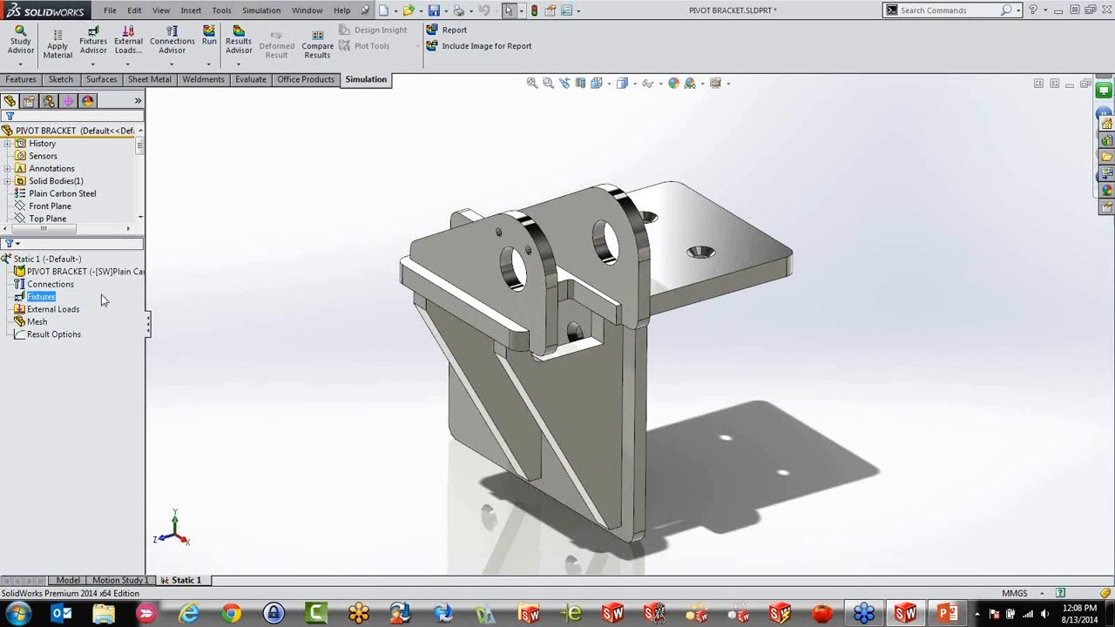
pyautogui.click(37, 322)
pyautogui.click(39, 391)
pyautogui.click(47, 218)
pyautogui.click(39, 261)
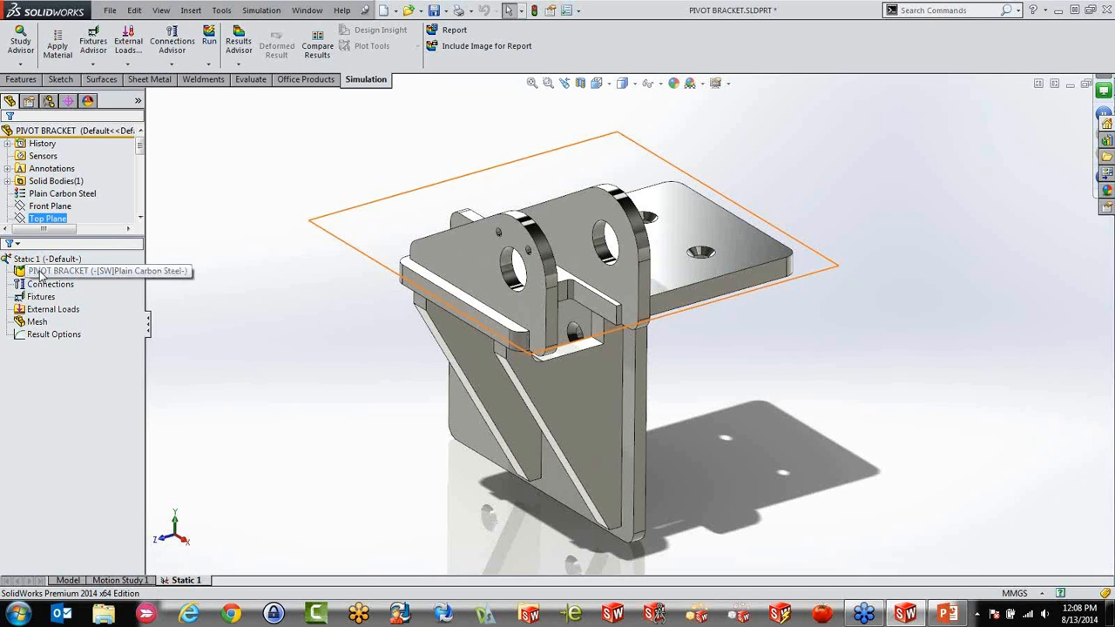
pyautogui.click(52, 272)
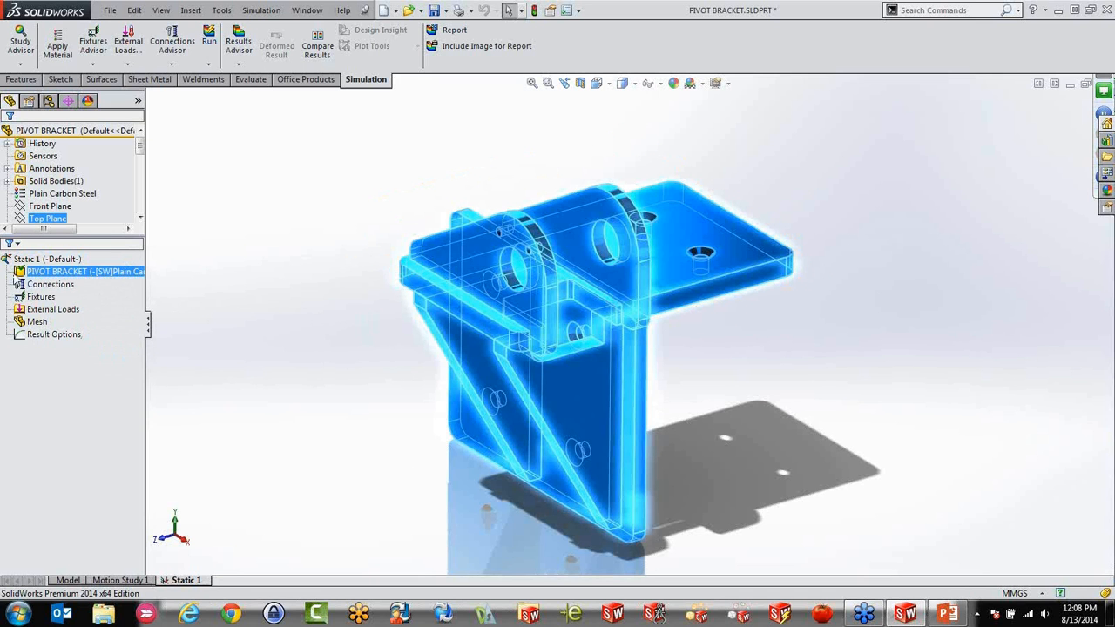
pyautogui.click(68, 195)
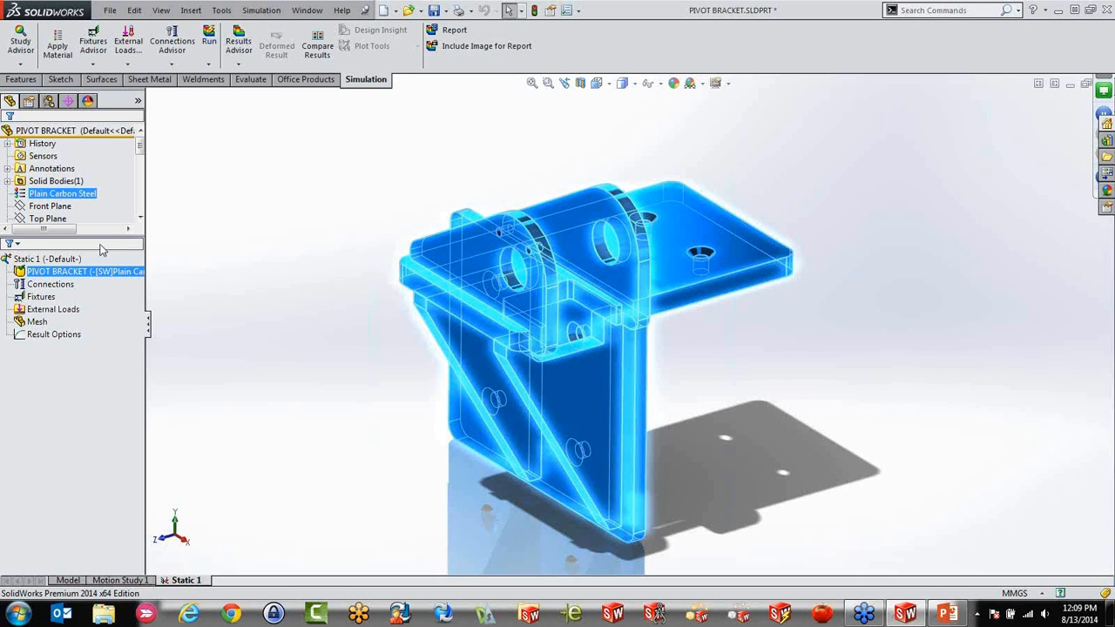
pyautogui.click(340, 304)
# Add a Fixed Geometry fixture on the back face of the vertical plate and the underside of the overhanging horizontal plate
pyautogui.moveTo(427, 328); pyautogui.dragTo(232, 302, button='middle')
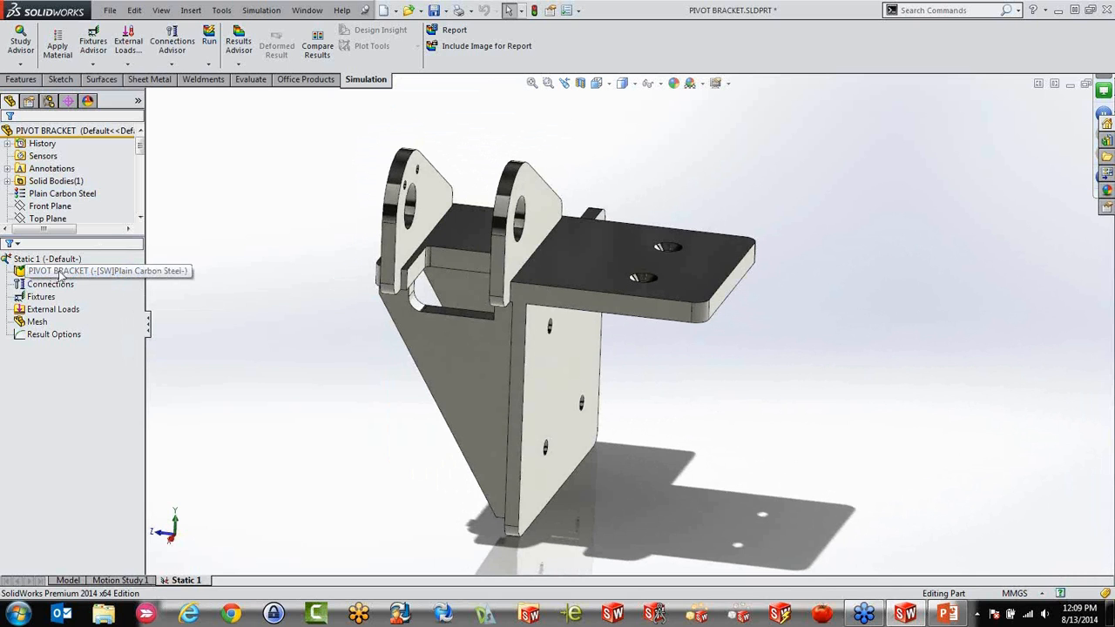
pyautogui.moveTo(427, 400); pyautogui.dragTo(391, 359, button='middle')
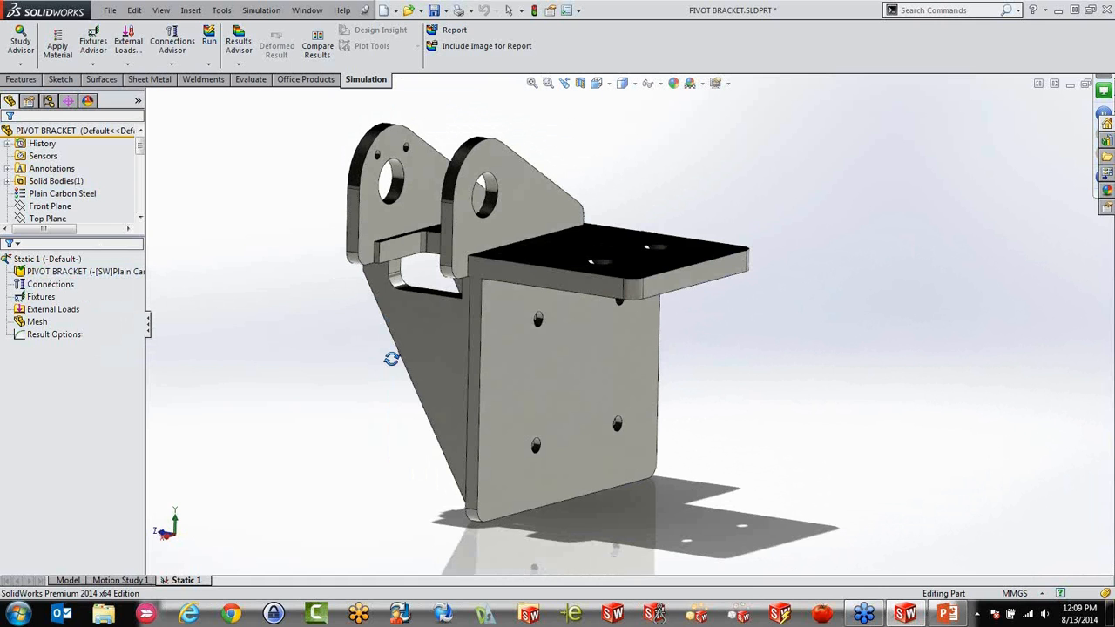
pyautogui.moveTo(391, 359); pyautogui.dragTo(331, 344, button='middle')
pyautogui.click(39, 297)
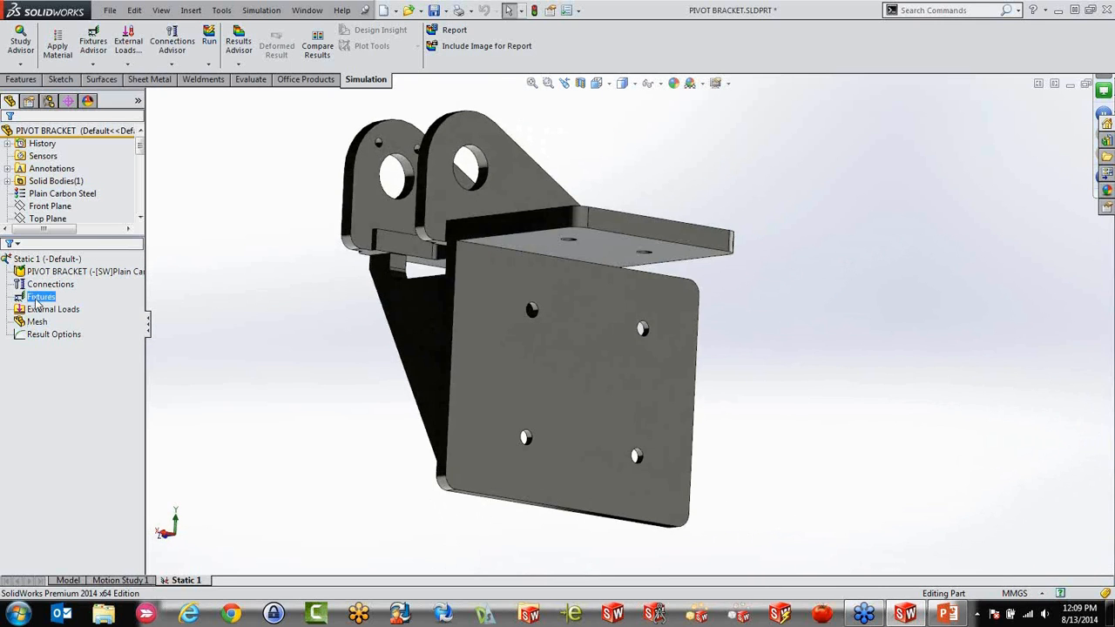
pyautogui.rightClick(36, 300)
pyautogui.click(78, 327)
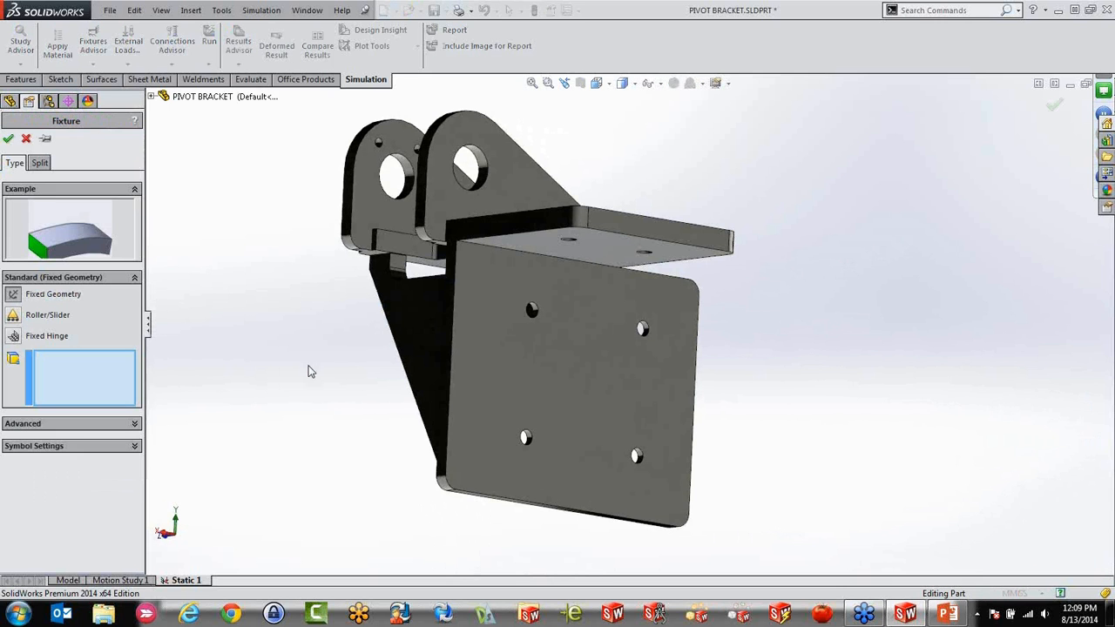
pyautogui.moveTo(304, 378); pyautogui.dragTo(371, 417, button='middle')
pyautogui.moveTo(337, 394); pyautogui.dragTo(393, 381, button='middle')
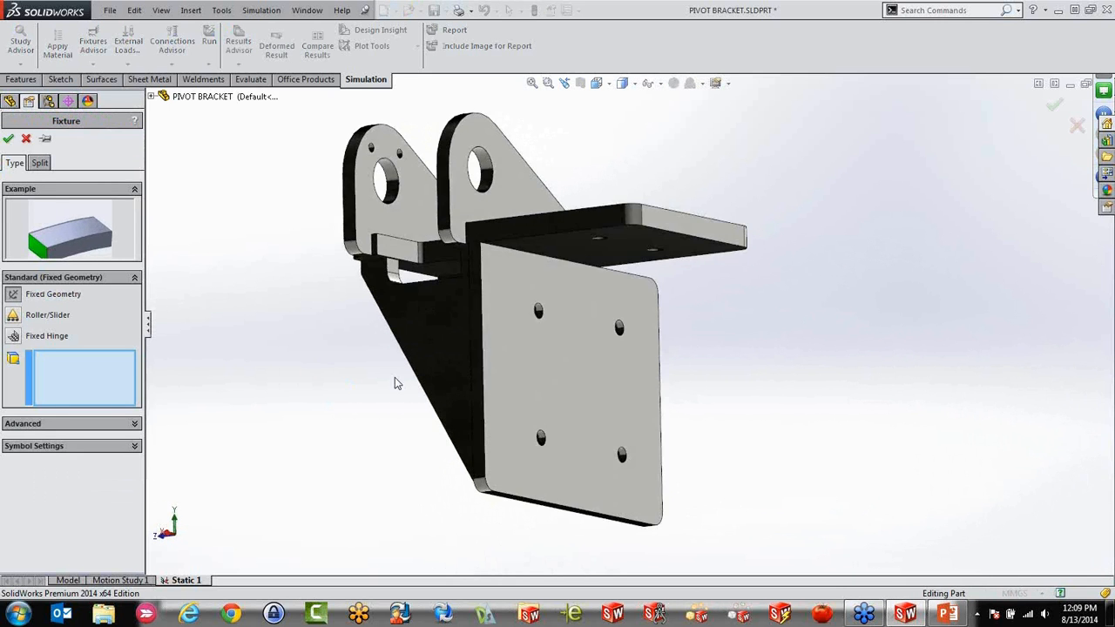
pyautogui.click(558, 383)
pyautogui.moveTo(554, 405); pyautogui.dragTo(601, 321, button='middle')
pyautogui.click(601, 245)
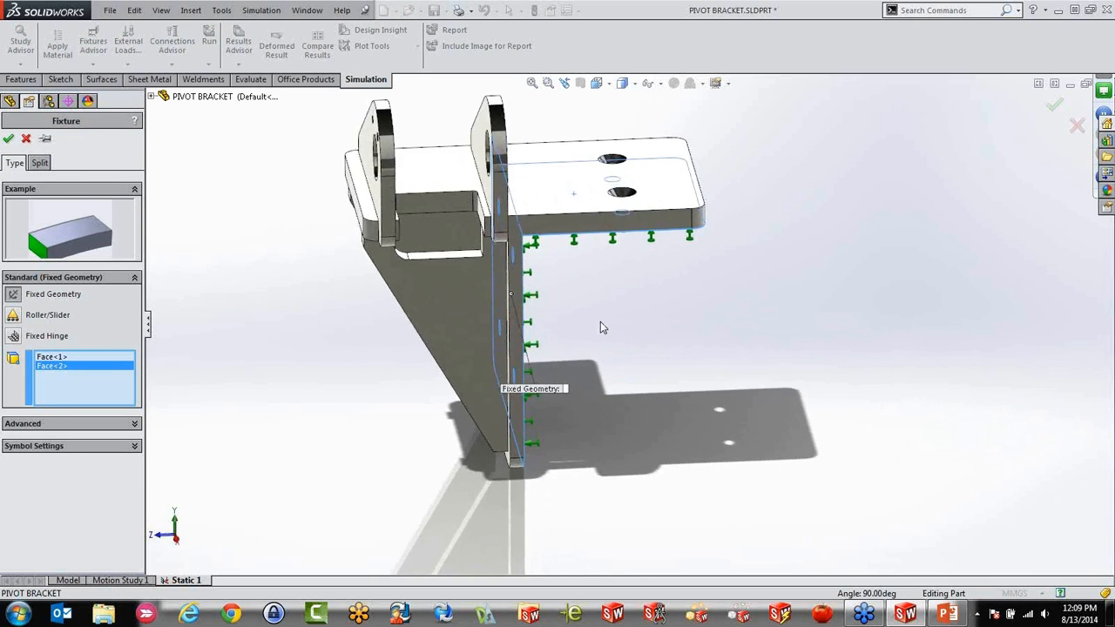
pyautogui.scroll(3, 600, 320)
pyautogui.scroll(-3, 594, 213)
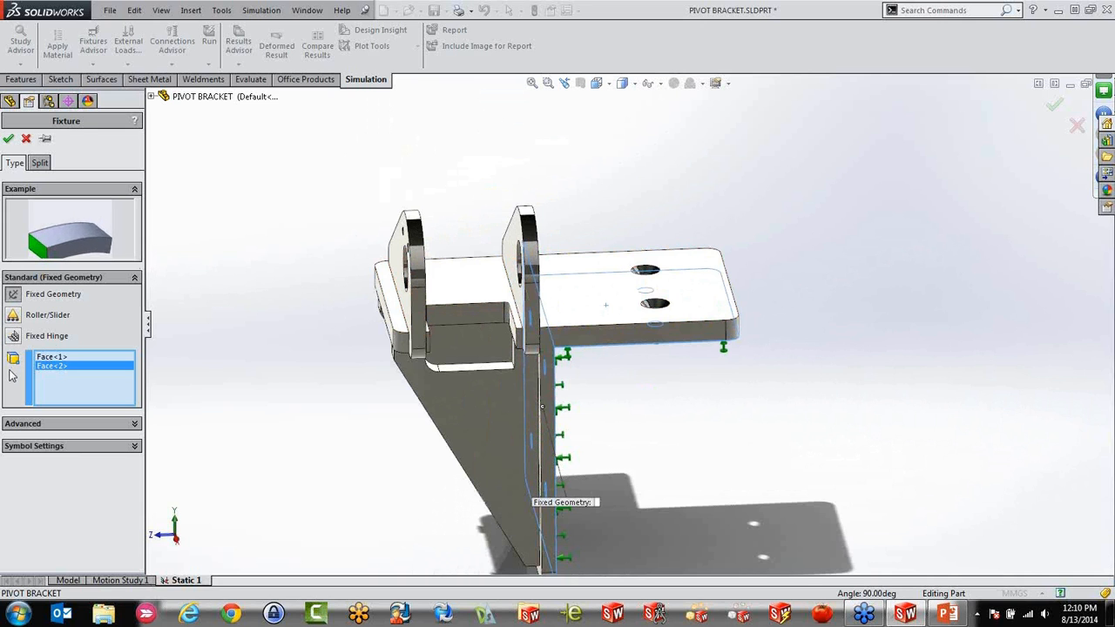
# Review the Roller/Slider, Fixed Hinge and advanced fixture types, returning to Fixed Geometry for the two selected faces
pyautogui.click(13, 315)
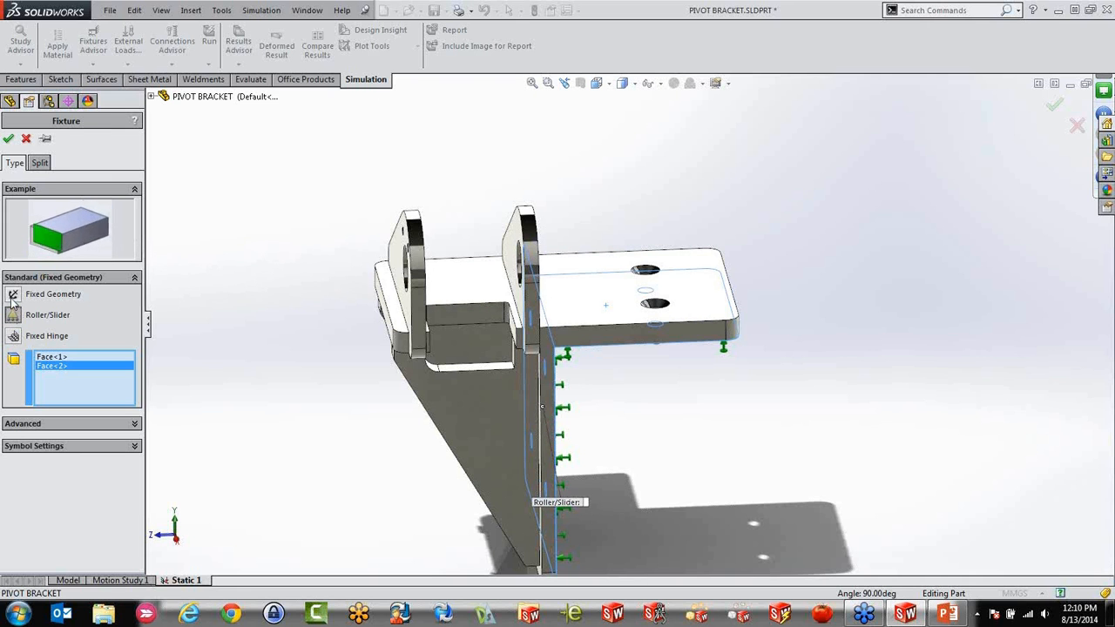
pyautogui.click(13, 337)
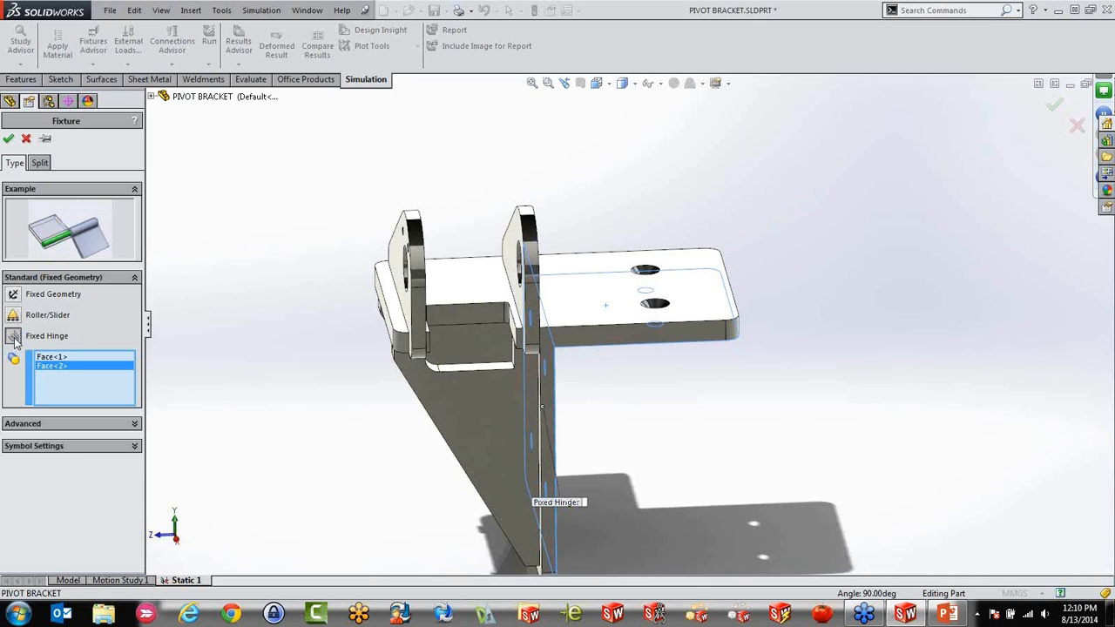
pyautogui.click(74, 428)
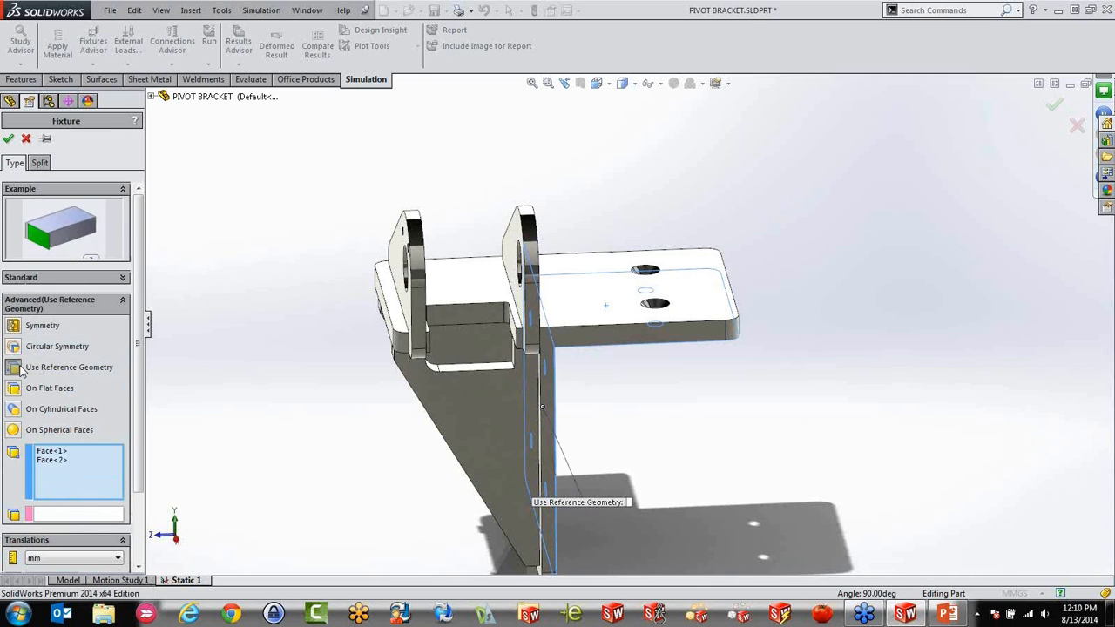
pyautogui.moveTo(138, 375); pyautogui.dragTo(136, 411)
pyautogui.scroll(2, 136, 411)
pyautogui.click(123, 279)
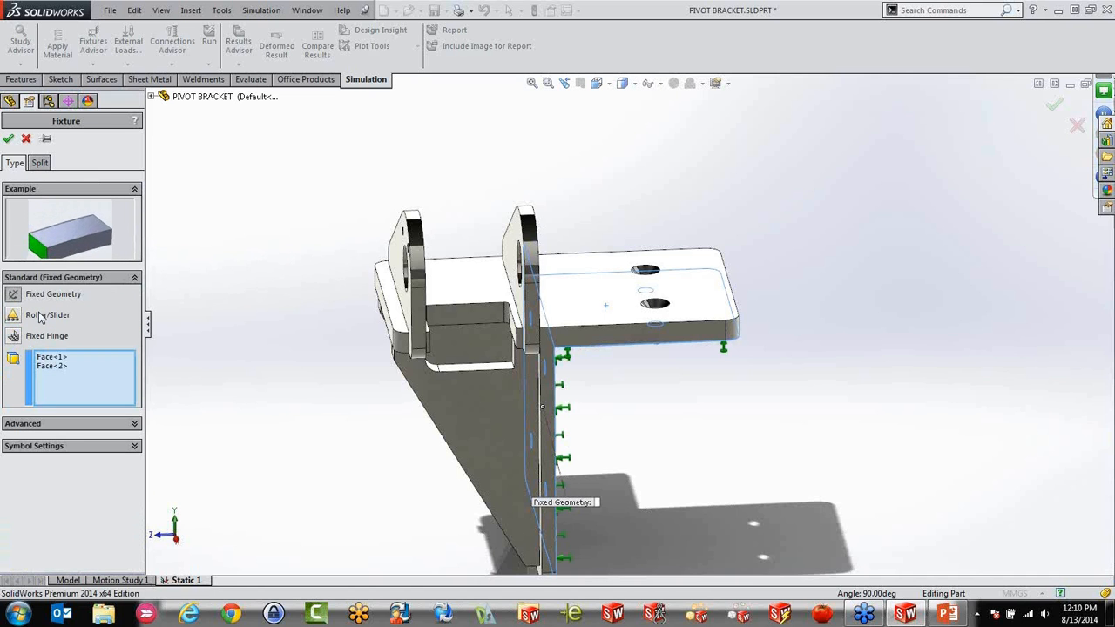
# Accept the Fixed Geometry fixture and inspect its symbols on the back of the bracket
pyautogui.click(8, 139)
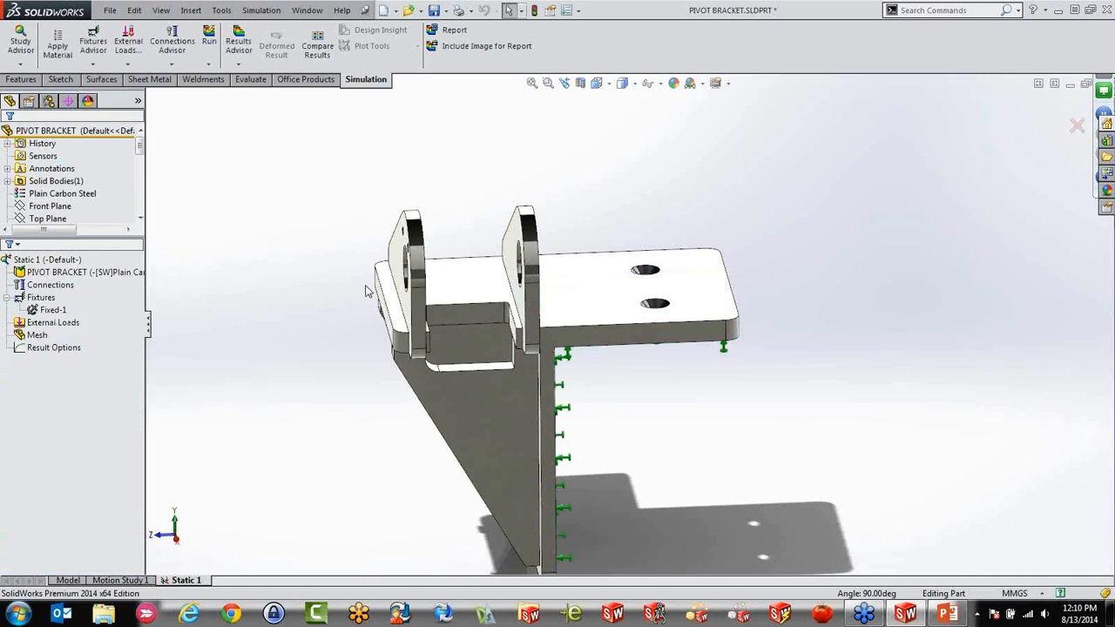
pyautogui.moveTo(370, 353); pyautogui.dragTo(325, 369, button='middle')
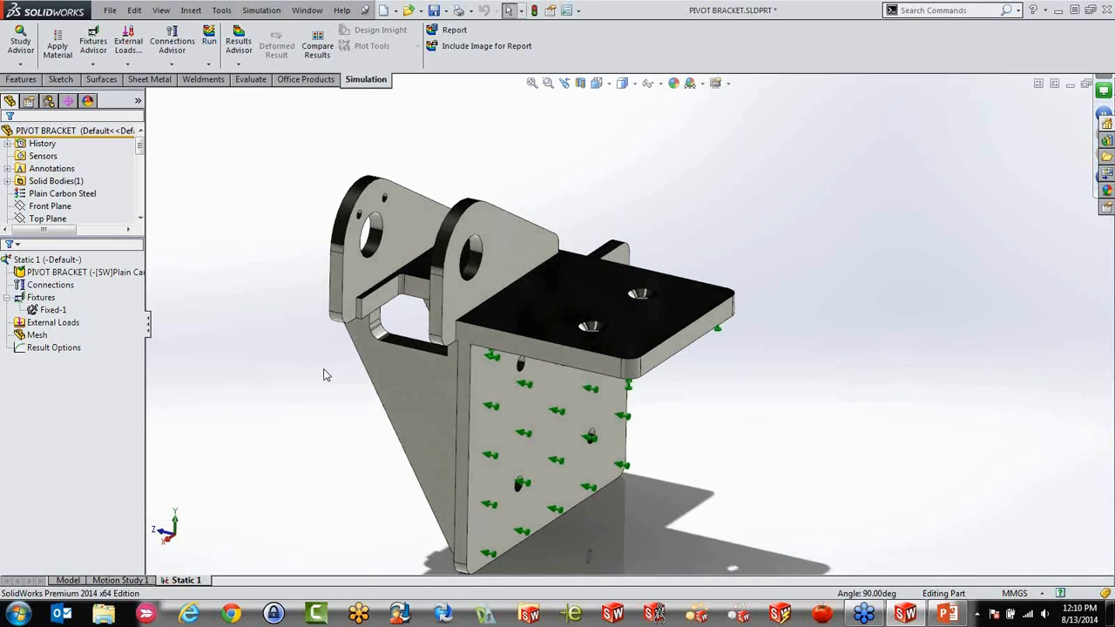
pyautogui.click(544, 453)
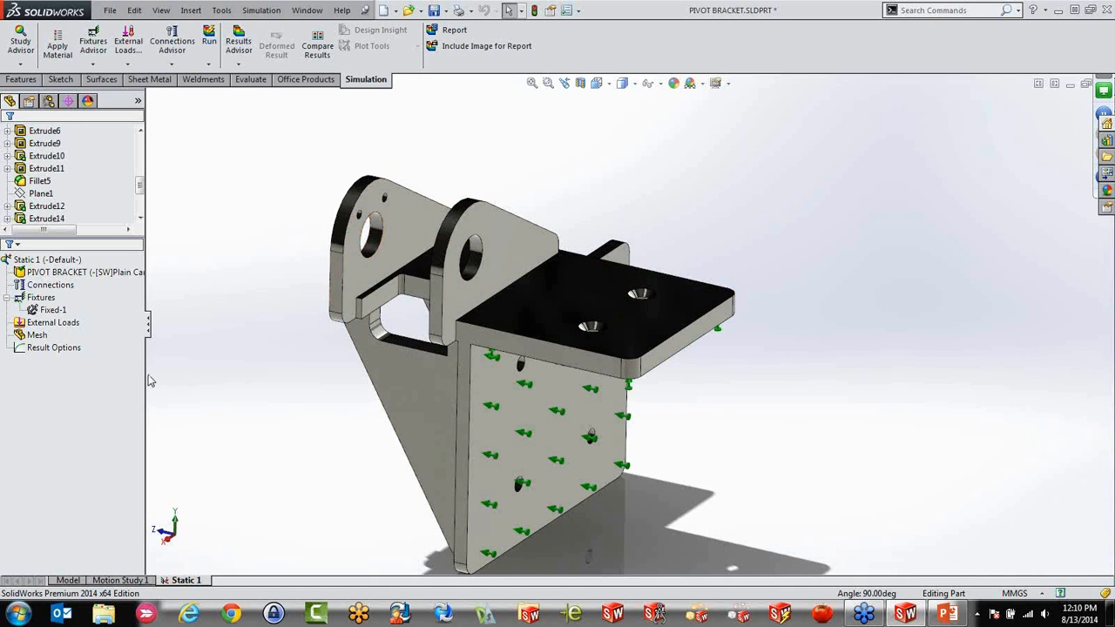
# Start a force load on the inner cylindrical face of the large pivot hole in the bracket's outer lug
pyautogui.rightClick(52, 322)
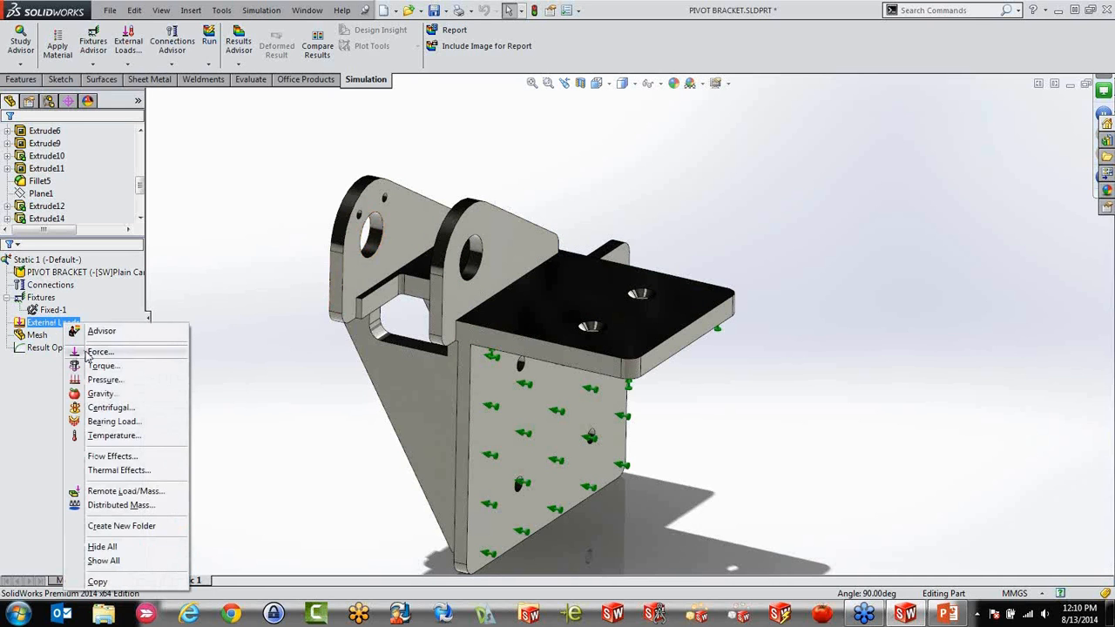
pyautogui.click(95, 352)
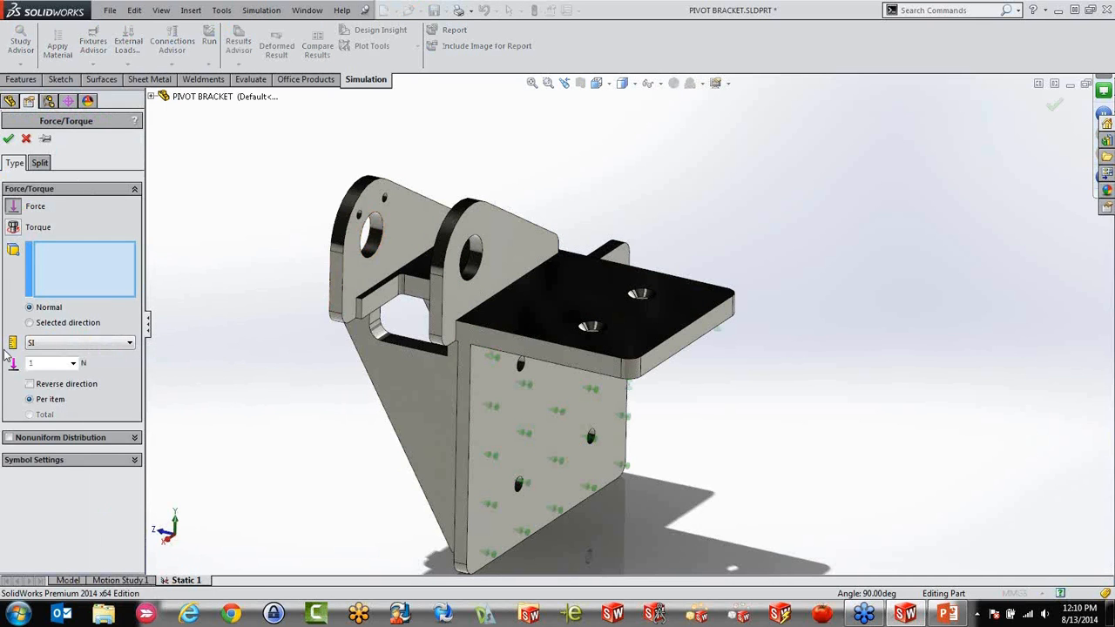
pyautogui.click(371, 244)
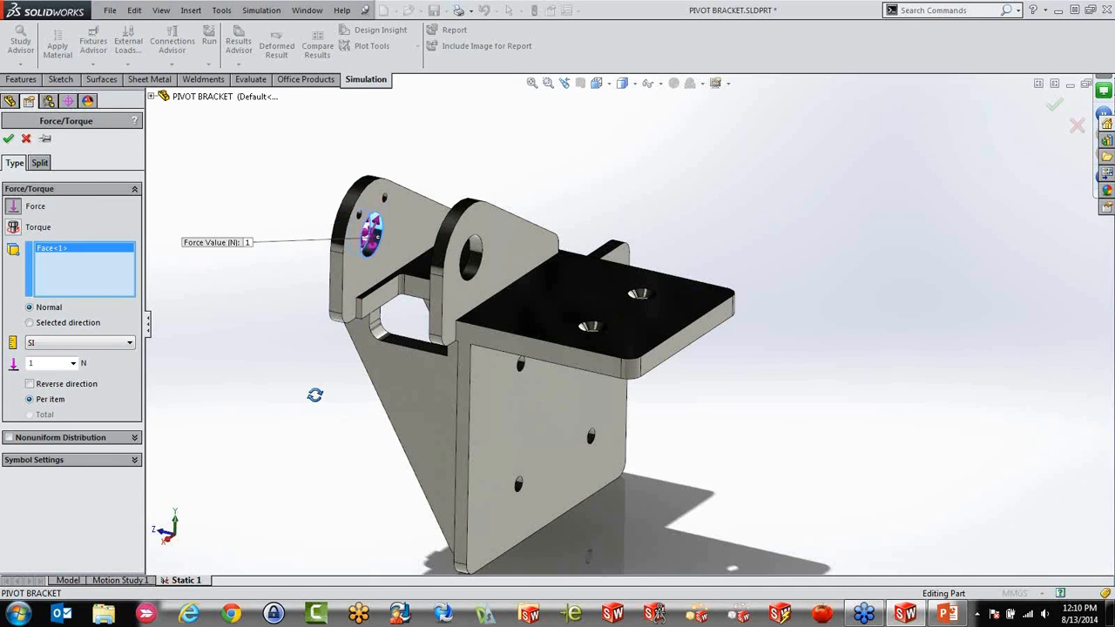
pyautogui.moveTo(316, 393); pyautogui.dragTo(411, 422, button='middle')
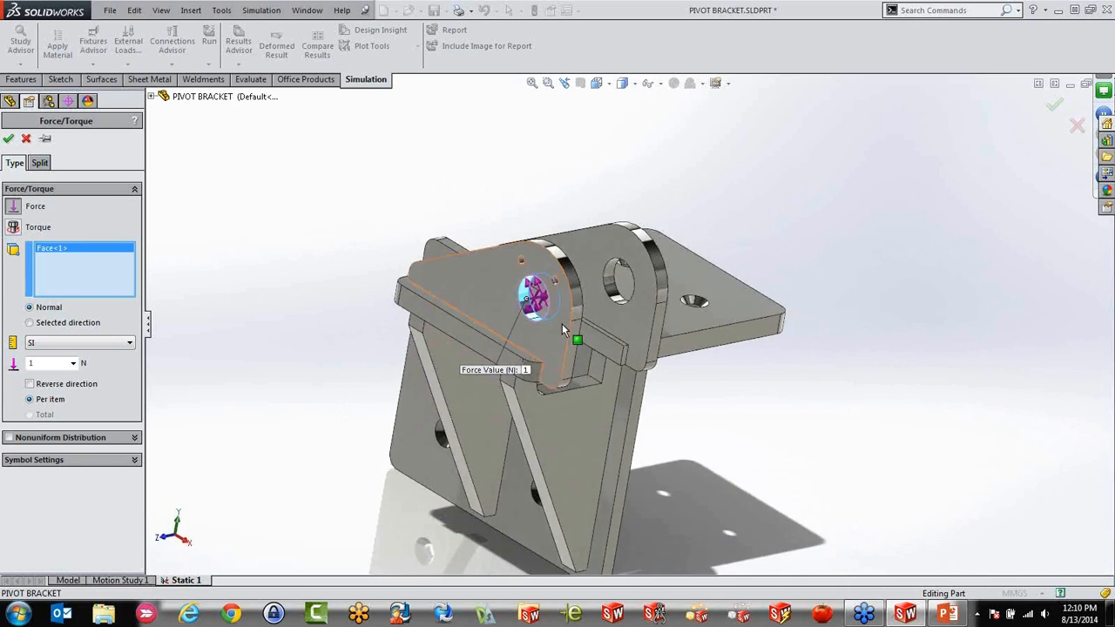
pyautogui.scroll(-3, 540, 305)
pyautogui.moveTo(537, 282); pyautogui.dragTo(173, 297, button='middle')
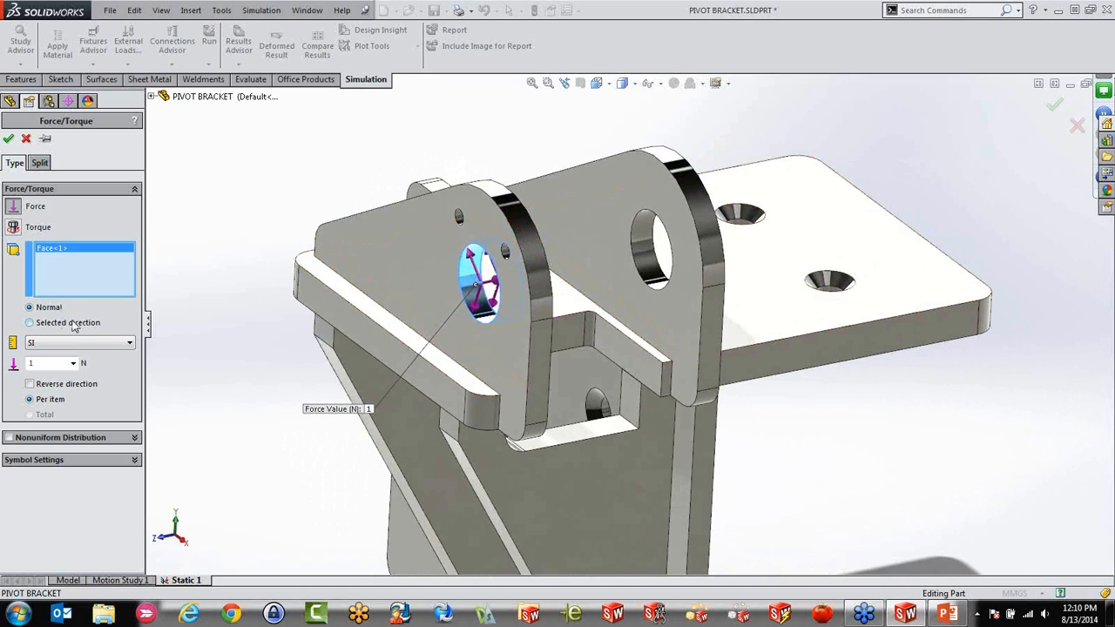
# Set the force direction relative to the Top Plane, apply 100 N normal to it in the reversed direction, and accept the load
pyautogui.click(29, 323)
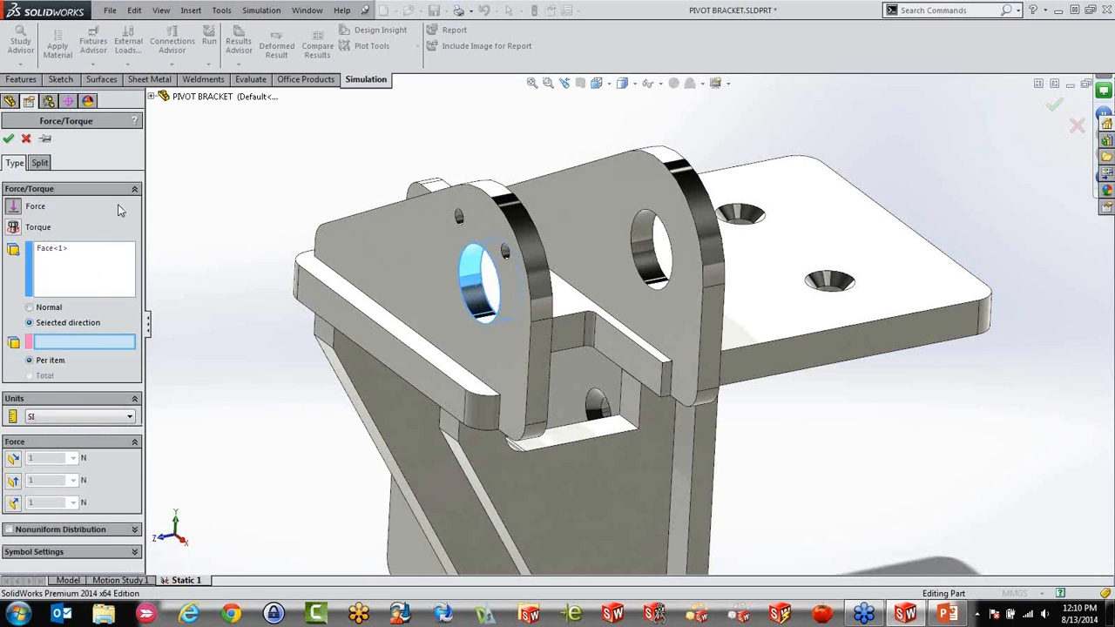
pyautogui.click(151, 98)
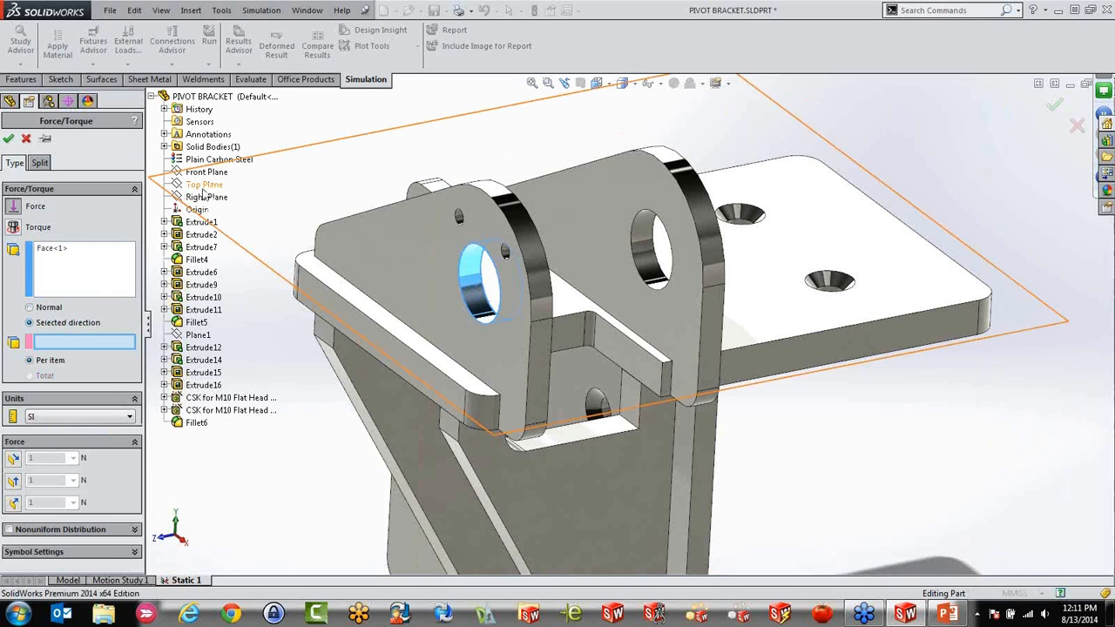
pyautogui.click(202, 190)
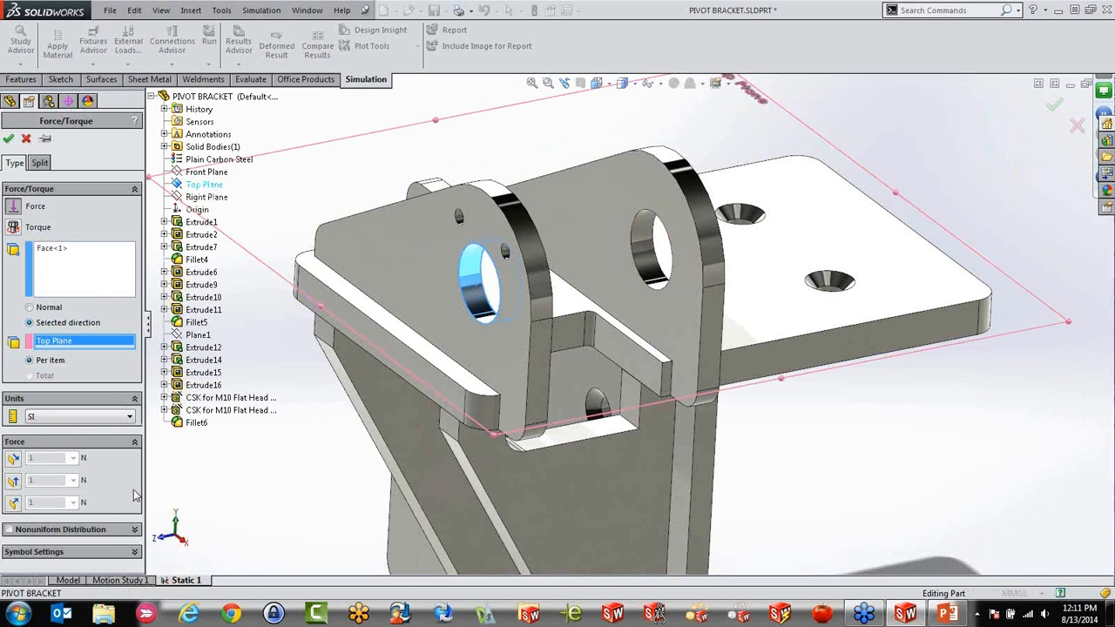
pyautogui.click(13, 502)
pyautogui.click(29, 523)
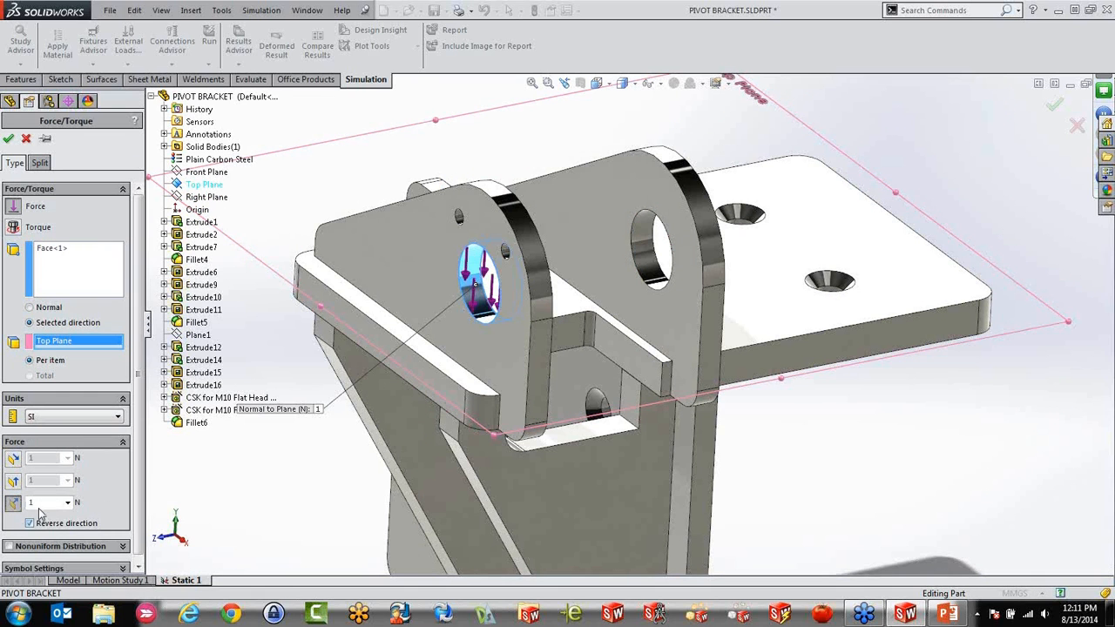
pyautogui.write('160')
pyautogui.scroll(3, 392, 301)
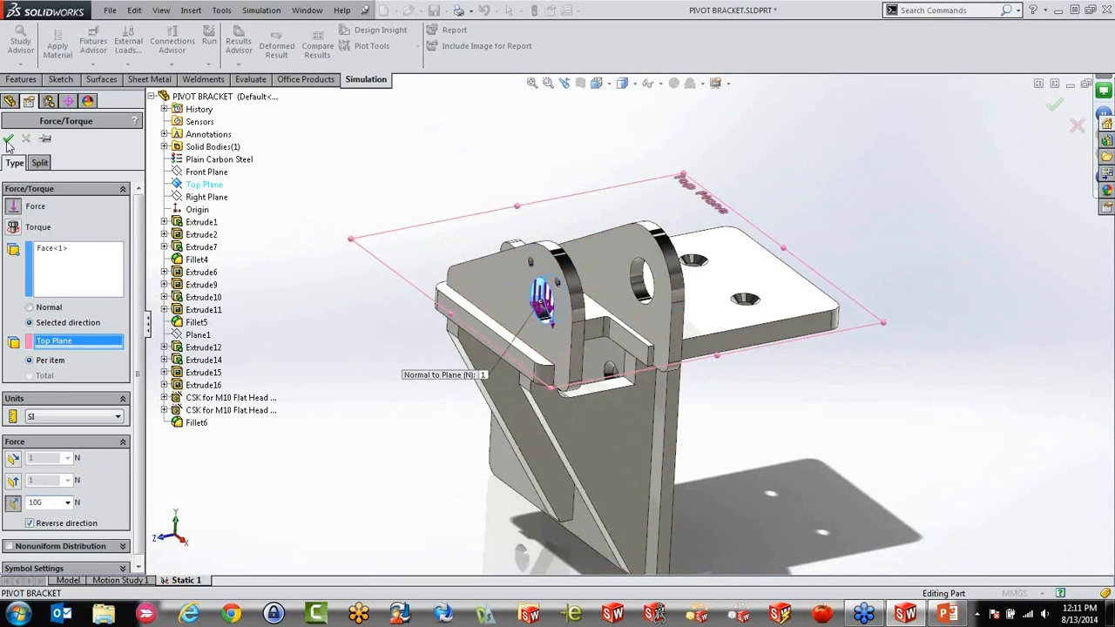
pyautogui.click(8, 138)
# Inspect the force arrows inside the outer lug's hole from several angles
pyautogui.moveTo(371, 299); pyautogui.dragTo(529, 238, button='middle')
pyautogui.scroll(-3, 529, 238)
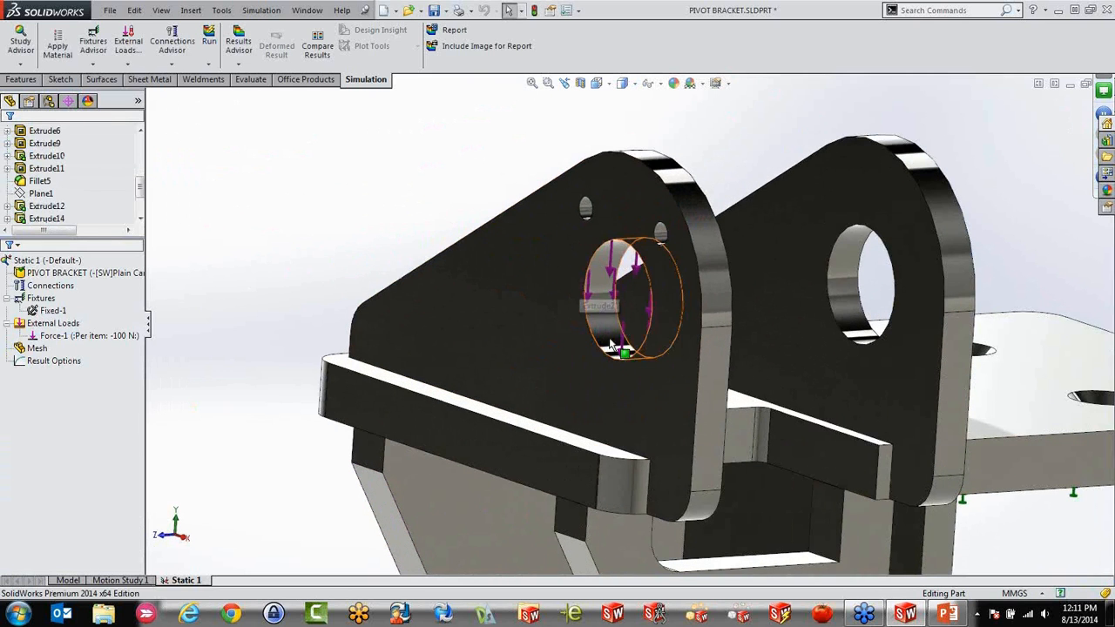
pyautogui.scroll(3, 616, 348)
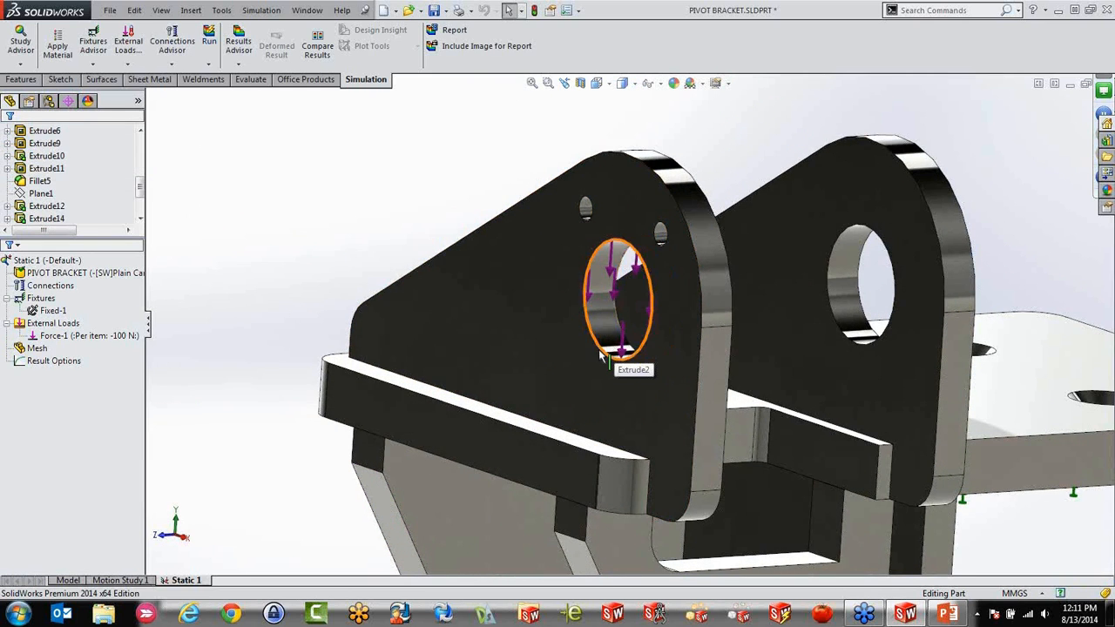
pyautogui.moveTo(617, 352); pyautogui.dragTo(534, 366, button='middle')
pyautogui.scroll(1, 67, 209)
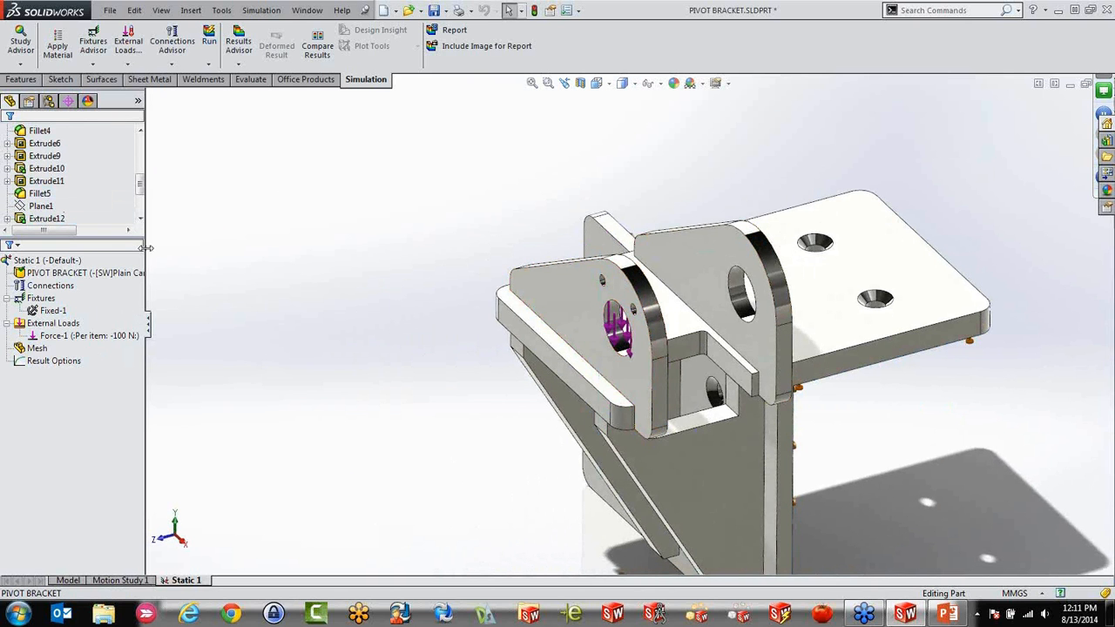
pyautogui.scroll(4, 517, 395)
pyautogui.scroll(-1, 849, 479)
# Run the Static 1 study with the default mesh
pyautogui.rightClick(37, 348)
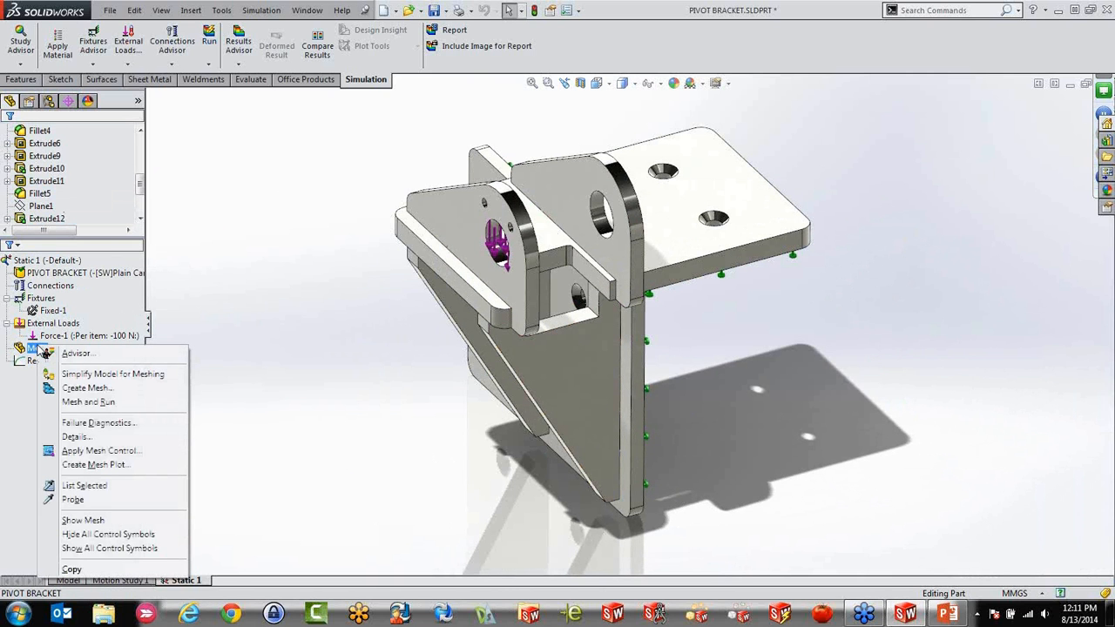
pyautogui.rightClick(35, 261)
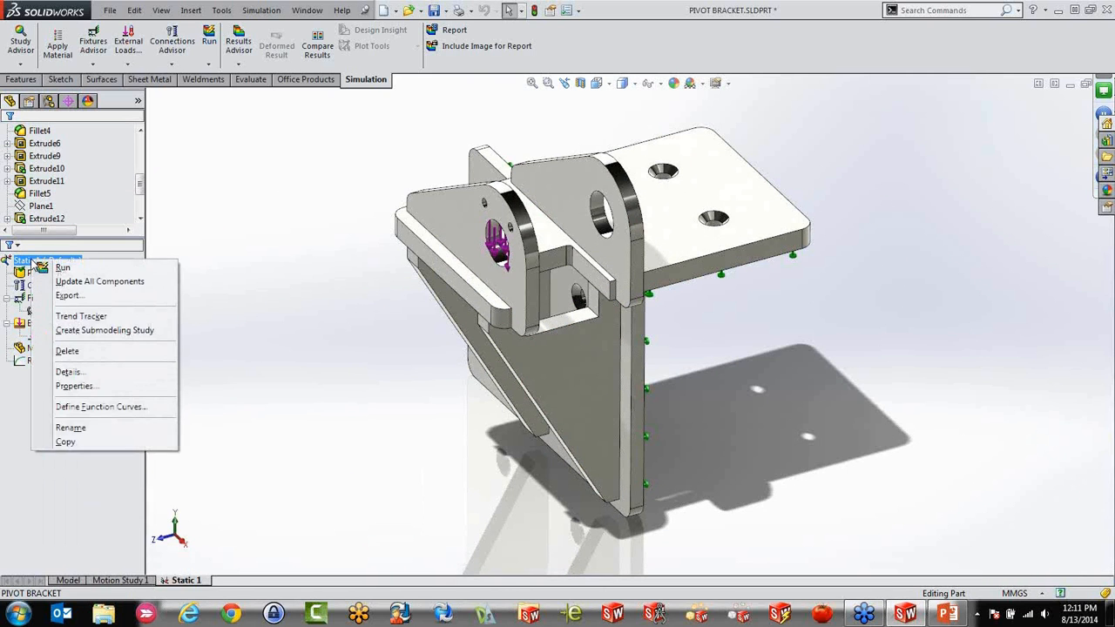
pyautogui.click(60, 268)
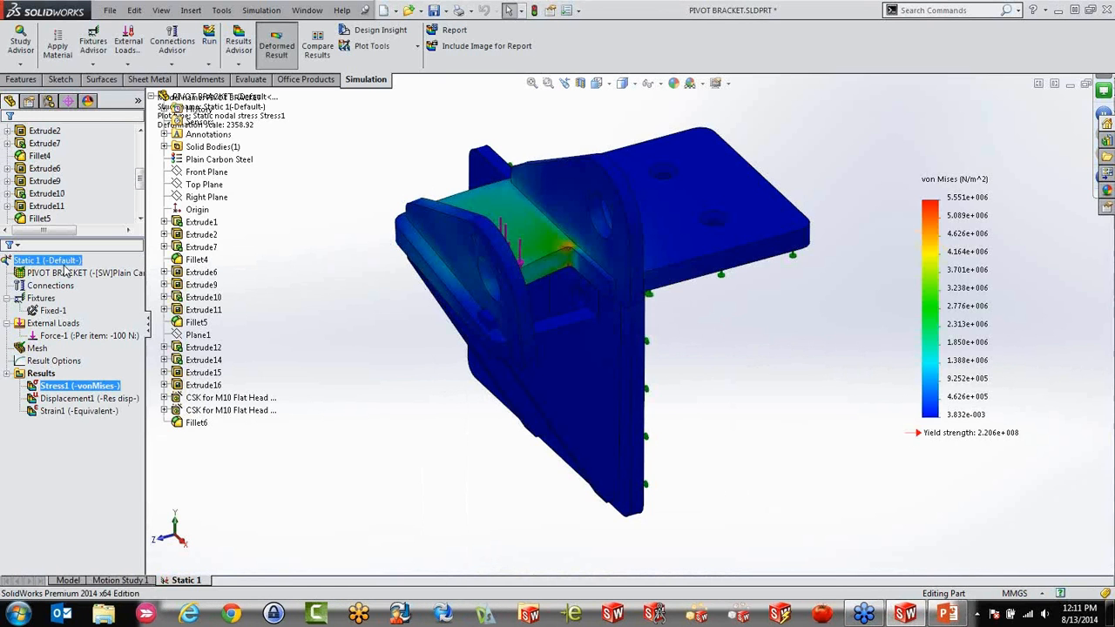
# Examine the von Mises stress plot, focusing on the inner corner of the plate between the two lugs
pyautogui.click(41, 298)
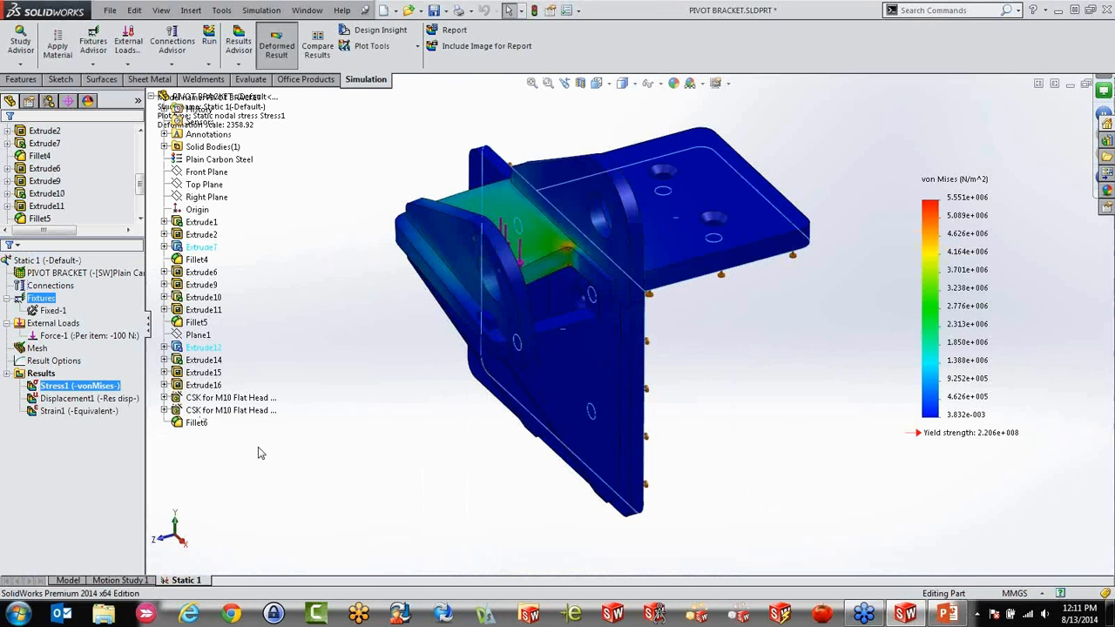
pyautogui.click(359, 480)
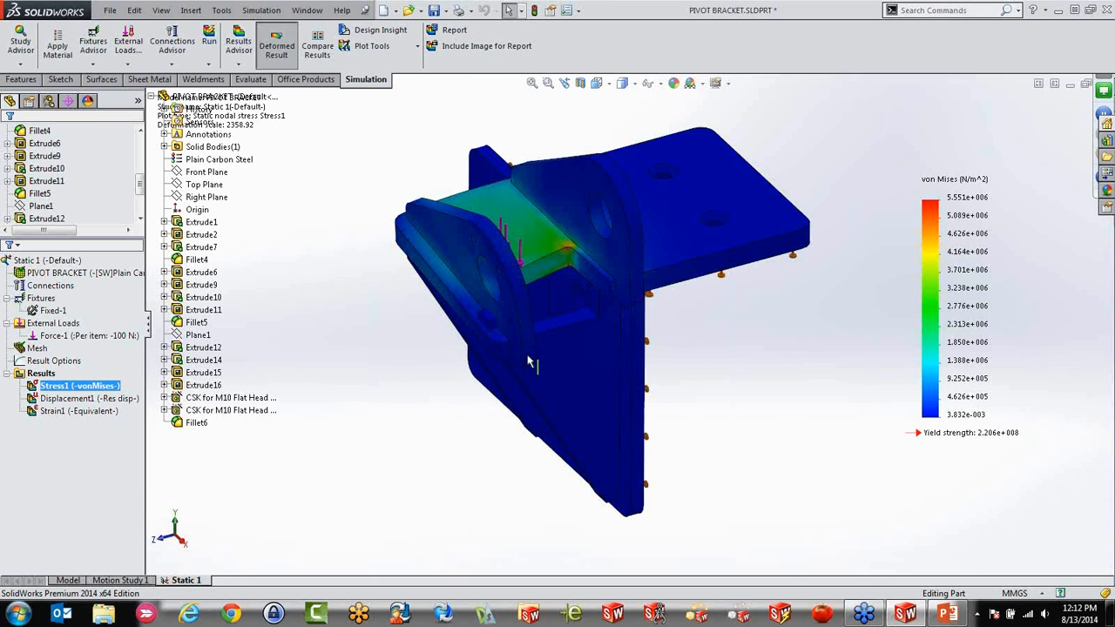
pyautogui.scroll(-1, 564, 284)
pyautogui.scroll(-3, 564, 284)
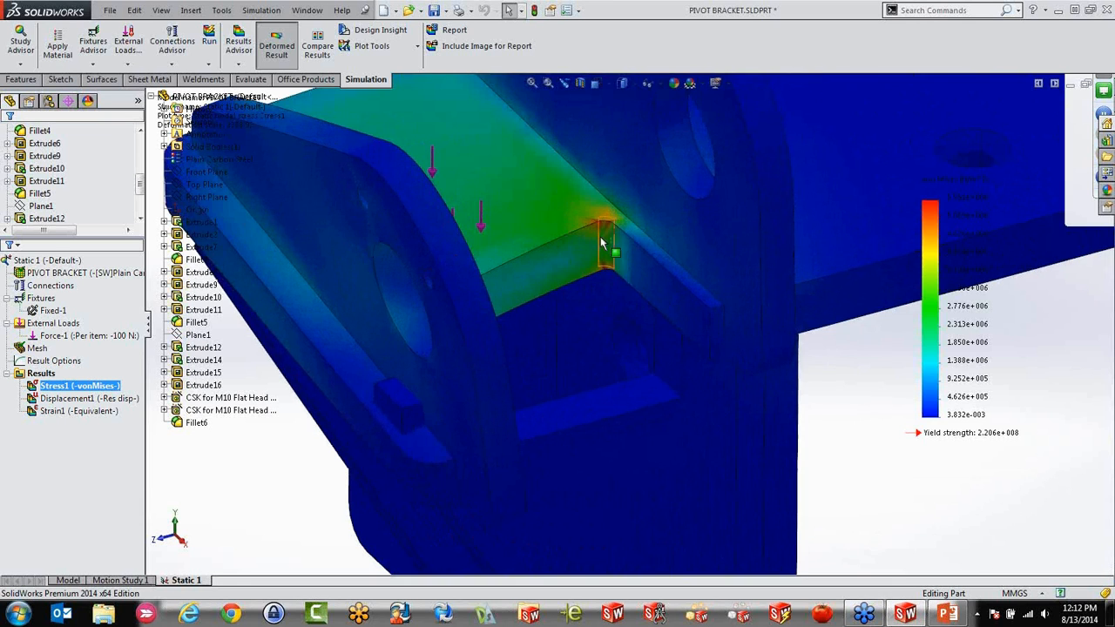
pyautogui.scroll(6, 598, 249)
pyautogui.scroll(-2, 672, 460)
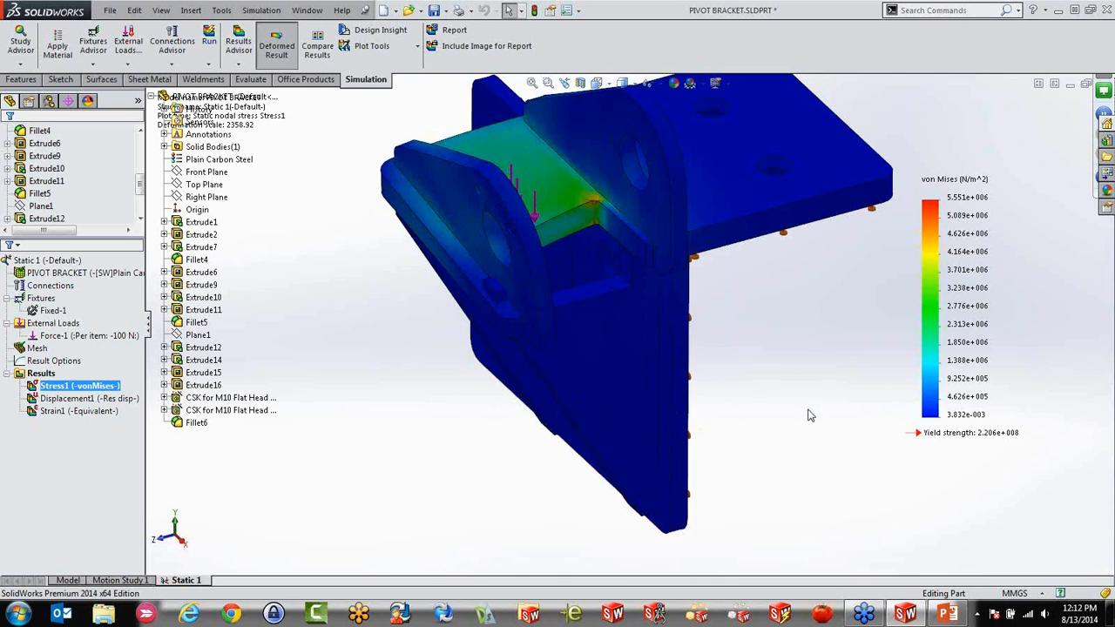
pyautogui.scroll(1, 807, 416)
pyautogui.moveTo(762, 451); pyautogui.dragTo(756, 429, button='middle')
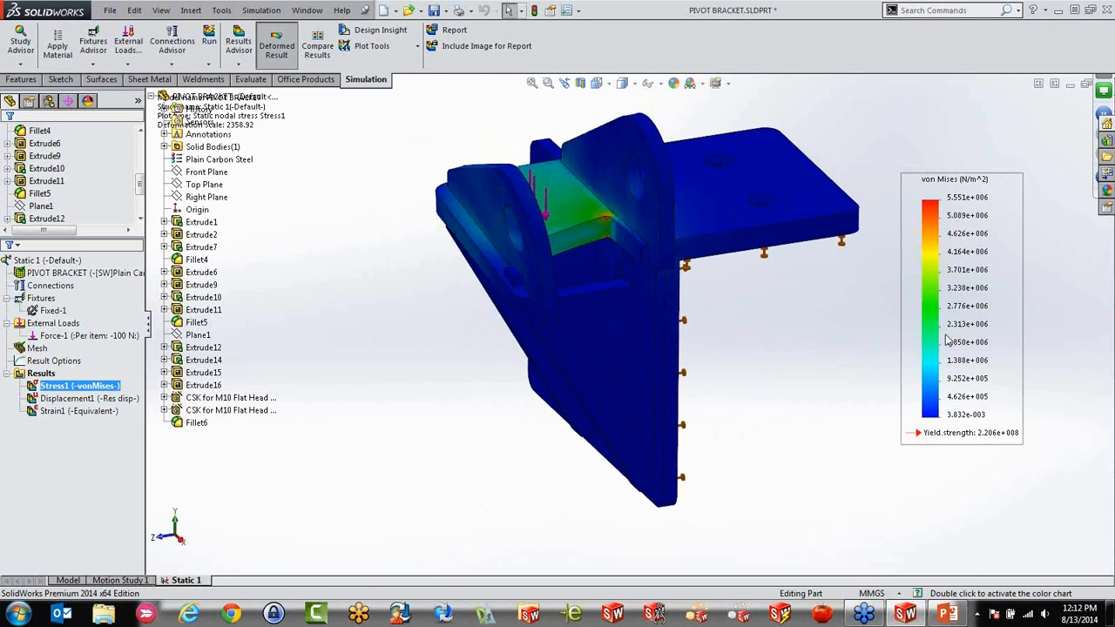
# Change the stress plot's units to N/mm^2 (MPa)
pyautogui.rightClick(934, 249)
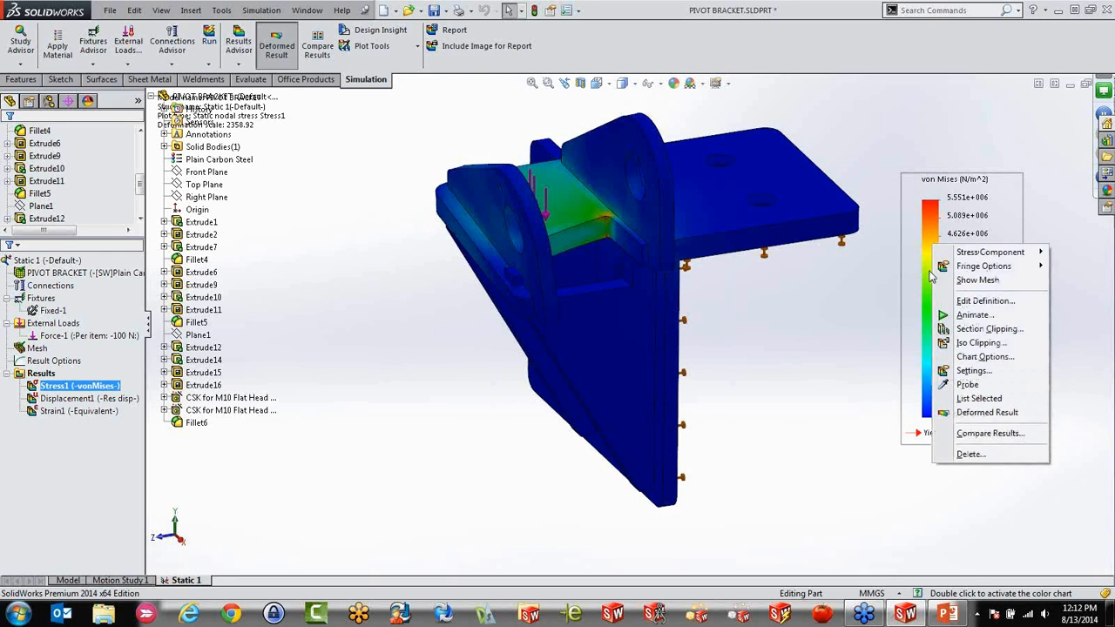
pyautogui.click(982, 300)
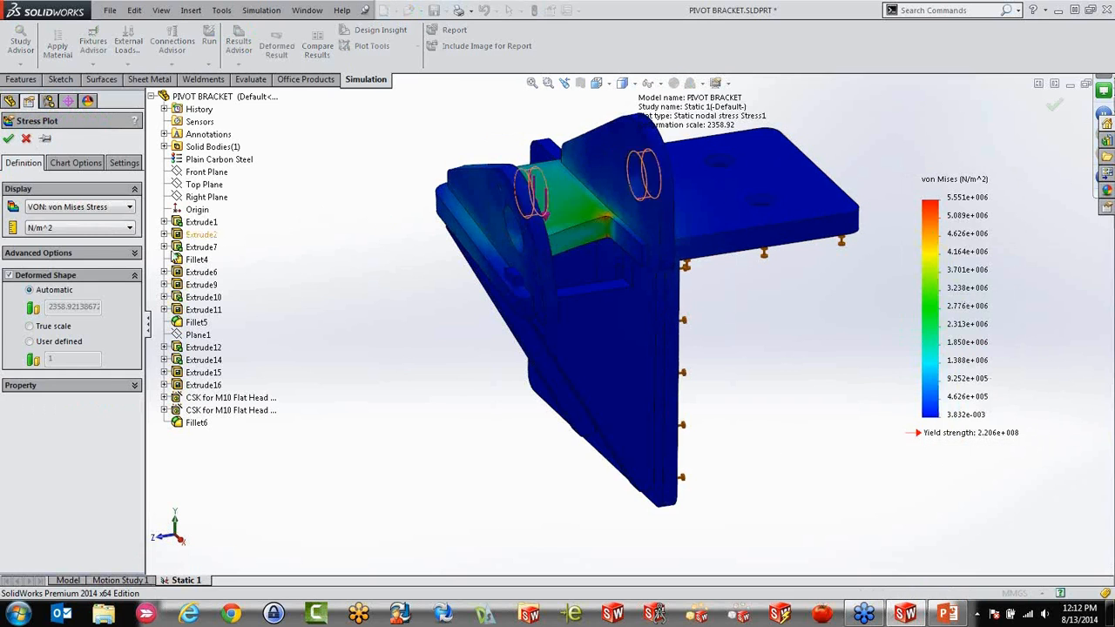
pyautogui.click(76, 228)
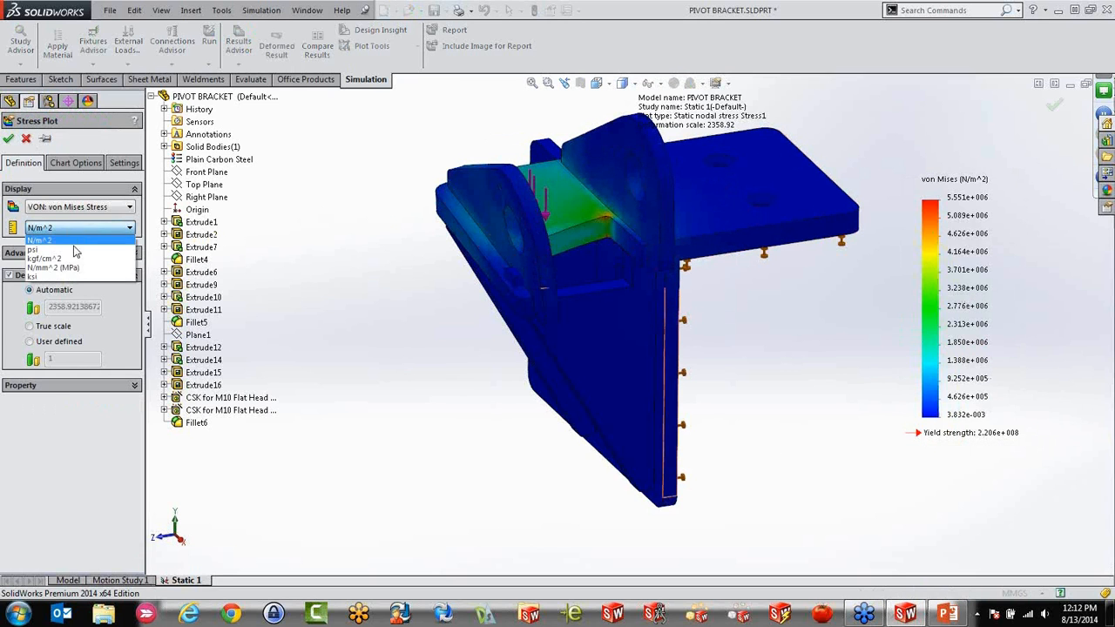
pyautogui.click(54, 267)
pyautogui.click(8, 138)
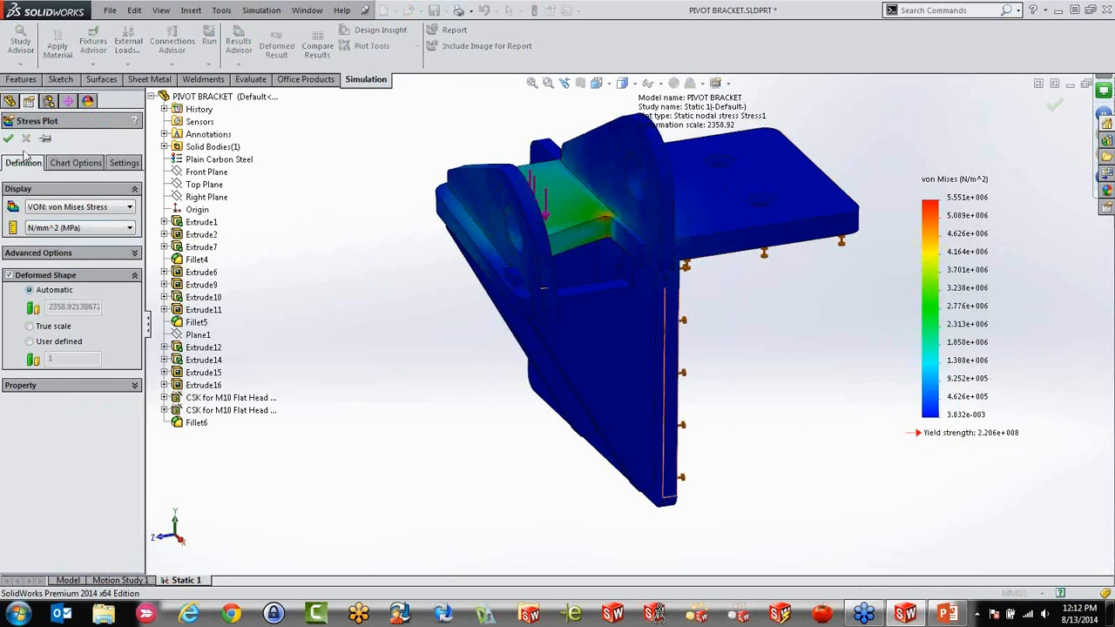
# Return the stress plot's units to N/m^2
pyautogui.rightClick(969, 199)
pyautogui.click(1000, 251)
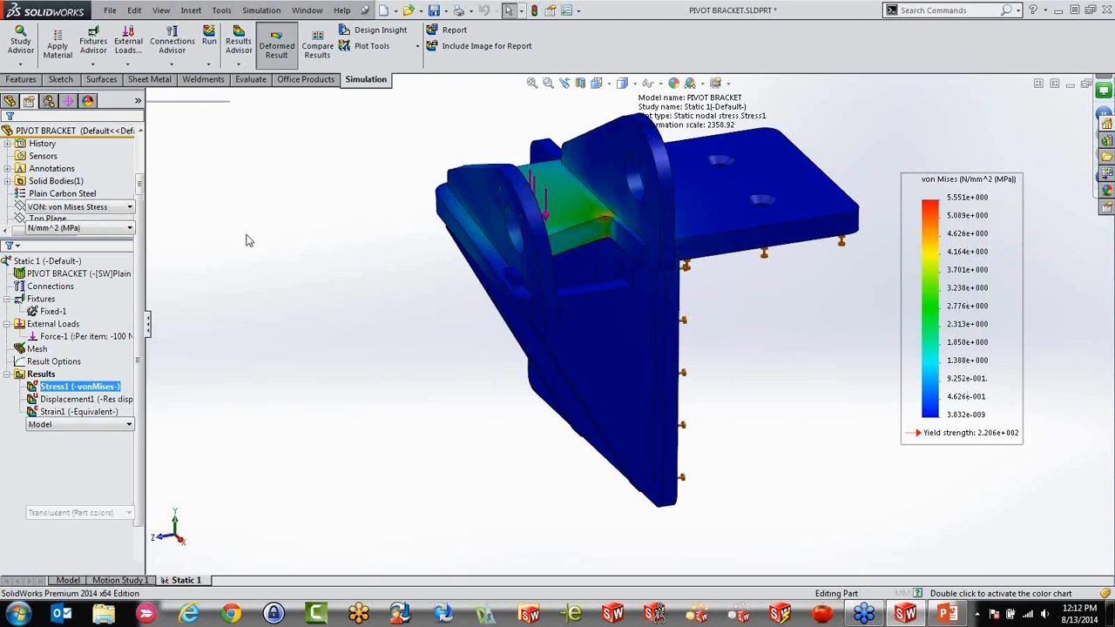
pyautogui.click(81, 230)
pyautogui.click(76, 243)
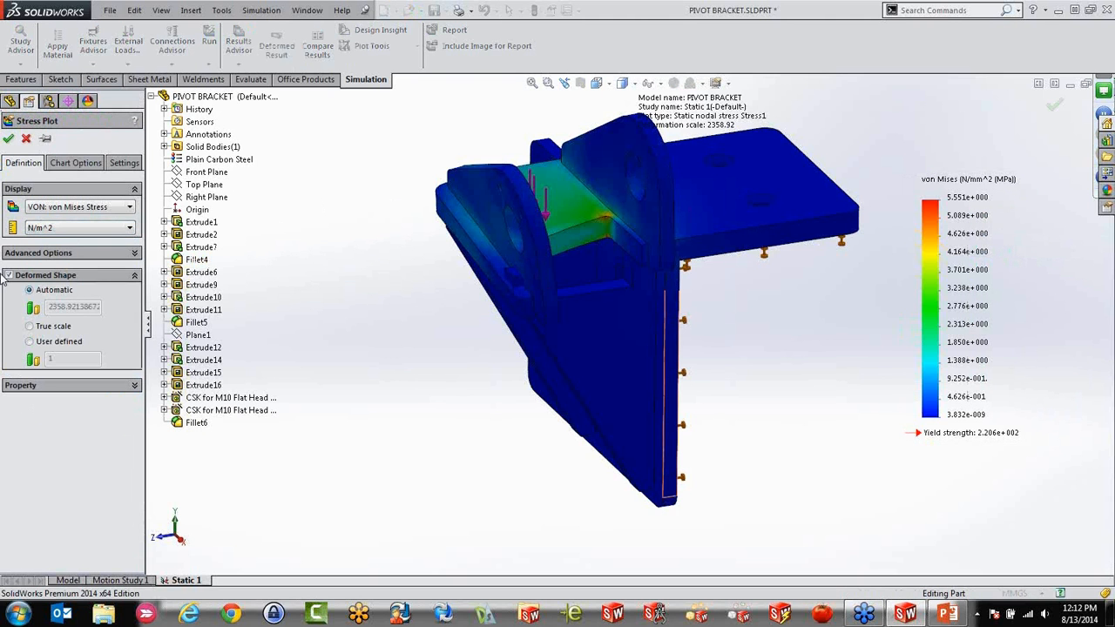
pyautogui.click(8, 139)
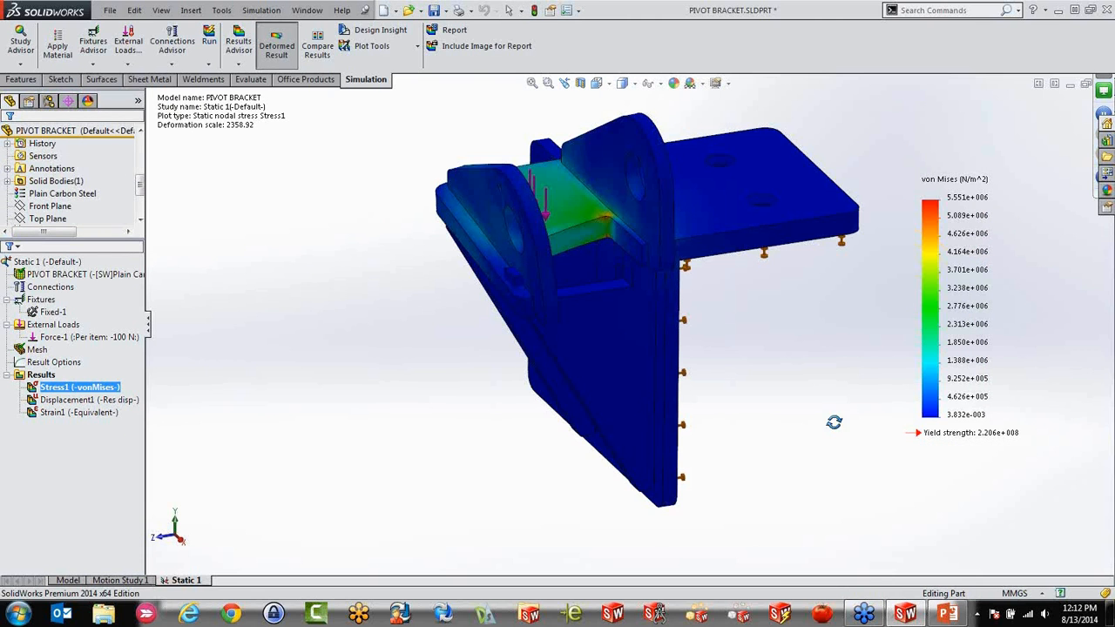
# Display the resultant displacement plot and add a factor of safety distribution plot to the results with the default criteria
pyautogui.moveTo(833, 427); pyautogui.dragTo(834, 430, button='middle')
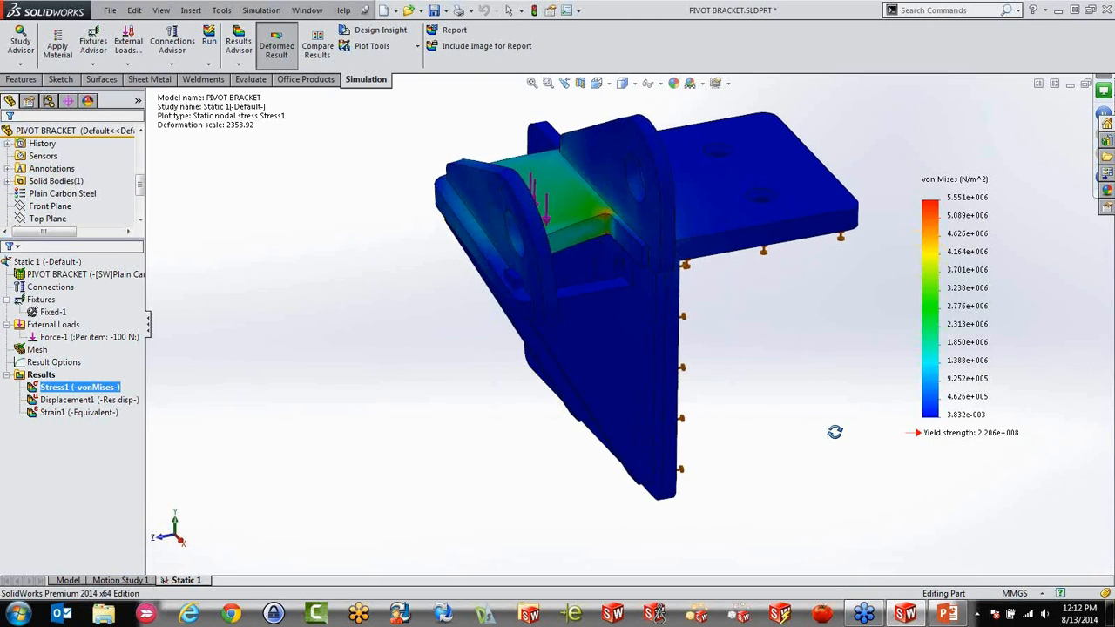
pyautogui.doubleClick(70, 400)
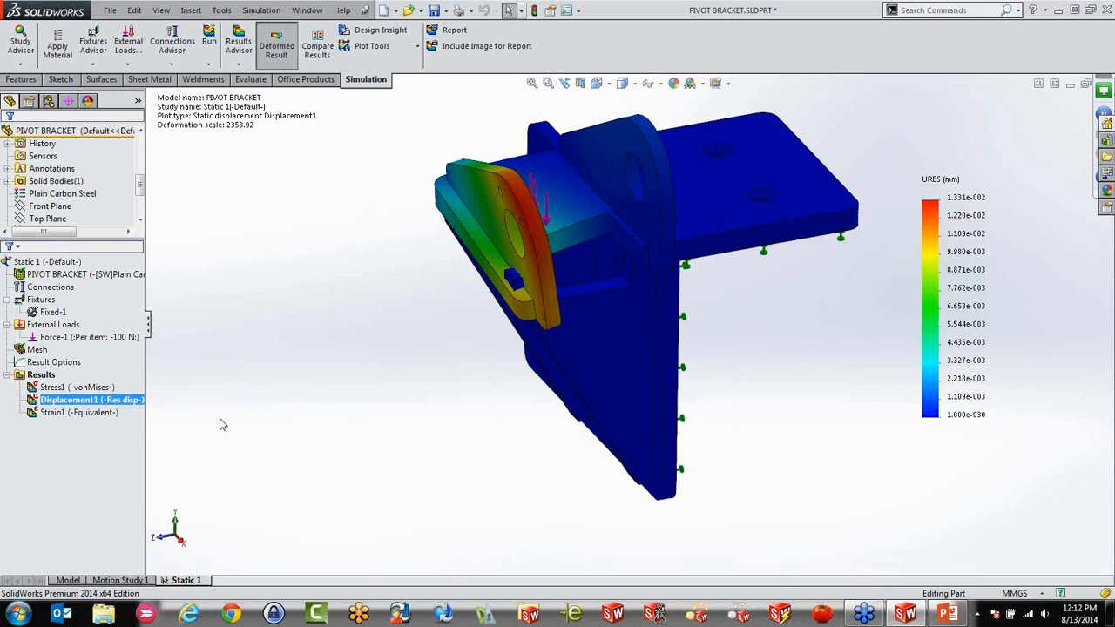
pyautogui.rightClick(40, 376)
pyautogui.click(126, 164)
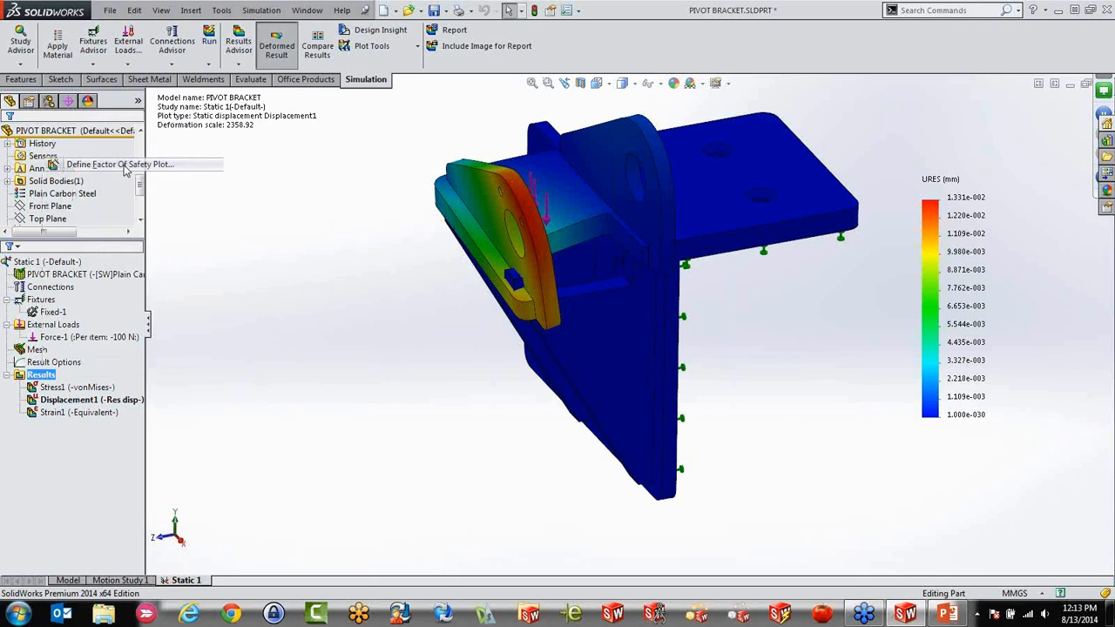
pyautogui.click(137, 140)
pyautogui.click(138, 139)
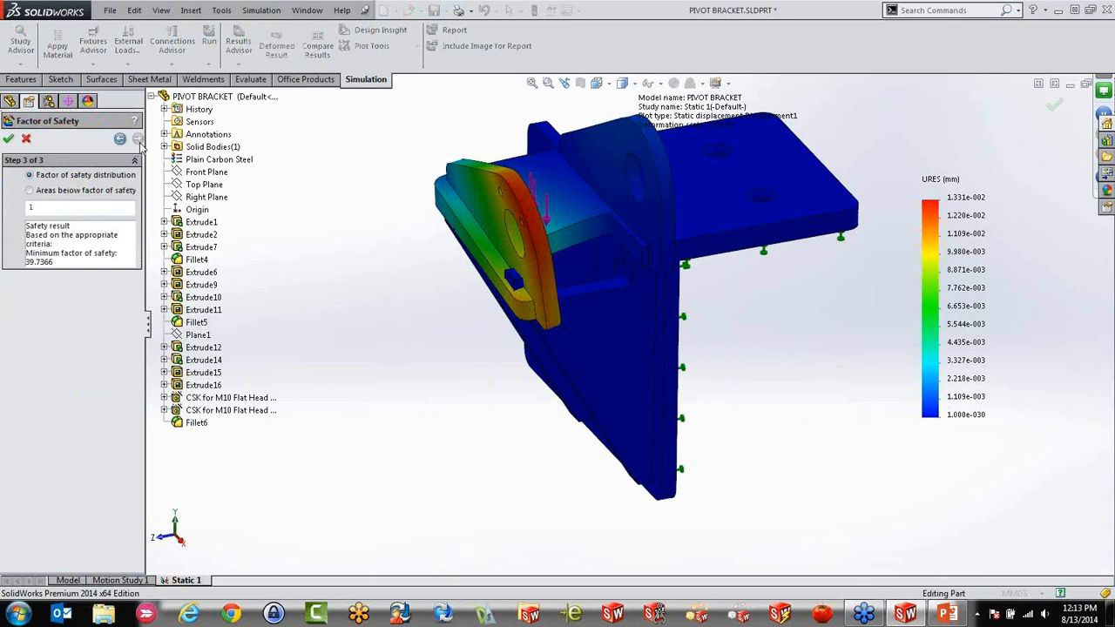
pyautogui.click(8, 139)
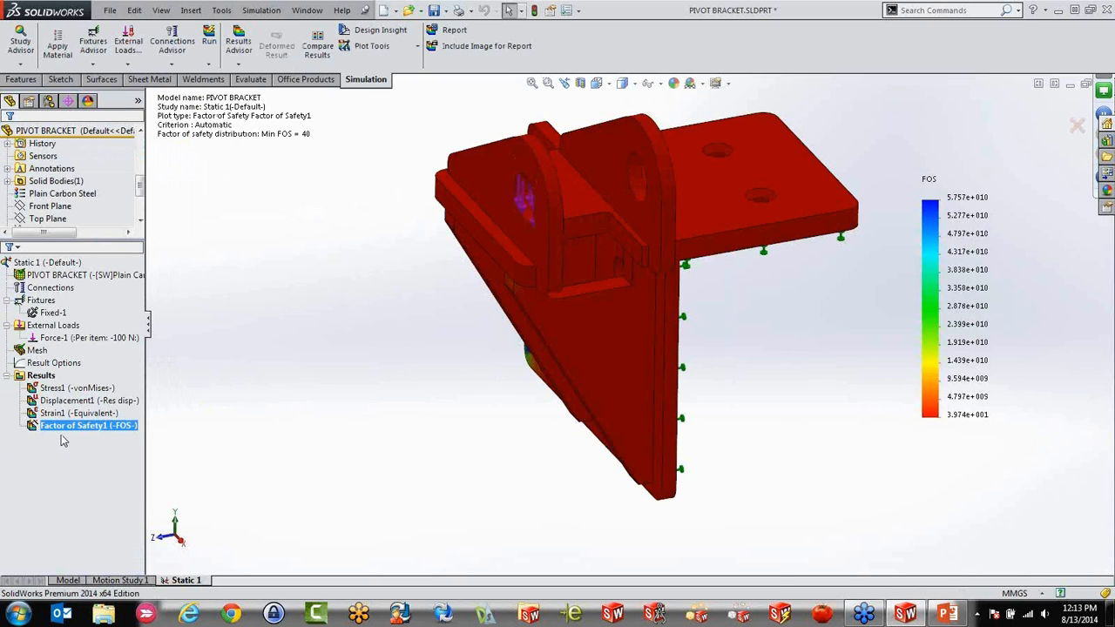
# Display the von Mises stress plot again and view the whole bracket
pyautogui.click(65, 388)
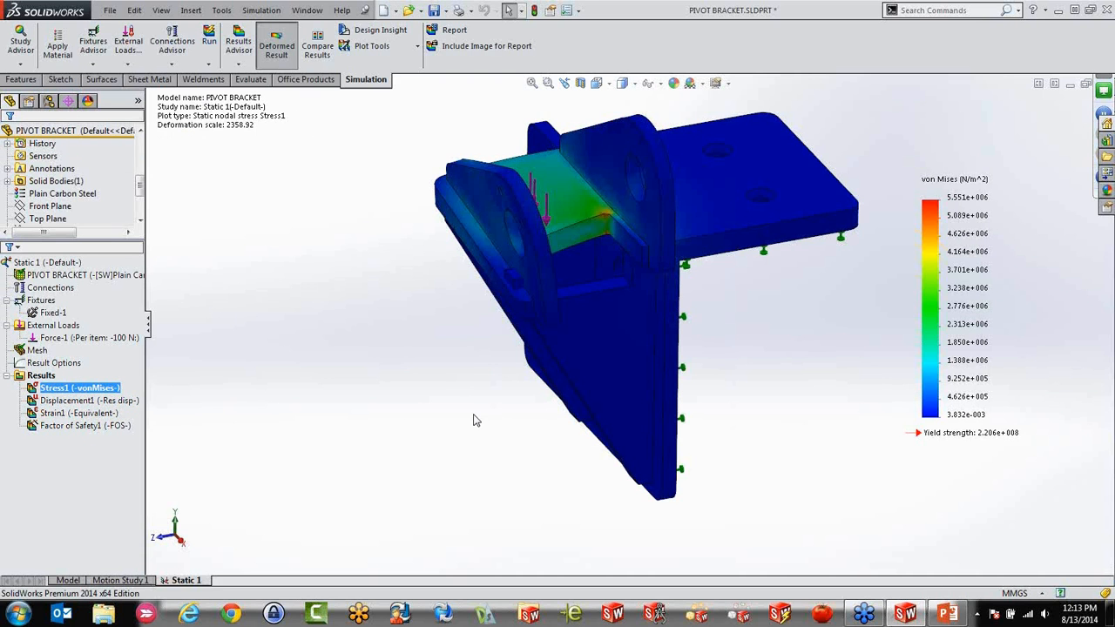
pyautogui.scroll(2, 679, 259)
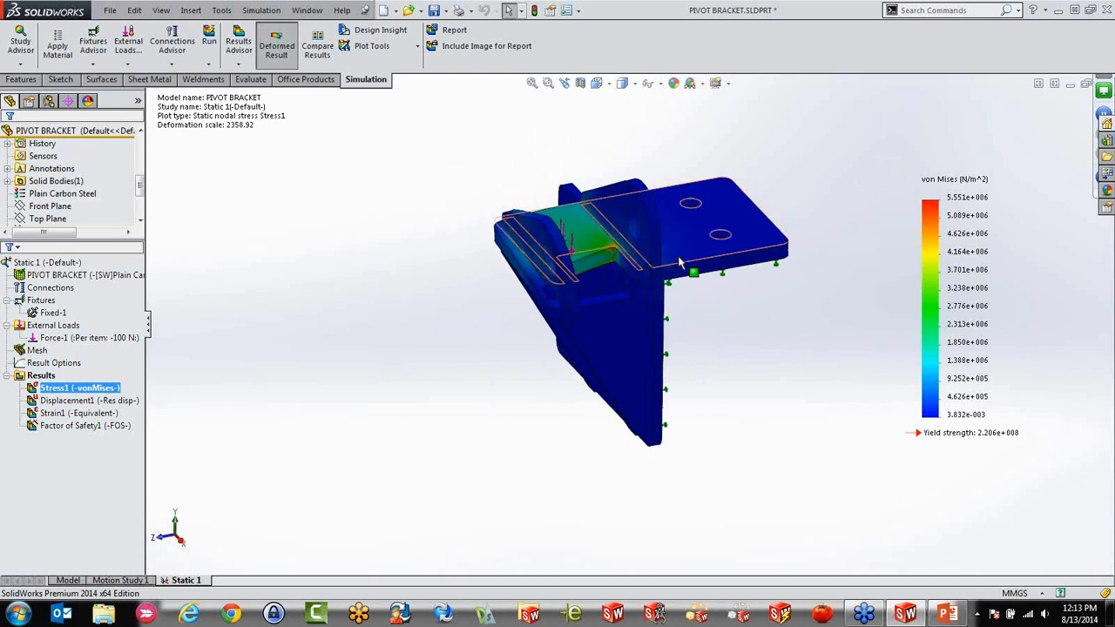
# Iso-clip the von Mises stress plot at 3386359 N/m^2 and examine the high-stress regions at the pocket's filleted corner
pyautogui.scroll(-2, 697, 263)
pyautogui.scroll(1, 698, 263)
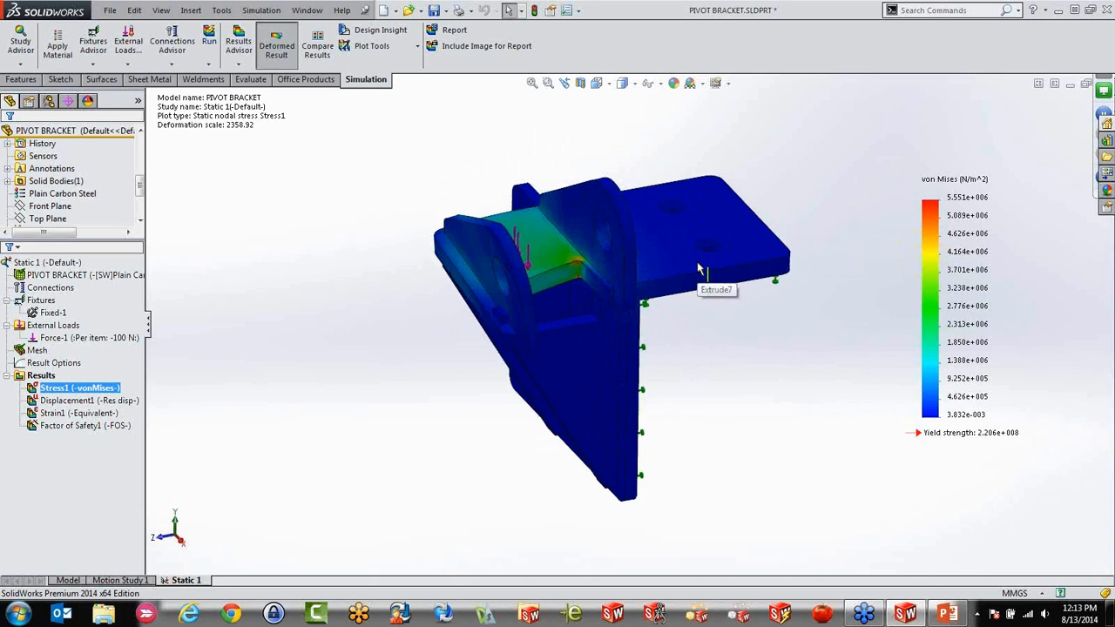
pyautogui.scroll(-2, 701, 272)
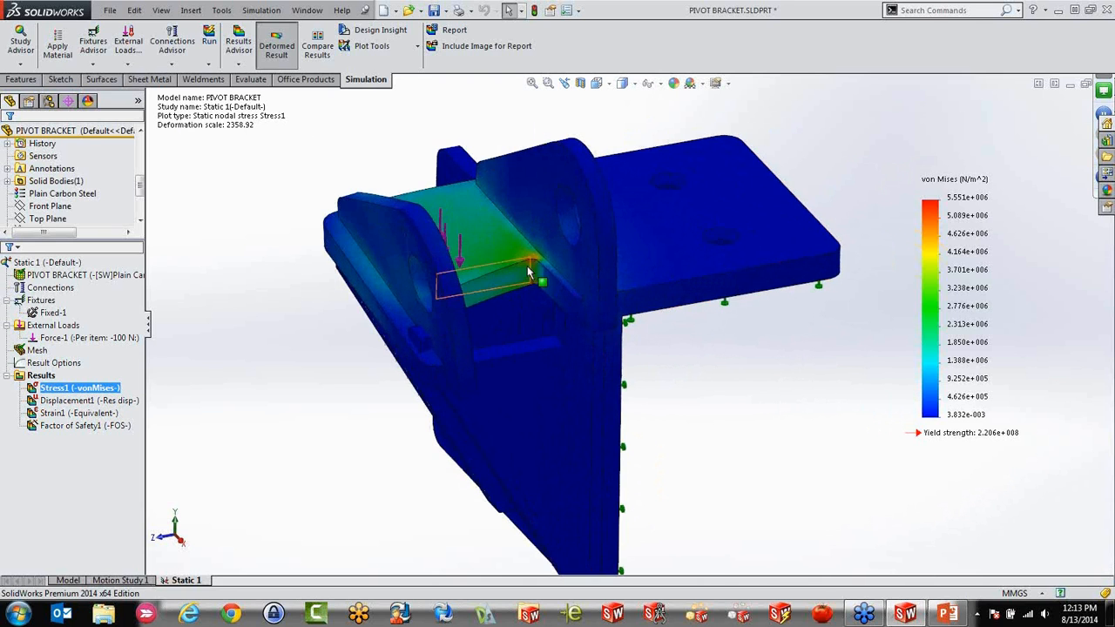
pyautogui.moveTo(528, 273)
pyautogui.mouseDown(button='middle')
pyautogui.moveTo(530, 298)
pyautogui.moveTo(495, 298)
pyautogui.moveTo(500, 288)
pyautogui.moveTo(512, 321)
pyautogui.moveTo(510, 273)
pyautogui.mouseUp(button='middle')
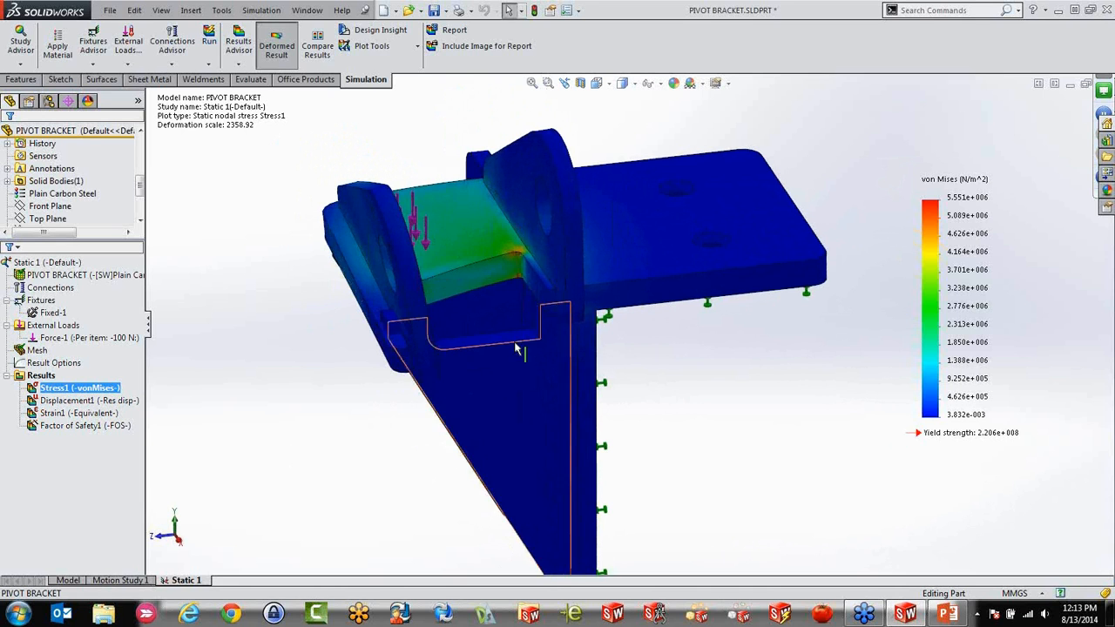
pyautogui.scroll(1, 517, 348)
pyautogui.rightClick(59, 395)
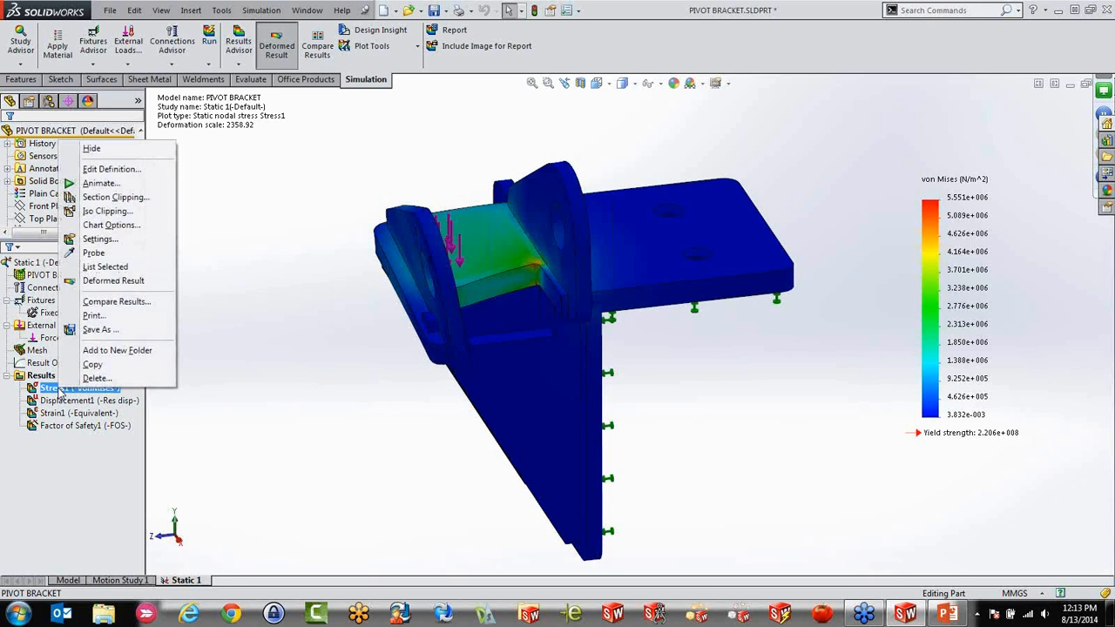
pyautogui.click(102, 211)
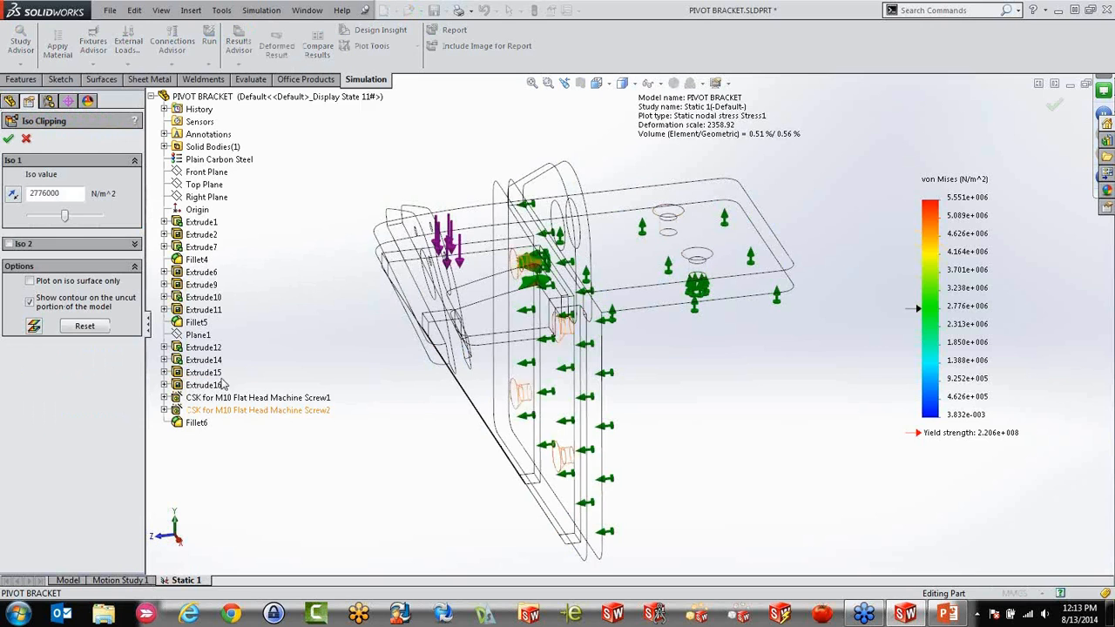
pyautogui.moveTo(63, 217)
pyautogui.mouseDown()
pyautogui.moveTo(106, 214)
pyautogui.moveTo(39, 211)
pyautogui.moveTo(16, 196)
pyautogui.moveTo(39, 216)
pyautogui.moveTo(72, 216)
pyautogui.mouseUp()
pyautogui.scroll(-10, 525, 263)
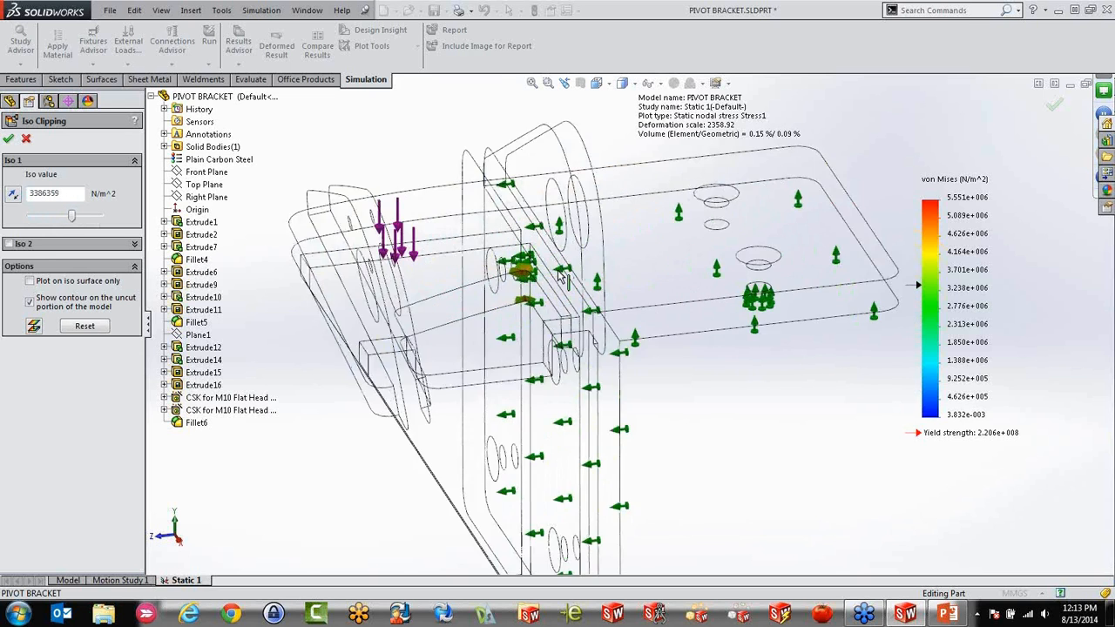
pyautogui.scroll(-3, 512, 334)
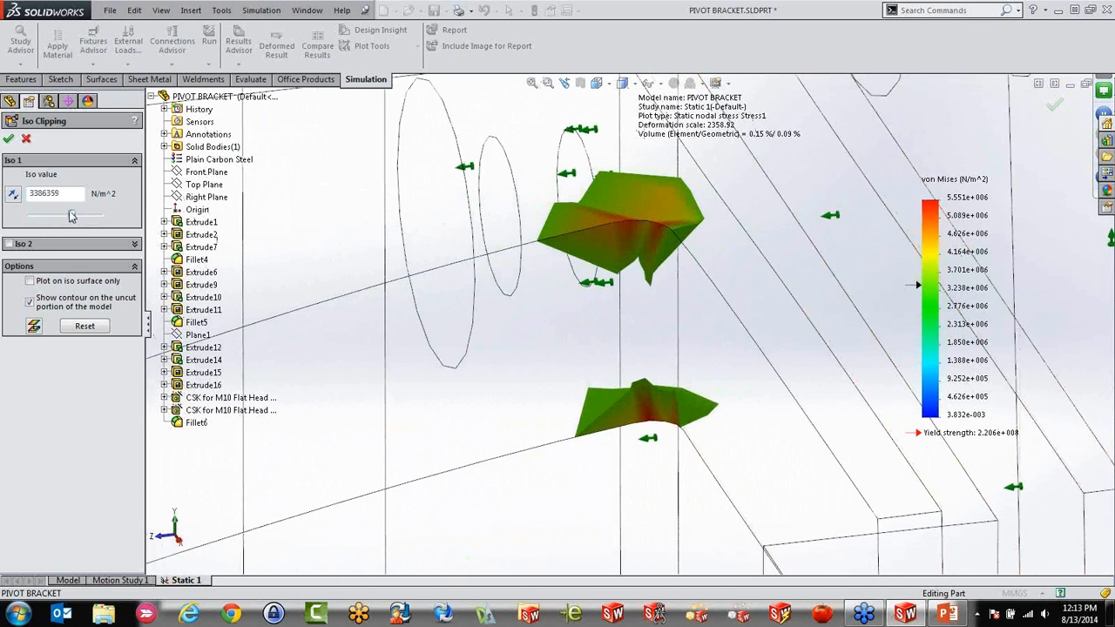
# Lower the iso value to 0.00383207039 N/m^2 to show the full bracket, and leave iso clipping
pyautogui.moveTo(71, 218); pyautogui.dragTo(30, 215)
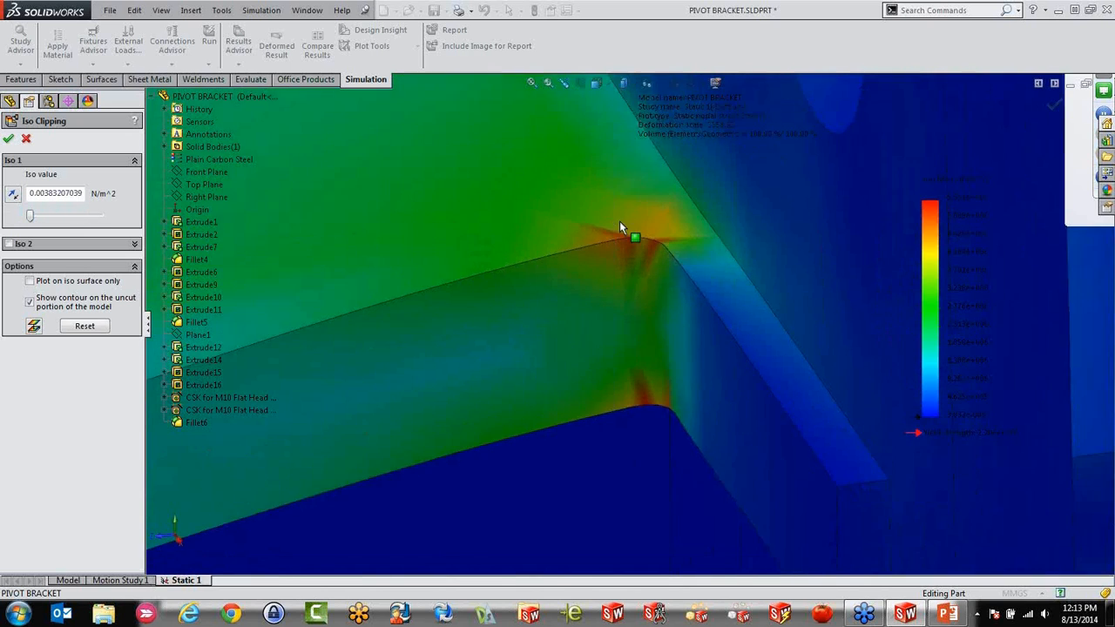
pyautogui.scroll(5, 619, 220)
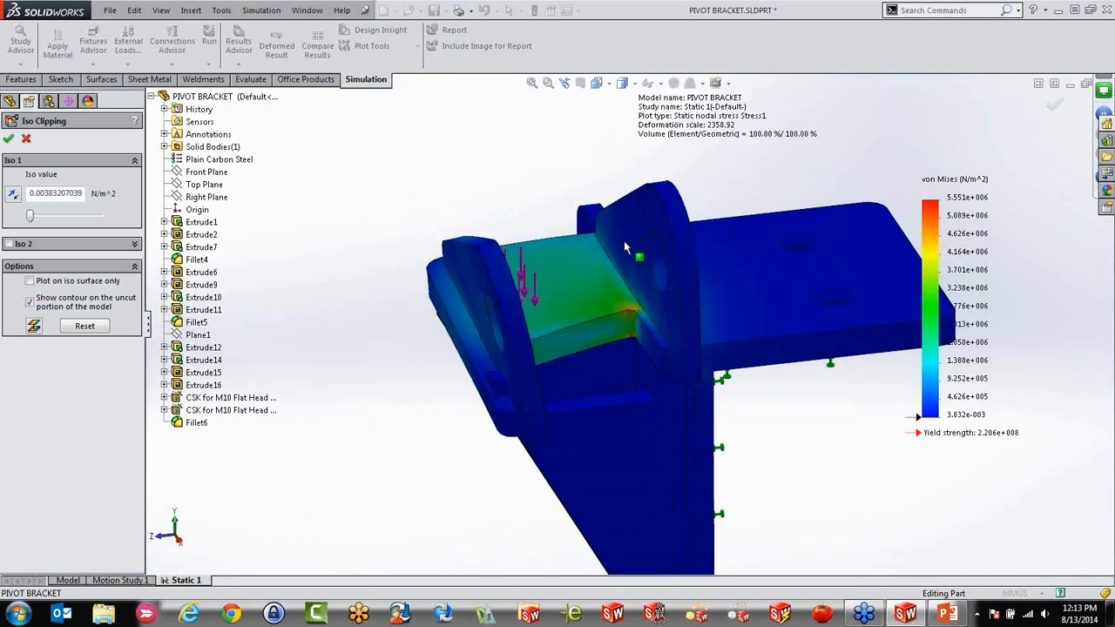
pyautogui.click(26, 140)
pyautogui.scroll(4, 458, 343)
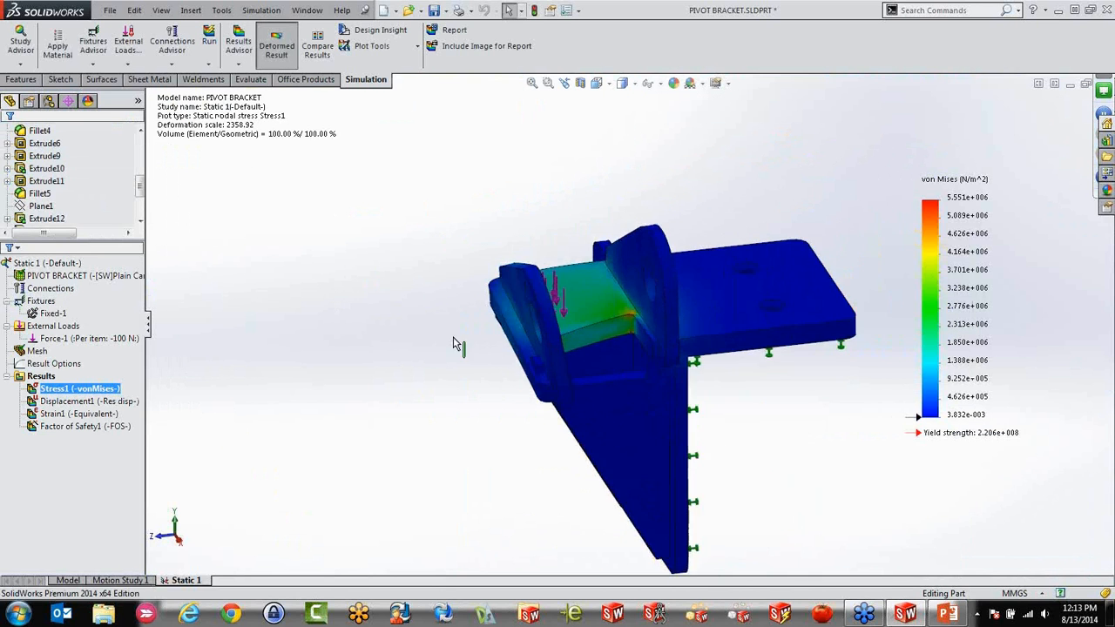
pyautogui.moveTo(729, 408); pyautogui.dragTo(694, 370, button='middle')
pyautogui.moveTo(688, 326); pyautogui.dragTo(674, 357, button='middle')
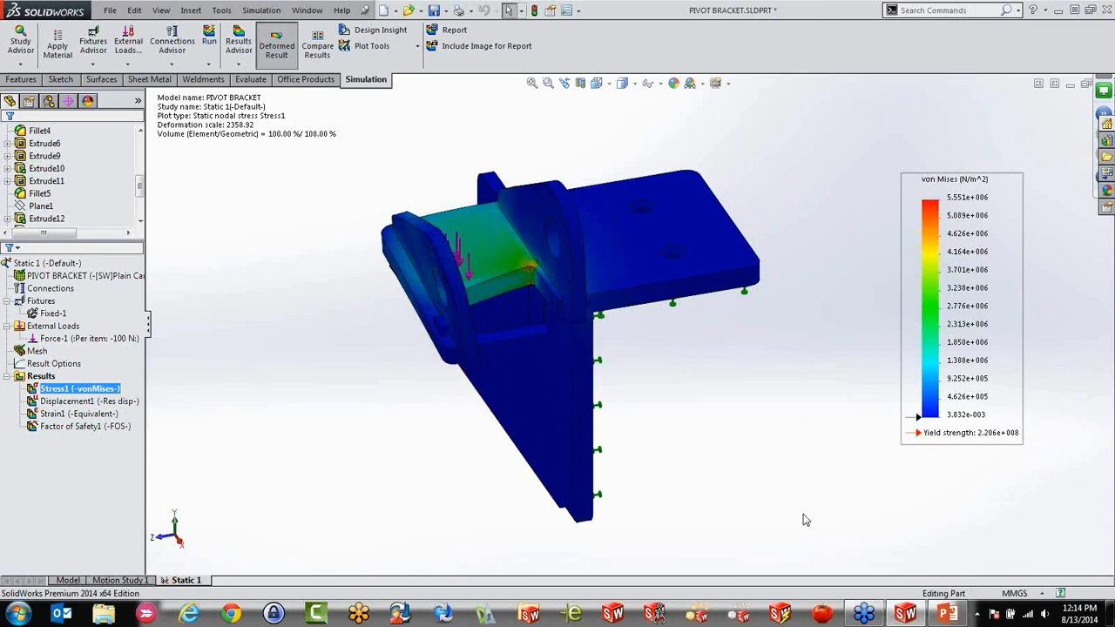
pyautogui.click(803, 520)
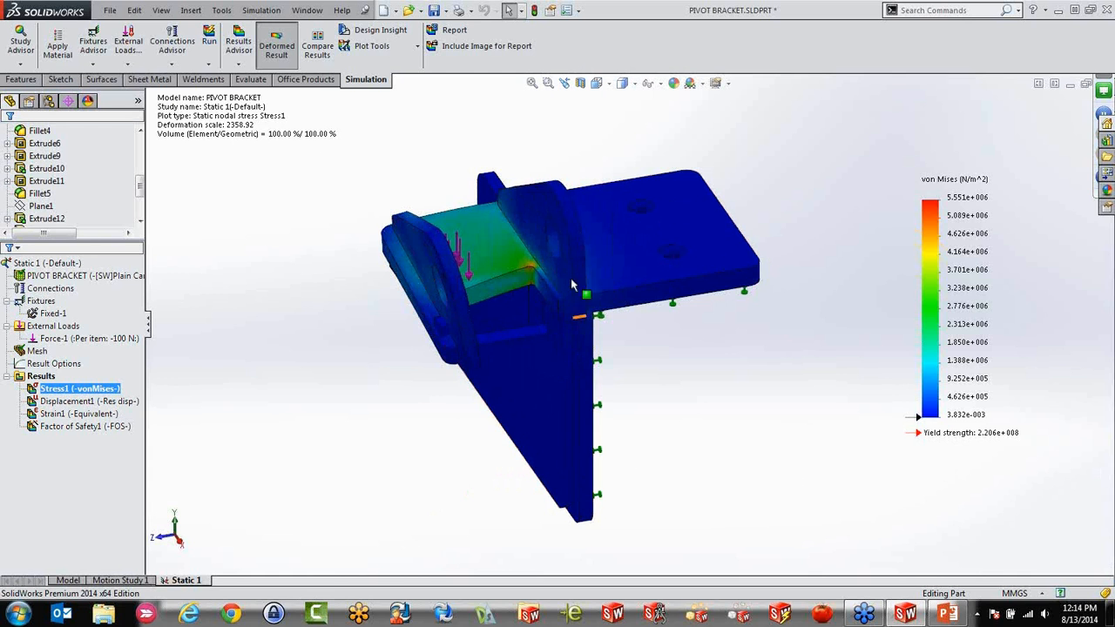
pyautogui.moveTo(463, 550)
pyautogui.mouseDown(button='middle')
pyautogui.moveTo(460, 455)
pyautogui.moveTo(460, 496)
pyautogui.moveTo(580, 465)
pyautogui.moveTo(461, 523)
pyautogui.moveTo(461, 536)
pyautogui.mouseUp(button='middle')
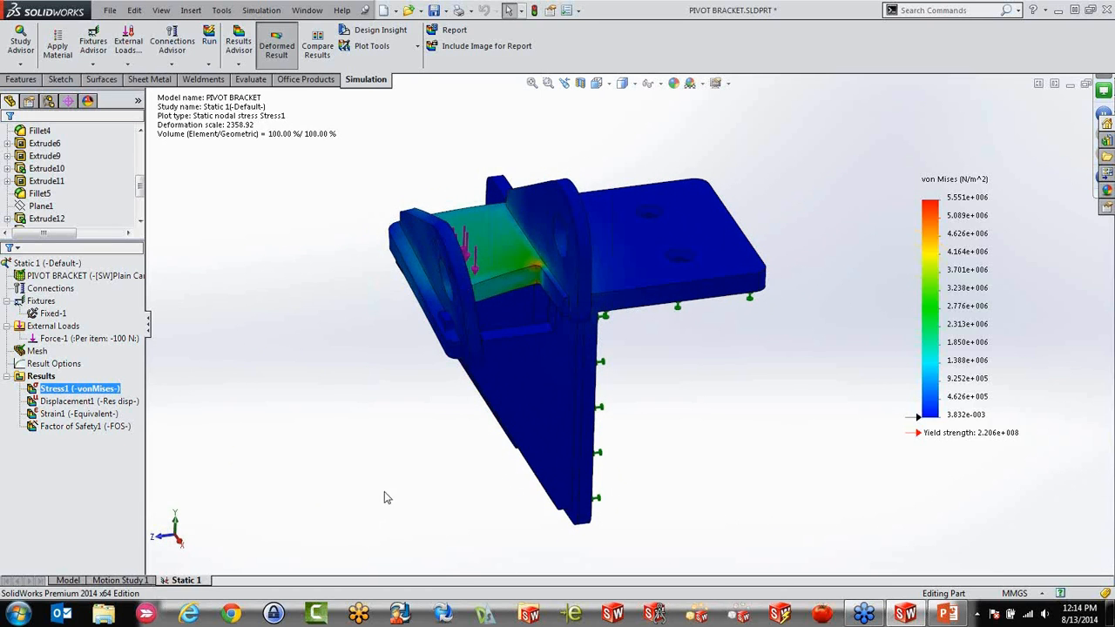
pyautogui.moveTo(390, 497); pyautogui.dragTo(498, 447, button='middle')
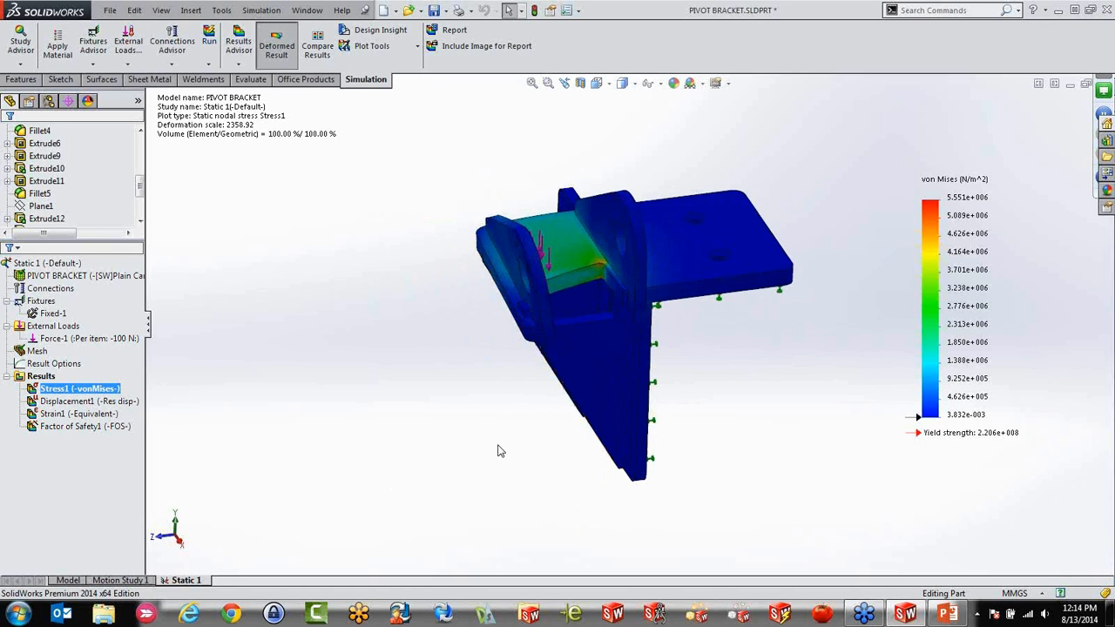
pyautogui.scroll(-2, 700, 229)
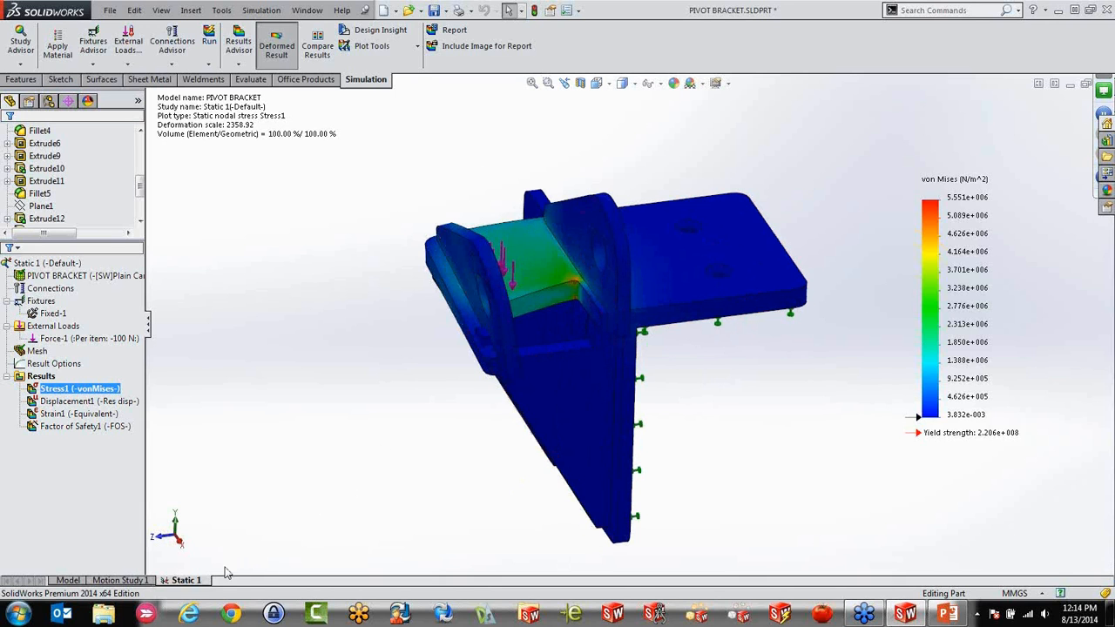
# Duplicate the Static 1 study under the name Fine with the Default configuration, look back at Static 1, and return to the copy
pyautogui.rightClick(187, 581)
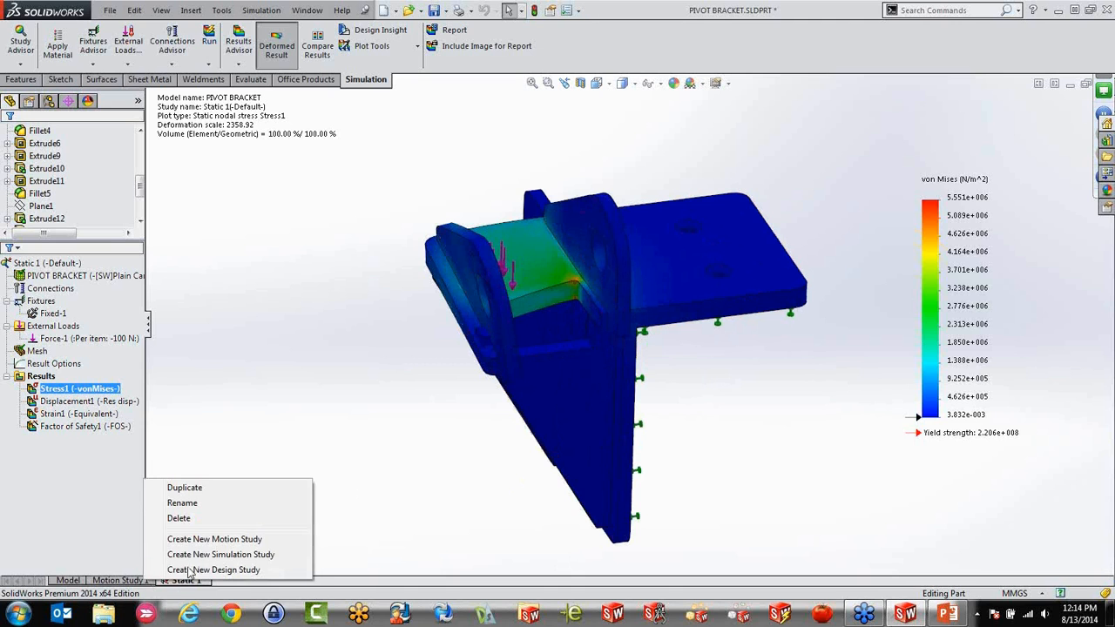
pyautogui.click(185, 487)
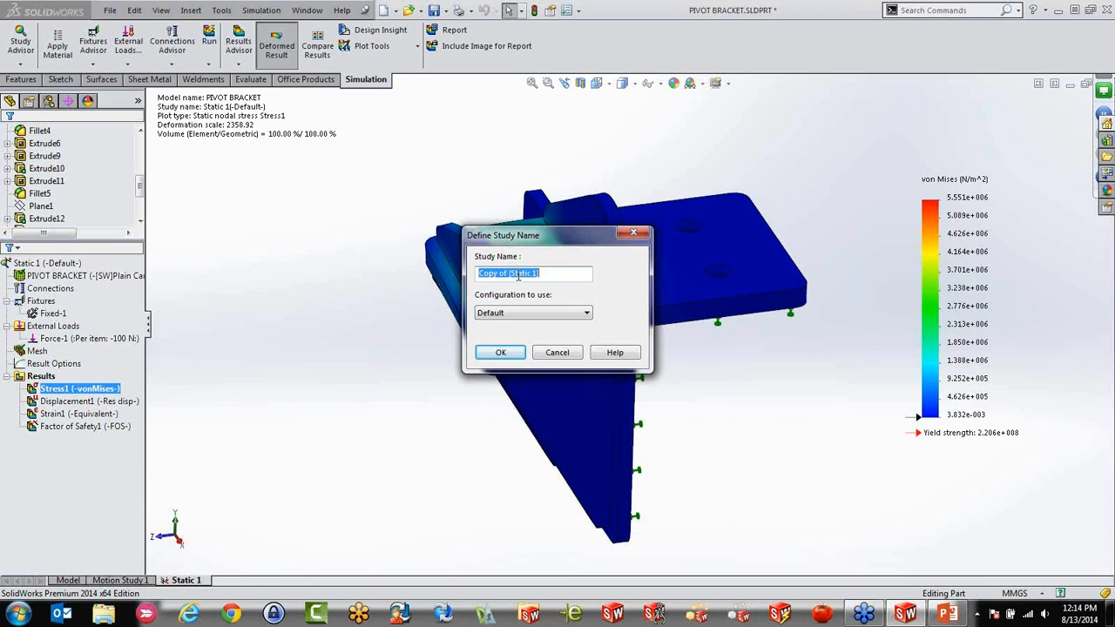
pyautogui.write('Fine')
pyautogui.click(500, 353)
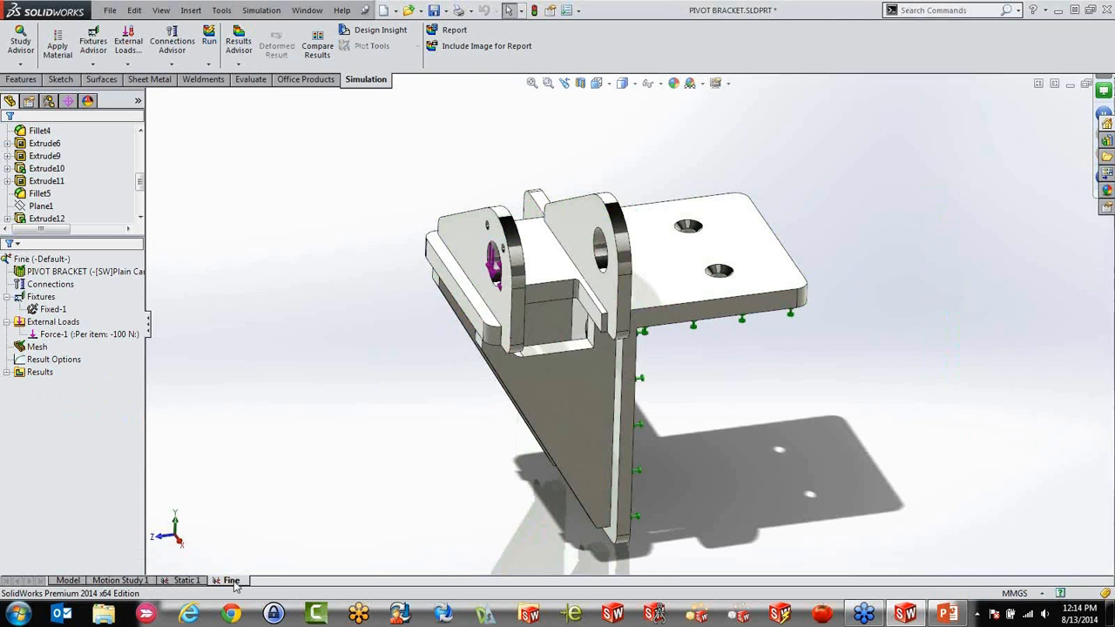
pyautogui.click(186, 580)
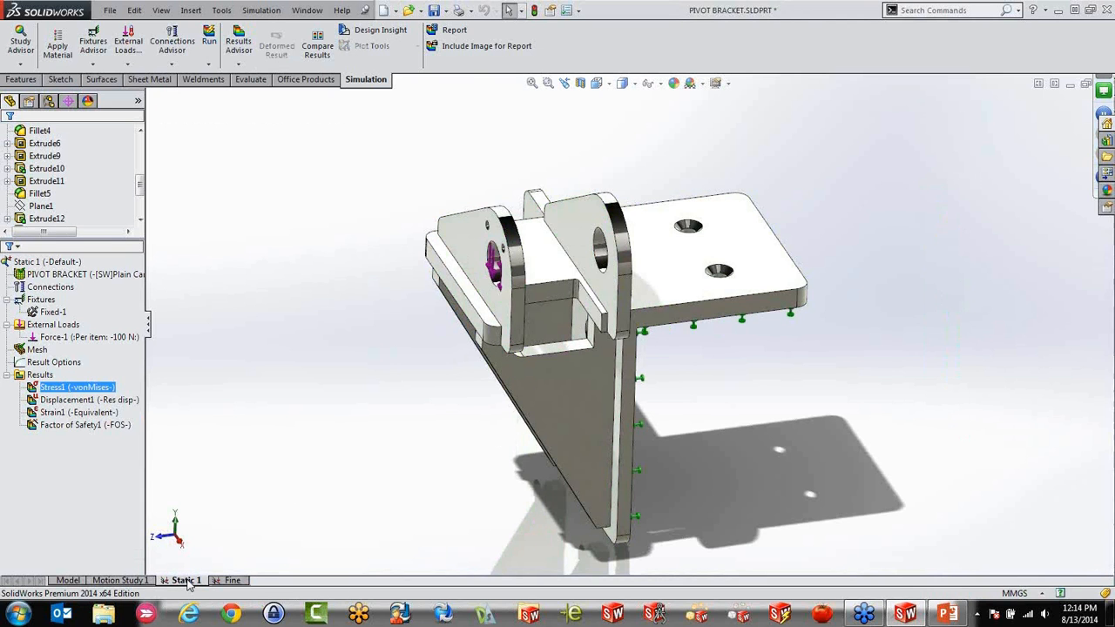
pyautogui.click(229, 581)
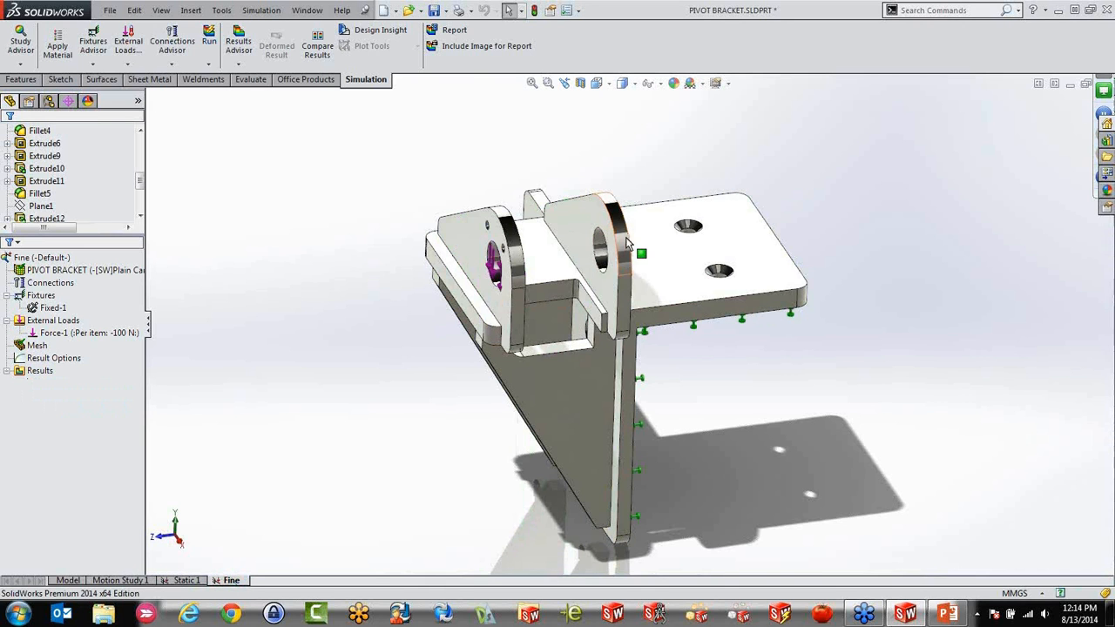
# Show the mesh of the Fine study and examine the elements around the pocket's filleted corner
pyautogui.scroll(-3, 630, 219)
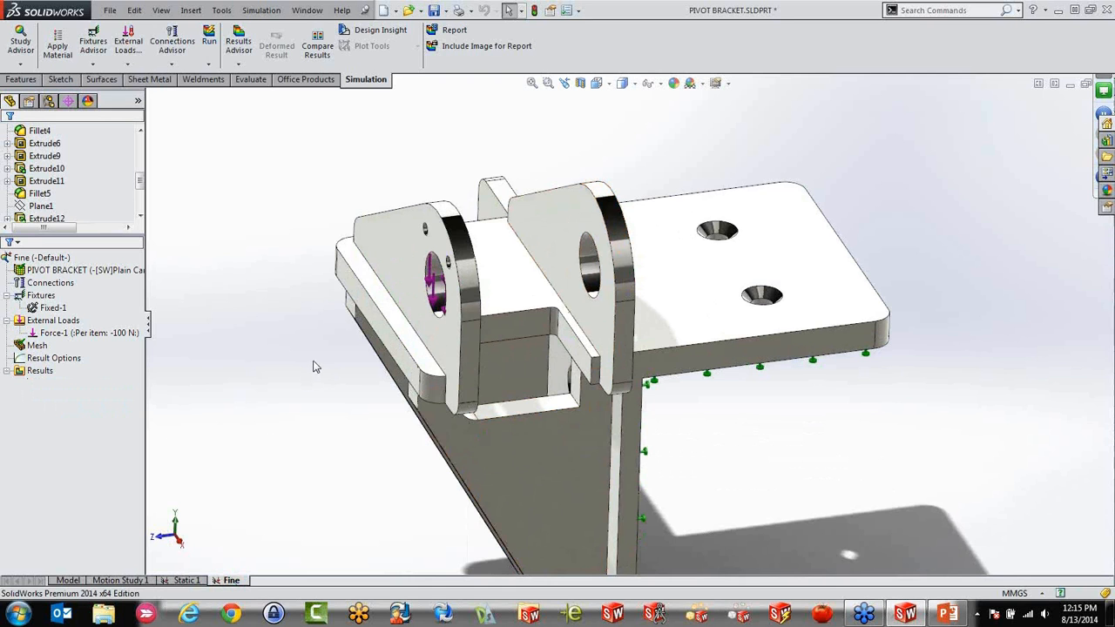
pyautogui.scroll(2, 315, 366)
pyautogui.click(27, 348)
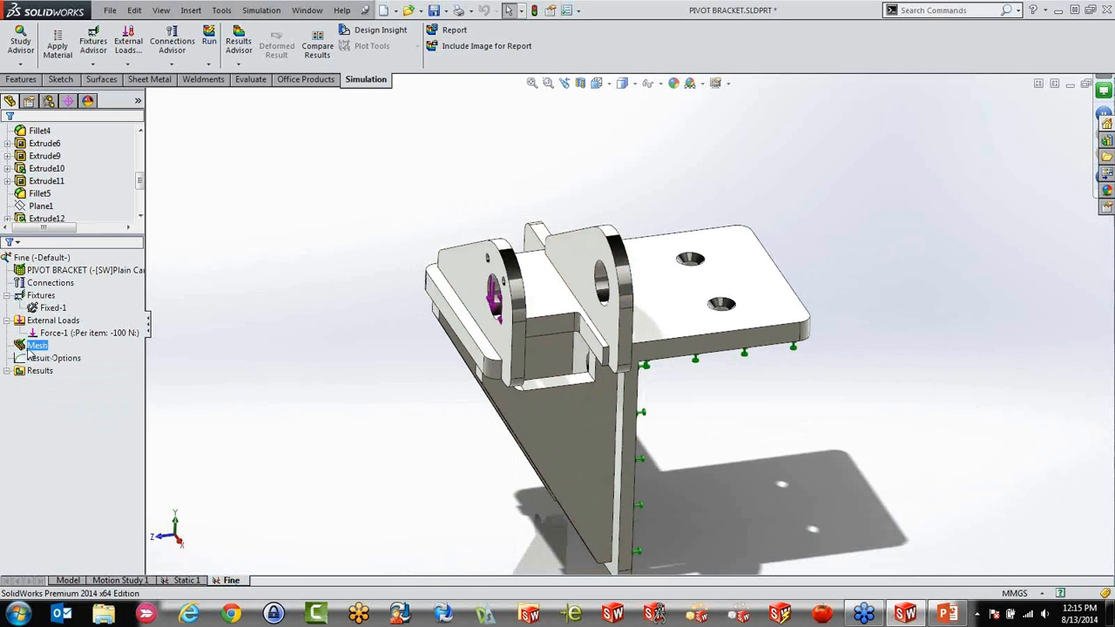
pyautogui.rightClick(29, 348)
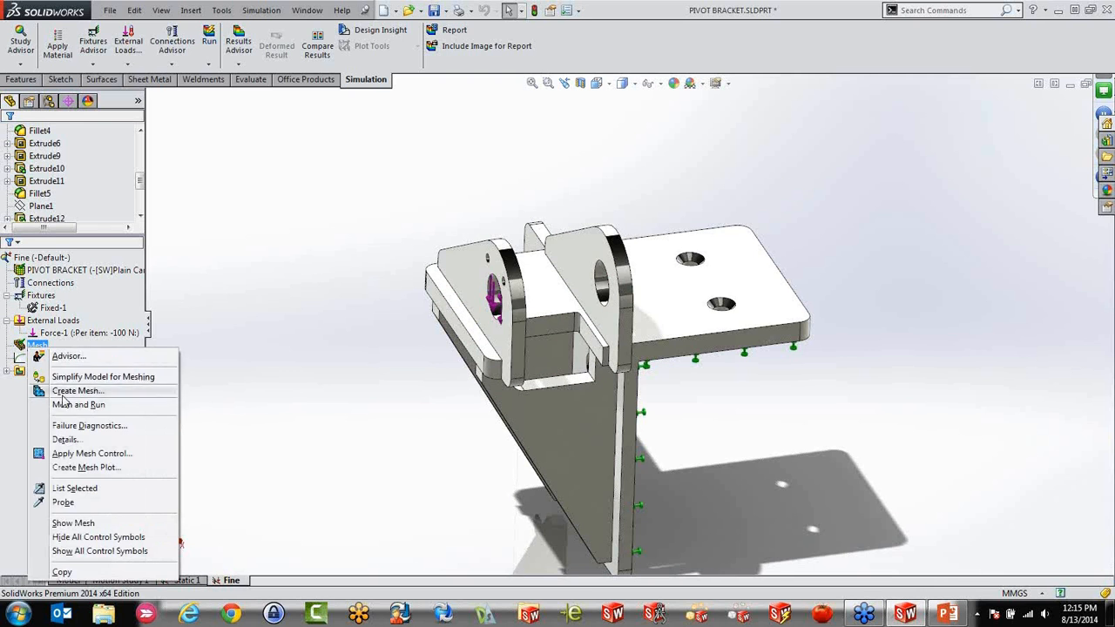
pyautogui.click(77, 522)
pyautogui.moveTo(444, 486); pyautogui.dragTo(437, 505, button='middle')
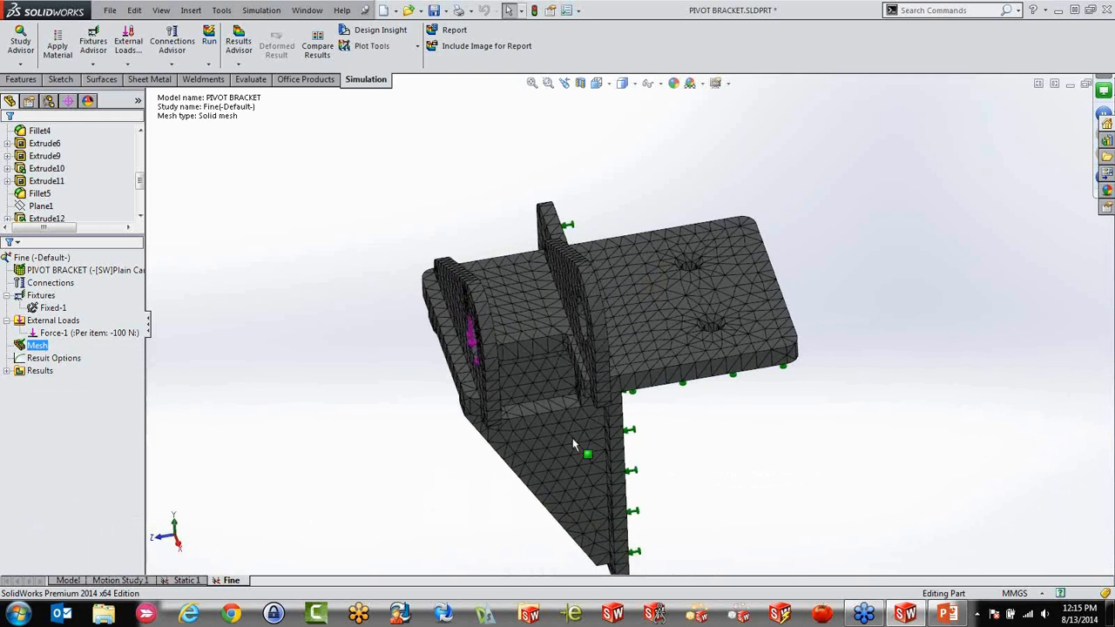
pyautogui.scroll(-3, 685, 375)
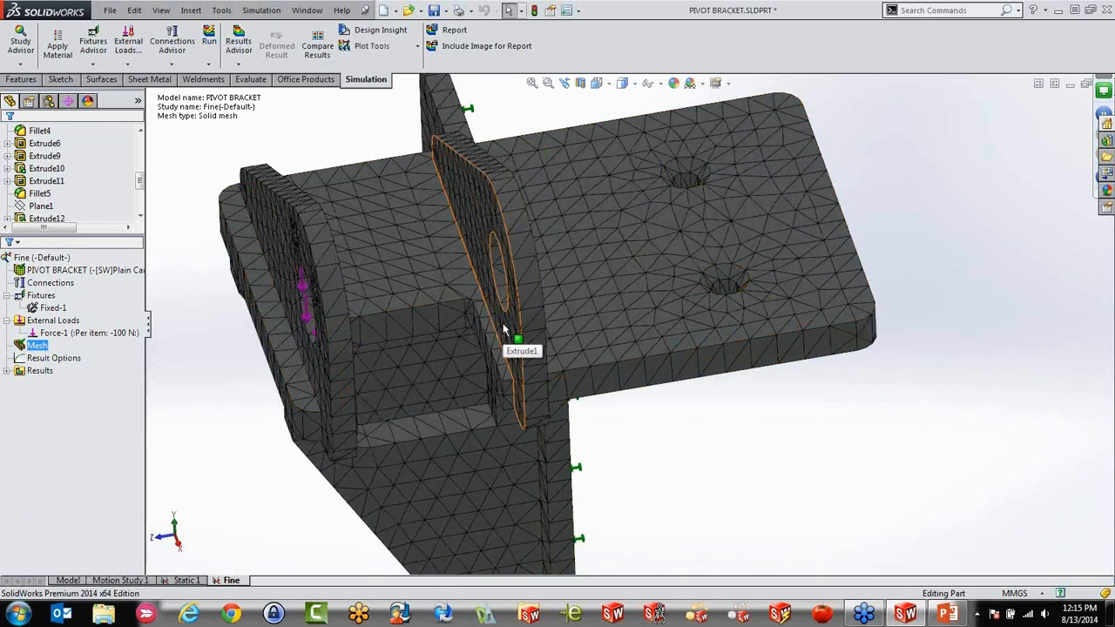
pyautogui.moveTo(503, 329); pyautogui.dragTo(503, 290, button='middle')
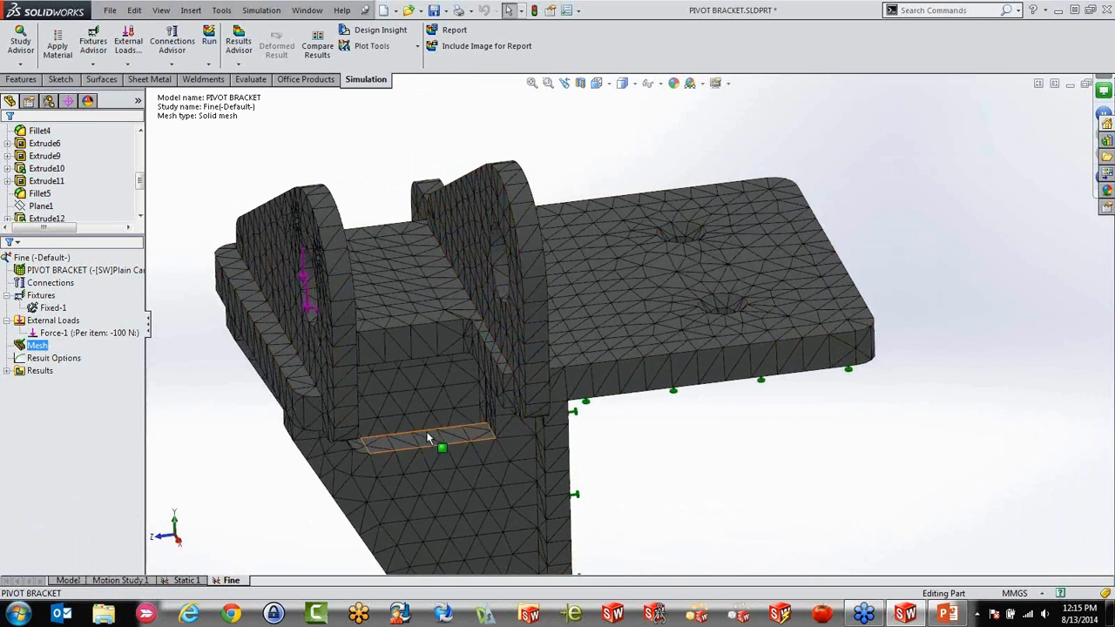
pyautogui.scroll(-10, 451, 381)
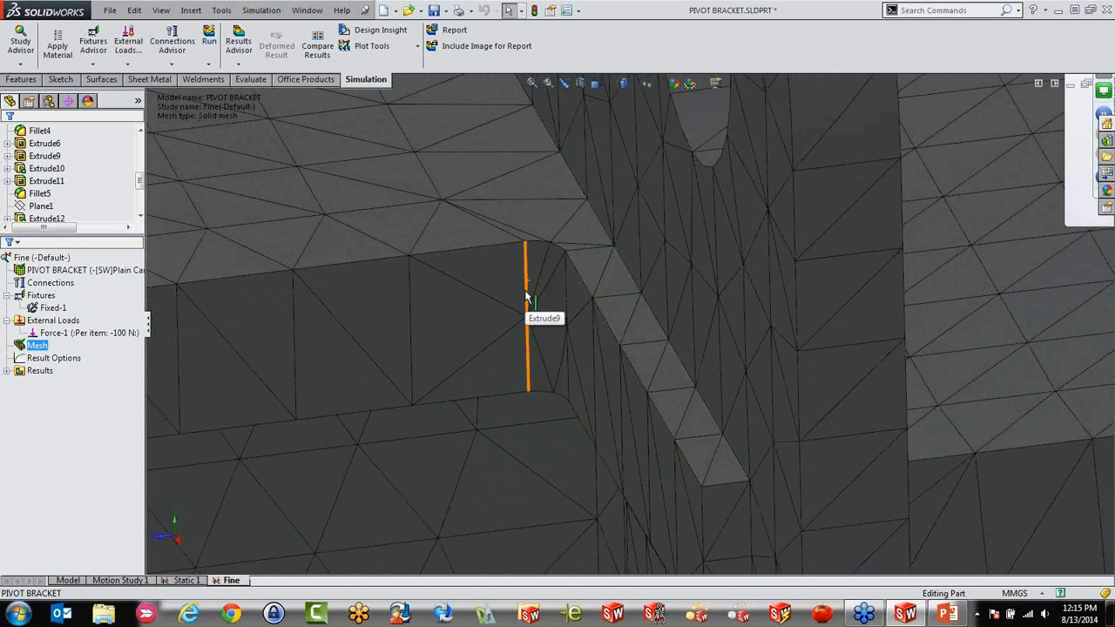
pyautogui.scroll(5, 526, 298)
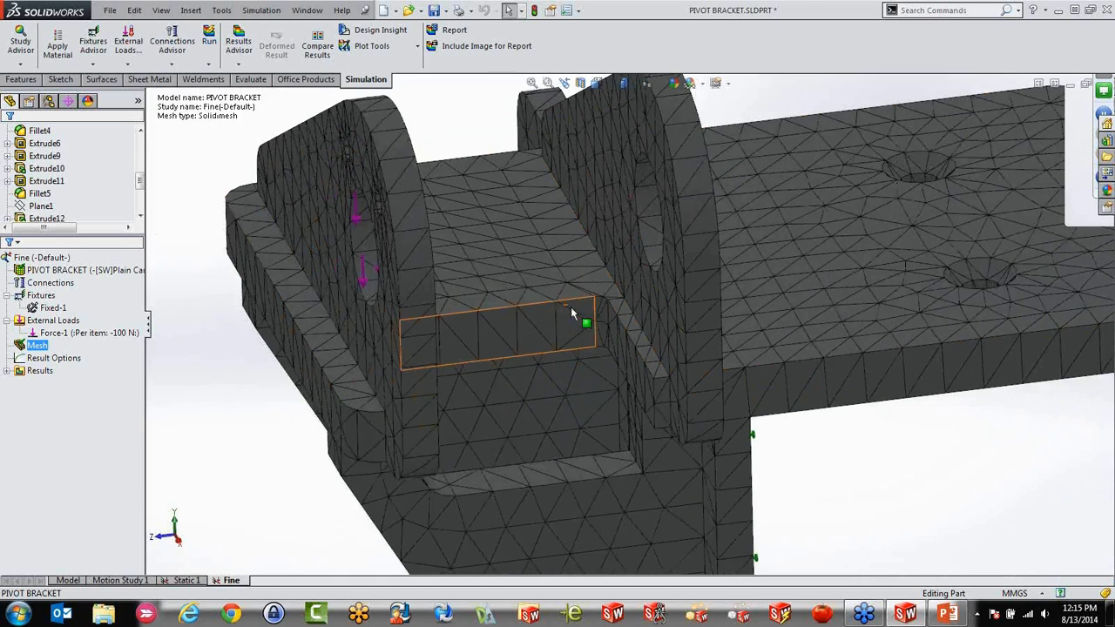
# Apply a mesh control to the pocket's corner fillet and its two adjacent faces at the finest density, element size 2.73547779 mm and ratio 1.5
pyautogui.rightClick(40, 348)
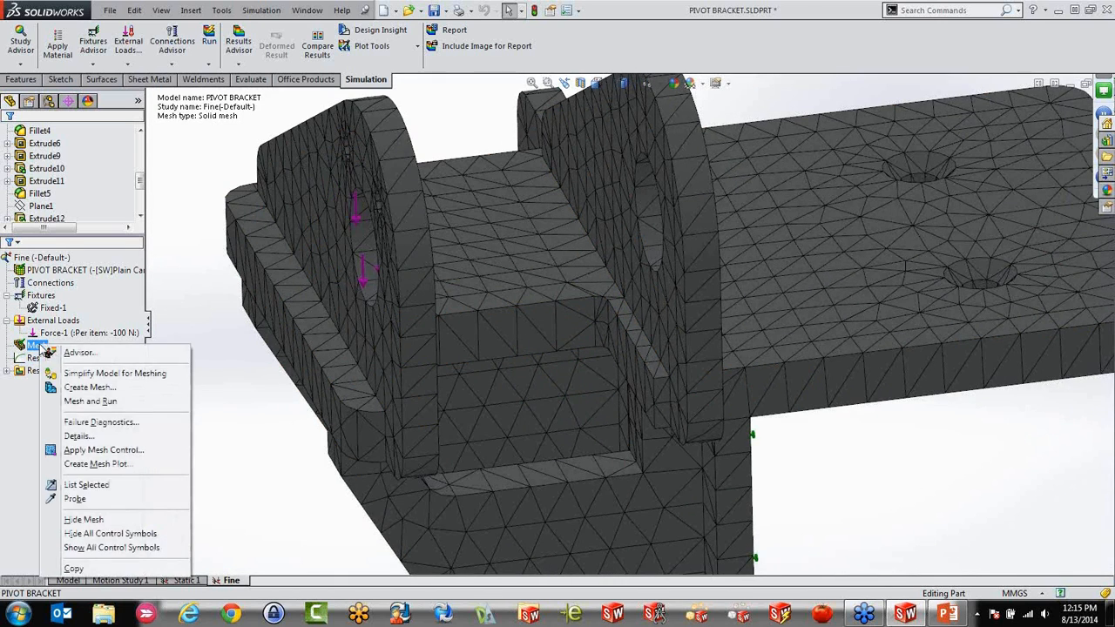
pyautogui.click(87, 450)
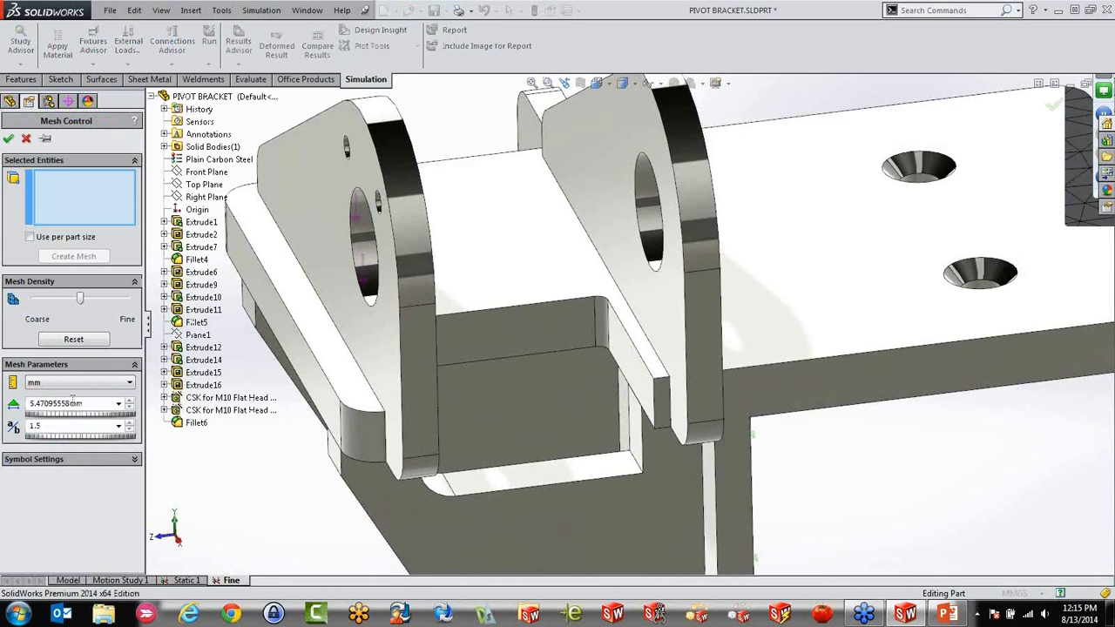
pyautogui.click(603, 323)
pyautogui.scroll(-3, 601, 323)
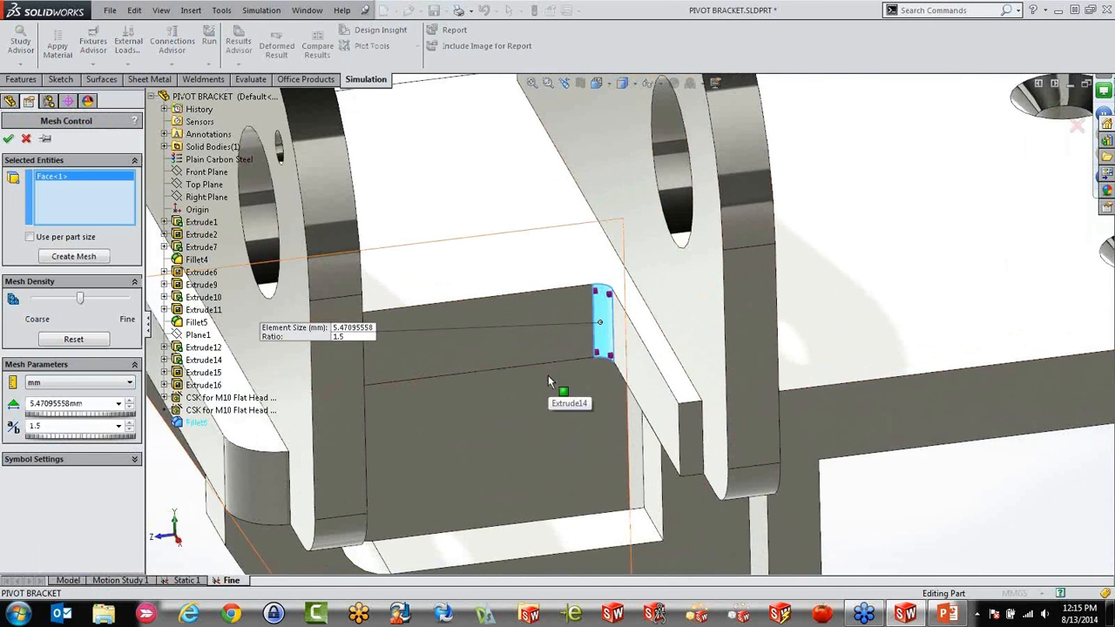
pyautogui.click(562, 322)
pyautogui.click(624, 347)
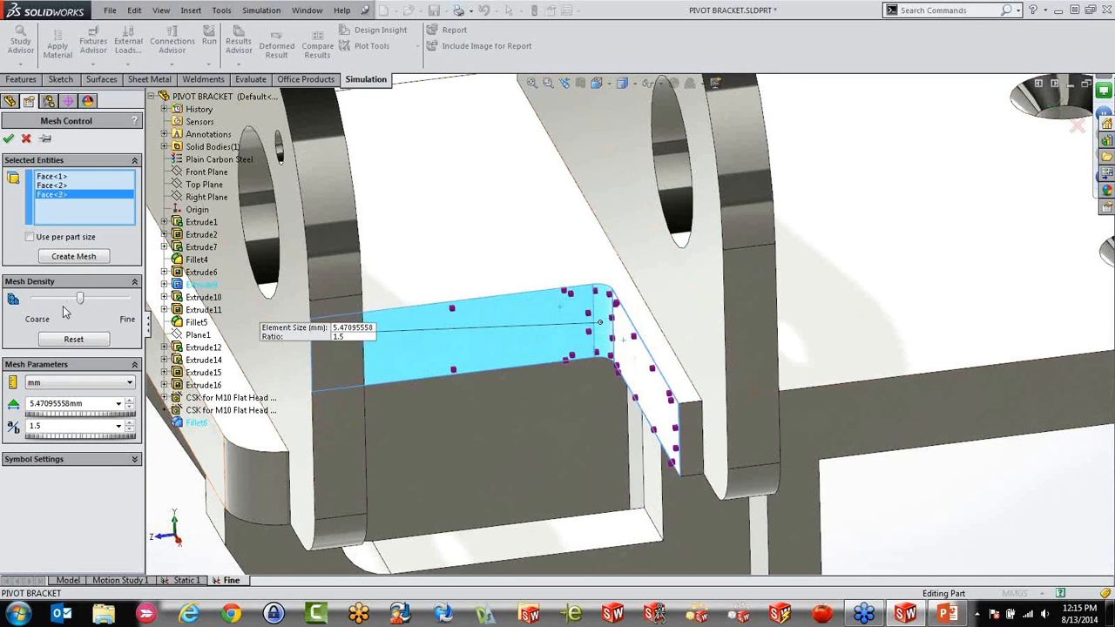
pyautogui.moveTo(77, 300); pyautogui.dragTo(127, 301)
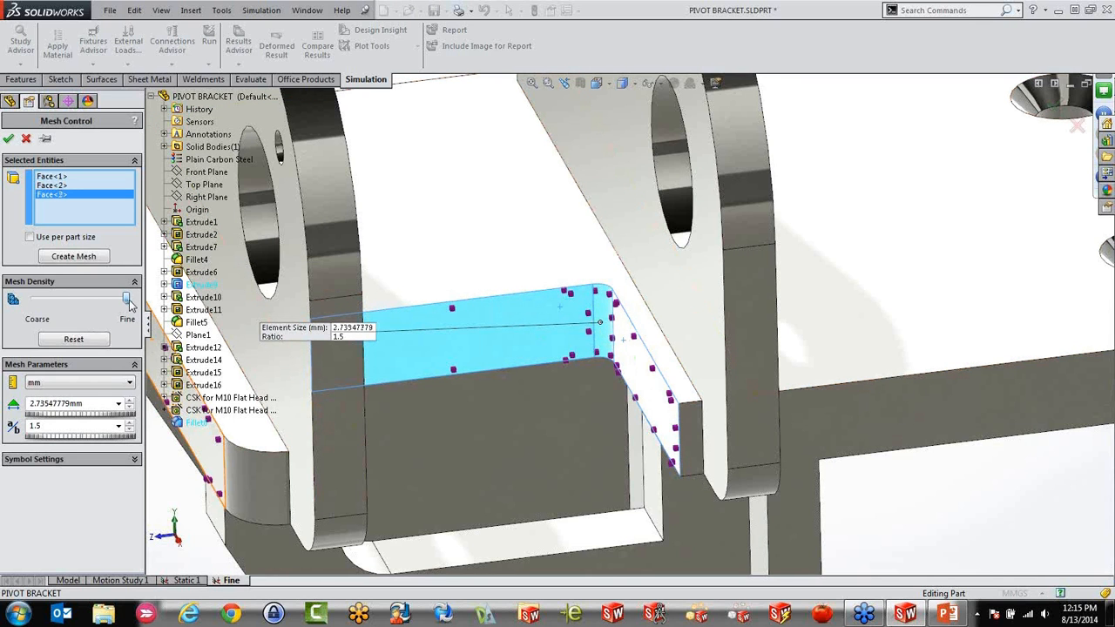
pyautogui.click(9, 139)
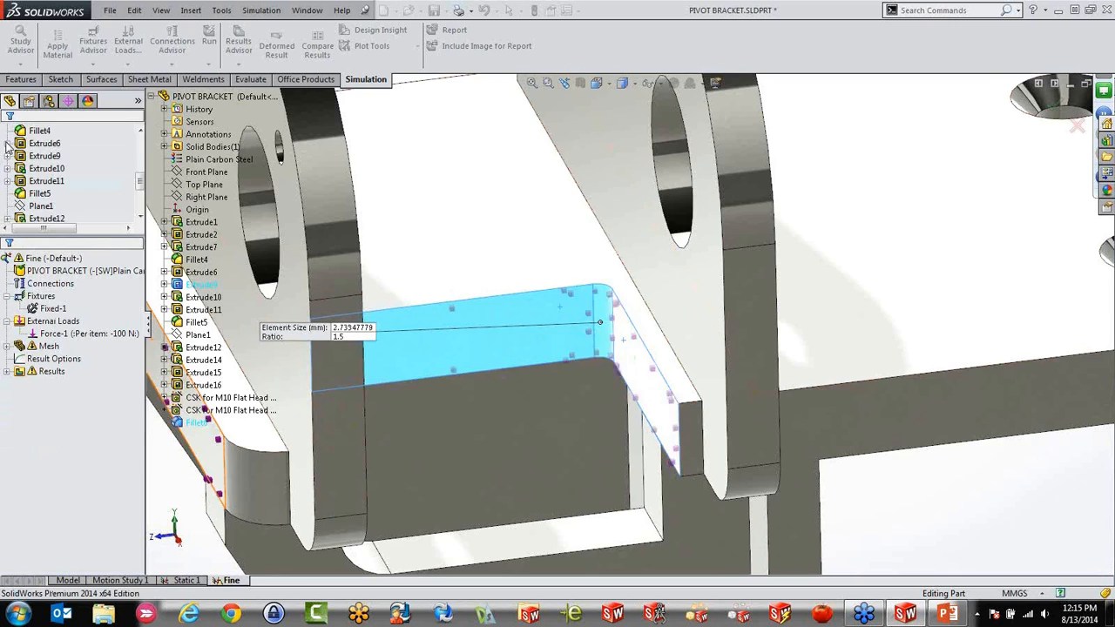
# Mesh and run the Fine study, and show its mesh to examine the elements around the pocket's filleted corner
pyautogui.rightClick(48, 347)
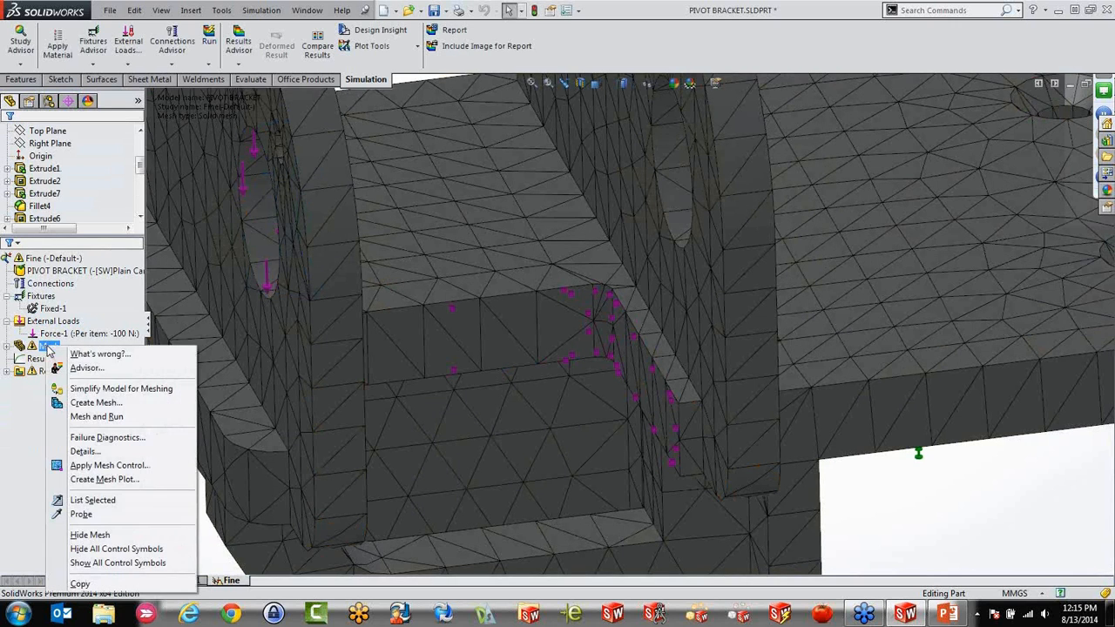
pyautogui.click(96, 418)
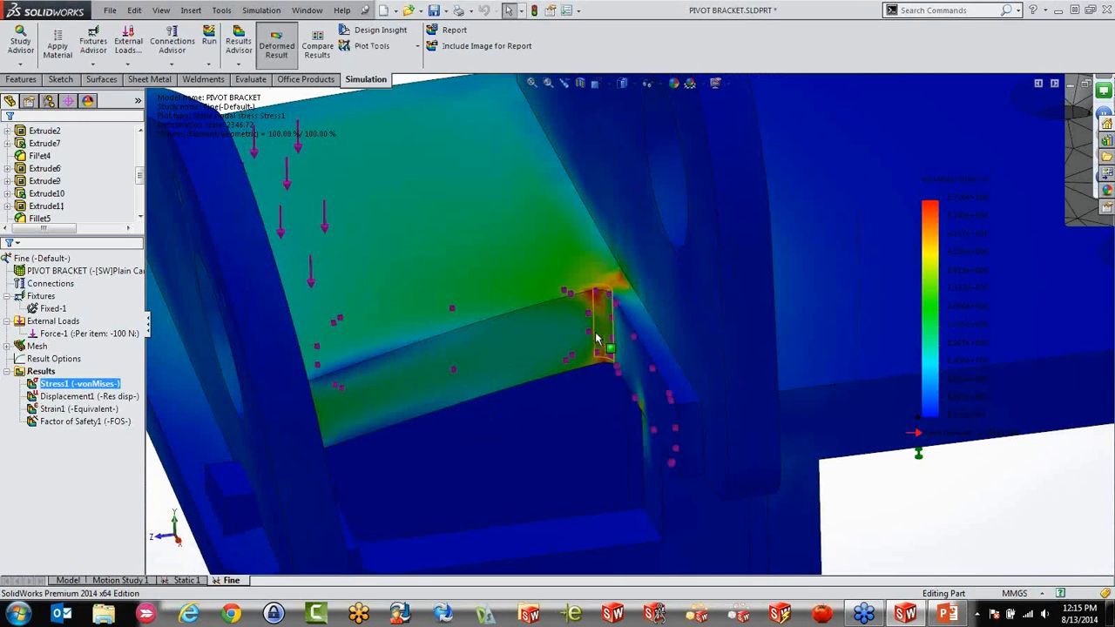
pyautogui.rightClick(33, 346)
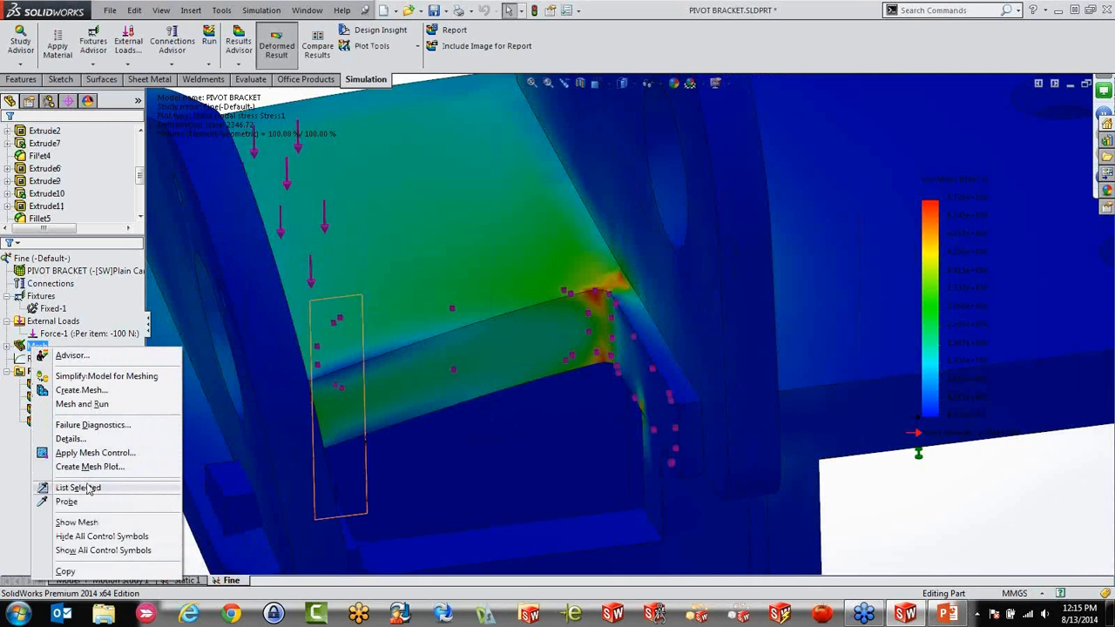
pyautogui.click(76, 522)
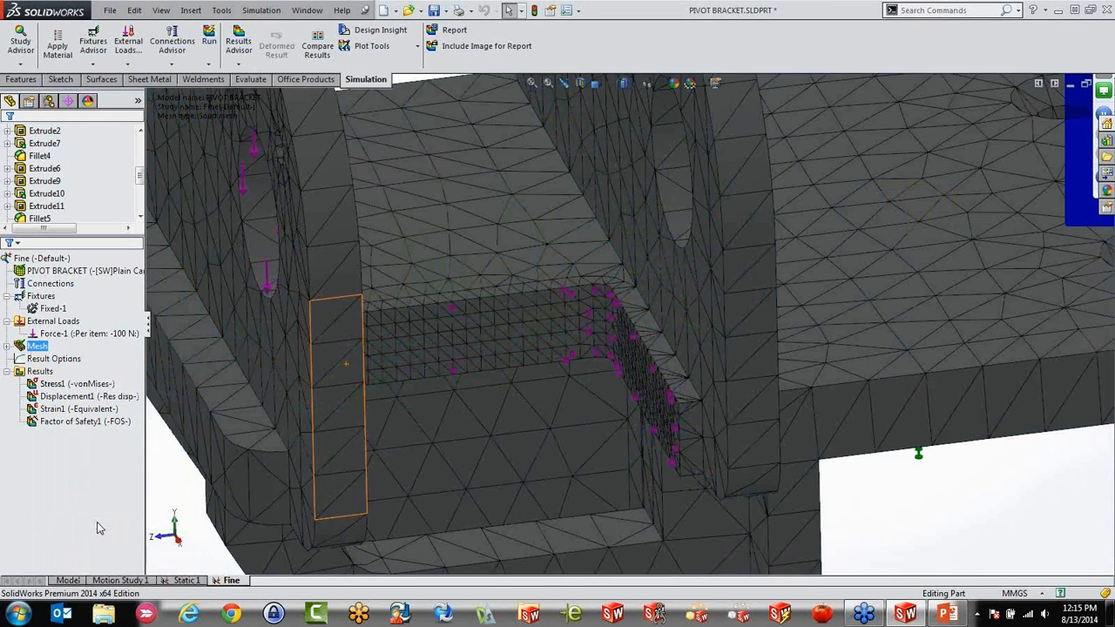
pyautogui.scroll(-3, 587, 345)
pyautogui.scroll(-2, 587, 346)
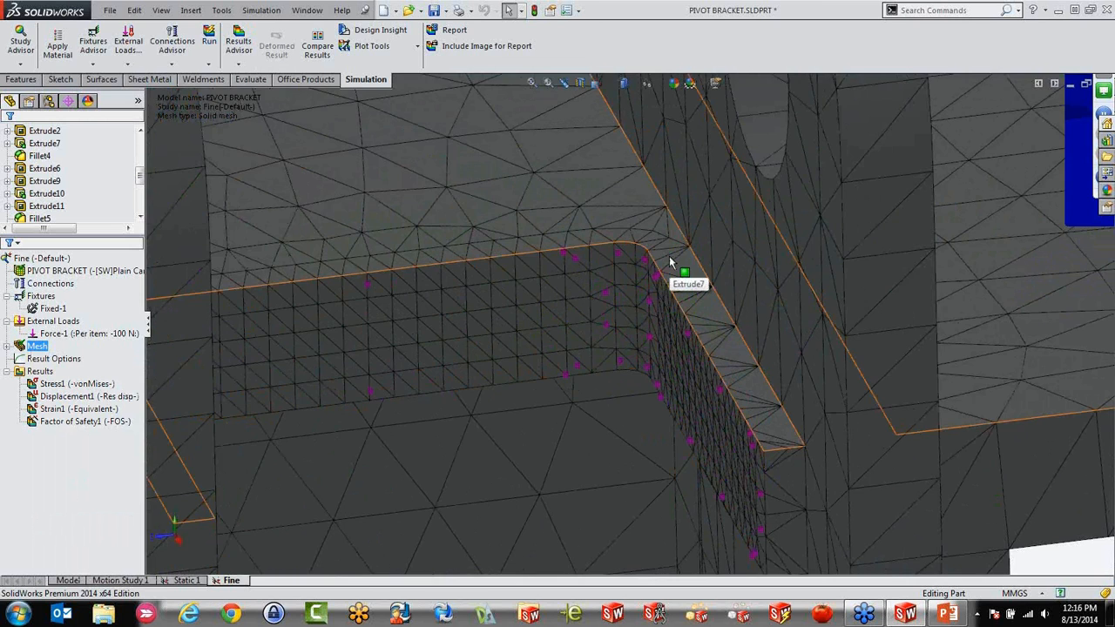
pyautogui.scroll(5, 677, 270)
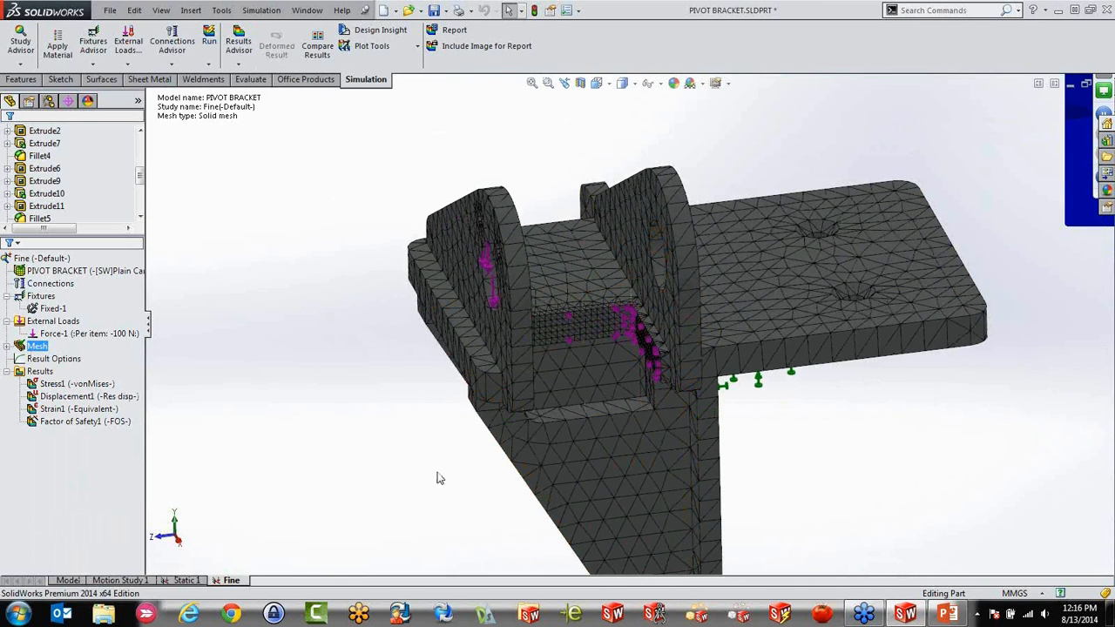
# Compare the von Mises stress plots of the Fine and Static 1 studies, and return to the Fine study
pyautogui.click(58, 398)
pyautogui.doubleClick(54, 384)
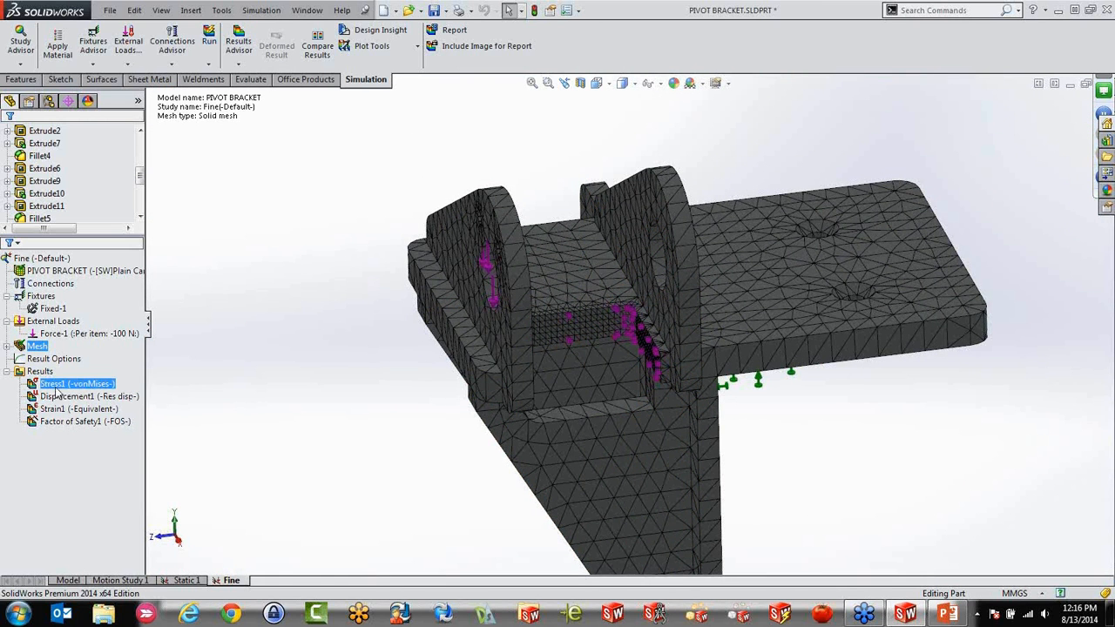
pyautogui.moveTo(366, 406)
pyautogui.mouseDown(button='middle')
pyautogui.moveTo(385, 378)
pyautogui.moveTo(383, 396)
pyautogui.mouseUp(button='middle')
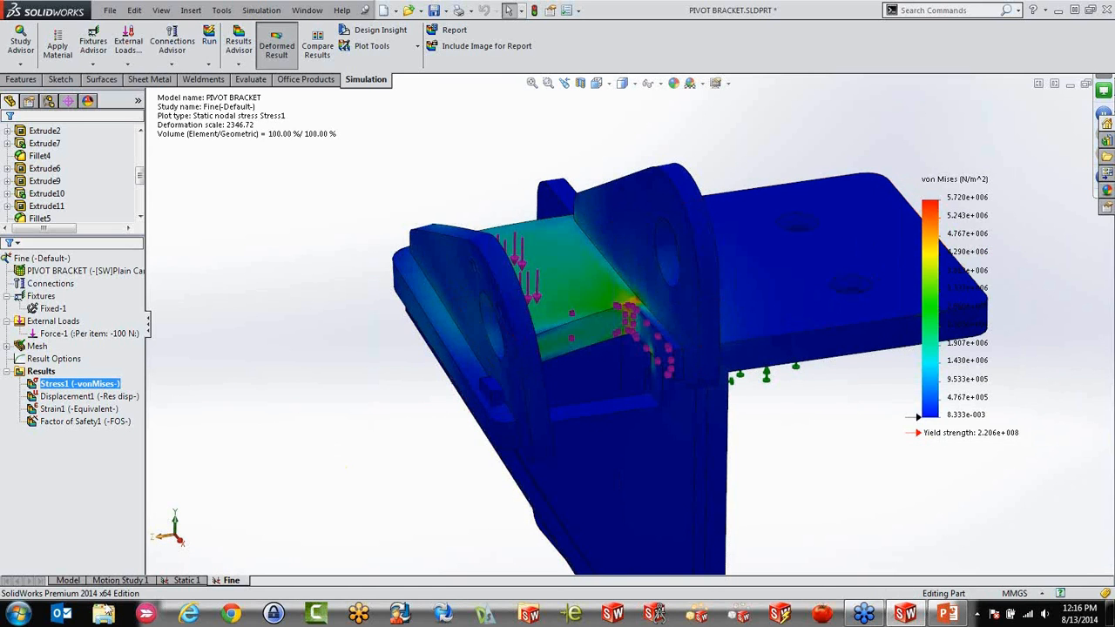
pyautogui.click(184, 582)
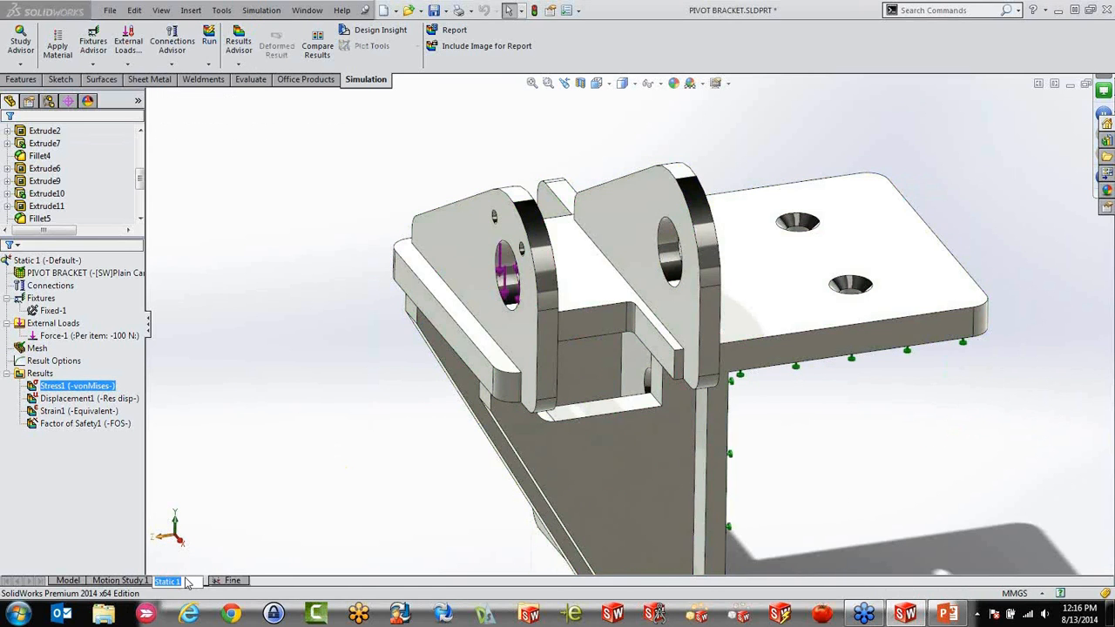
pyautogui.click(92, 387)
pyautogui.doubleClick(91, 387)
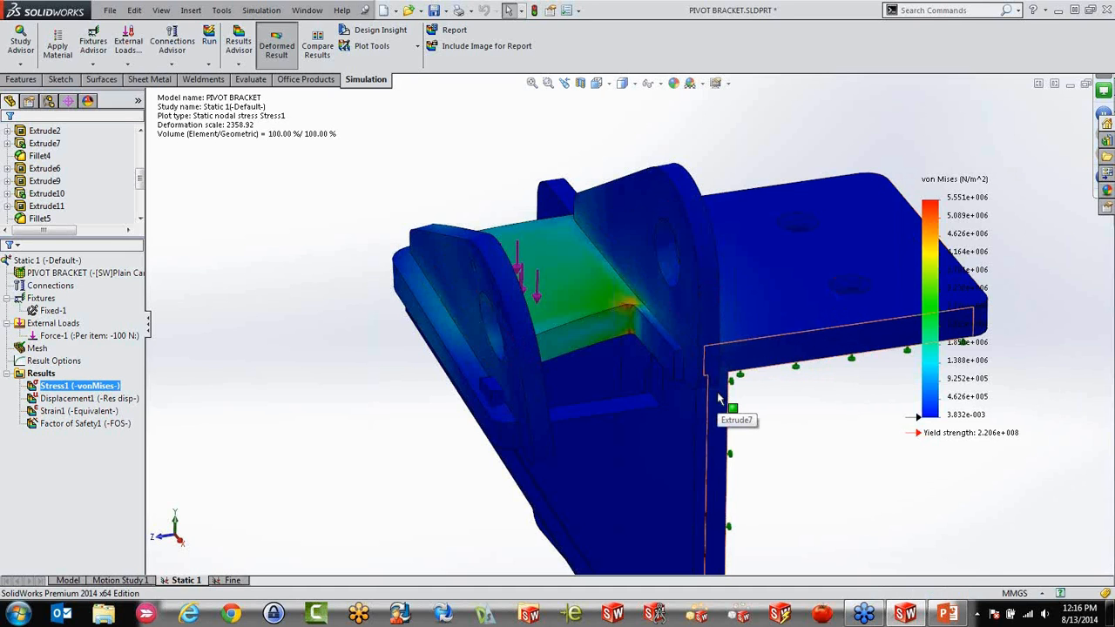
pyautogui.click(228, 580)
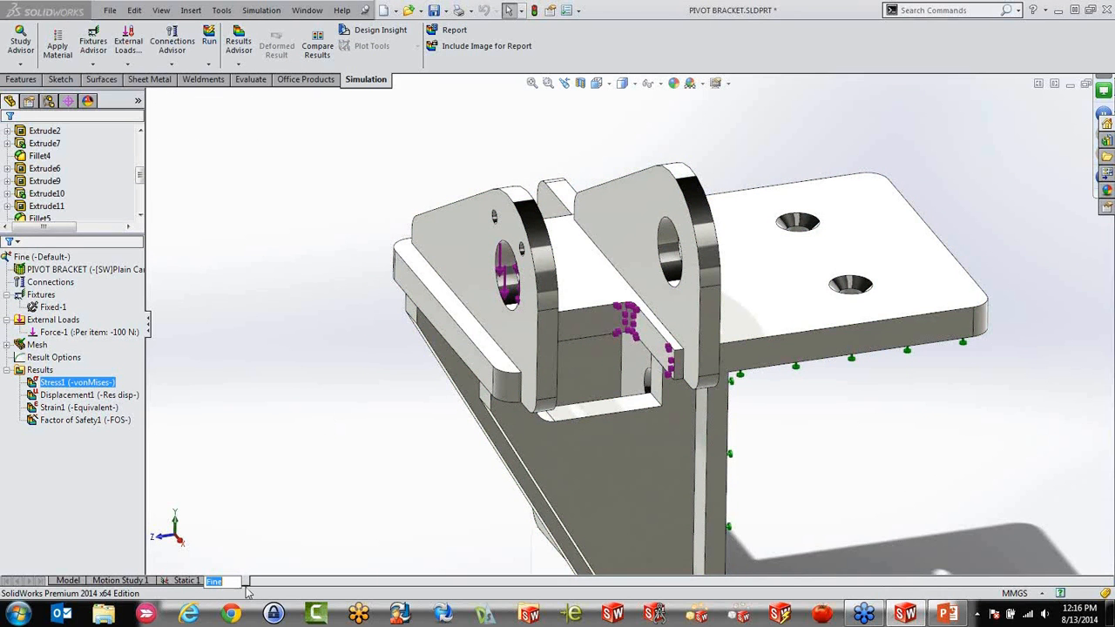
pyautogui.moveTo(442, 404); pyautogui.dragTo(745, 400, button='middle')
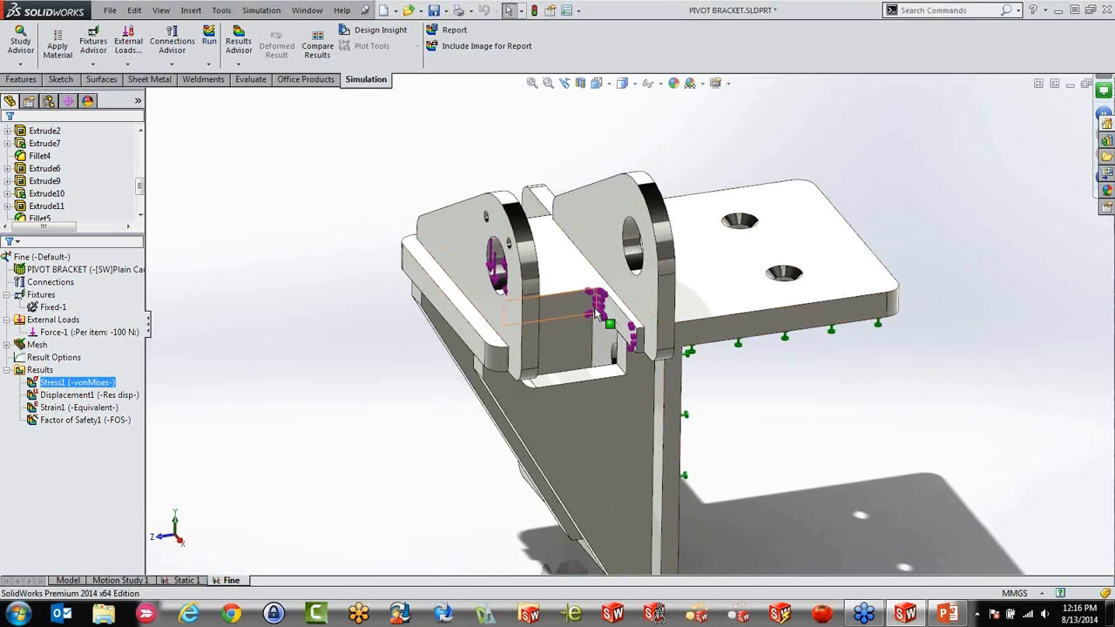
pyautogui.click(329, 250)
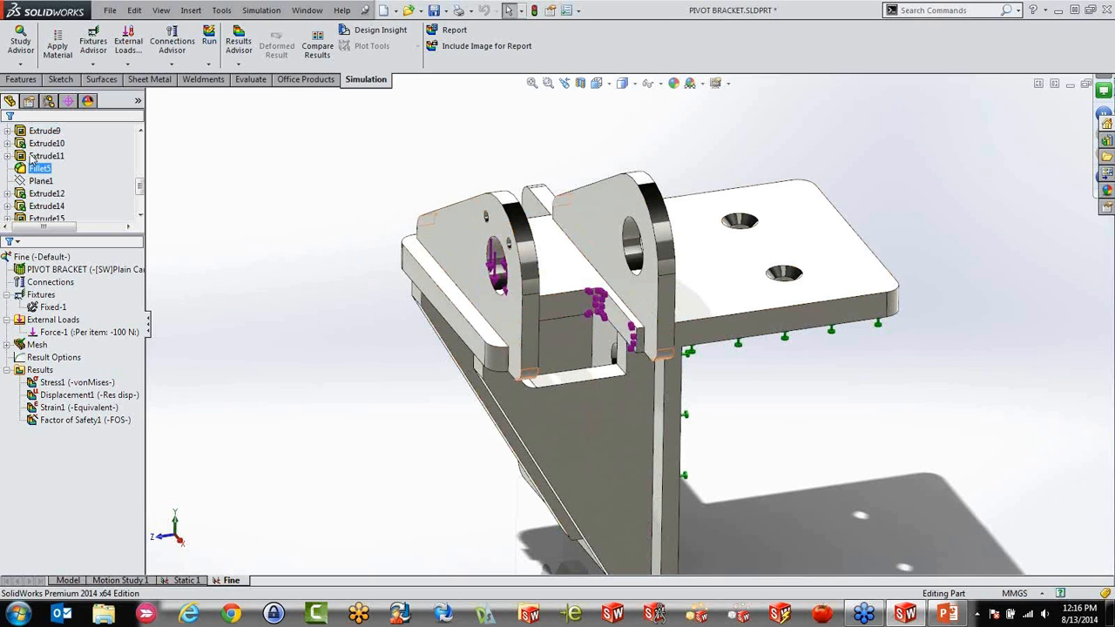
# Copy the part's Default configuration in the model and rename the copy as Bigger Rad
pyautogui.click(49, 101)
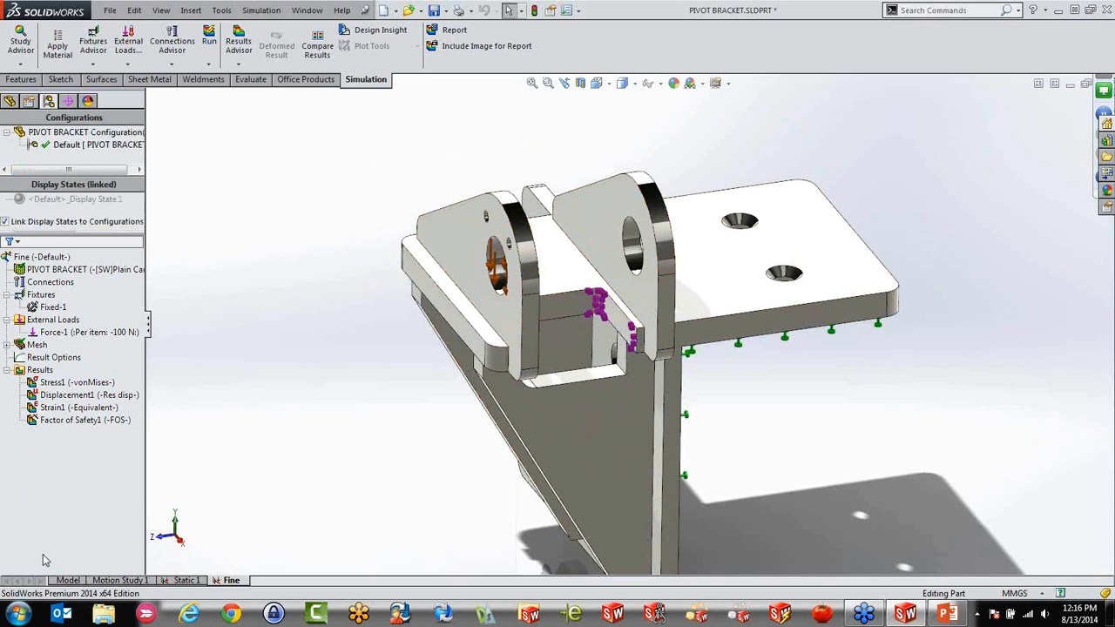
pyautogui.click(66, 580)
pyautogui.click(70, 144)
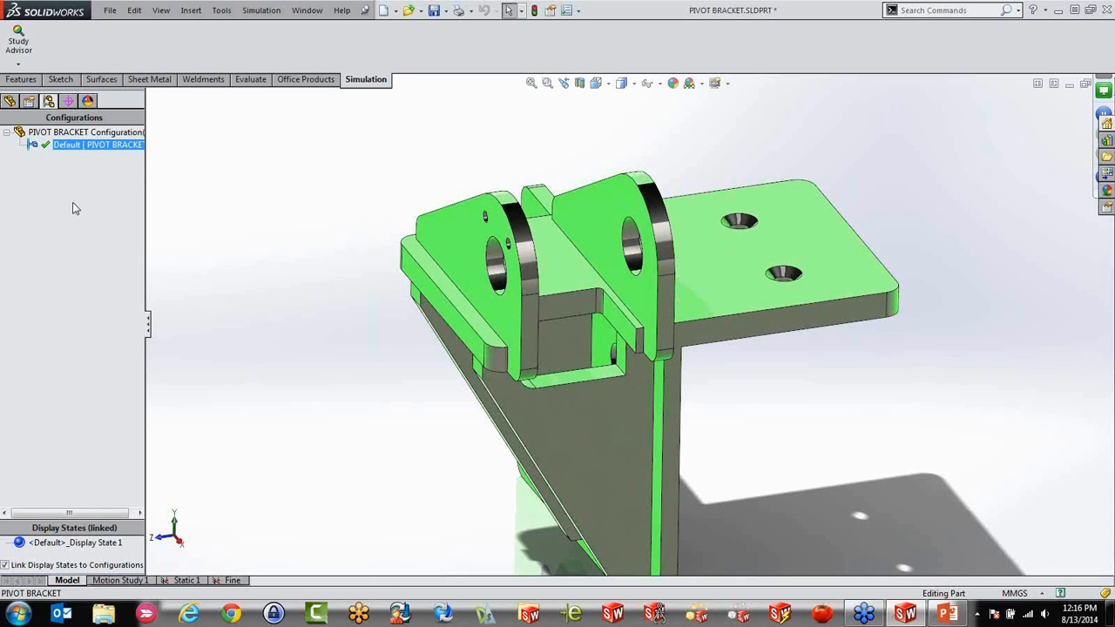
pyautogui.hotkey('ctrl', 'c')
pyautogui.hotkey('ctrl', 'v')
pyautogui.doubleClick(87, 145)
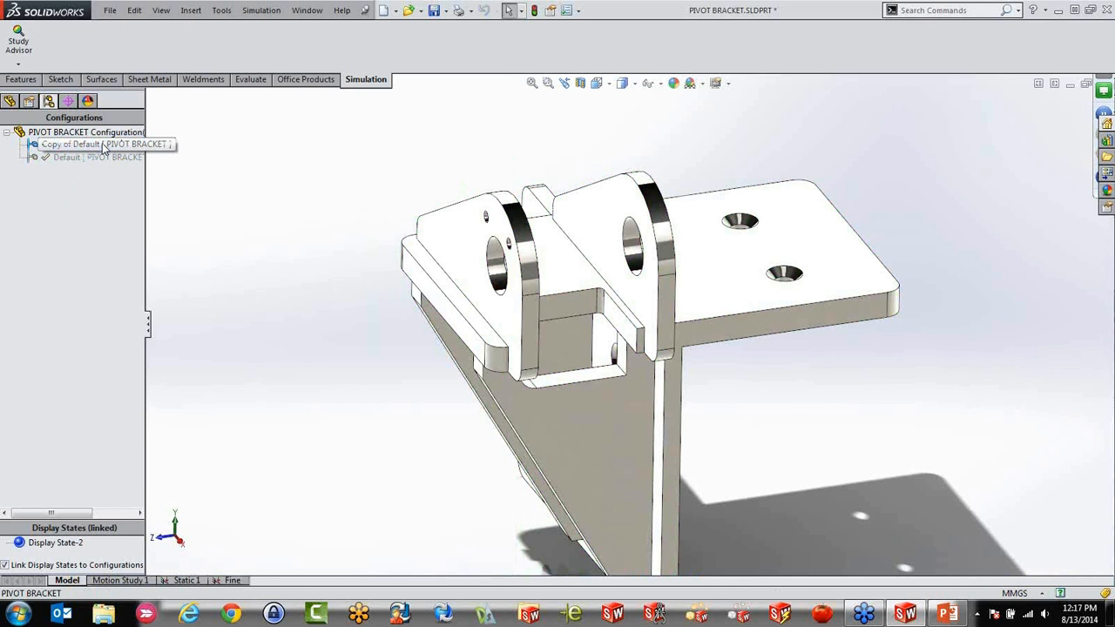
pyautogui.click(103, 145)
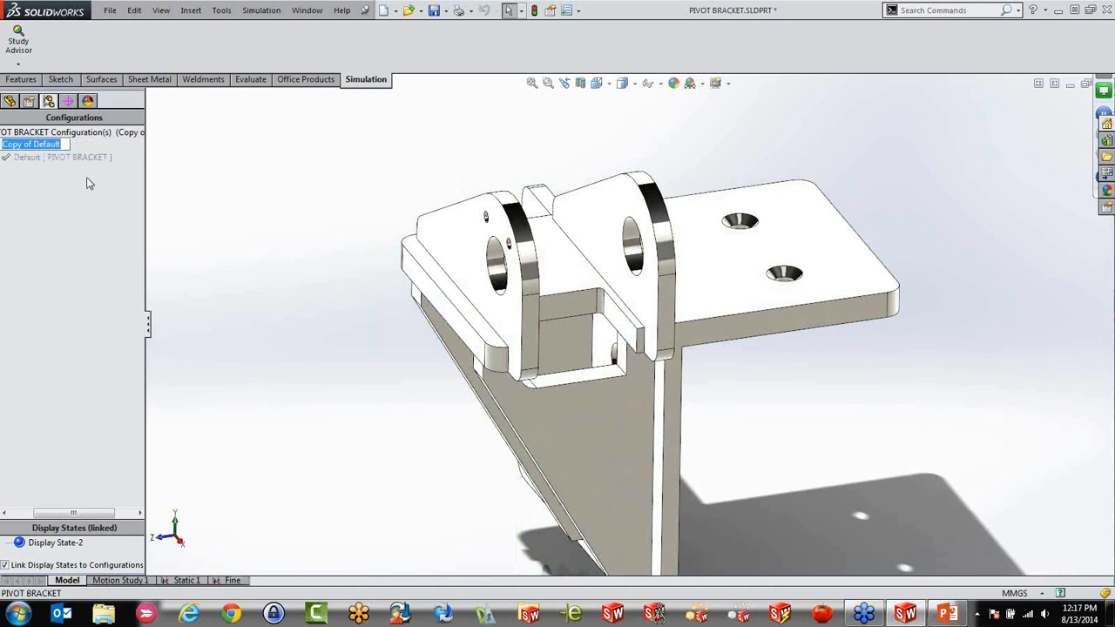
pyautogui.write('Bi')
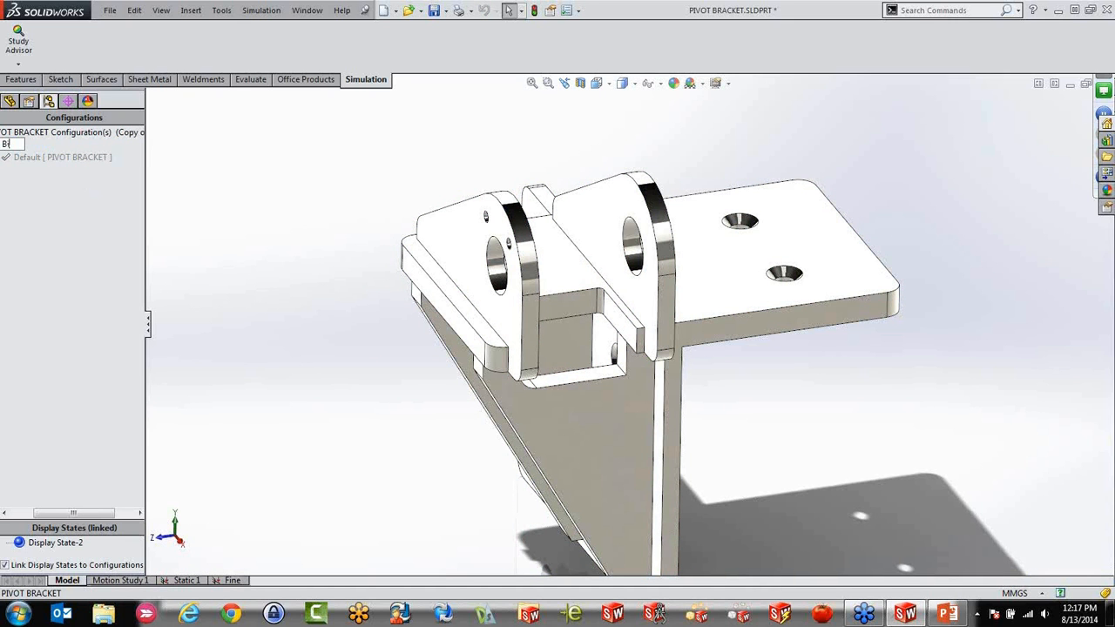
pyautogui.write('gger R')
pyautogui.press('Return')
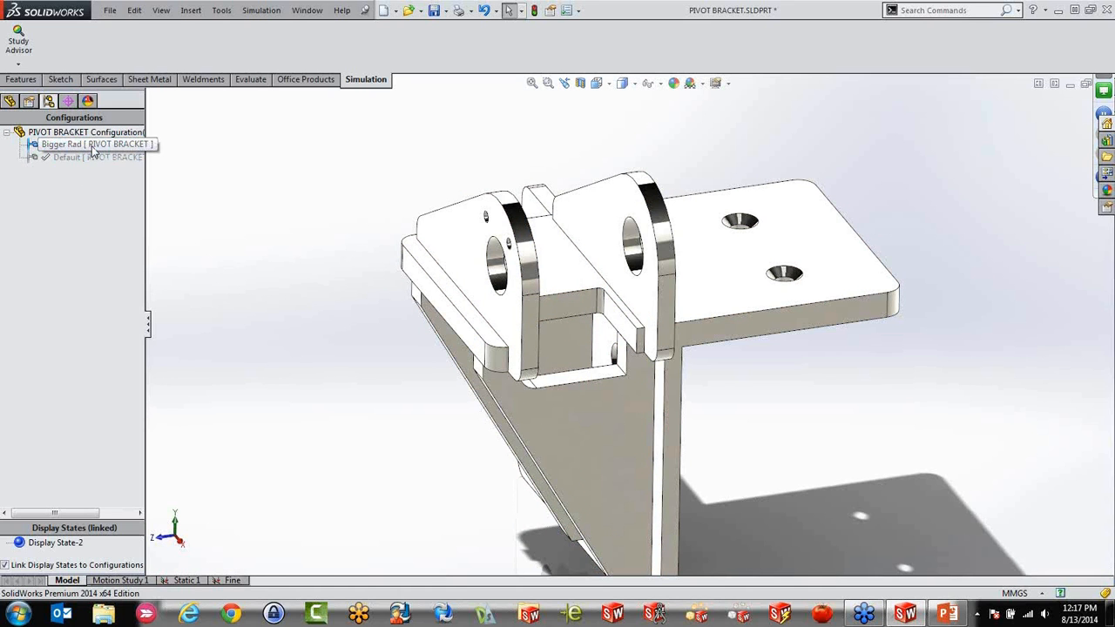
# Set the radius of the pocket's corner fillet (Fillet6) to 10 mm for this configuration only
pyautogui.click(9, 102)
pyautogui.click(39, 457)
pyautogui.click(49, 420)
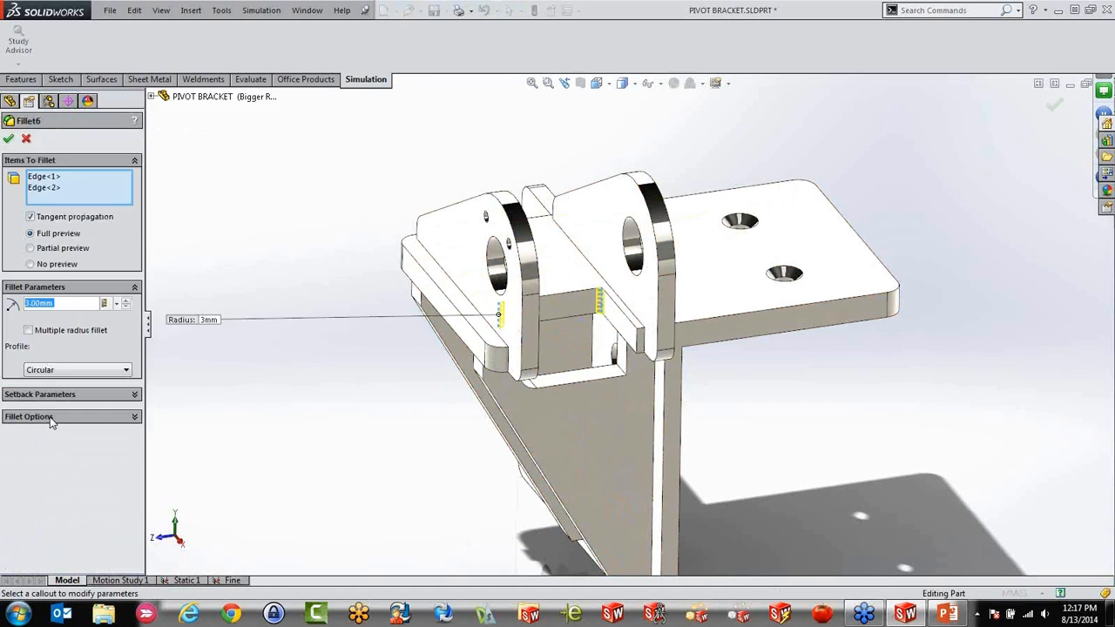
pyautogui.click(117, 305)
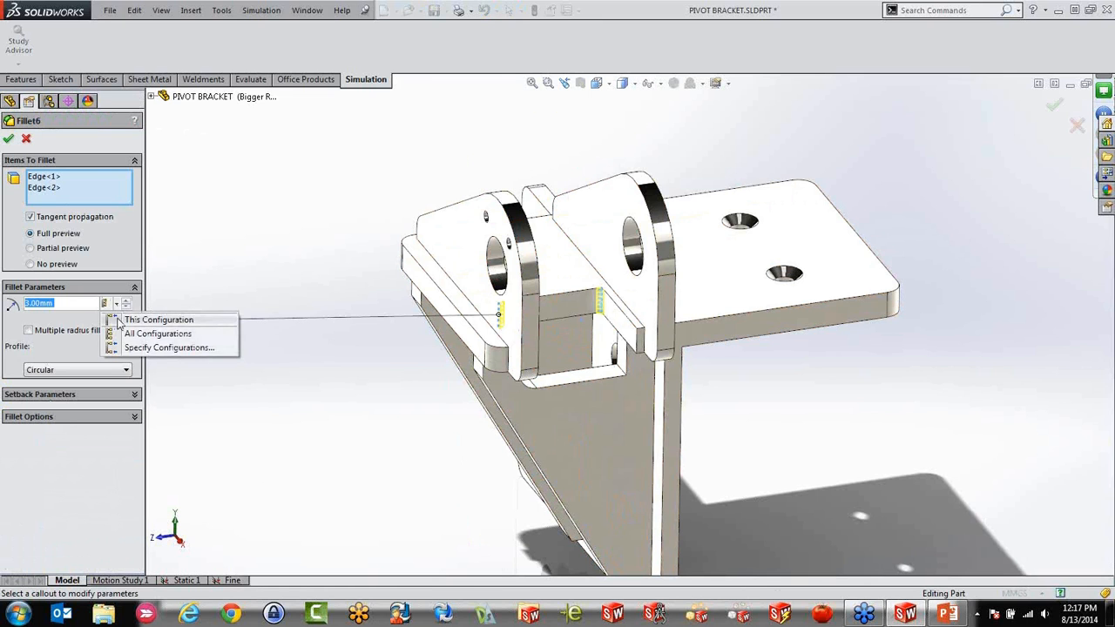
pyautogui.click(119, 320)
pyautogui.write('10')
pyautogui.press('Return')
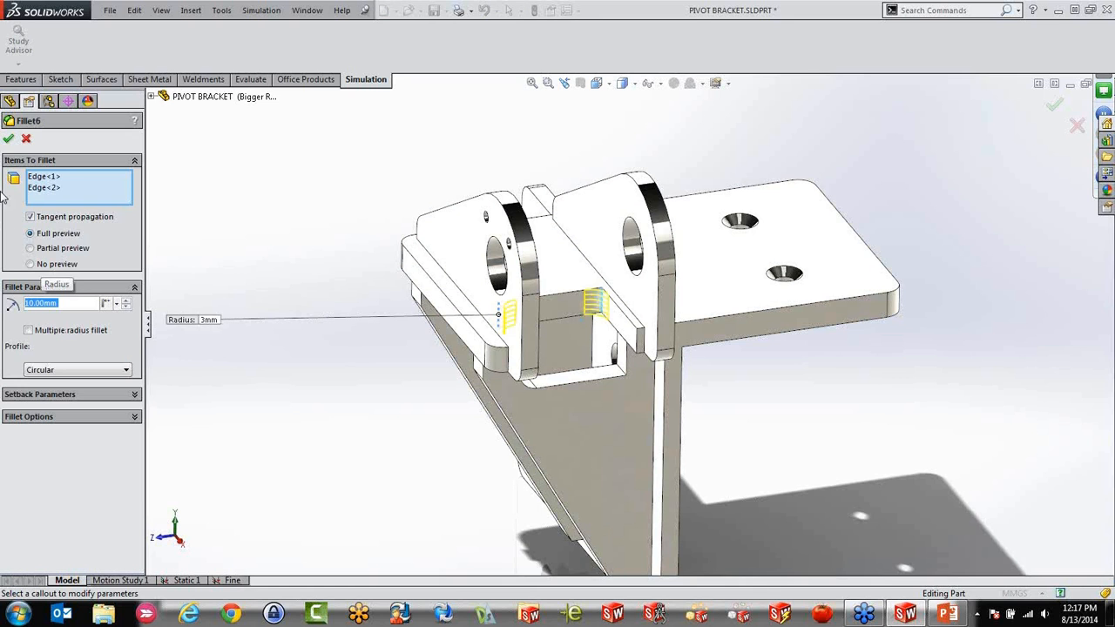
pyautogui.click(7, 138)
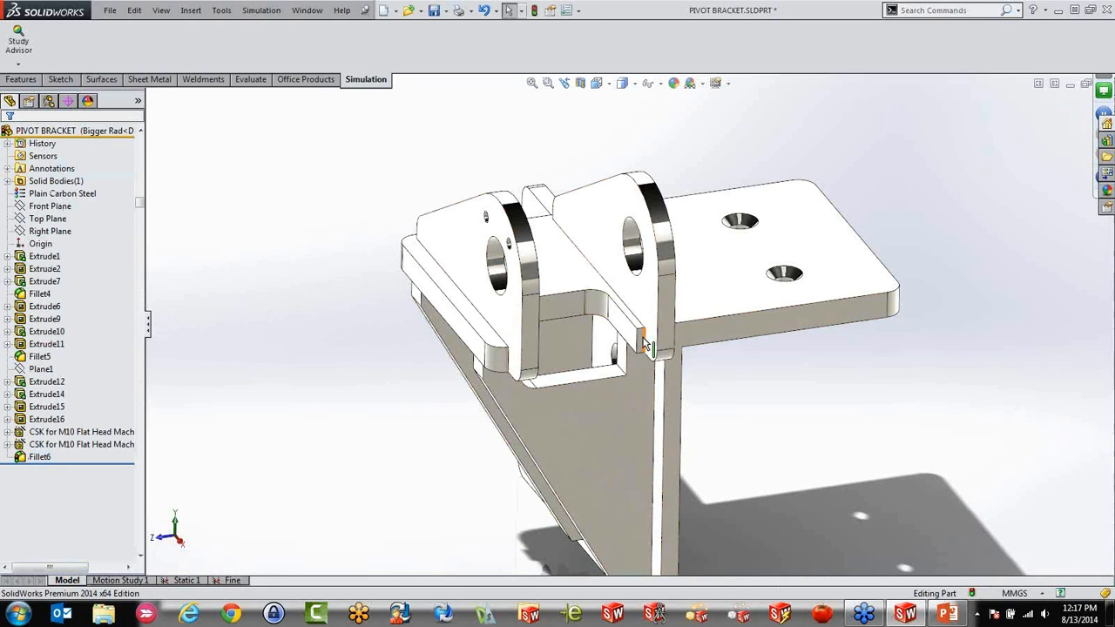
pyautogui.scroll(-1, 612, 318)
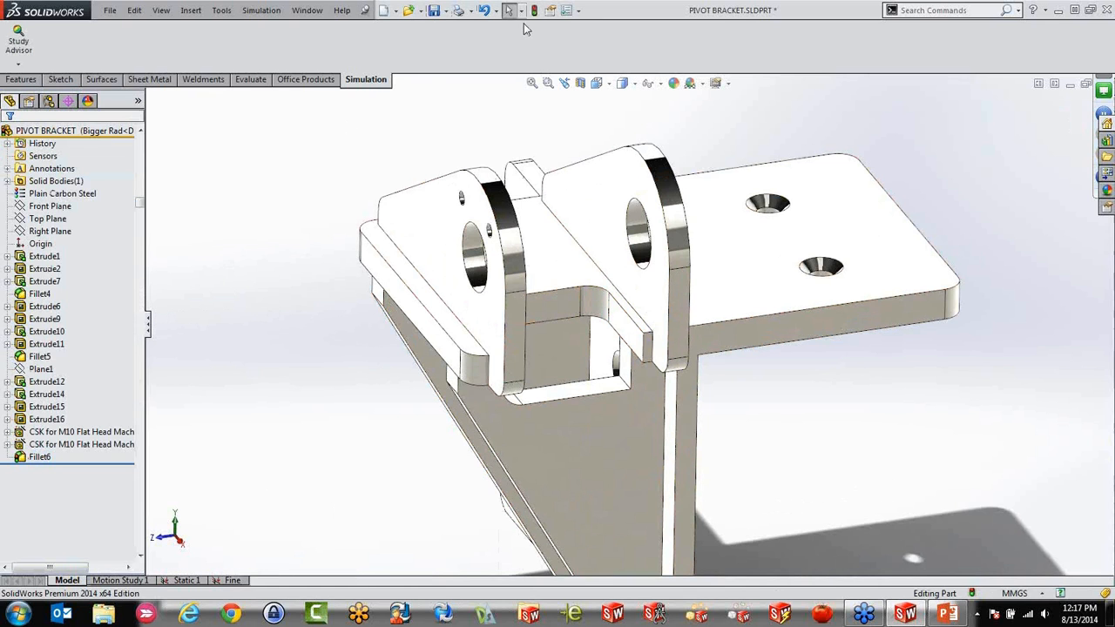
# Duplicate the Fine study under the name Bigger Rad, using the Bigger Rad configuration
pyautogui.click(240, 581)
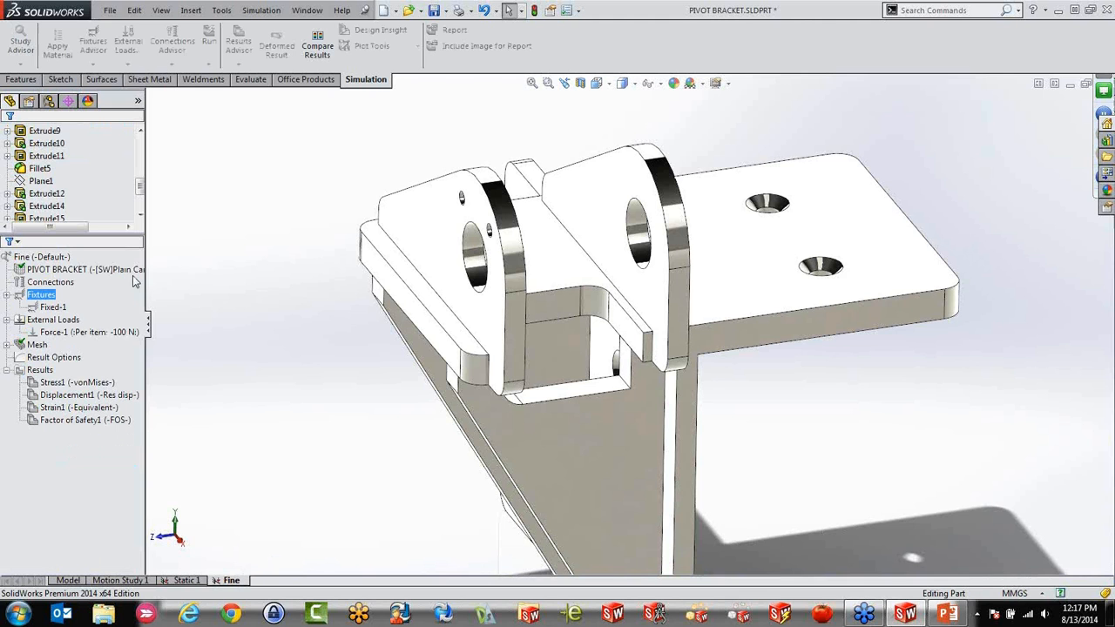
pyautogui.rightClick(244, 579)
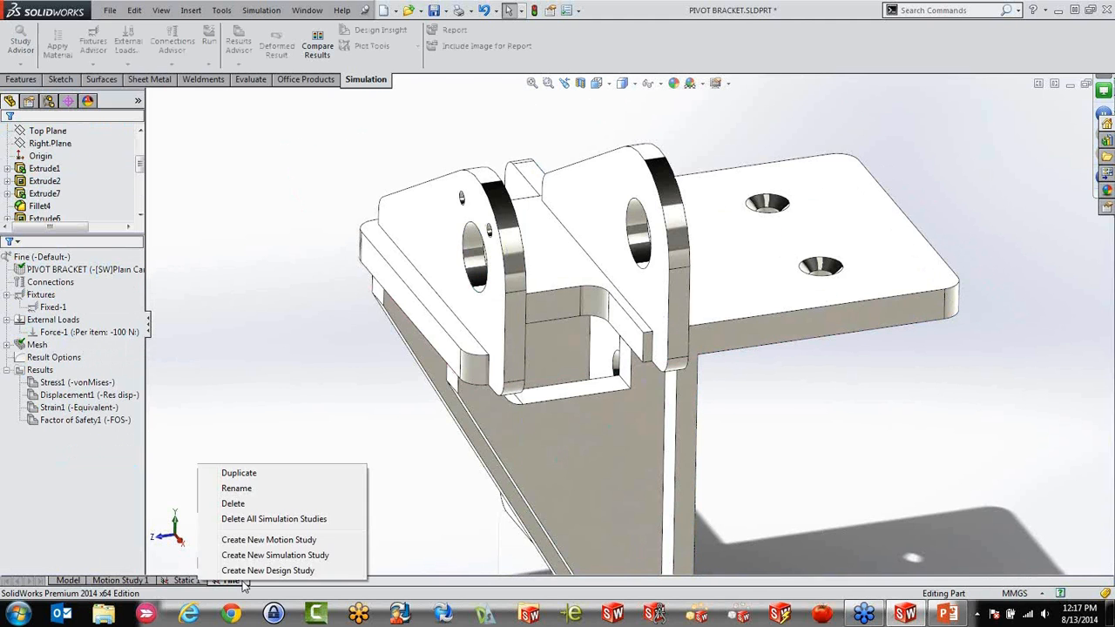
pyautogui.click(270, 476)
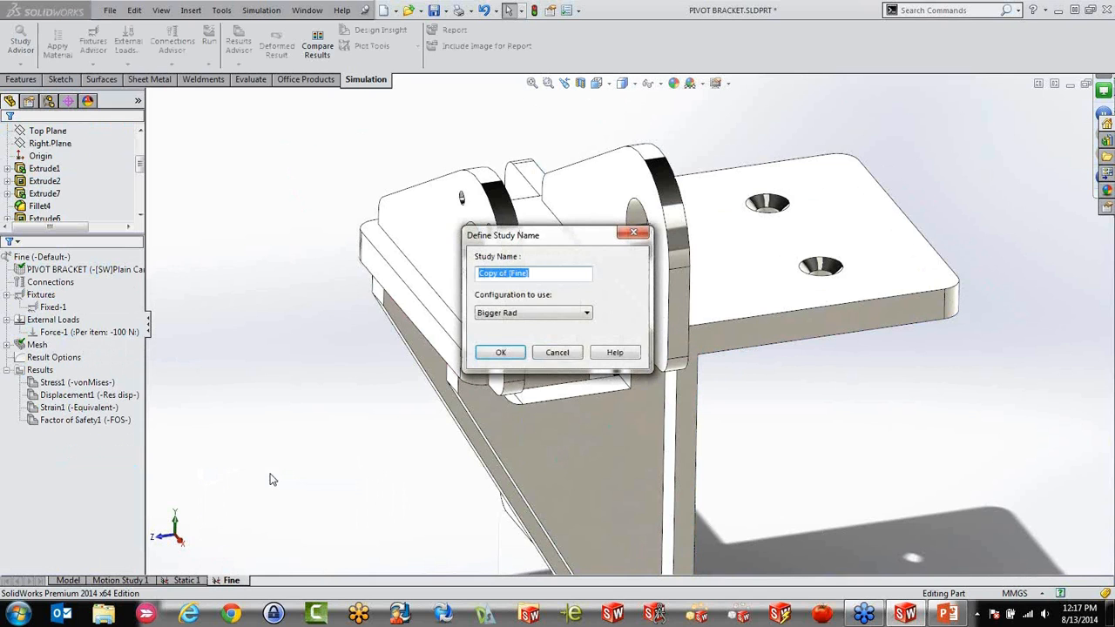
pyautogui.write('Bigger Rad')
pyautogui.click(500, 351)
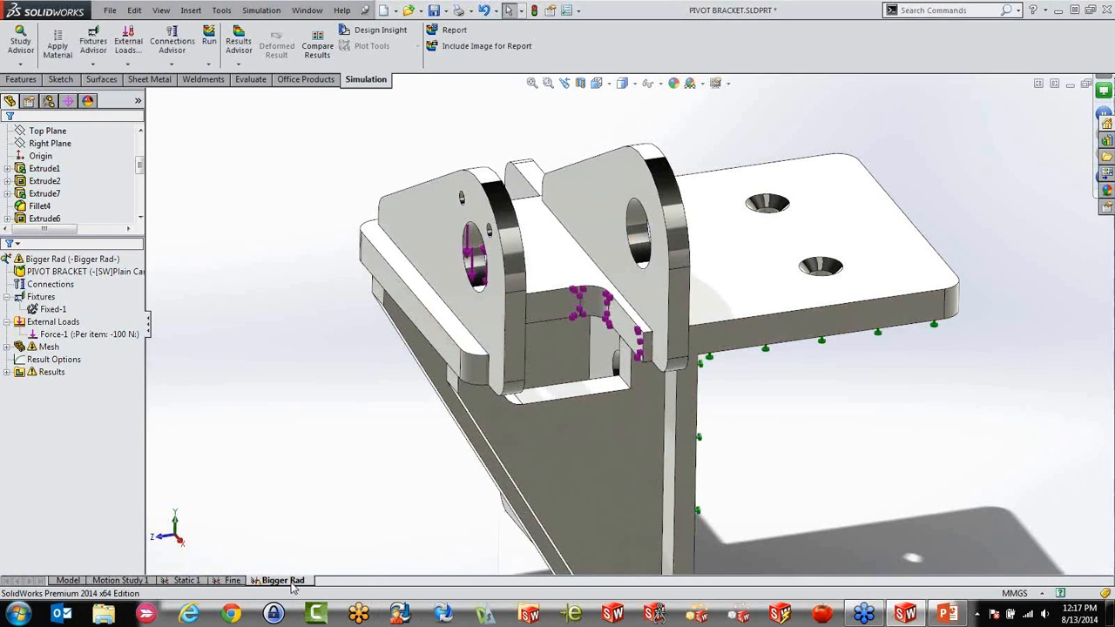
# Run the Bigger Rad study
pyautogui.click(57, 260)
pyautogui.rightClick(58, 263)
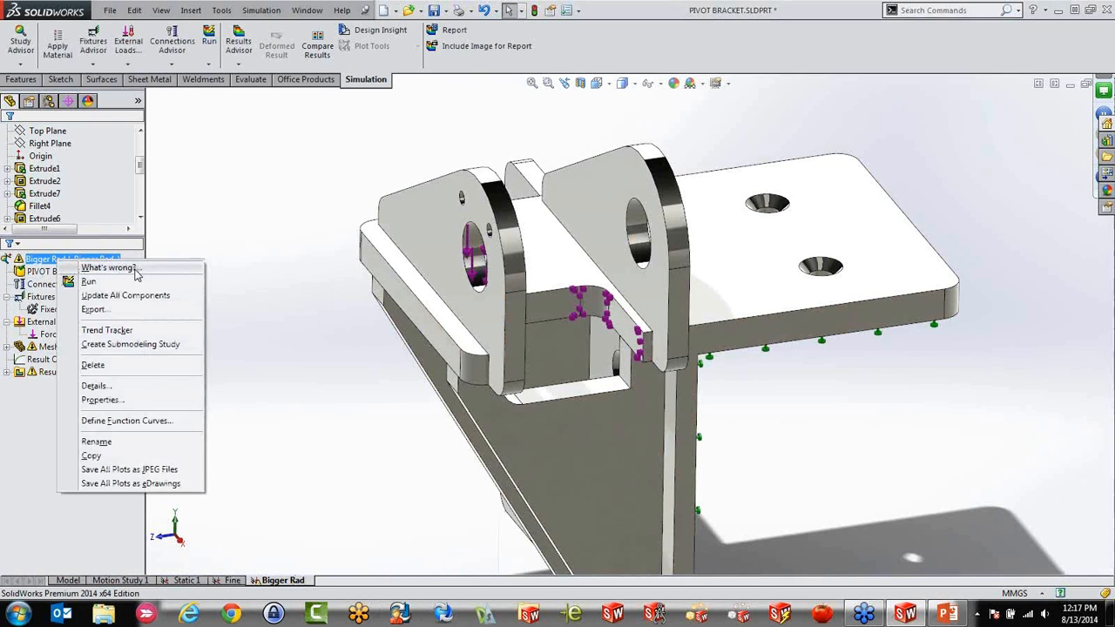
pyautogui.click(135, 283)
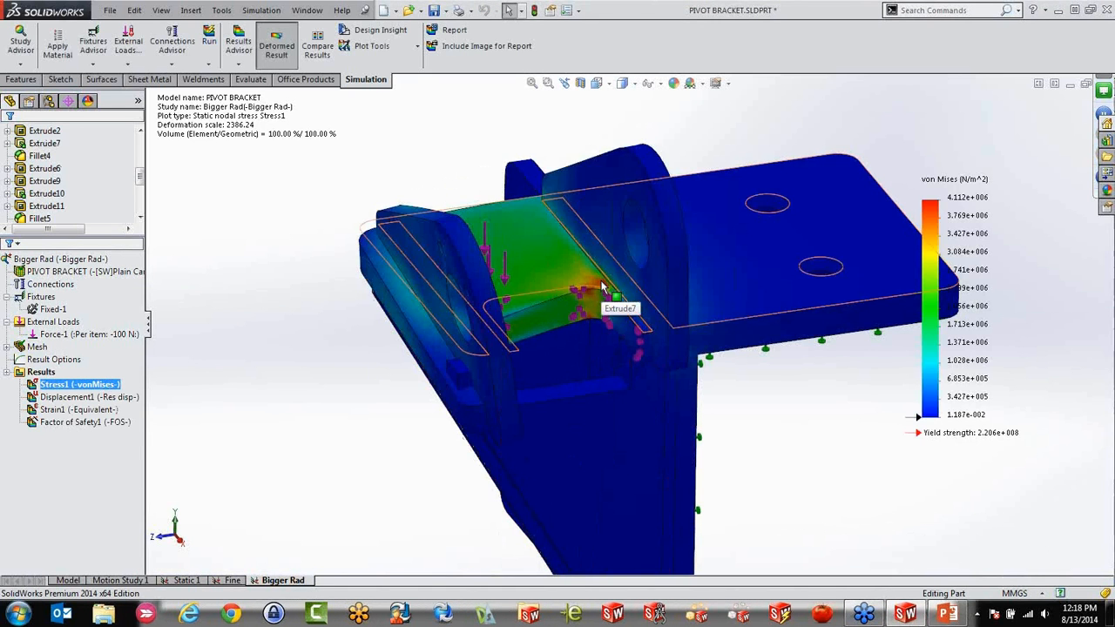
# Show the mesh of the Bigger Rad study, examine it around the pocket's corner fillet, and return to the von Mises stress plot
pyautogui.rightClick(36, 346)
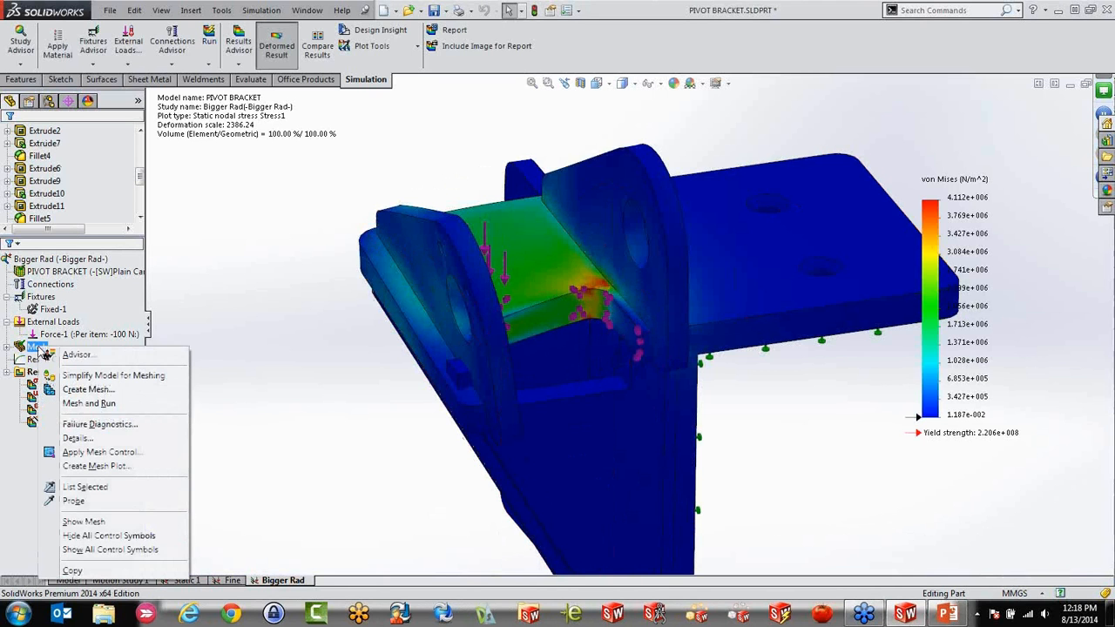
pyautogui.click(106, 522)
pyautogui.scroll(-5, 579, 303)
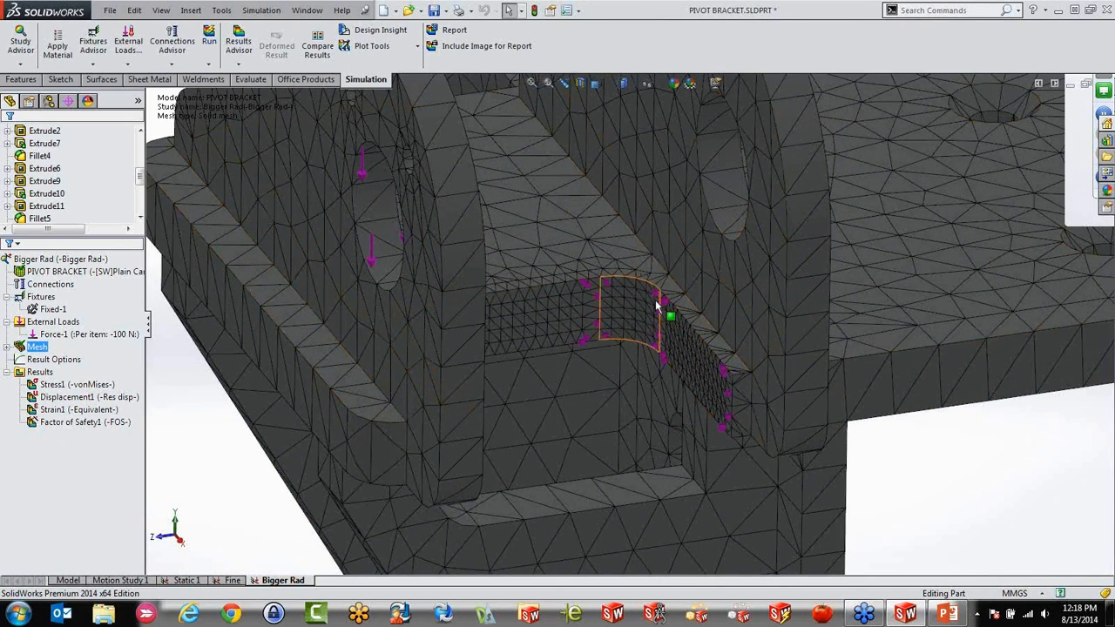
pyautogui.scroll(3, 652, 304)
pyautogui.scroll(2, 651, 304)
pyautogui.doubleClick(78, 384)
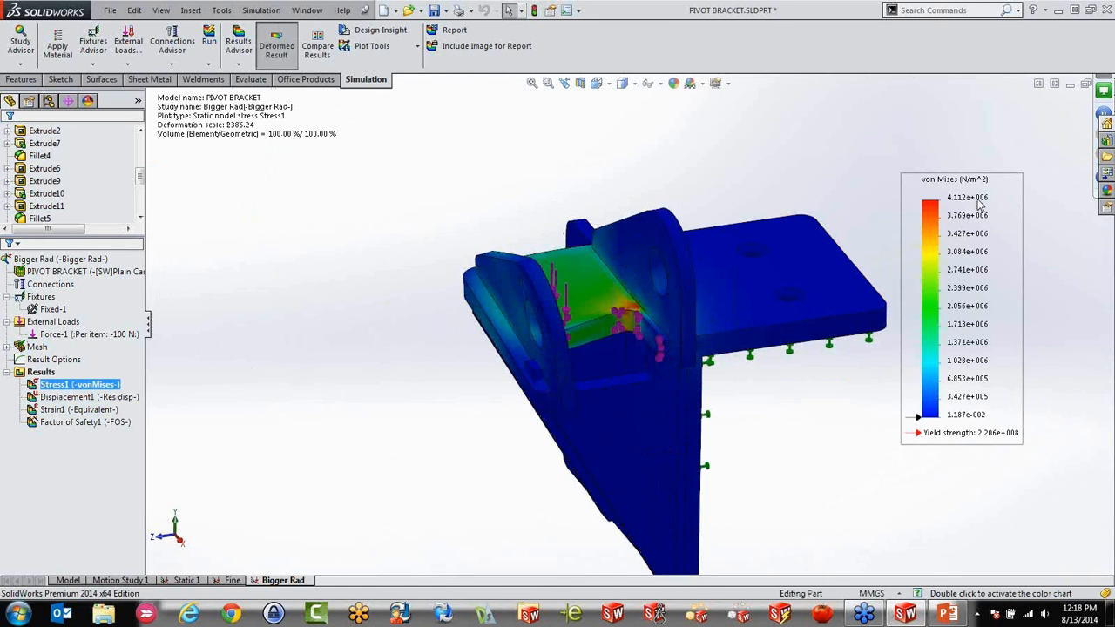
# Switch to the Fine study and activate its Default configuration
pyautogui.click(232, 580)
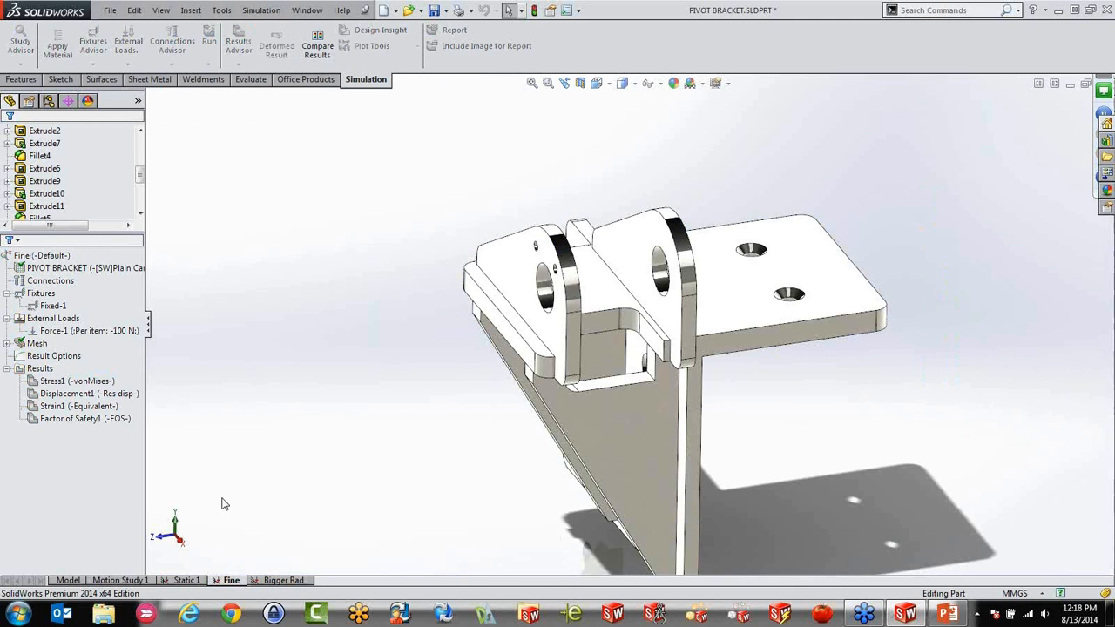
pyautogui.rightClick(49, 254)
pyautogui.click(87, 263)
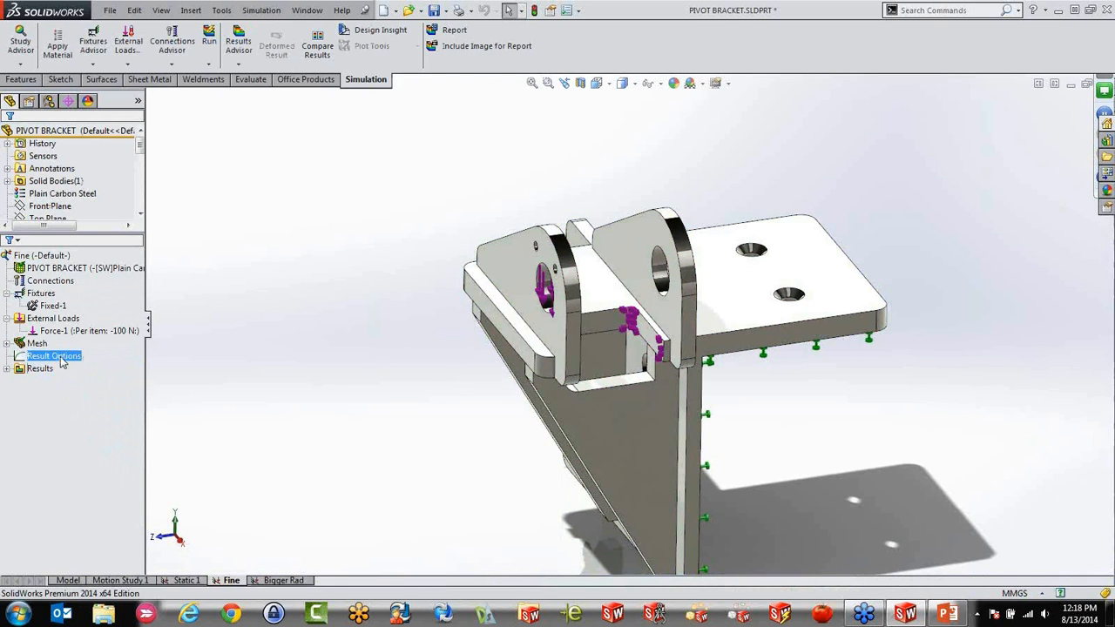
# Compare the von Mises stress plots of the Fine and Bigger Rad studies, activating the Bigger Rad configuration for the latter
pyautogui.click(10, 370)
pyautogui.doubleClick(76, 380)
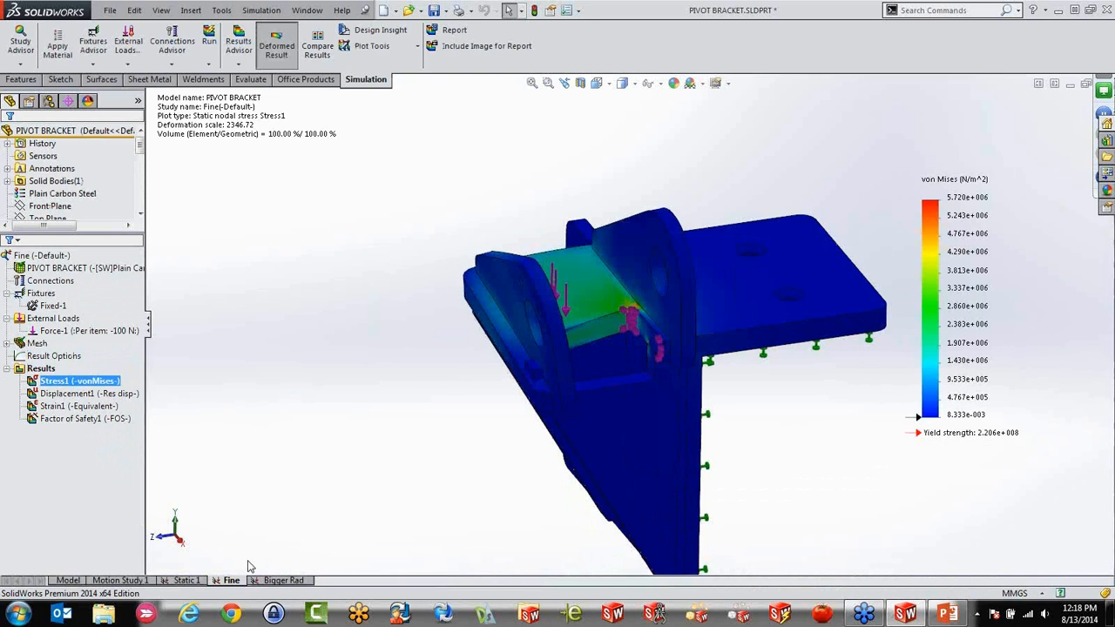
pyautogui.click(273, 580)
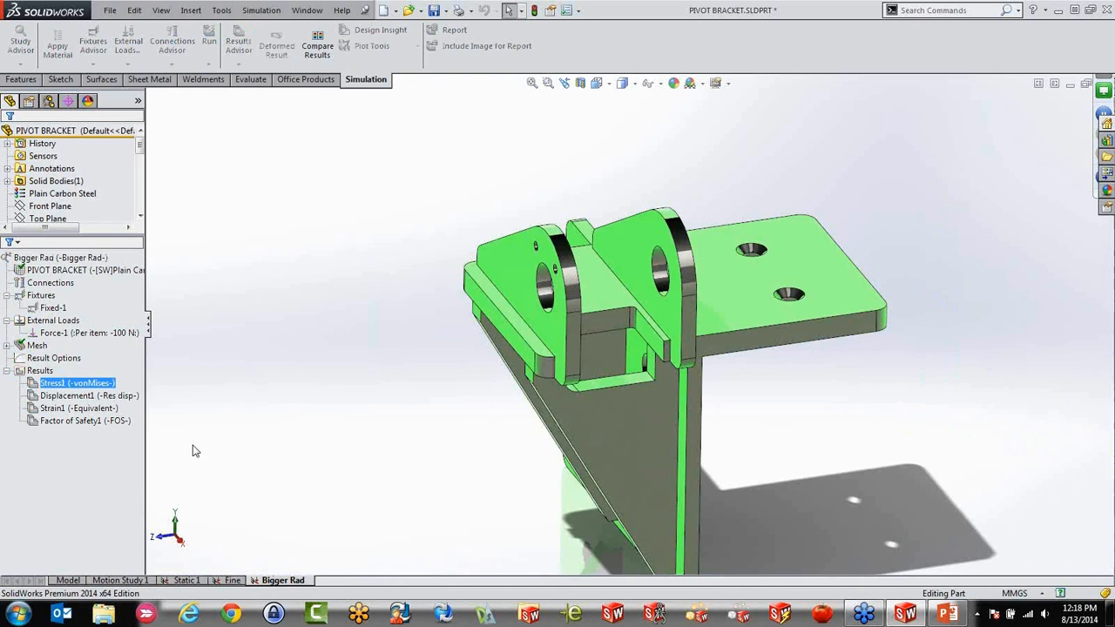
pyautogui.rightClick(75, 261)
pyautogui.click(113, 268)
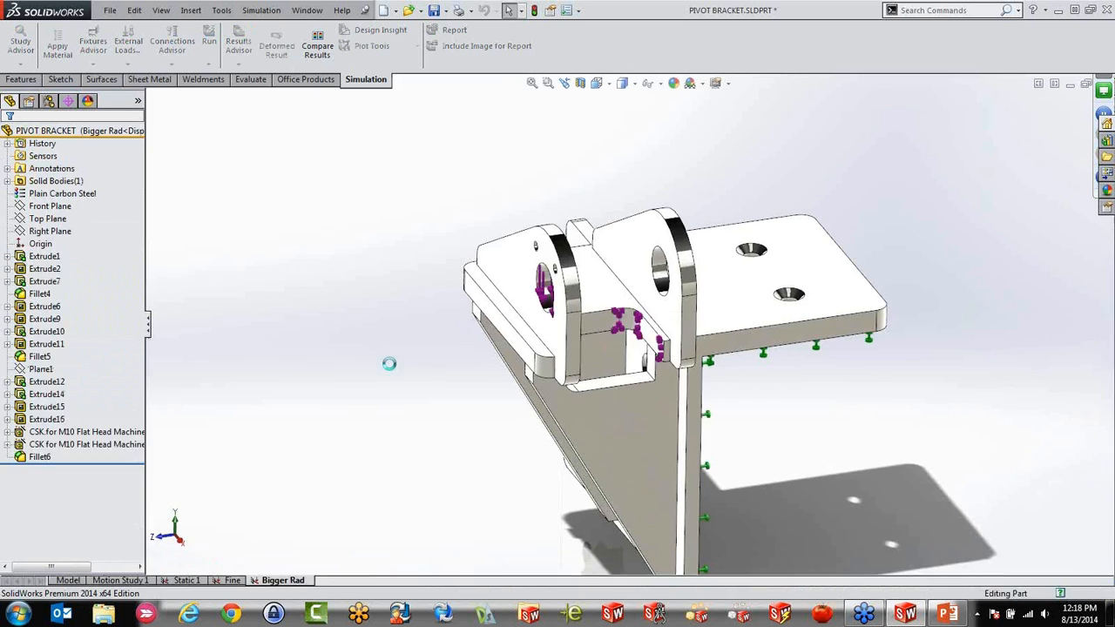
pyautogui.click(28, 371)
pyautogui.click(8, 371)
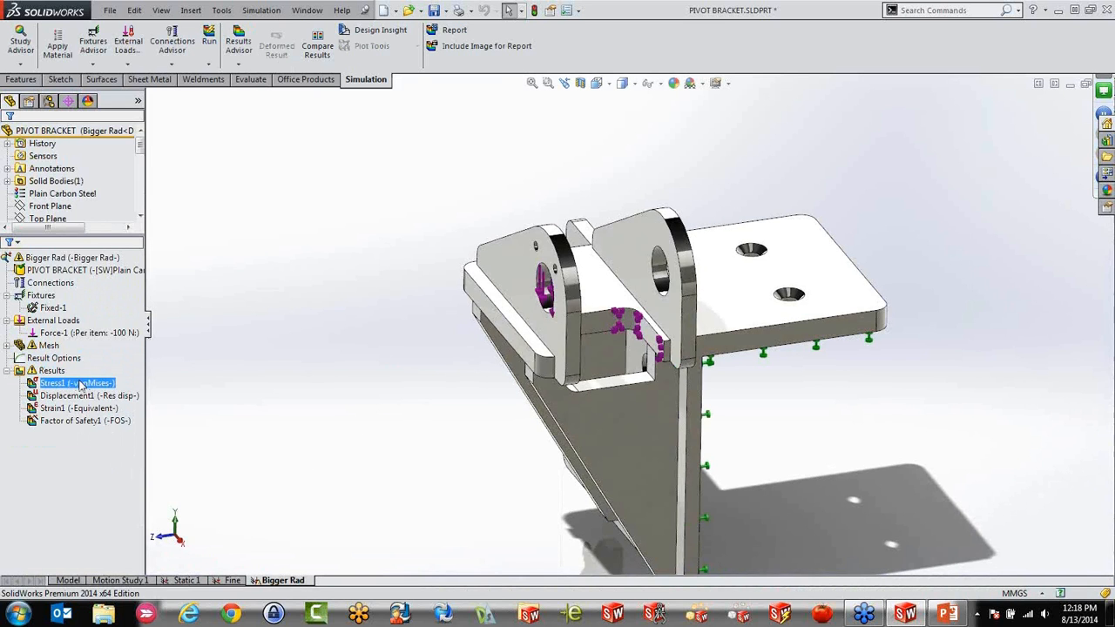
pyautogui.doubleClick(79, 384)
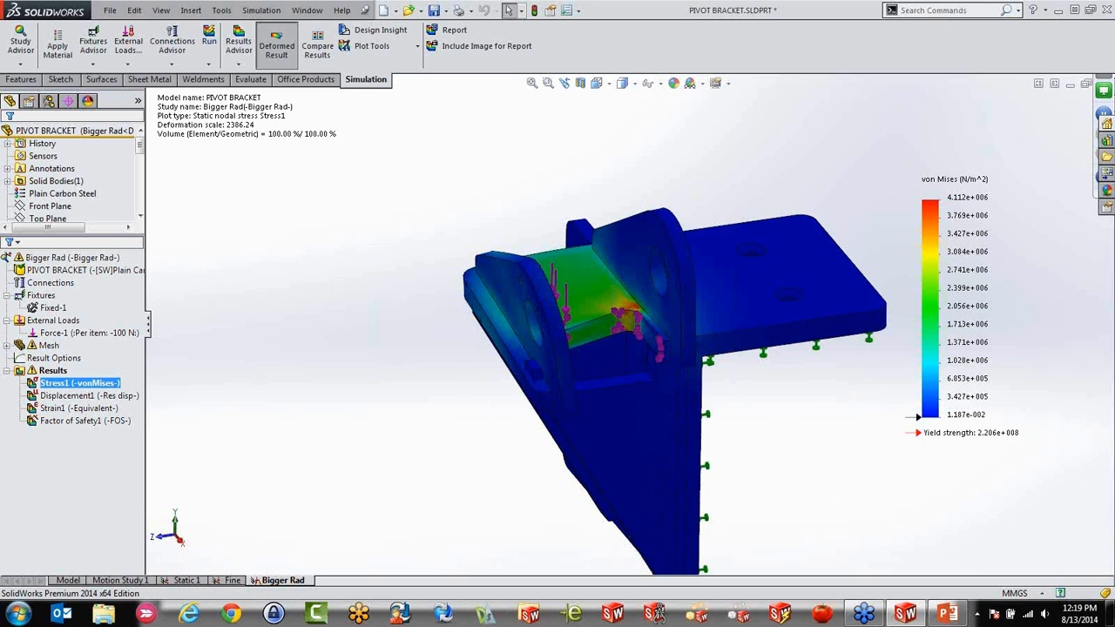
# Look through the Static 1 and Fine studies, and redisplay the von Mises stress plot of the Bigger Rad study
pyautogui.click(178, 580)
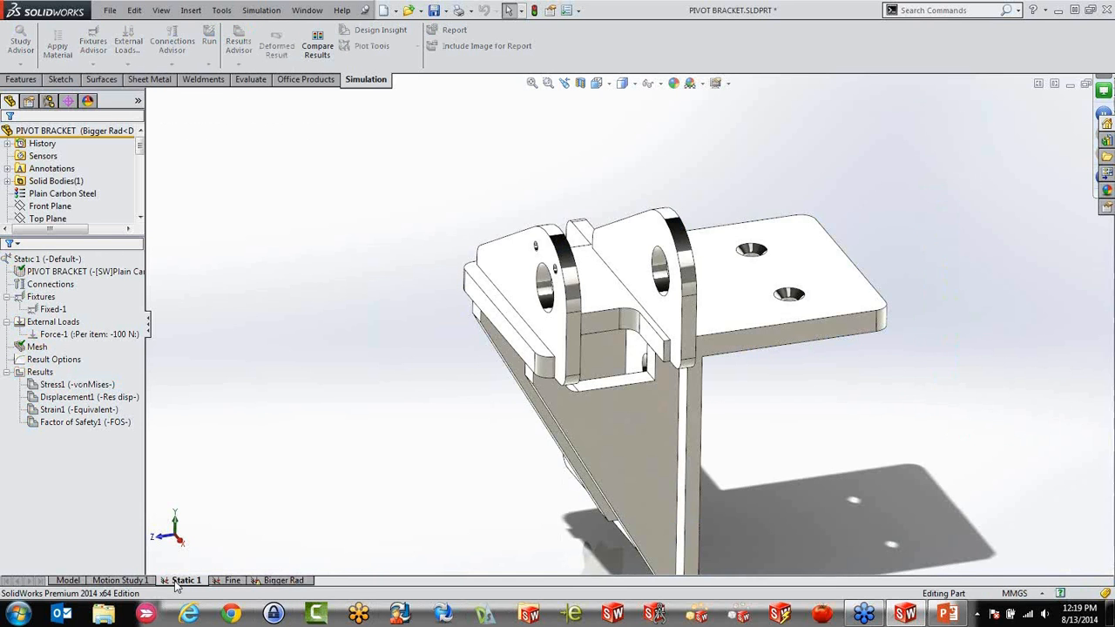
pyautogui.click(231, 581)
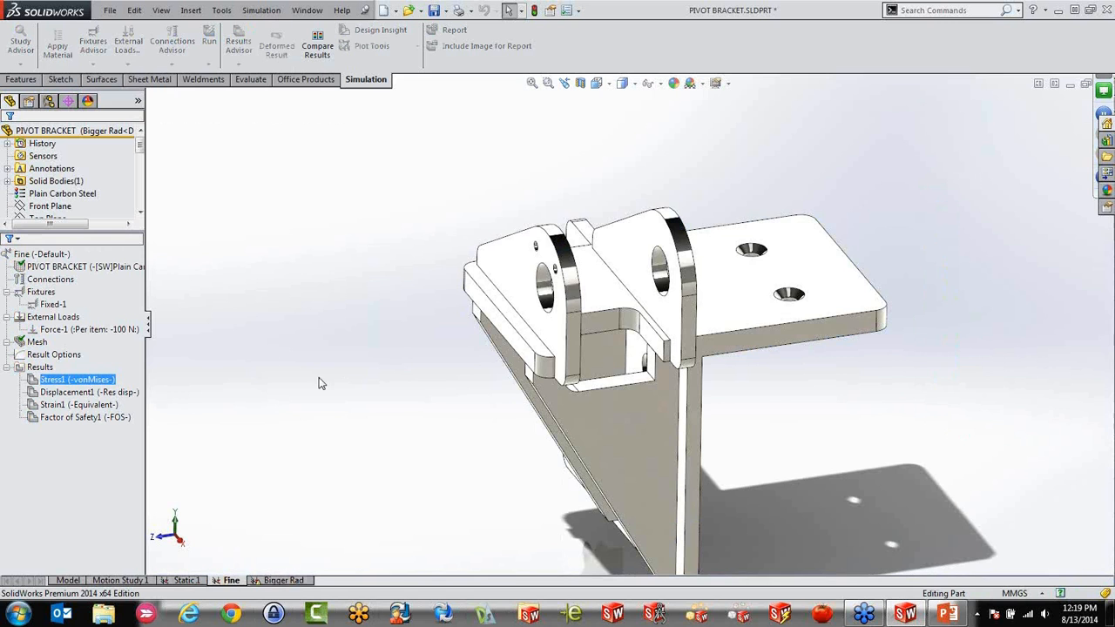
pyautogui.click(294, 582)
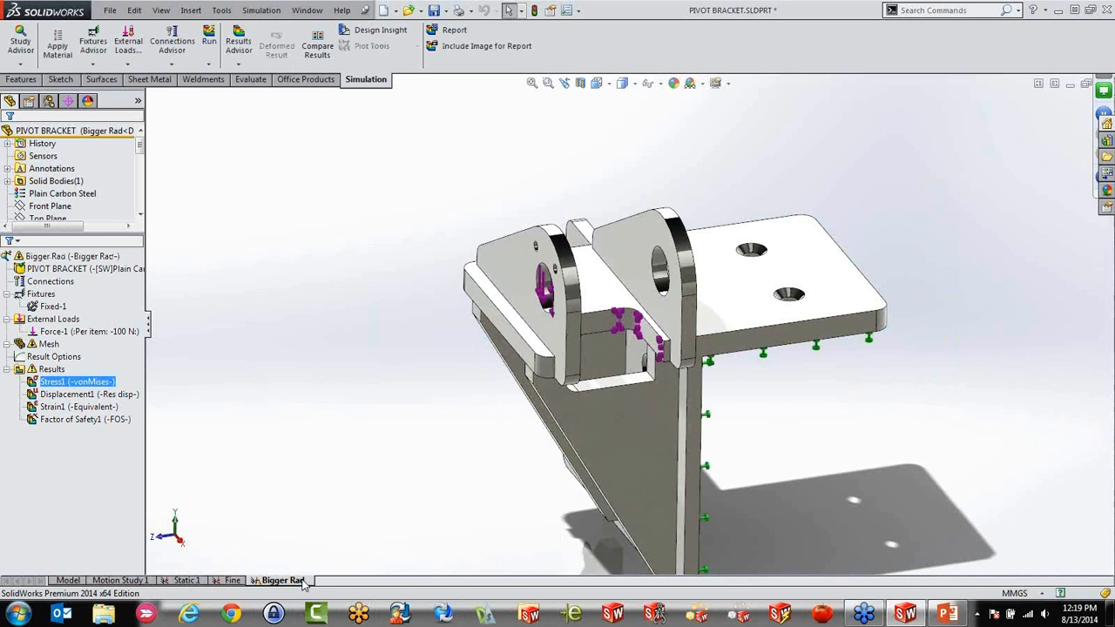
pyautogui.click(54, 382)
pyautogui.click(93, 382)
pyautogui.doubleClick(38, 383)
pyautogui.scroll(-2, 802, 309)
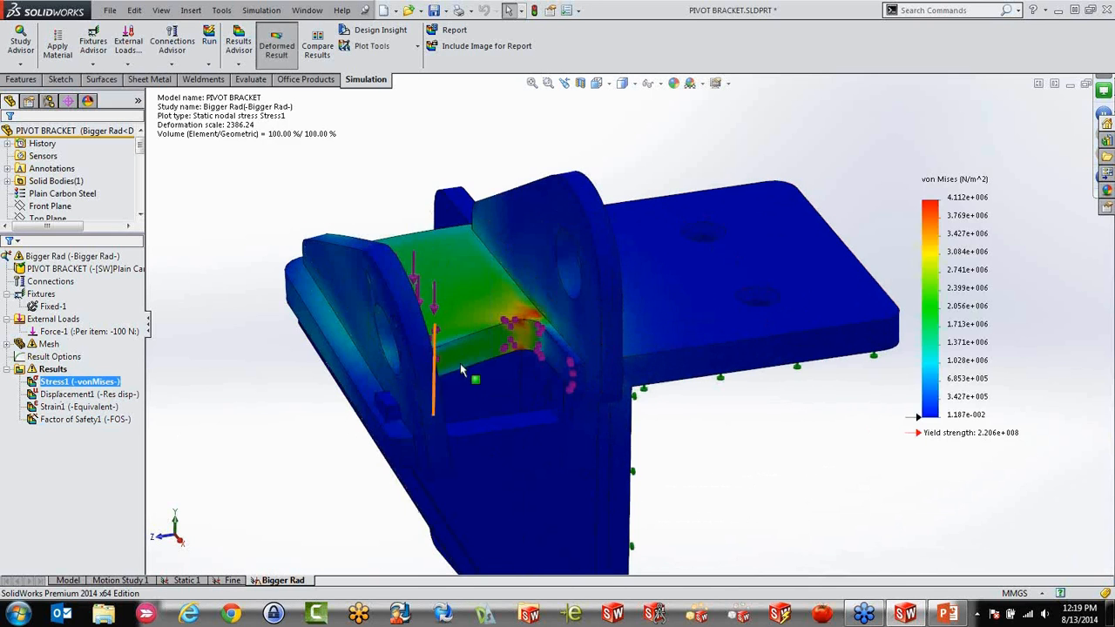
# Animate the Bigger Rad study's von Mises stress plot, and close the animation
pyautogui.scroll(-3, 459, 363)
pyautogui.click(87, 421)
pyautogui.rightClick(66, 383)
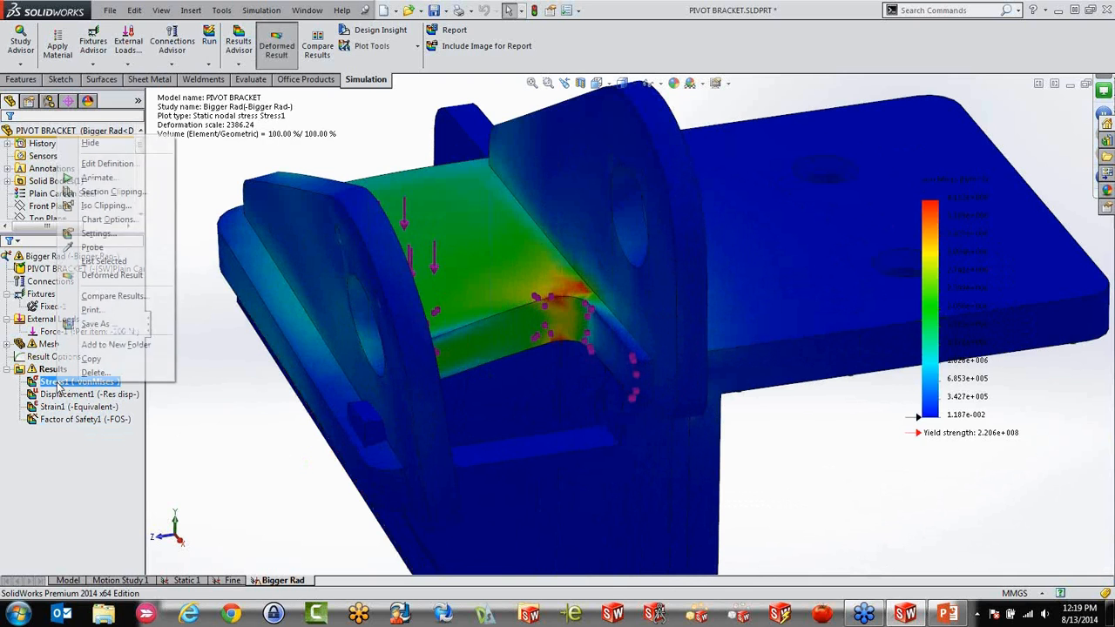
pyautogui.click(98, 177)
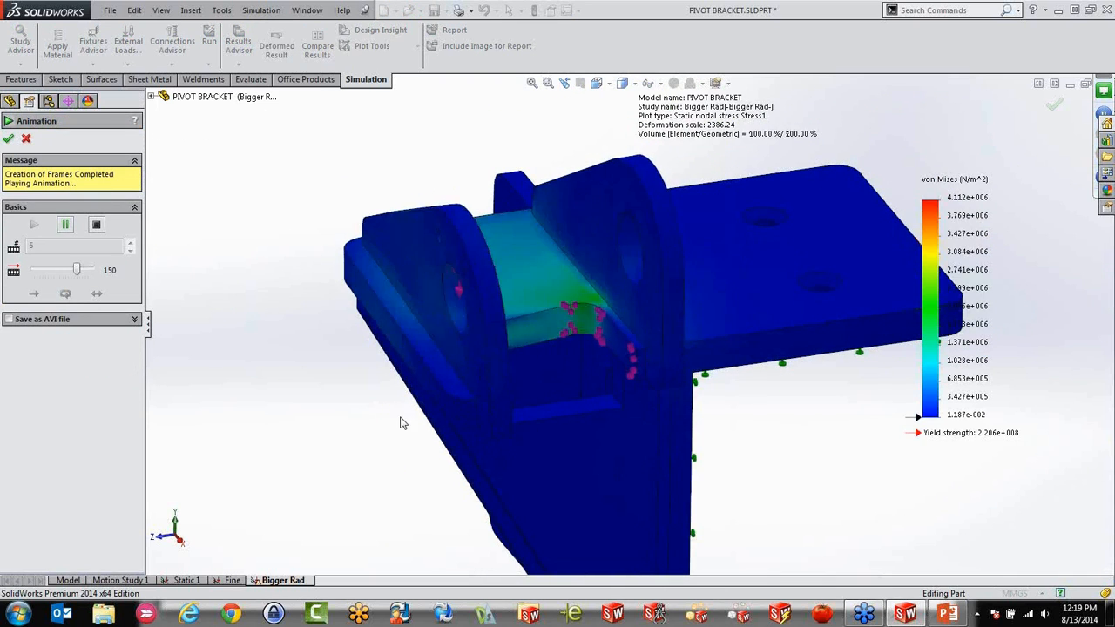
pyautogui.click(27, 138)
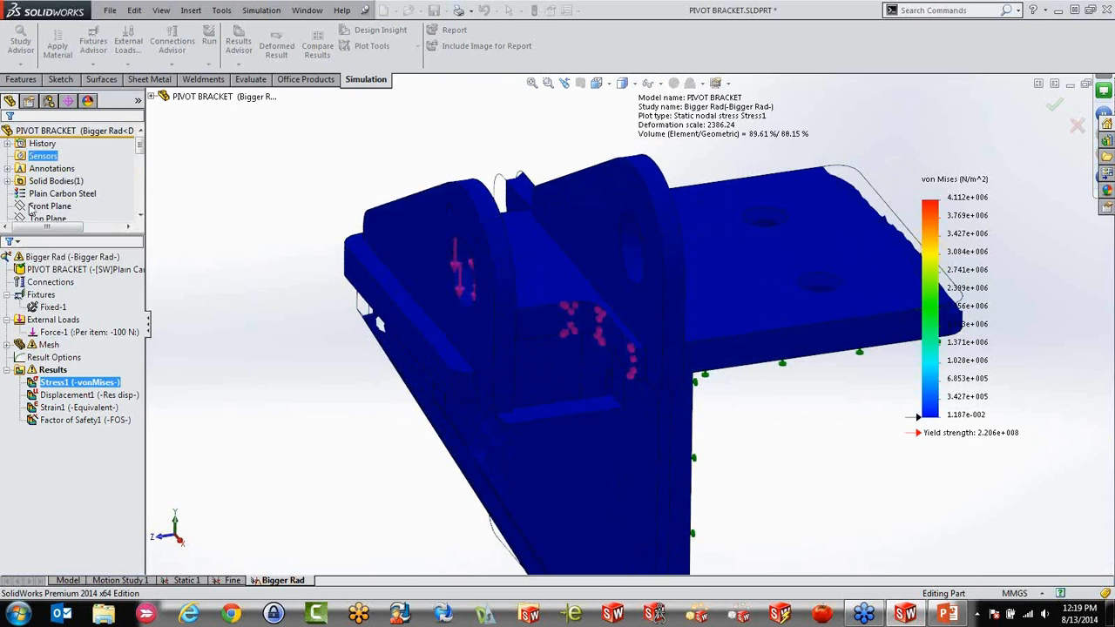
# Examine the bracket's high-stress regions by varying the iso clipping value on the von Mises plot, and cancel the clipping
pyautogui.rightClick(48, 386)
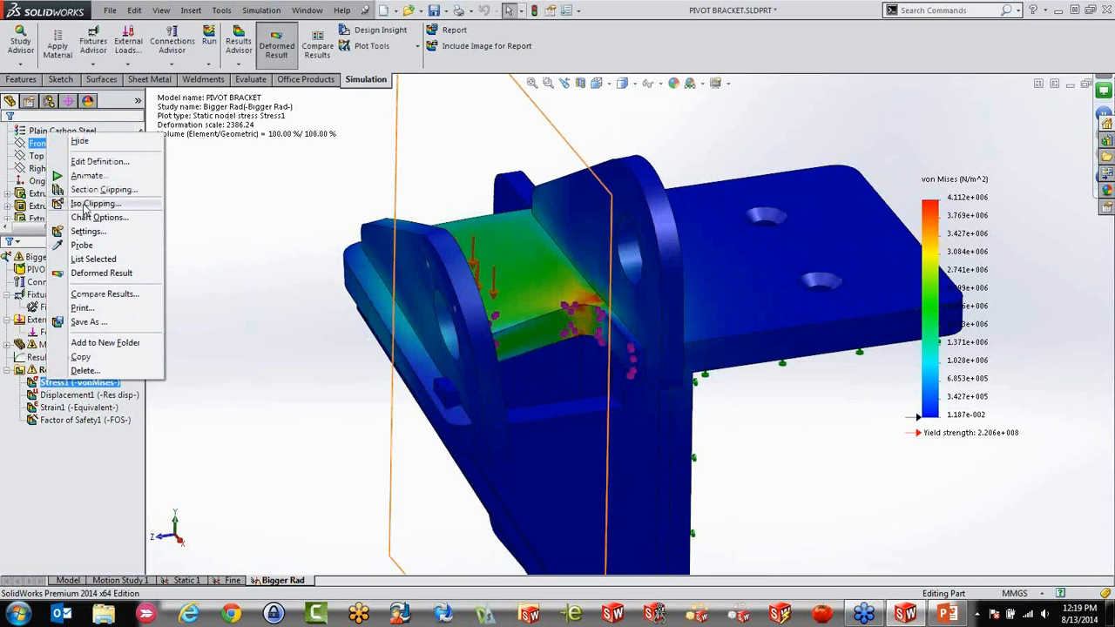
pyautogui.click(85, 210)
pyautogui.moveTo(29, 216)
pyautogui.mouseDown()
pyautogui.moveTo(66, 216)
pyautogui.moveTo(26, 214)
pyautogui.mouseUp()
pyautogui.click(26, 139)
# Probe the von Mises stress at four locations on and around the pocket's corner fillet, and close the probe
pyautogui.rightClick(59, 383)
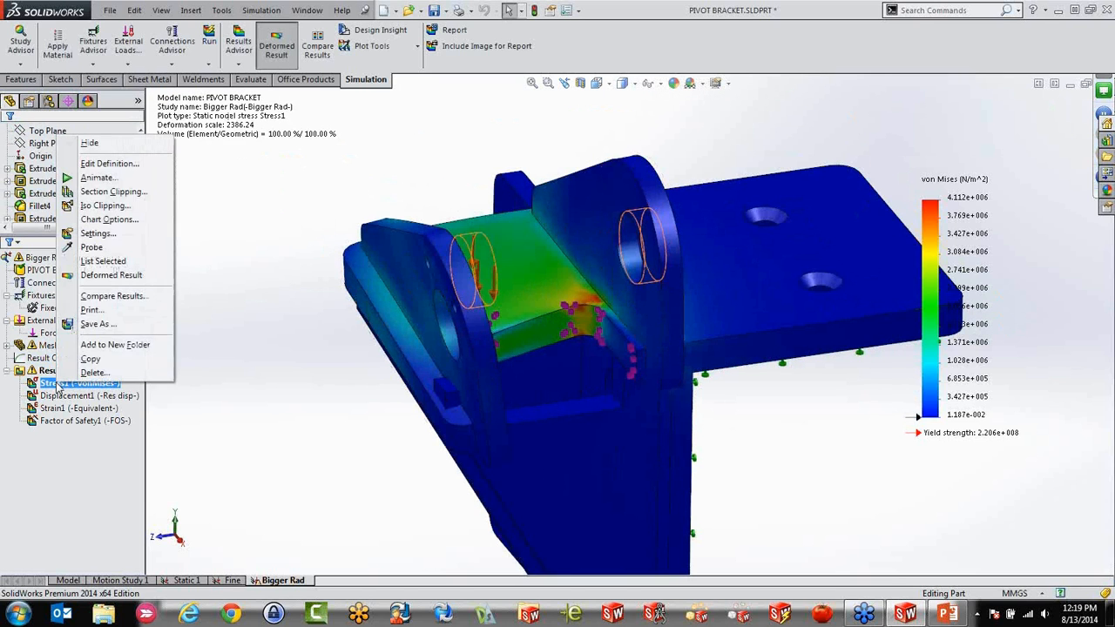
pyautogui.click(92, 248)
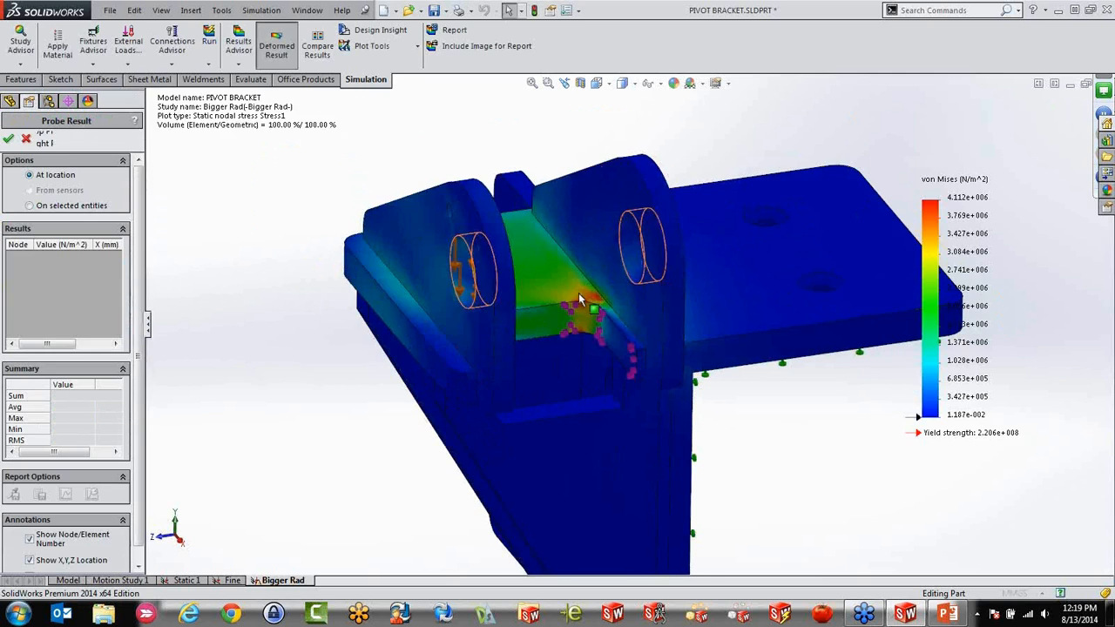
pyautogui.scroll(-5, 582, 291)
pyautogui.scroll(-2, 583, 295)
pyautogui.click(578, 299)
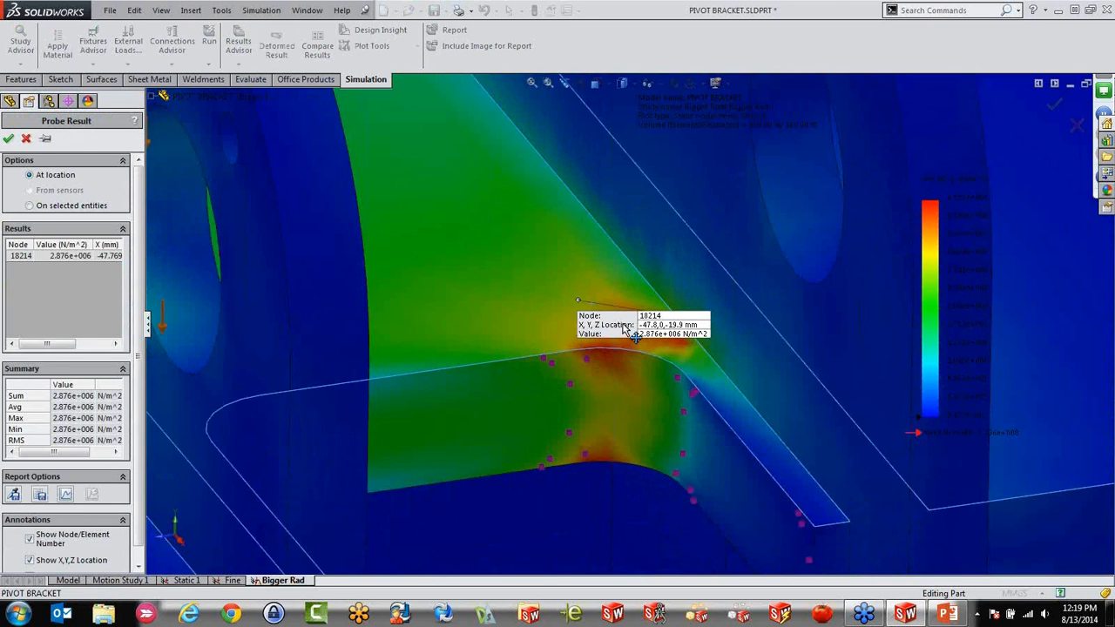
pyautogui.click(610, 296)
pyautogui.click(506, 337)
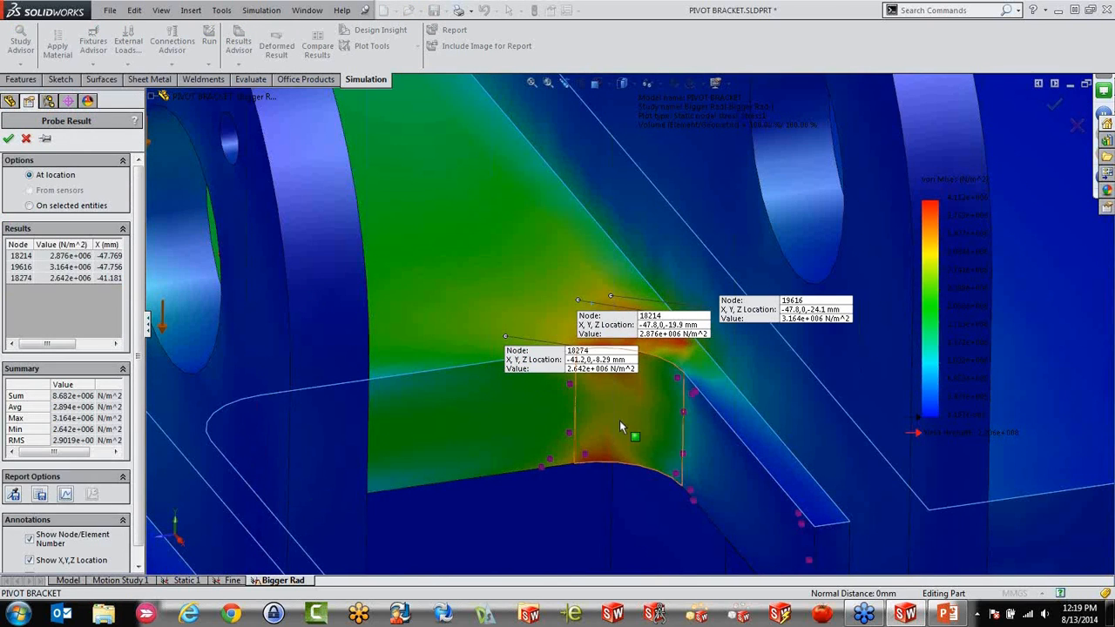
pyautogui.click(608, 453)
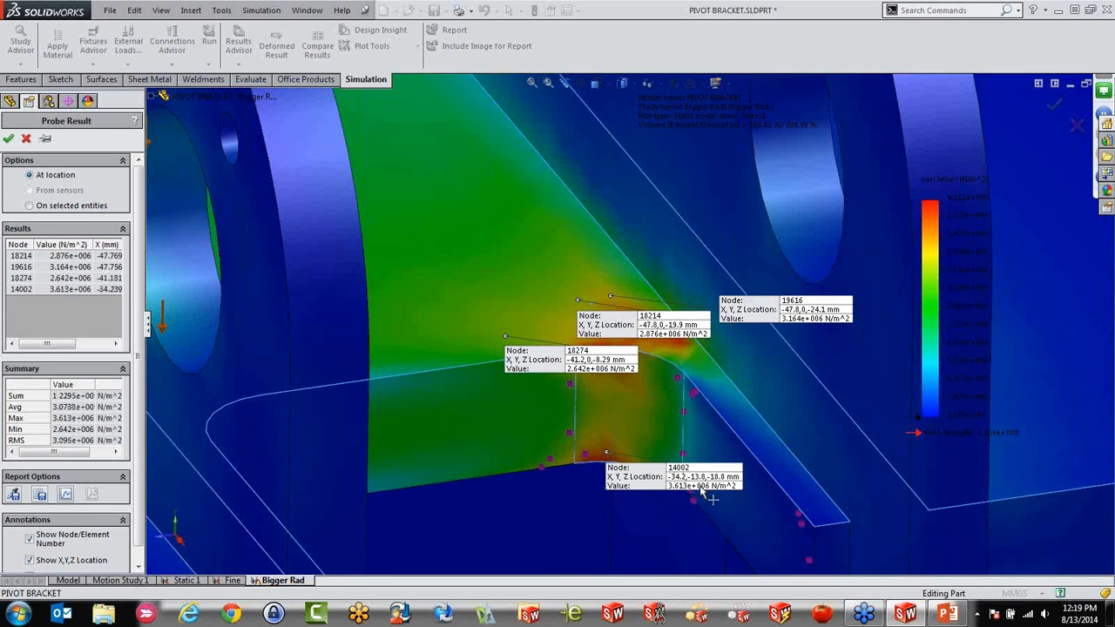
pyautogui.scroll(4, 723, 512)
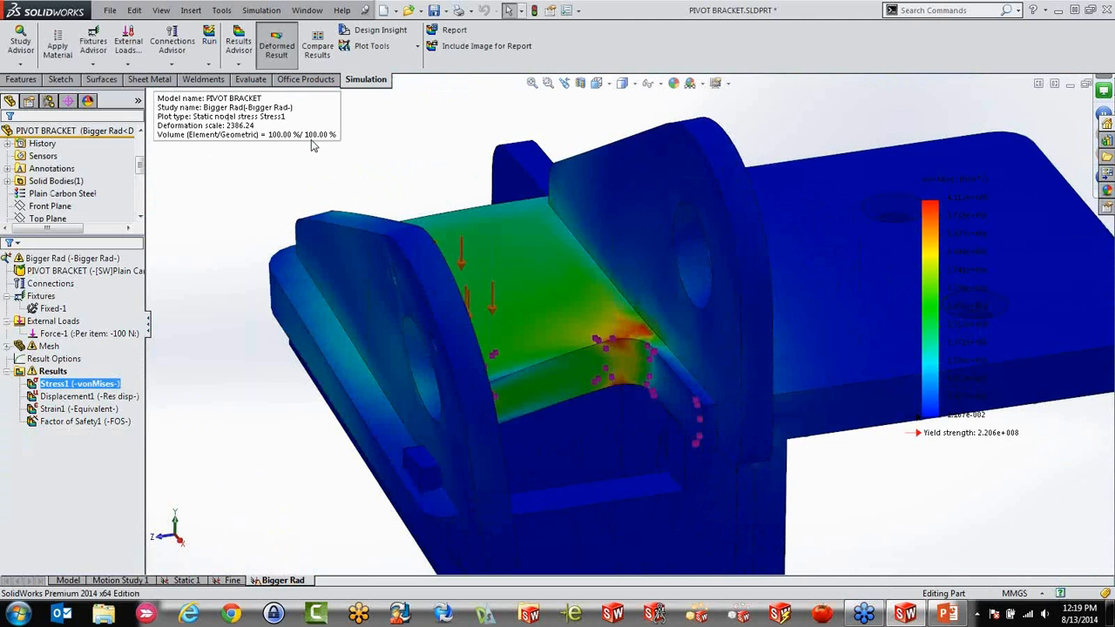
pyautogui.scroll(5, 366, 262)
pyautogui.moveTo(688, 409); pyautogui.dragTo(766, 327, button='middle')
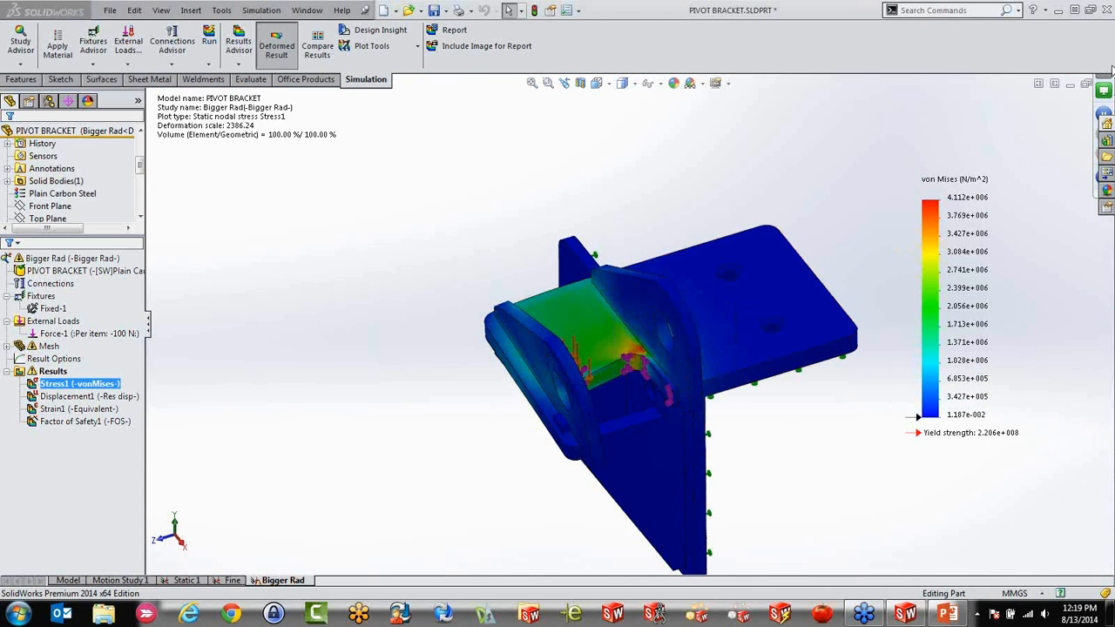
pyautogui.moveTo(815, 330); pyautogui.dragTo(806, 284, button='middle')
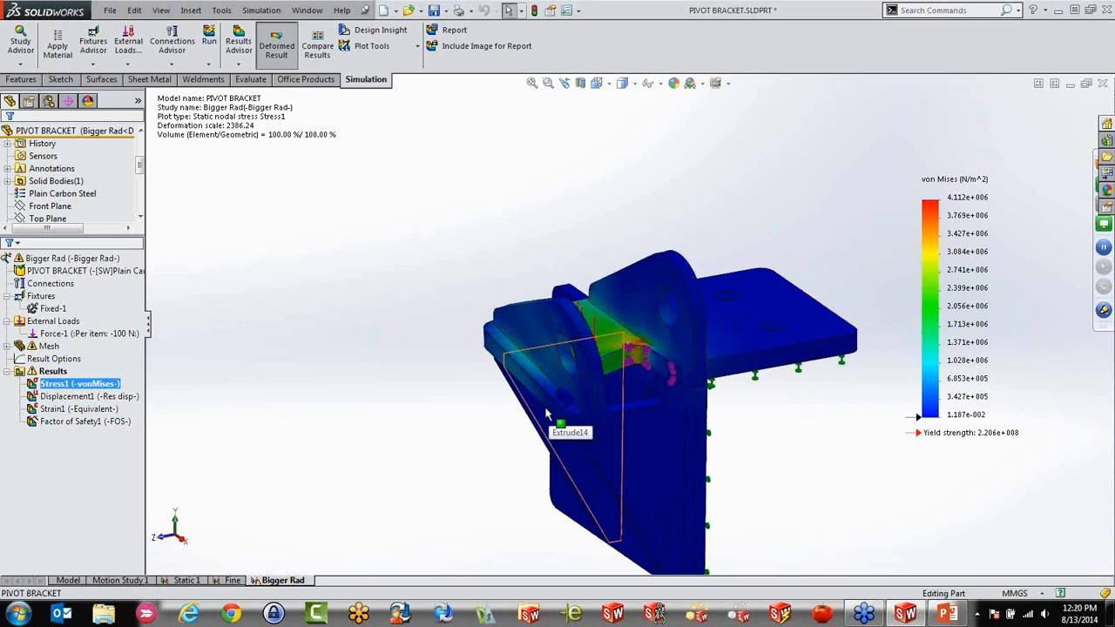
pyautogui.click(545, 408)
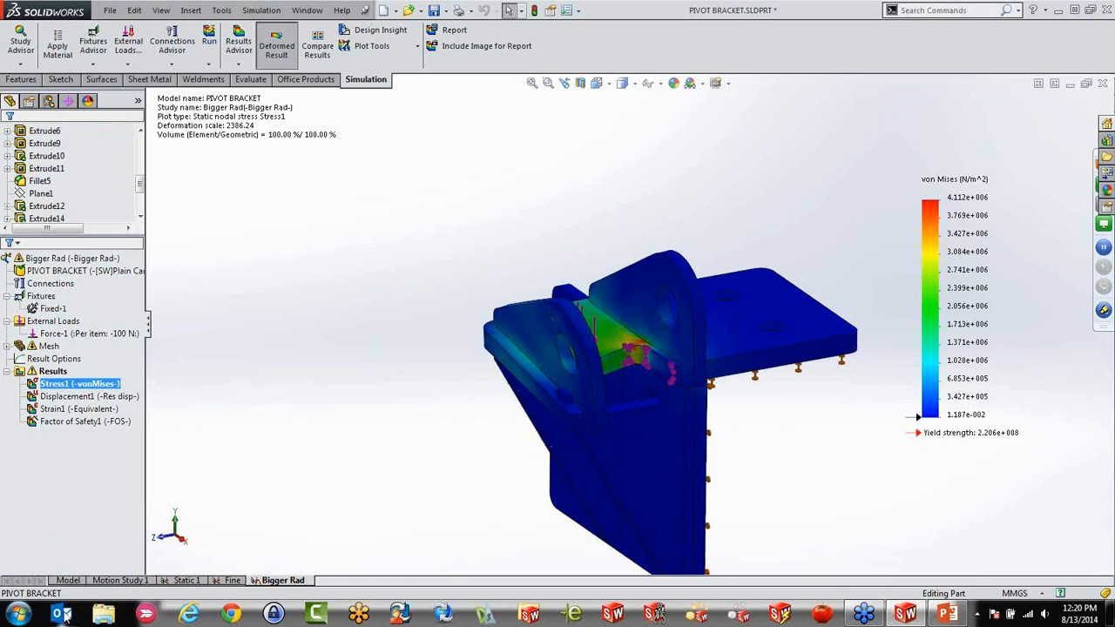
# Make a new assembly from the pivot bracket part, placing the bracket at the assembly origin
pyautogui.click(68, 580)
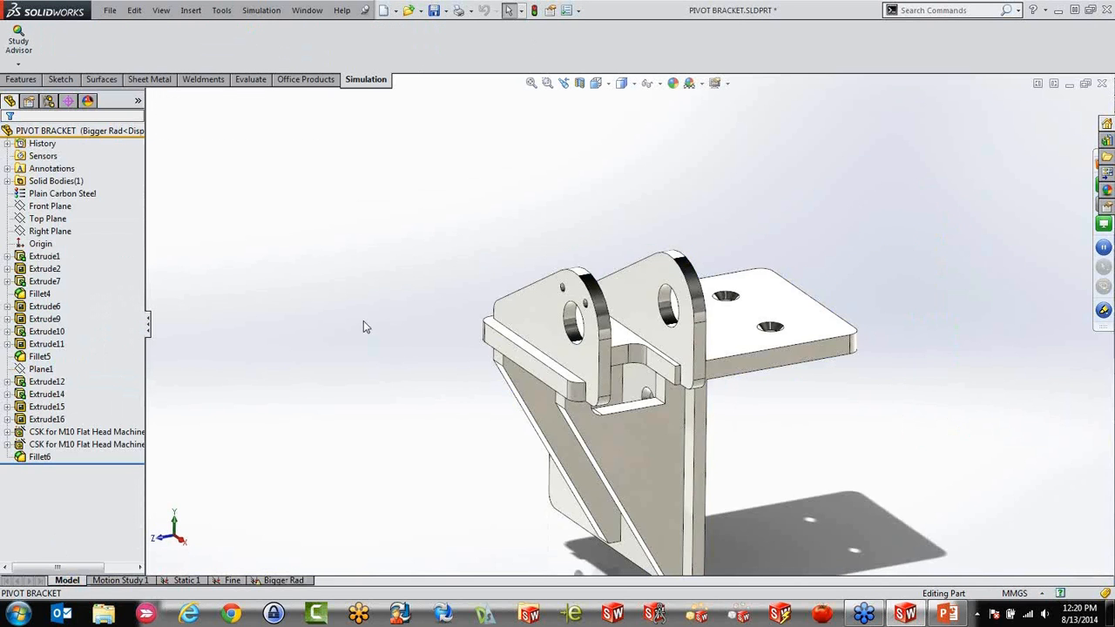
pyautogui.moveTo(493, 421); pyautogui.dragTo(416, 405, button='middle')
pyautogui.click(395, 11)
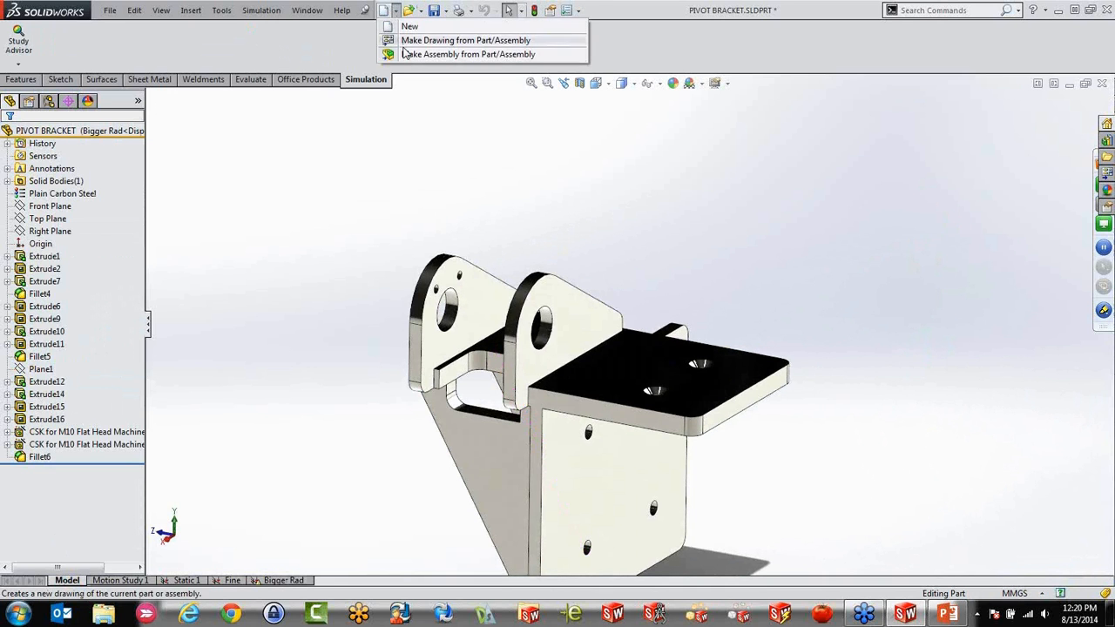
pyautogui.click(409, 54)
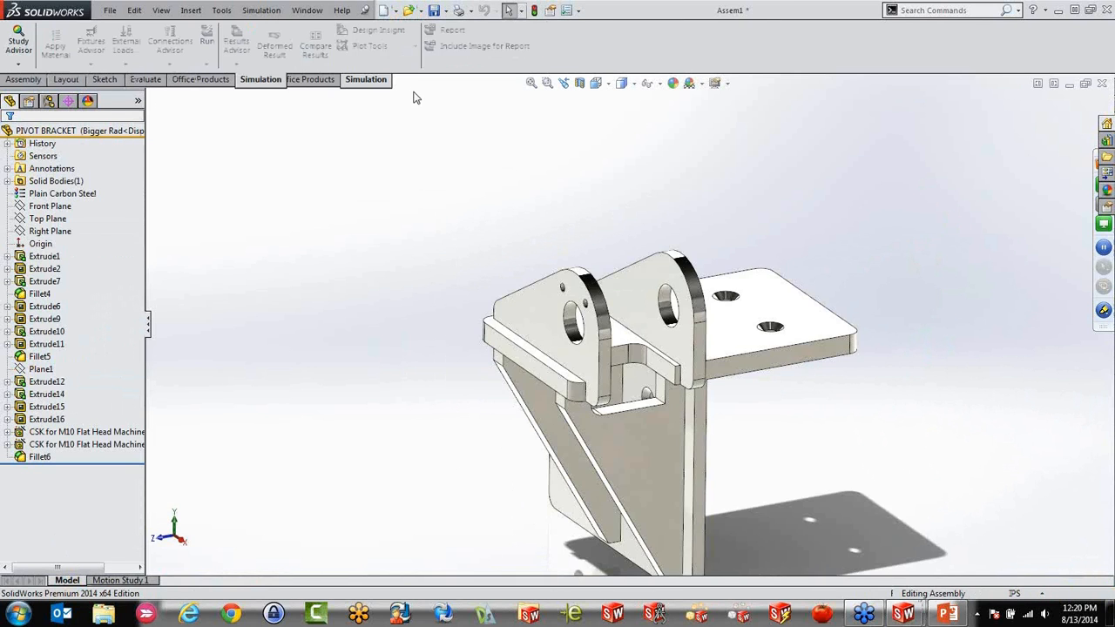
pyautogui.click(8, 141)
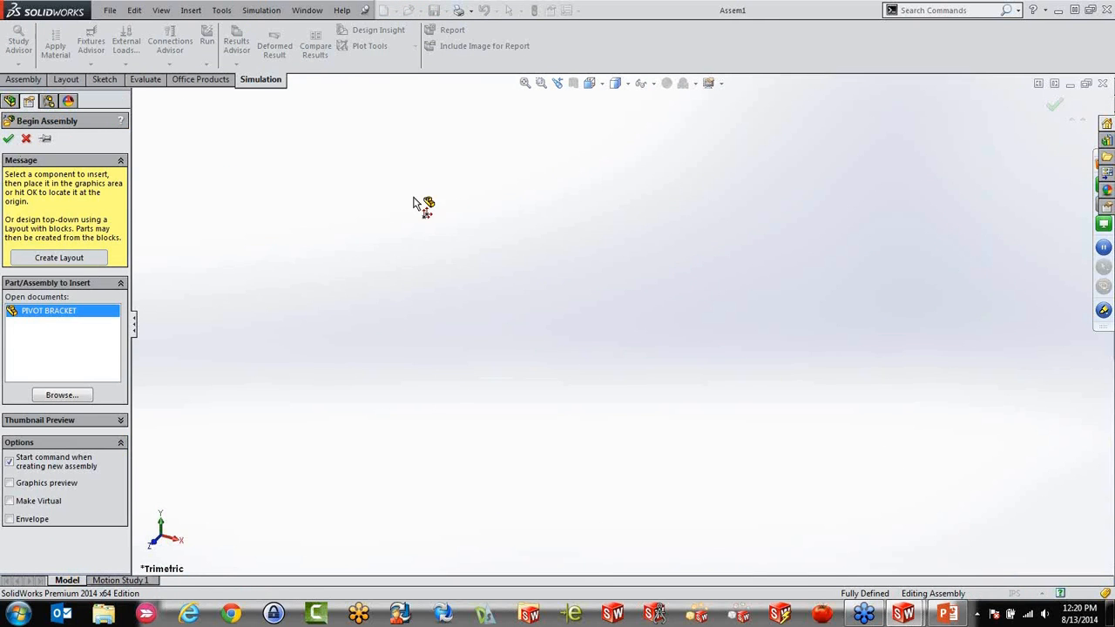
pyautogui.moveTo(463, 286); pyautogui.dragTo(382, 267, button='middle')
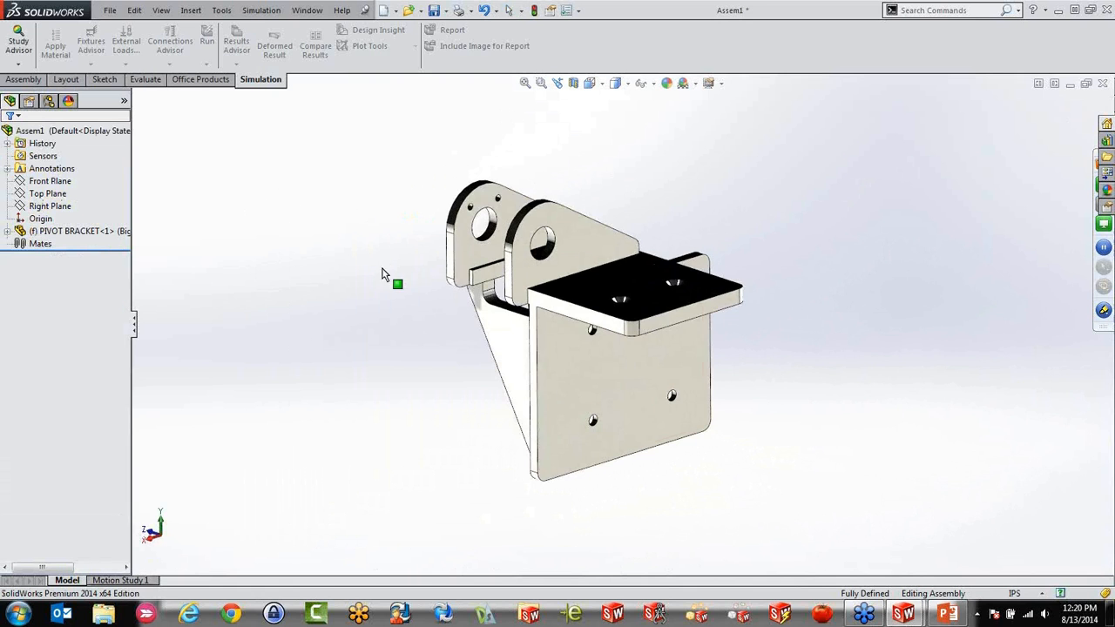
pyautogui.moveTo(614, 208); pyautogui.dragTo(624, 245, button='middle')
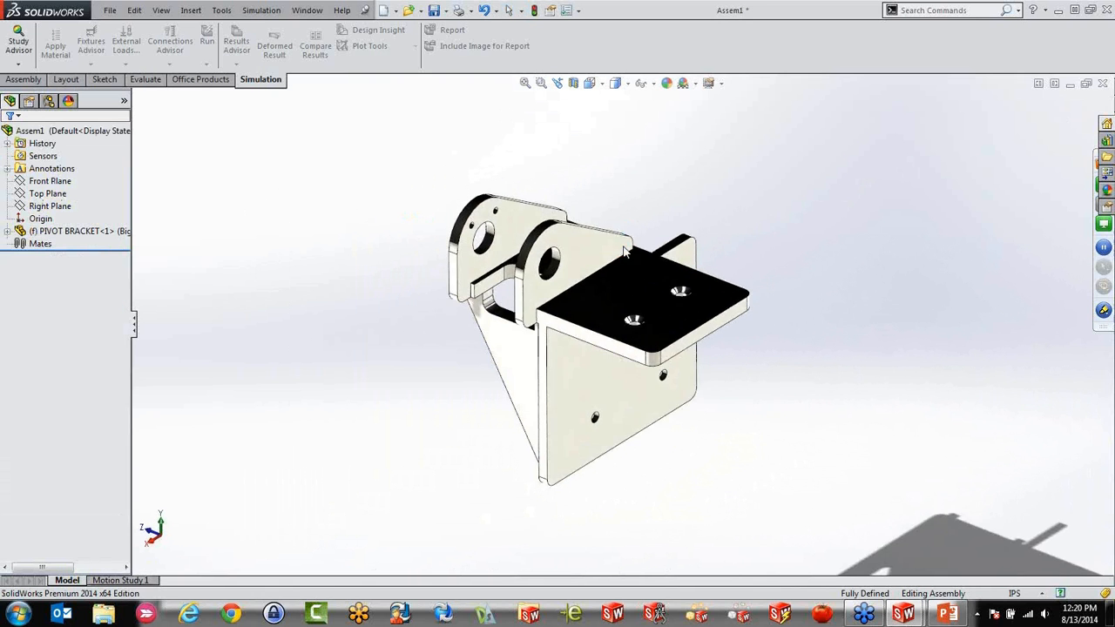
pyautogui.scroll(-2, 504, 254)
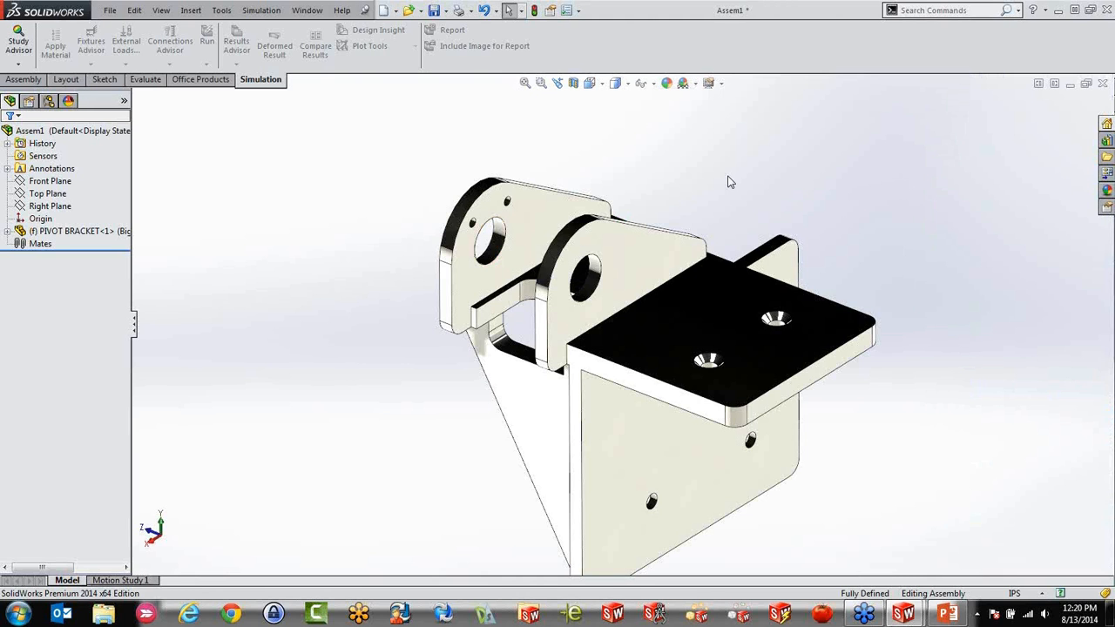
pyautogui.scroll(3, 622, 315)
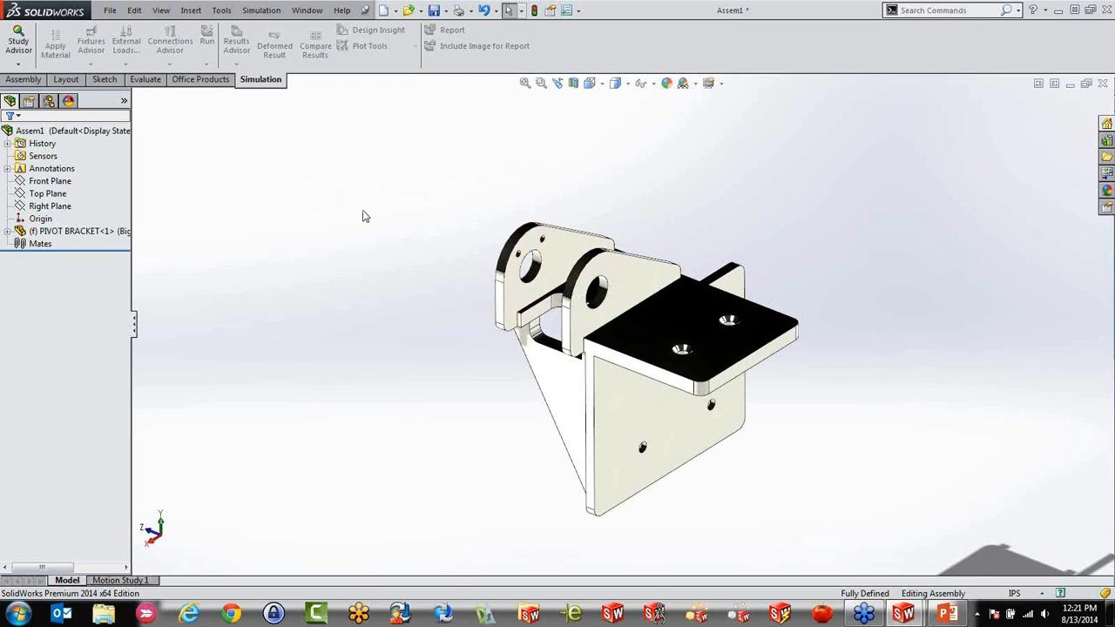
pyautogui.moveTo(379, 246)
pyautogui.mouseDown(button='middle')
pyautogui.moveTo(386, 227)
pyautogui.moveTo(381, 236)
pyautogui.mouseUp(button='middle')
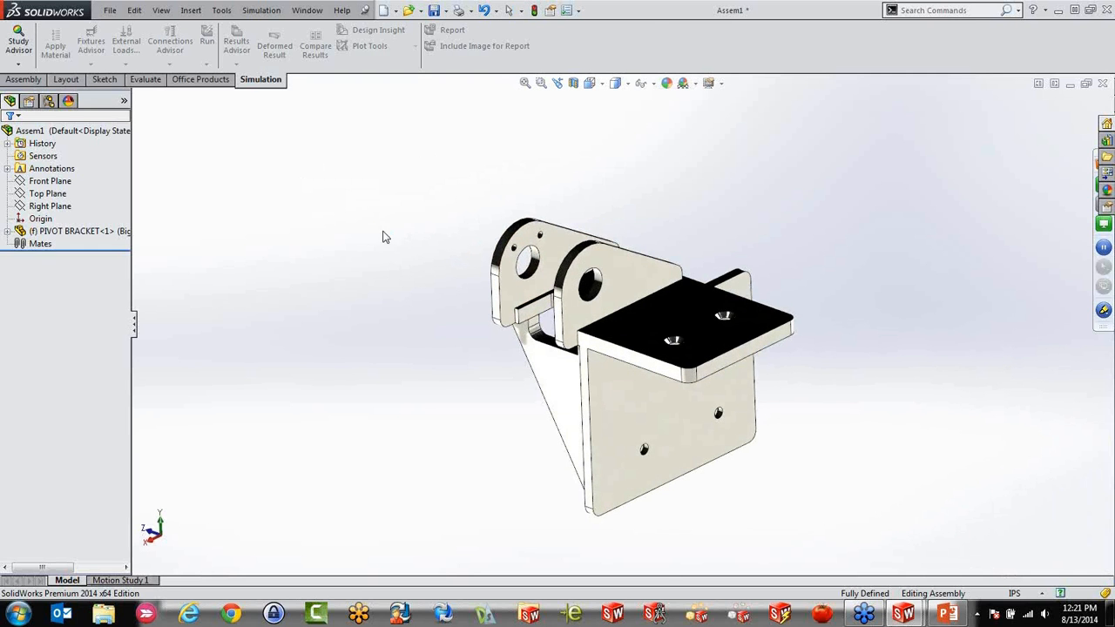
# Insert a new part into the assembly without positioning it on a bracket face
pyautogui.click(23, 79)
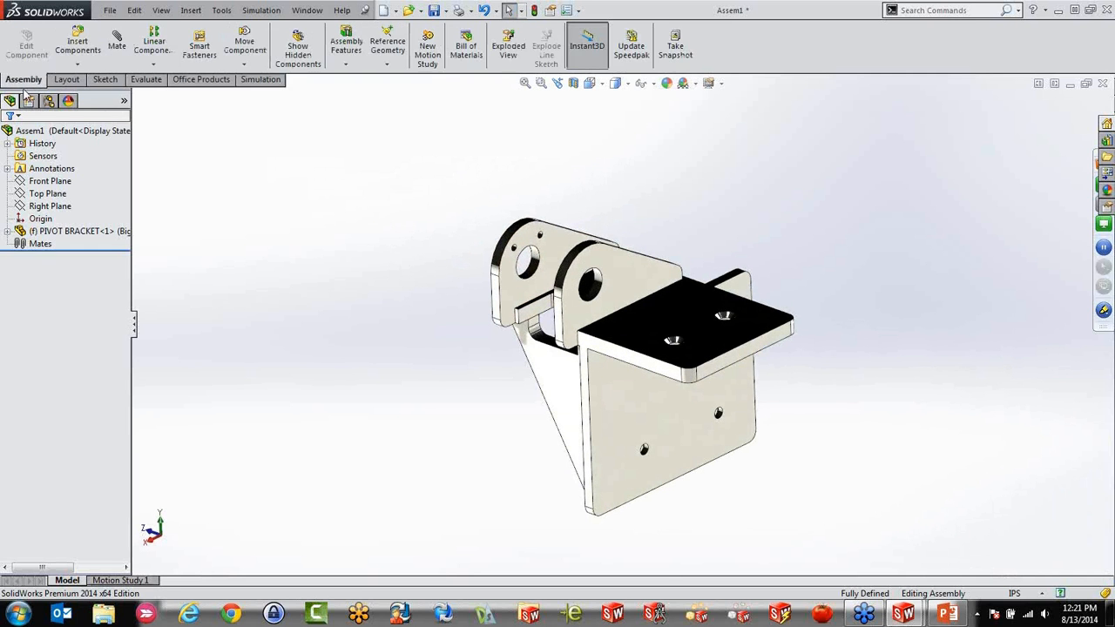
pyautogui.click(78, 64)
pyautogui.click(92, 90)
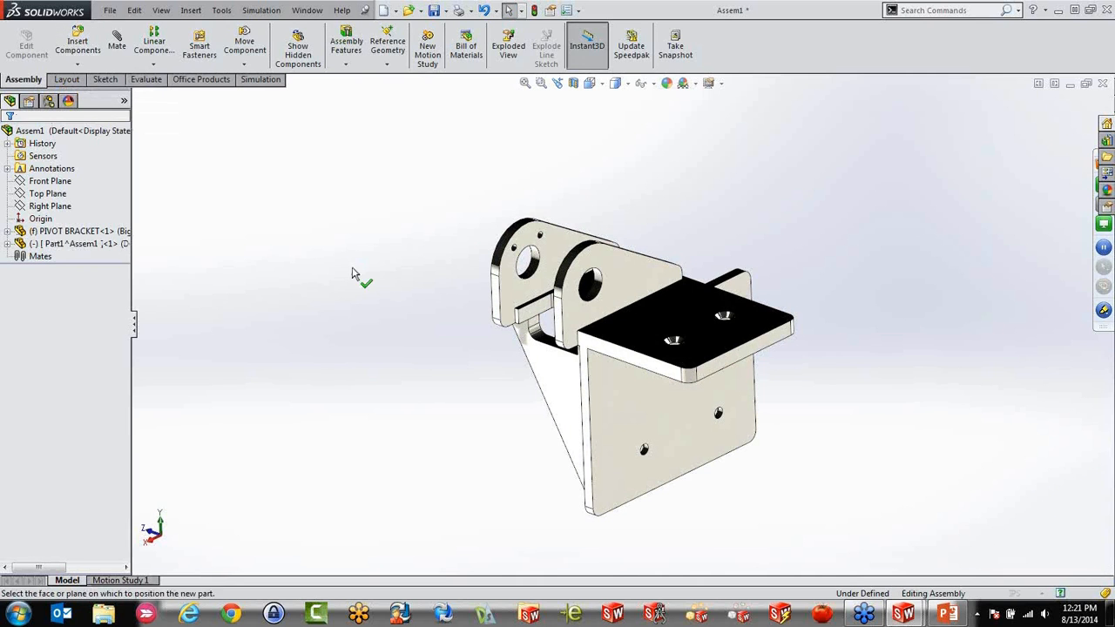
pyautogui.click(352, 275)
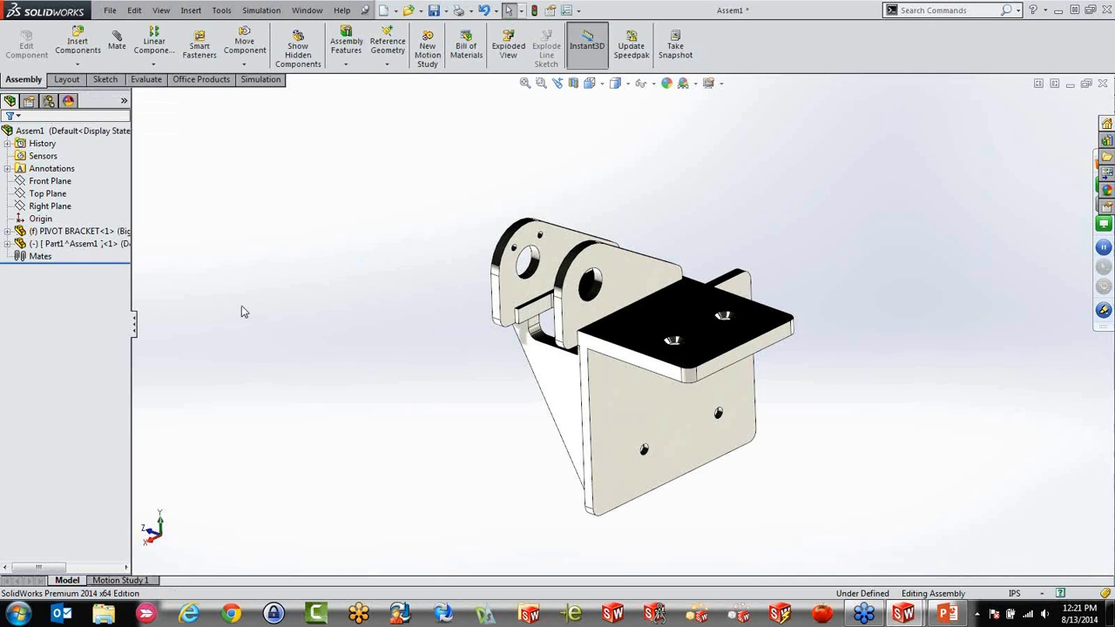
pyautogui.scroll(-2, 489, 355)
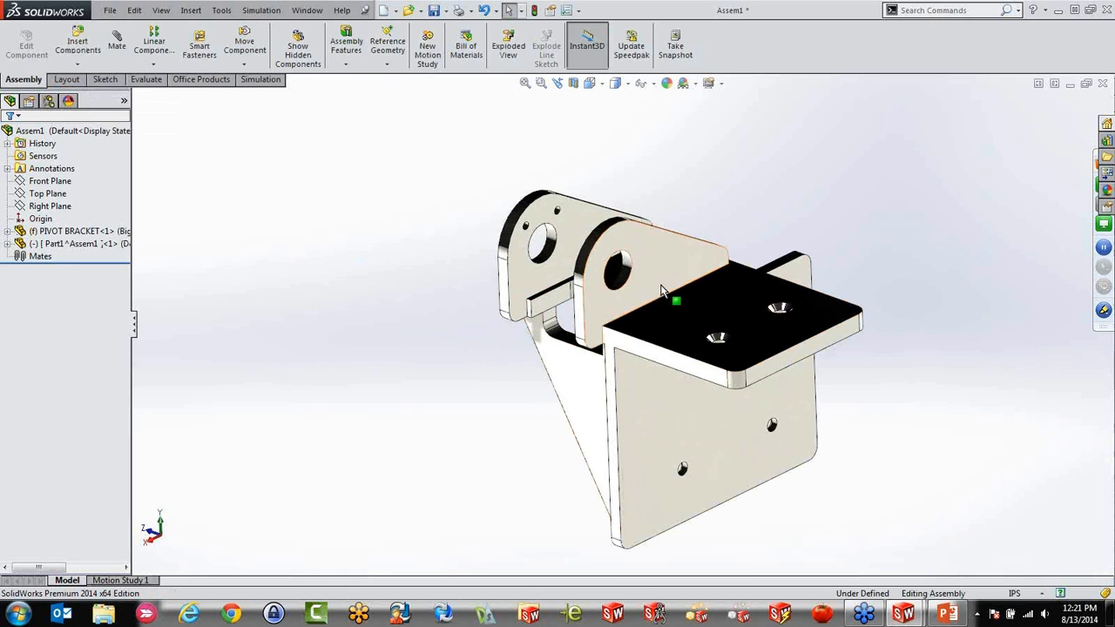
# Edit the new part in context and start a sketch on the outer face of the bracket's near pivot ear
pyautogui.click(61, 244)
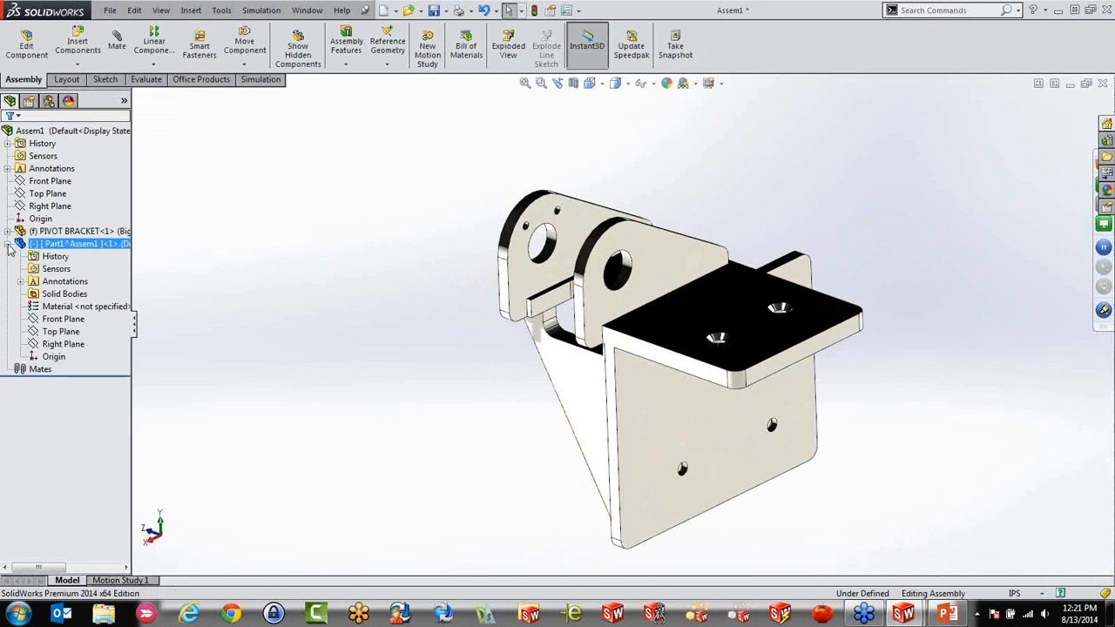
pyautogui.click(26, 45)
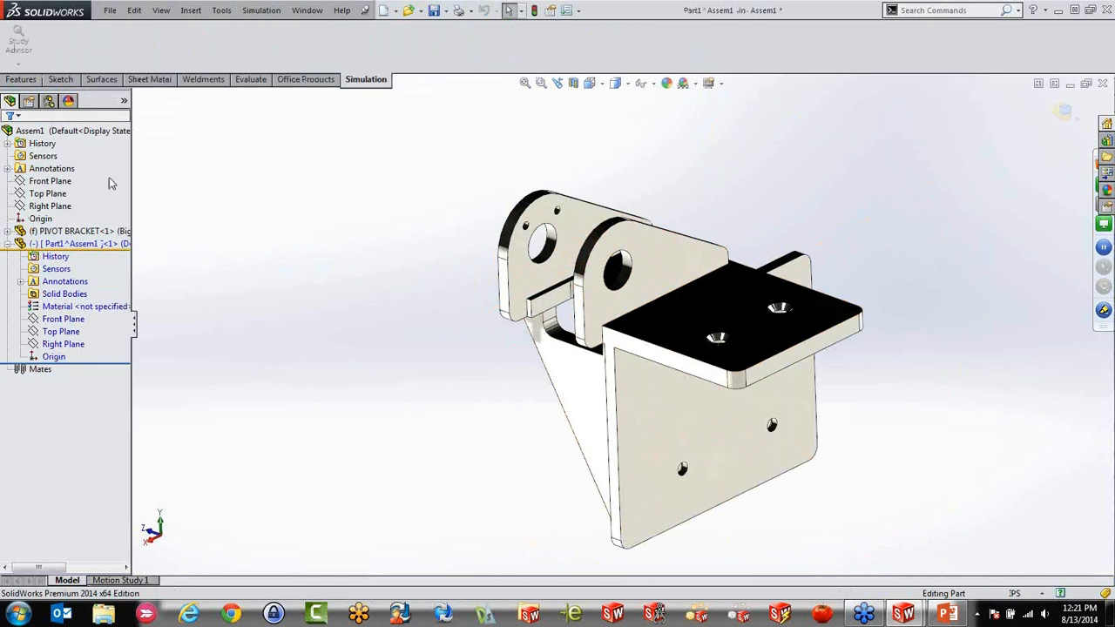
pyautogui.click(655, 283)
pyautogui.click(56, 82)
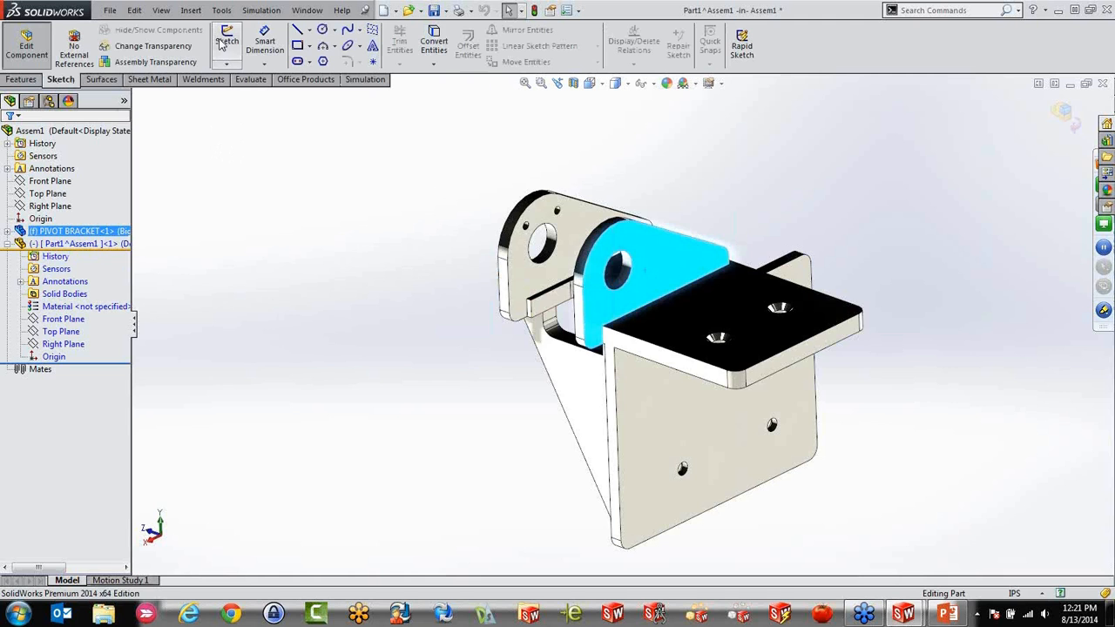
pyautogui.click(226, 51)
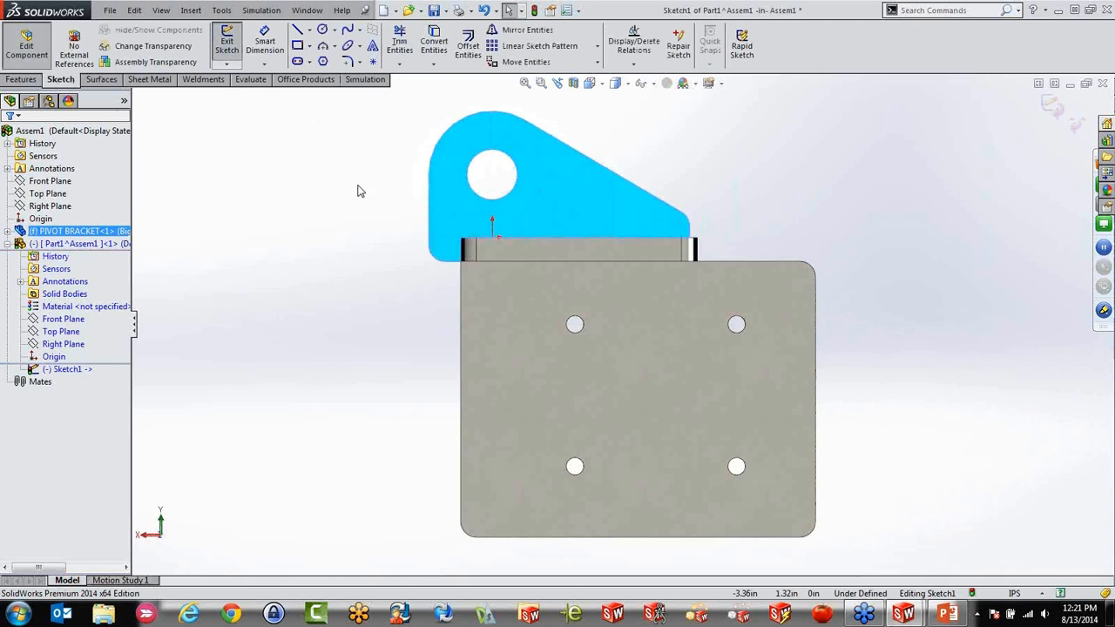
# Convert the circular edge of the ear's pivot hole into the sketch
pyautogui.scroll(-3, 514, 152)
pyautogui.click(434, 43)
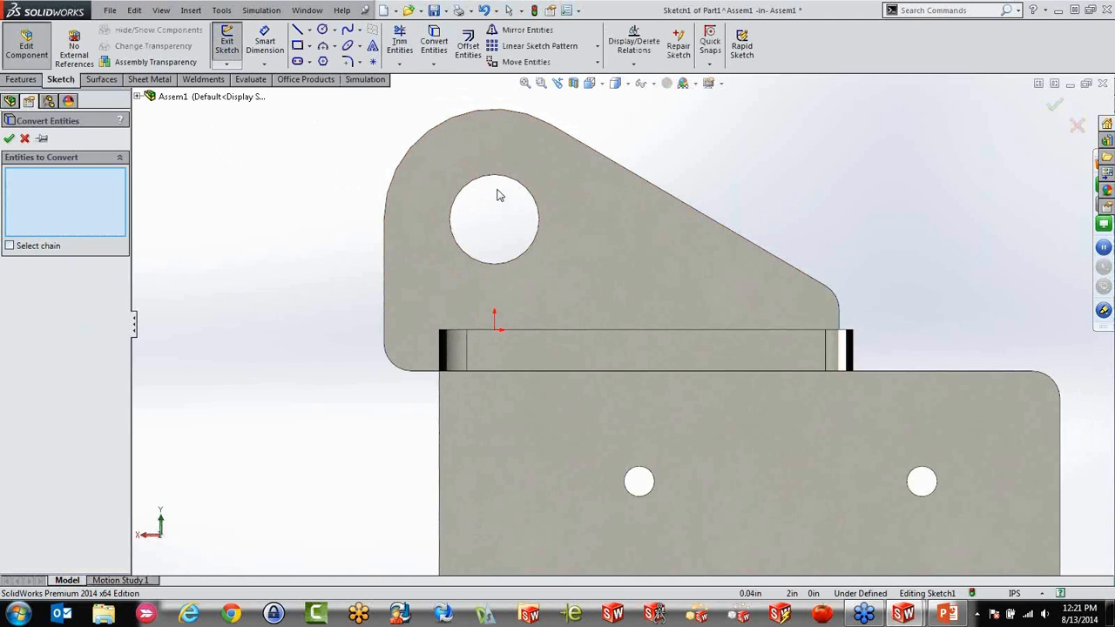
pyautogui.click(499, 179)
pyautogui.press('Return')
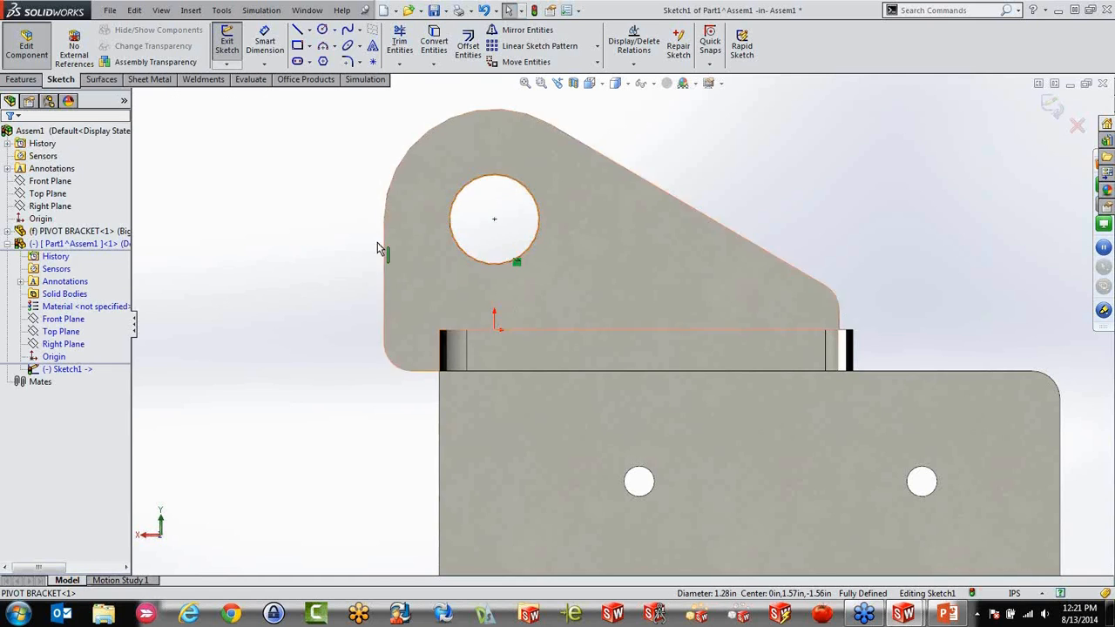
# Extrude the circle as a blind boss about 16.57 in long, running through both ears and out past the far one
pyautogui.scroll(2, 421, 251)
pyautogui.hotkey('ctrl', '7')
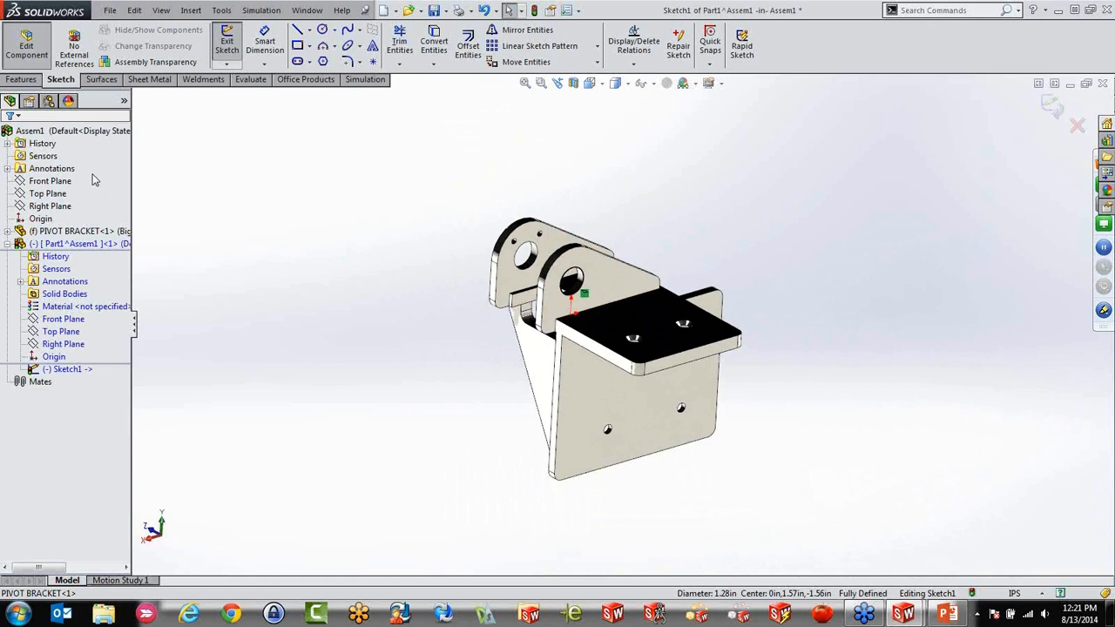
pyautogui.click(24, 82)
pyautogui.click(232, 44)
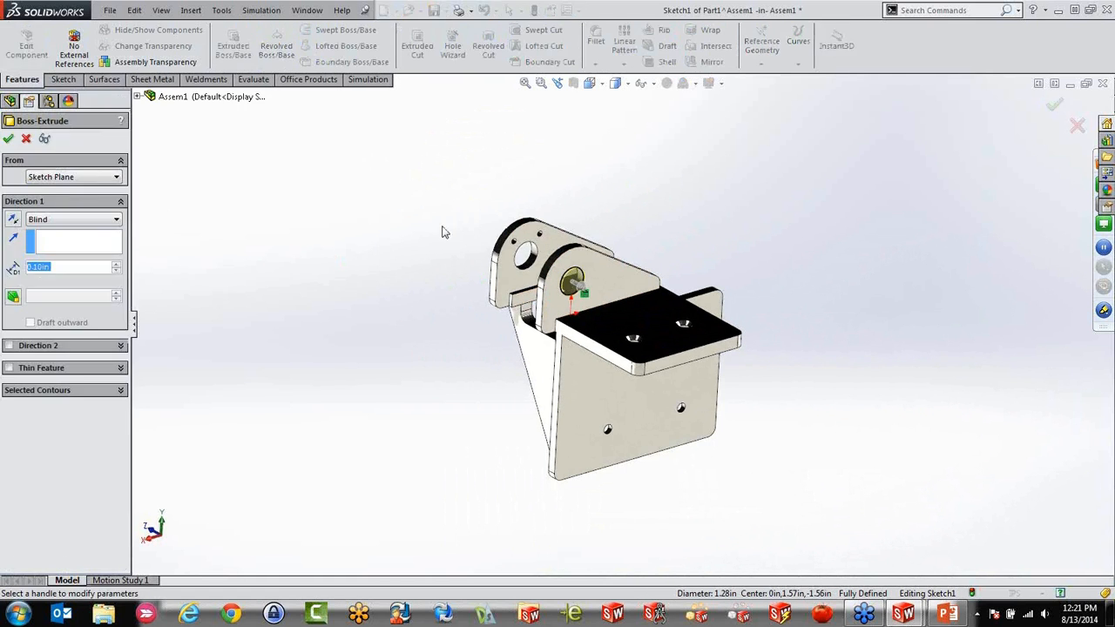
pyautogui.click(569, 277)
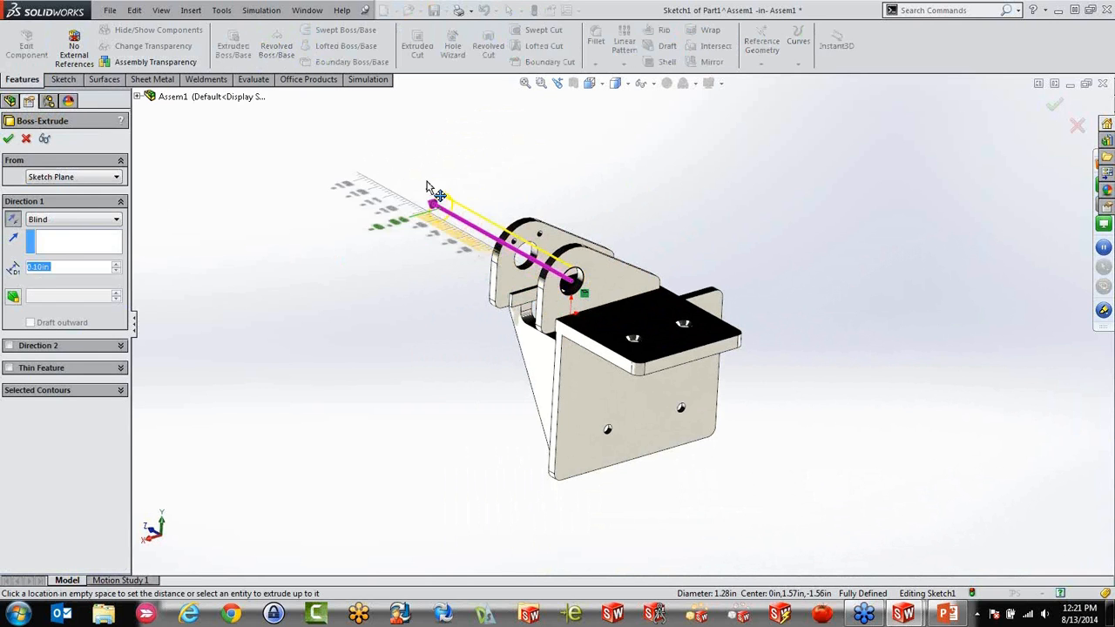
pyautogui.click(363, 138)
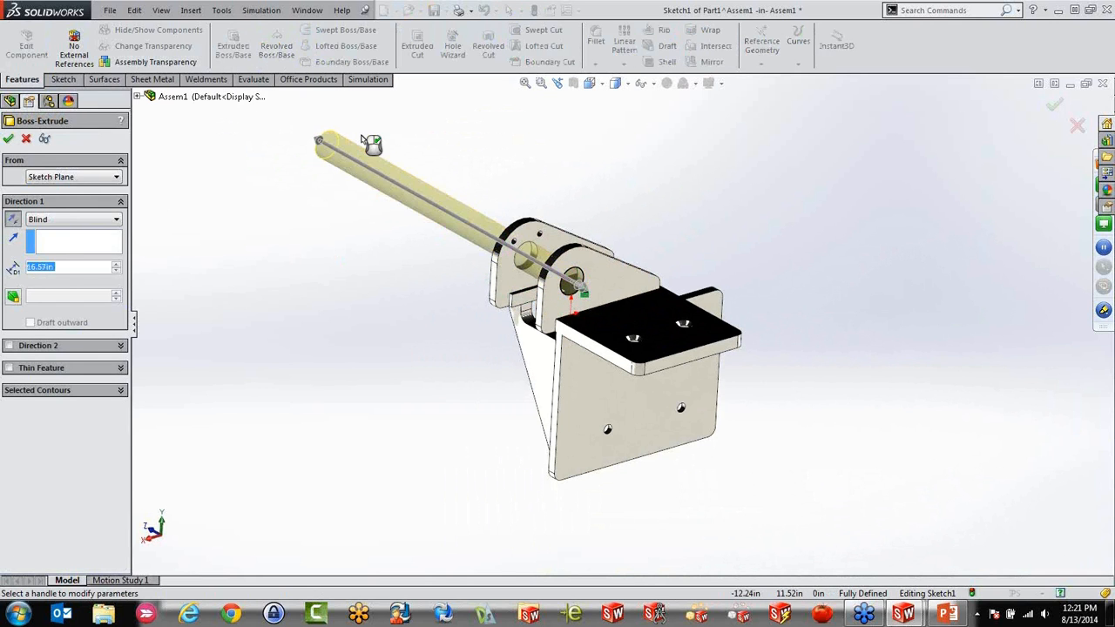
pyautogui.rightClick(371, 143)
pyautogui.moveTo(369, 296); pyautogui.dragTo(389, 311, button='middle')
pyautogui.scroll(-2, 565, 284)
pyautogui.click(533, 392)
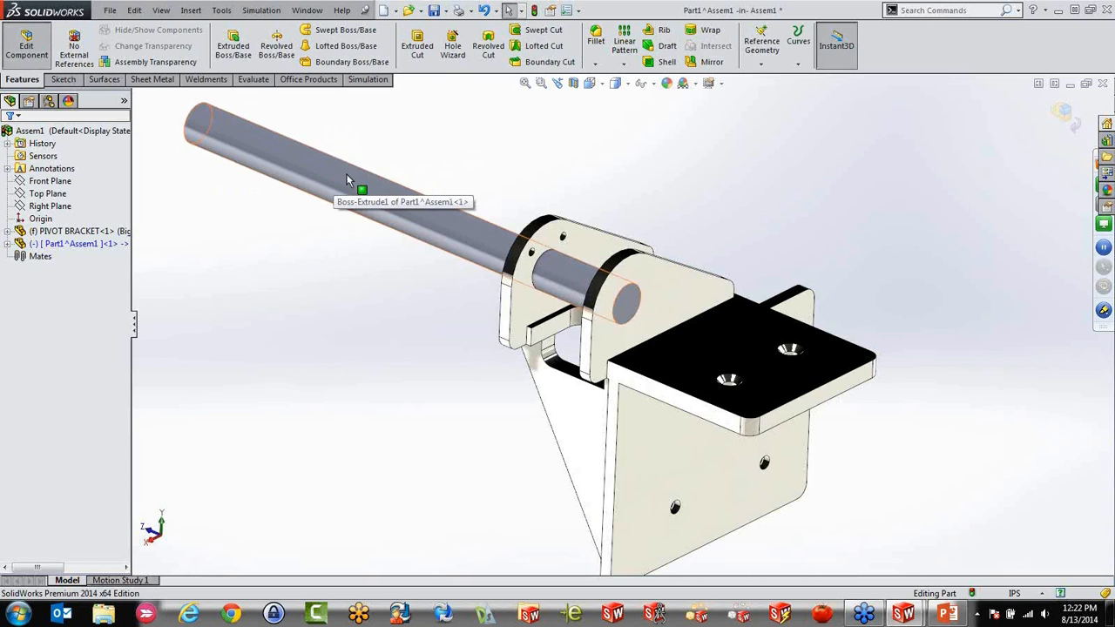
# Sketch a horizontal line on the assembly's Top Plane, crossing the rod just short of its free end
pyautogui.moveTo(411, 222); pyautogui.dragTo(579, 397, button='middle')
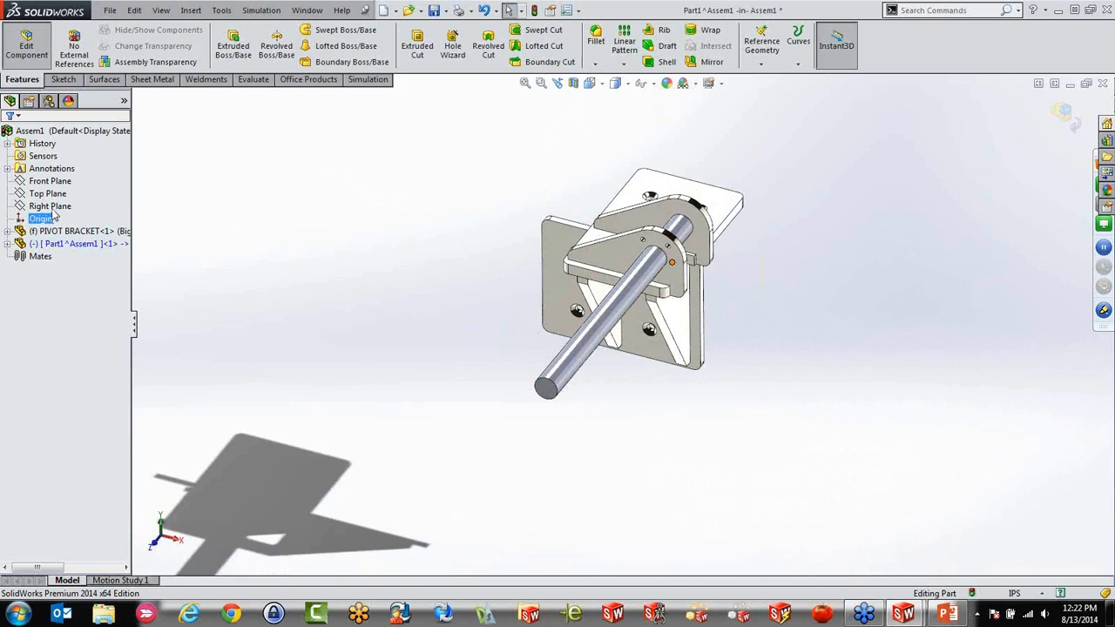
pyautogui.click(8, 244)
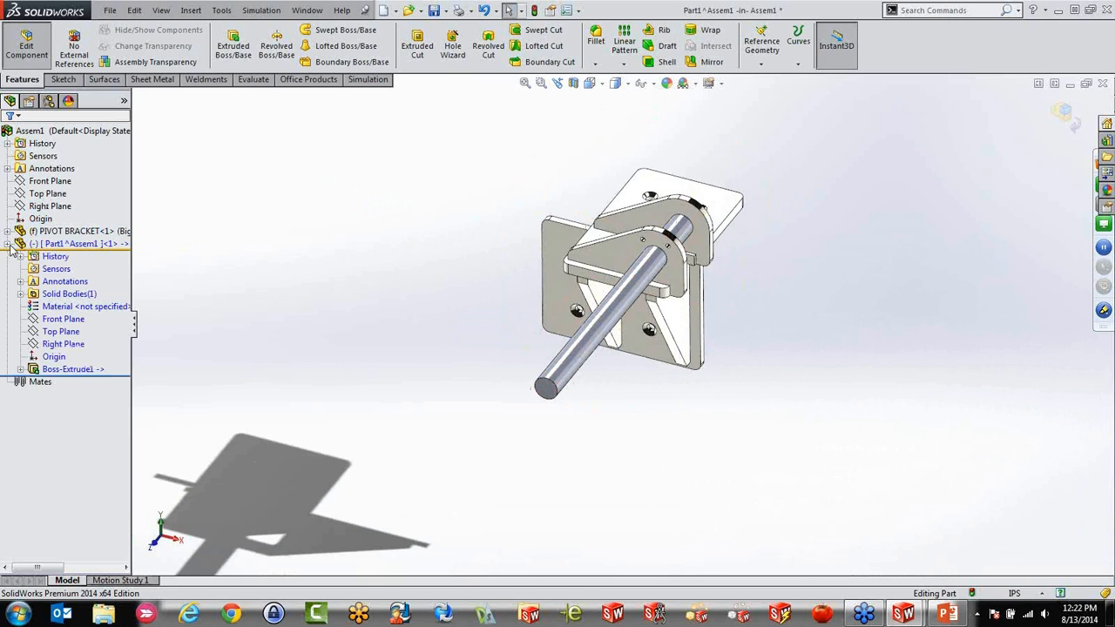
pyautogui.click(48, 193)
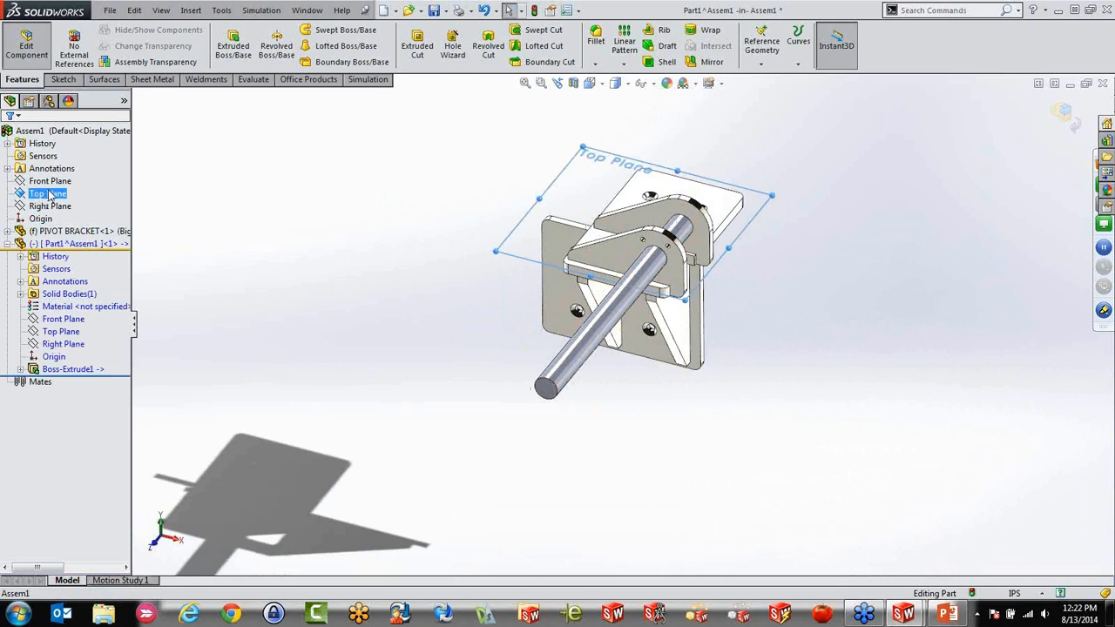
pyautogui.click(63, 79)
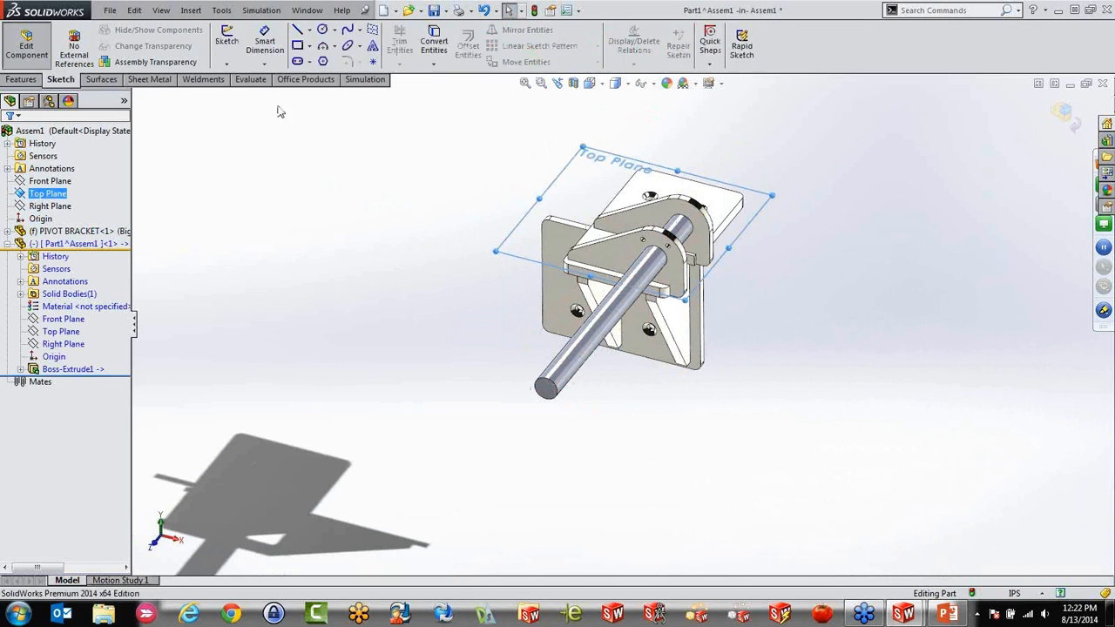
pyautogui.click(298, 32)
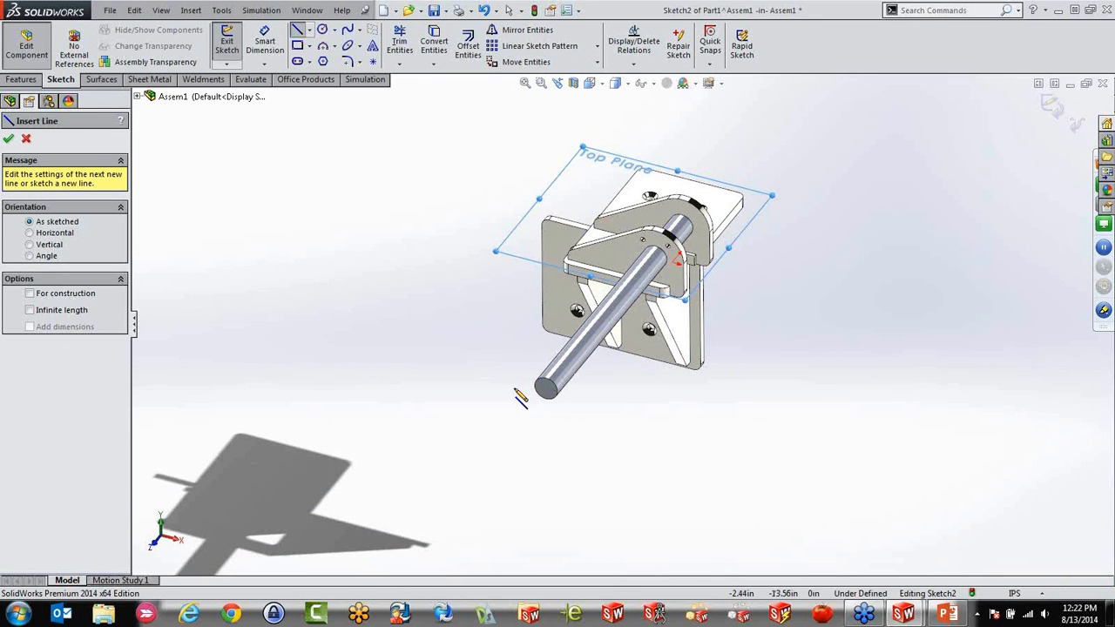
pyautogui.moveTo(489, 373)
pyautogui.mouseDown(button='middle')
pyautogui.moveTo(497, 294)
pyautogui.moveTo(513, 366)
pyautogui.moveTo(498, 485)
pyautogui.mouseUp(button='middle')
pyautogui.hotkey('ctrl', '5')
pyautogui.scroll(-3, 747, 546)
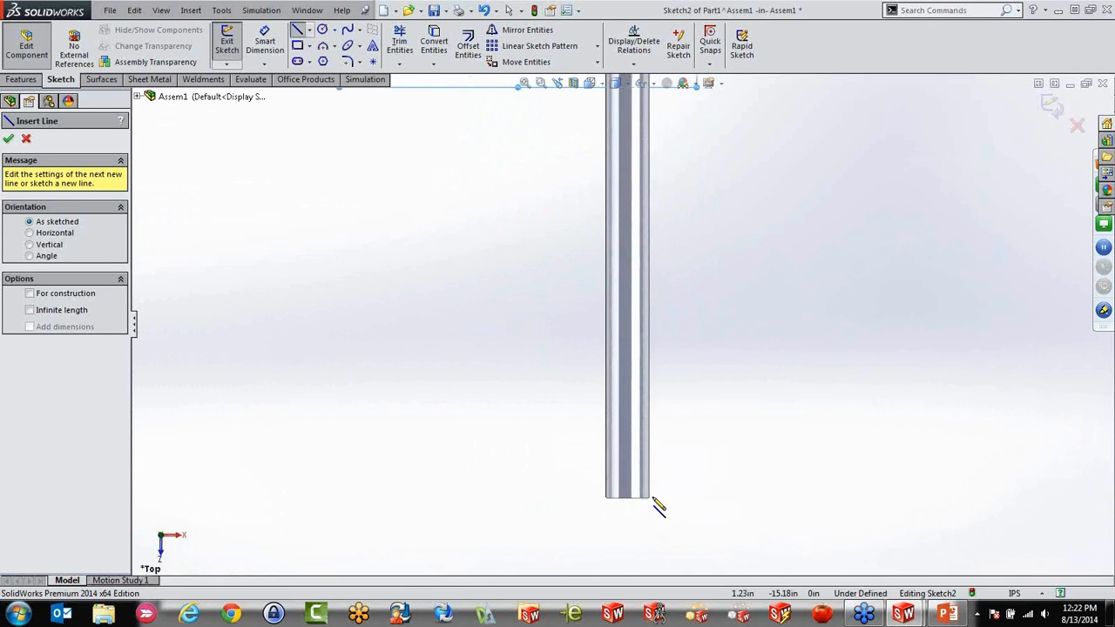
pyautogui.click(547, 459)
pyautogui.click(754, 459)
pyautogui.press('Escape')
# Split the rod's cylindrical face with a projection Split Line from the sketched line, and return to editing the assembly
pyautogui.scroll(3, 636, 383)
pyautogui.click(191, 10)
pyautogui.moveTo(218, 147)
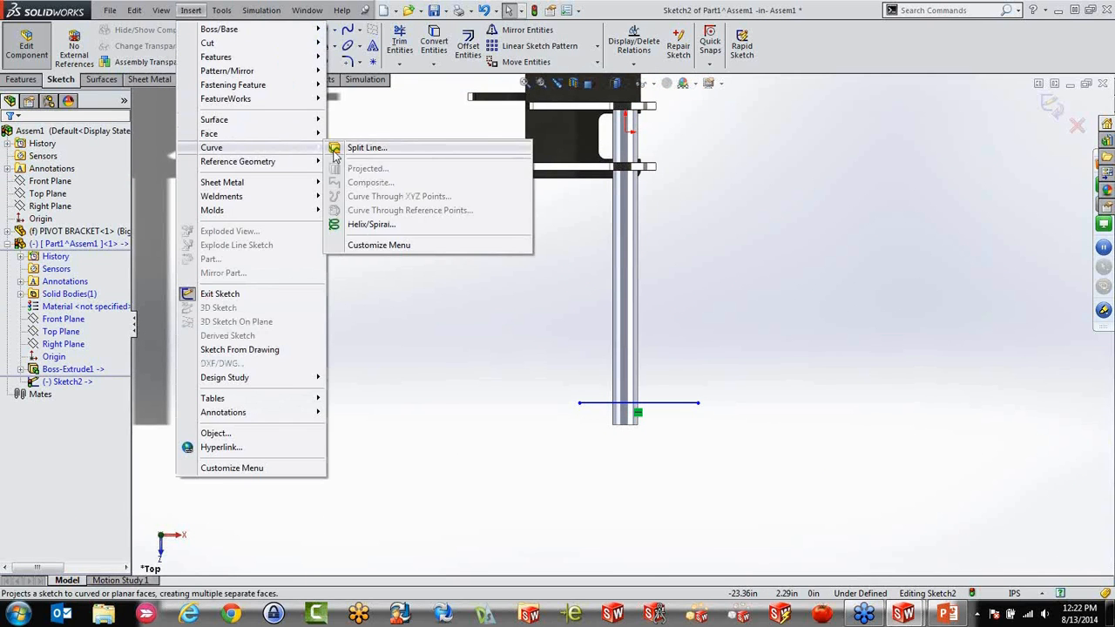
pyautogui.click(366, 147)
pyautogui.click(624, 387)
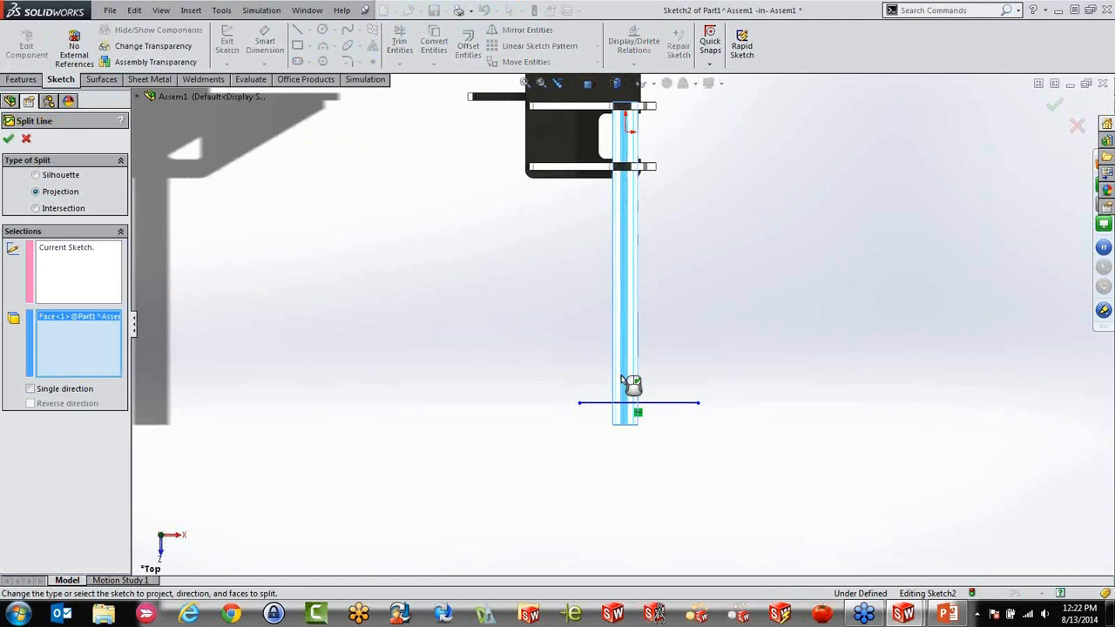
pyautogui.press('Return')
pyautogui.moveTo(531, 426); pyautogui.dragTo(637, 406, button='middle')
pyautogui.click(528, 368)
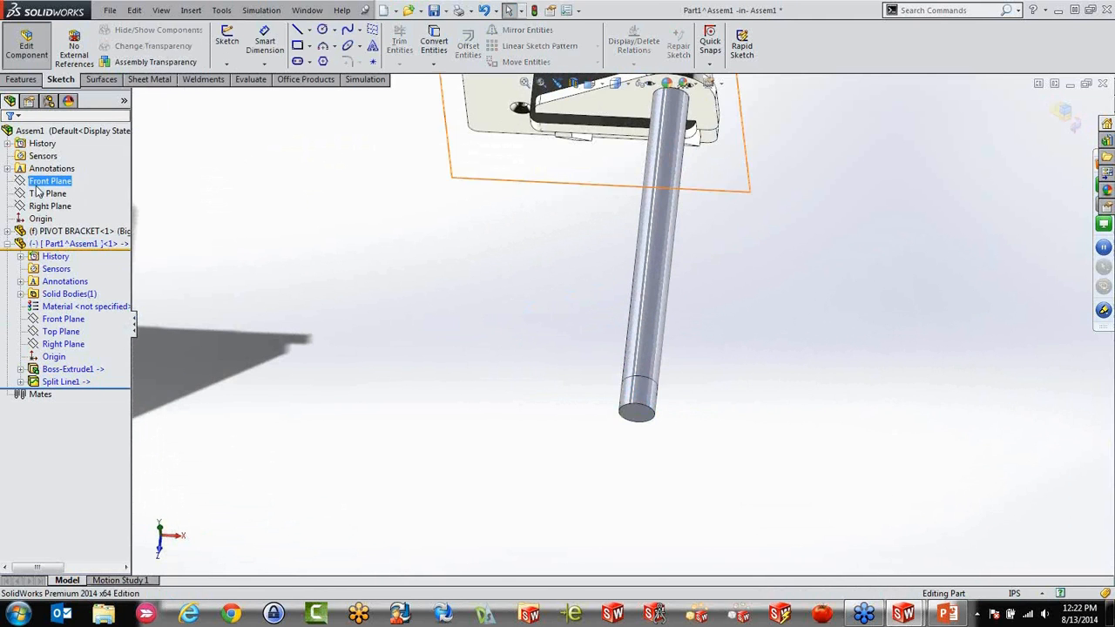
pyautogui.click(28, 52)
# Create a new static simulation study for the assembly
pyautogui.scroll(3, 530, 334)
pyautogui.moveTo(531, 334); pyautogui.dragTo(398, 266, button='middle')
pyautogui.scroll(-3, 727, 258)
pyautogui.scroll(-2, 727, 258)
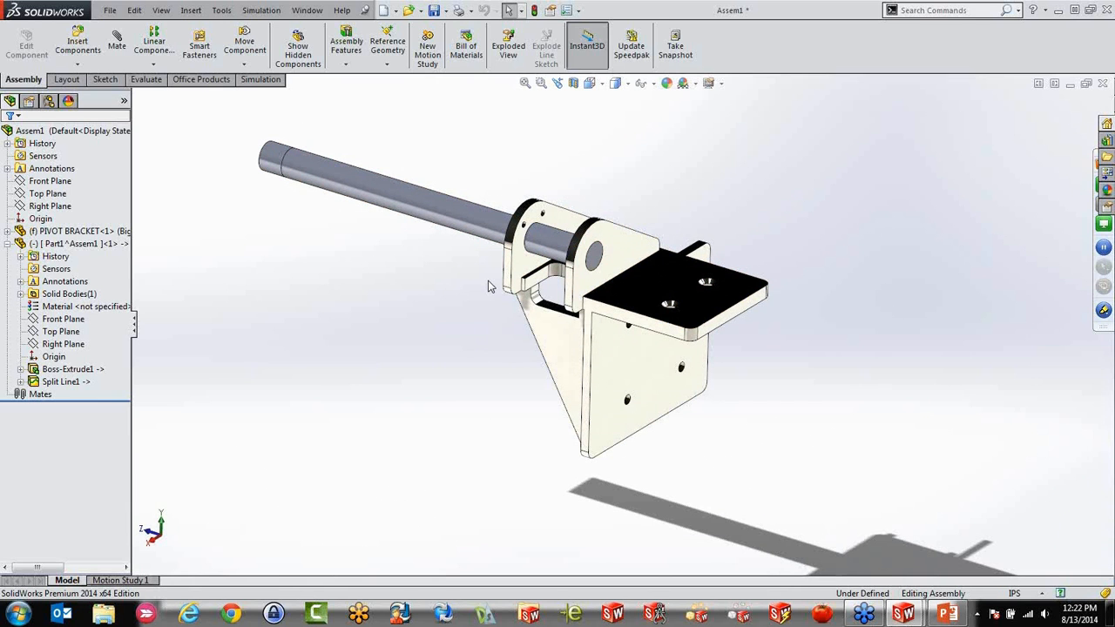
pyautogui.click(262, 82)
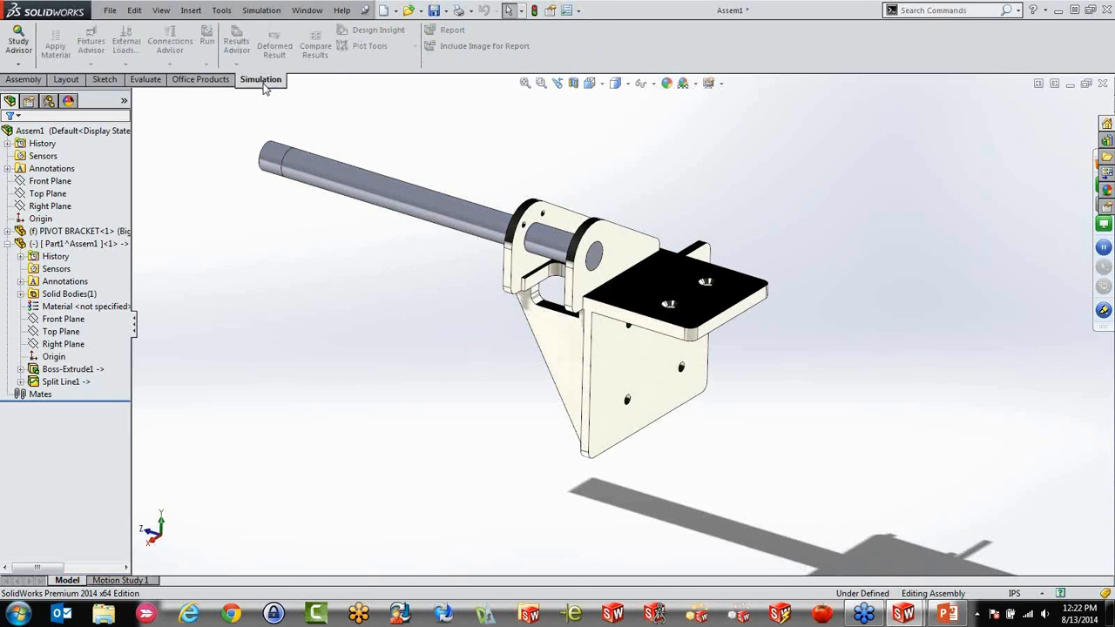
pyautogui.click(18, 63)
pyautogui.click(27, 91)
pyautogui.click(8, 139)
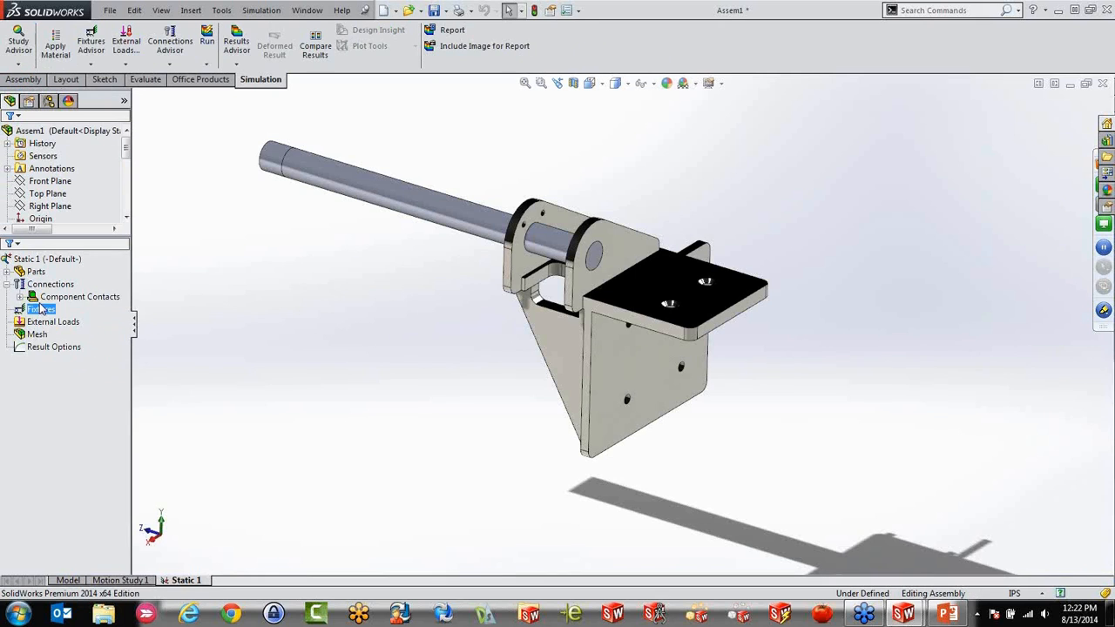
# Apply the Stainless Steel (ferritic) material to the rod part in the study
pyautogui.doubleClick(38, 272)
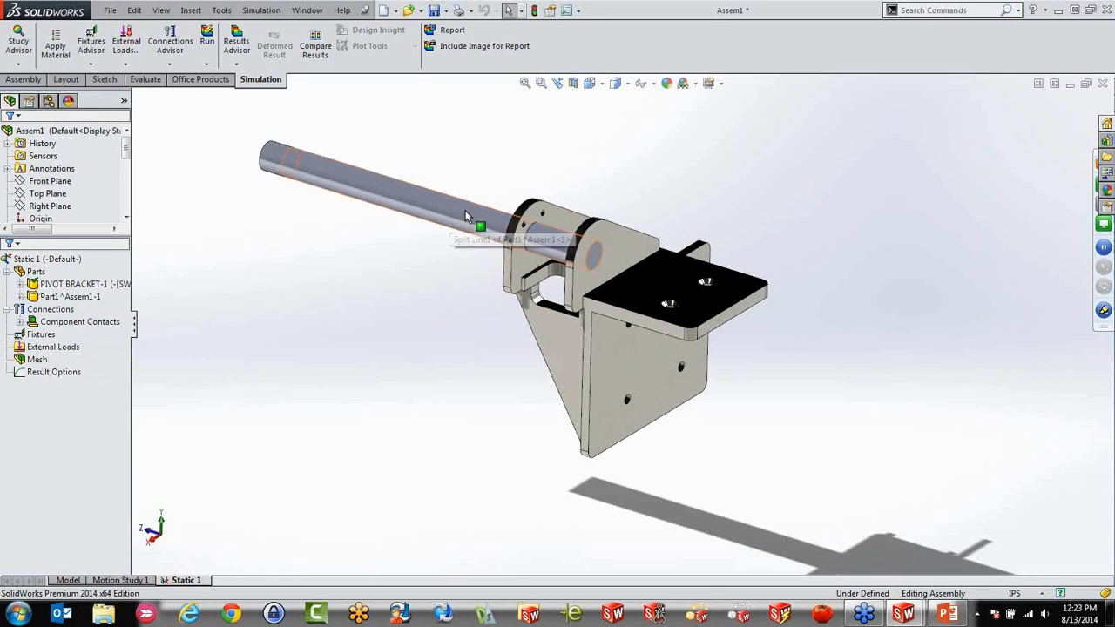
pyautogui.scroll(-1, 488, 240)
pyautogui.click(77, 297)
pyautogui.rightClick(78, 302)
pyautogui.click(113, 306)
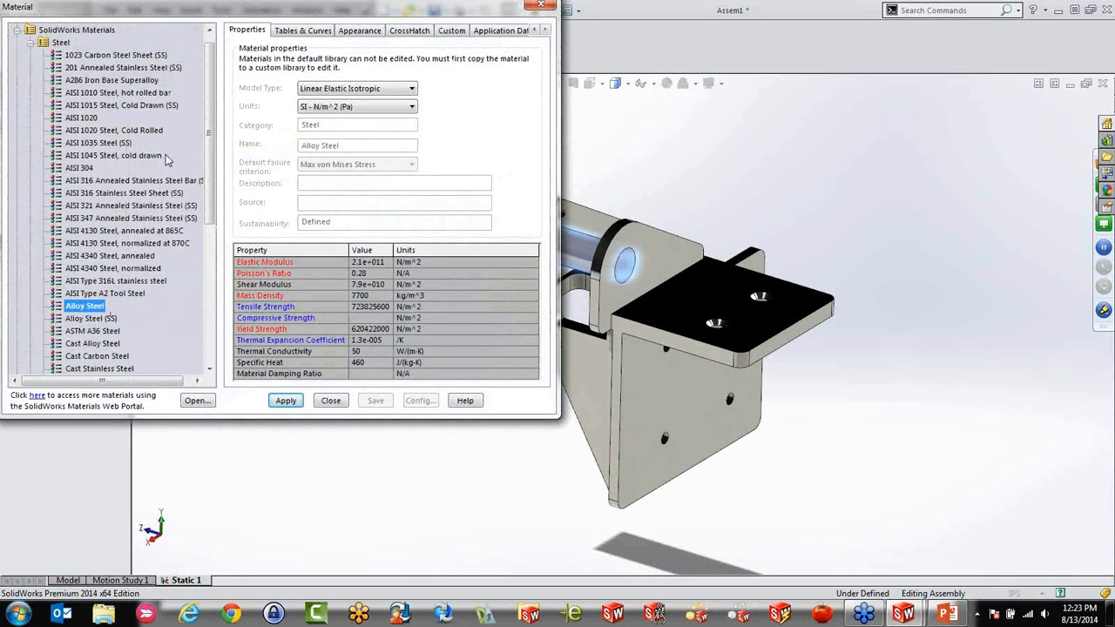
pyautogui.scroll(-2, 213, 122)
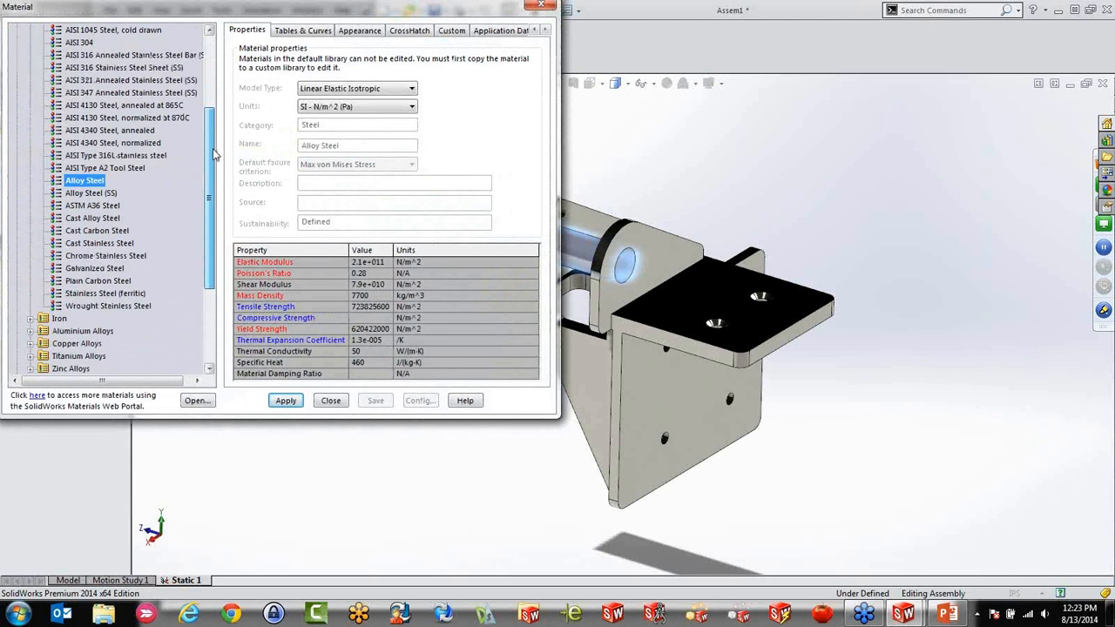
pyautogui.click(106, 294)
pyautogui.click(286, 401)
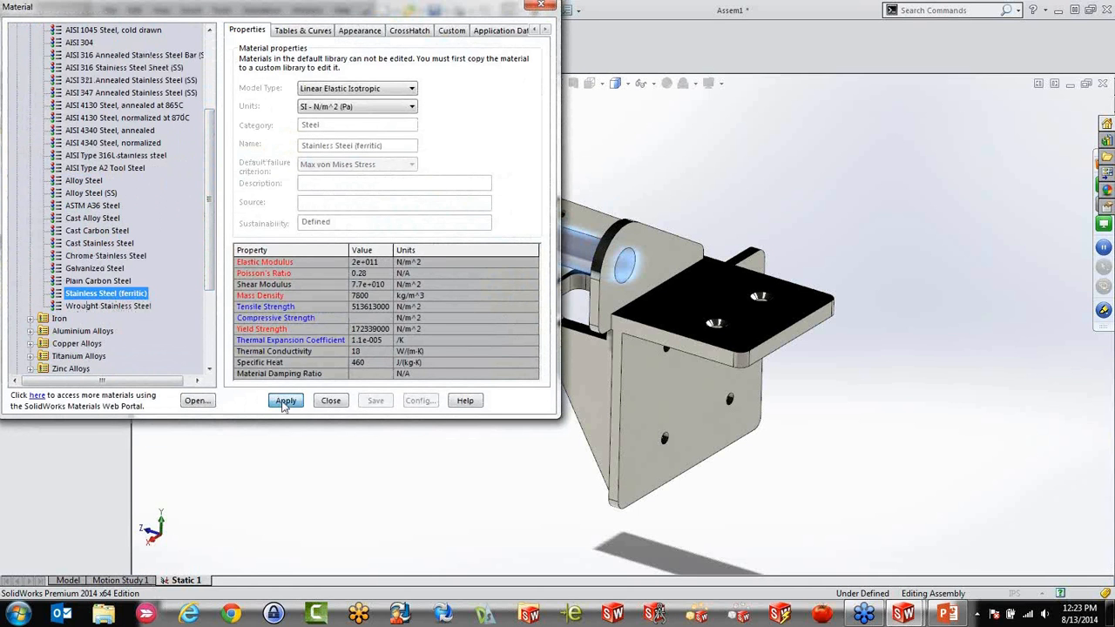
pyautogui.click(331, 401)
# Start a manually selected contact set in the study and set its type to Bonded
pyautogui.scroll(-2, 439, 337)
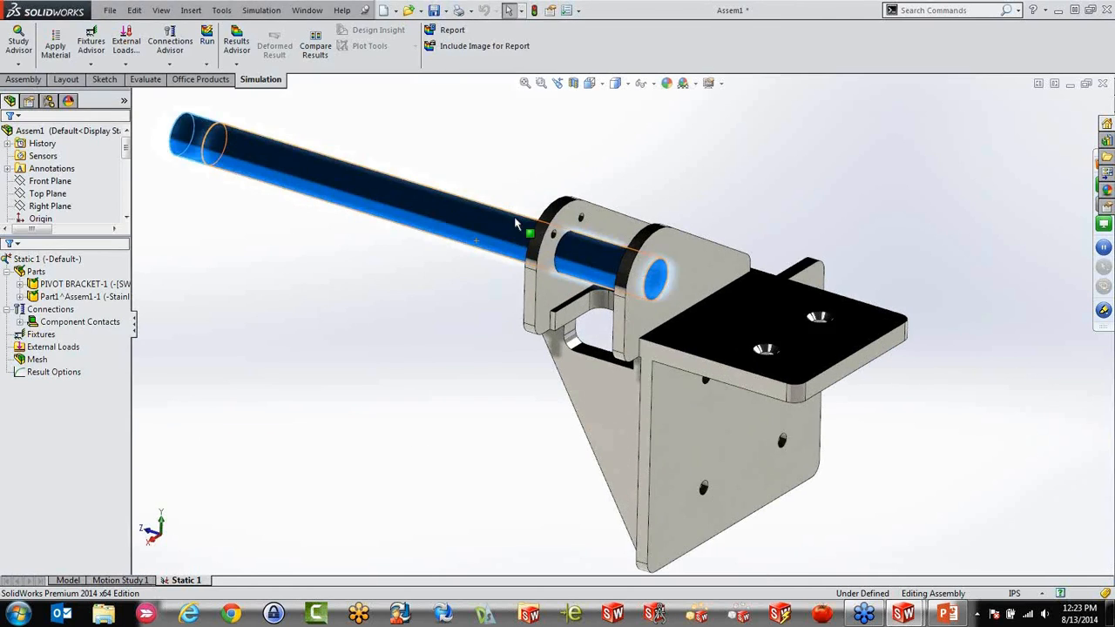
pyautogui.moveTo(439, 307); pyautogui.dragTo(429, 333, button='middle')
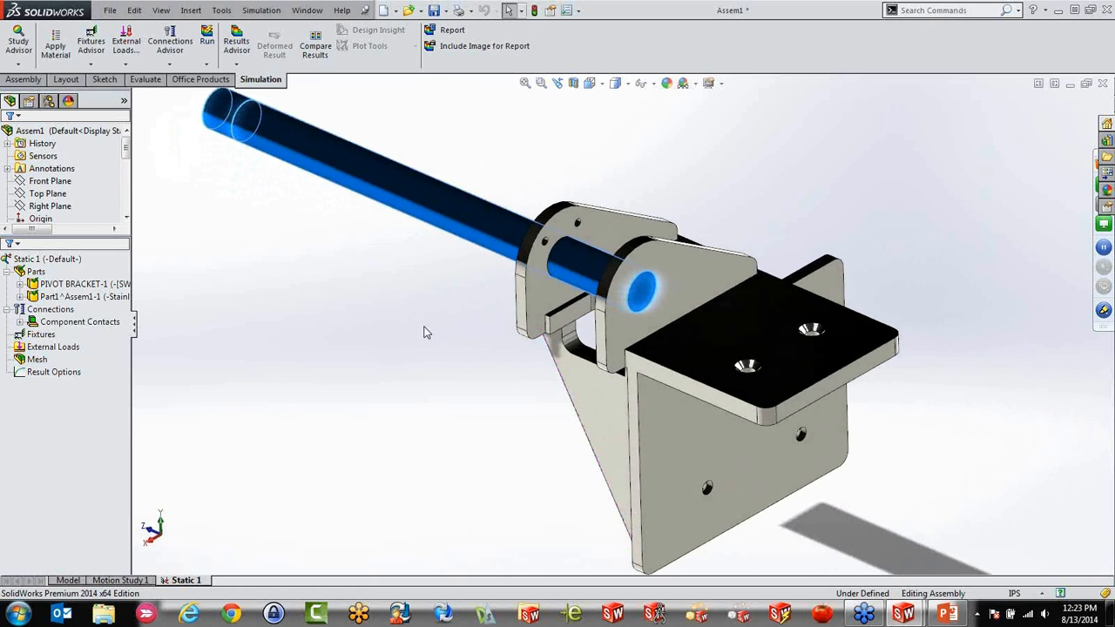
pyautogui.click(425, 331)
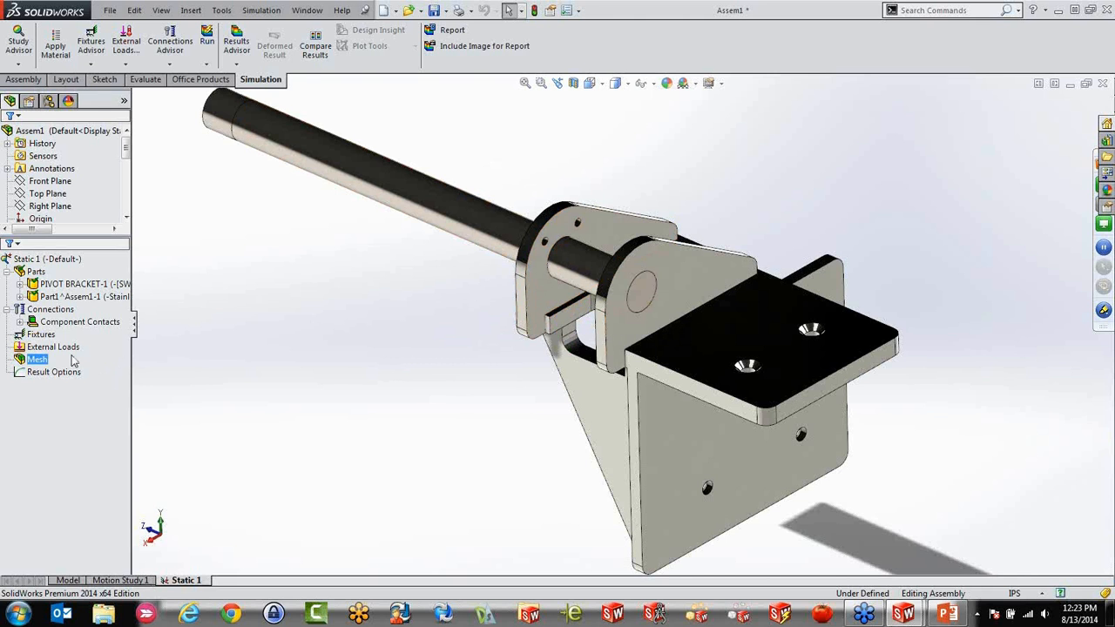
pyautogui.click(70, 312)
pyautogui.rightClick(69, 311)
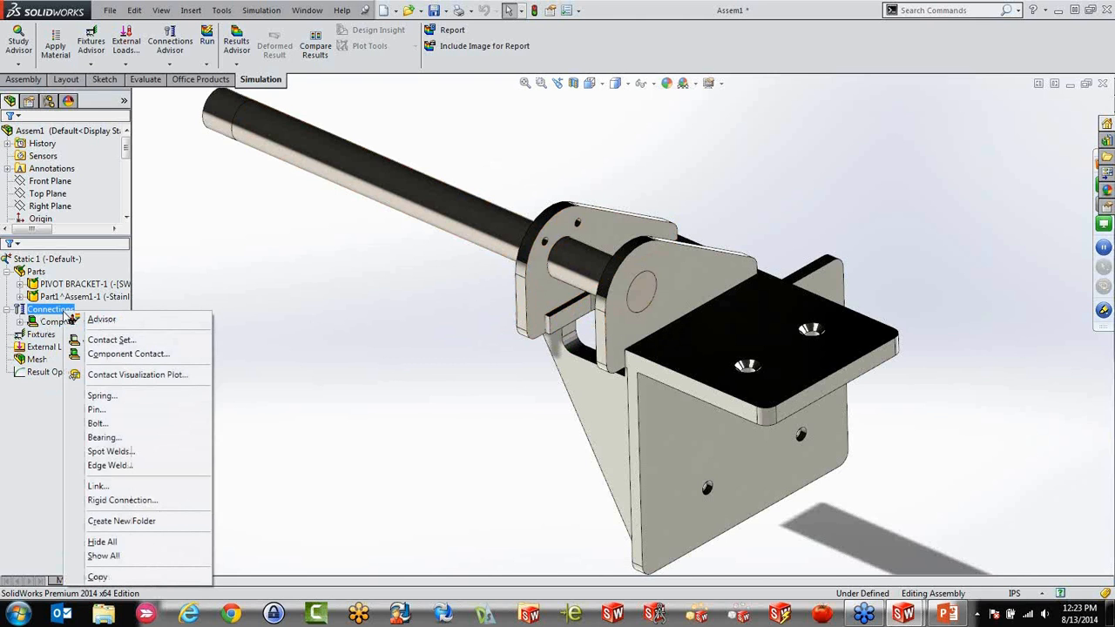
pyautogui.click(112, 340)
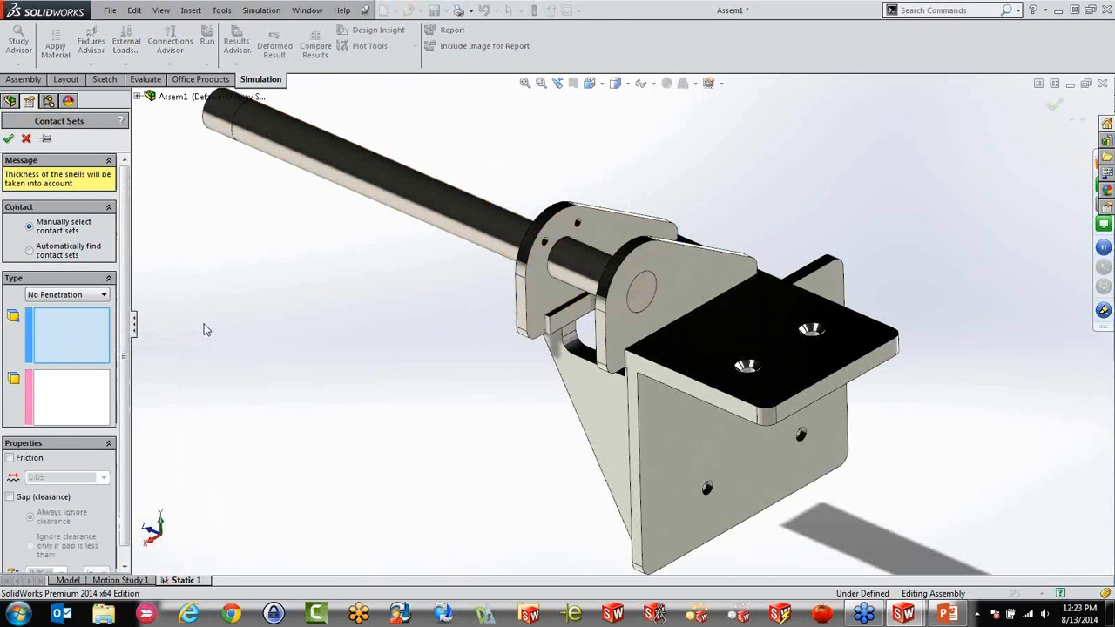
pyautogui.click(102, 296)
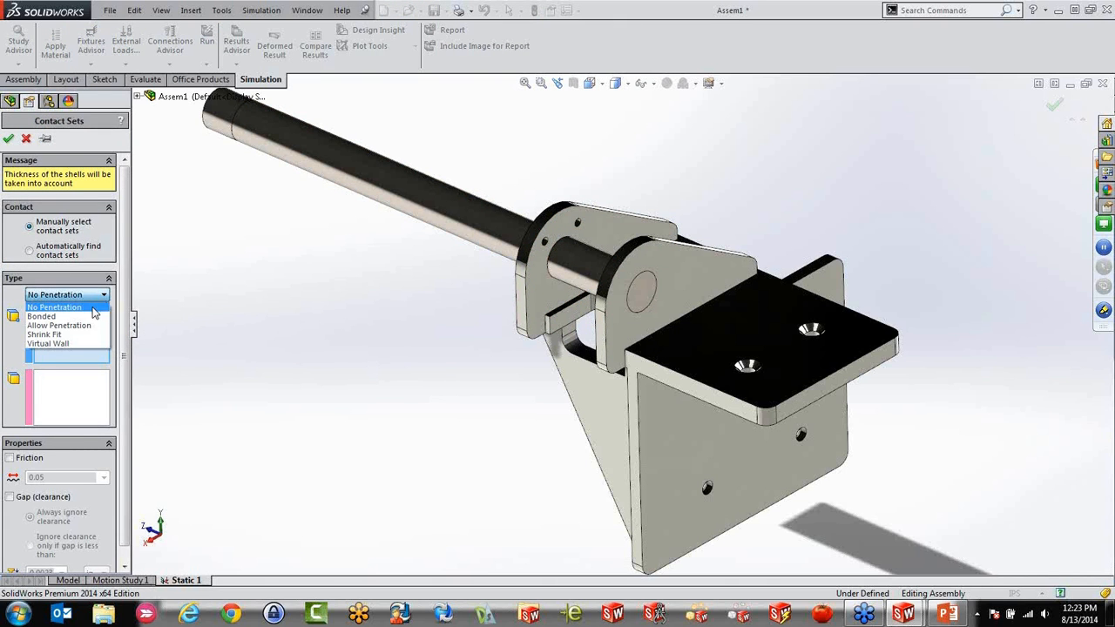
pyautogui.click(40, 316)
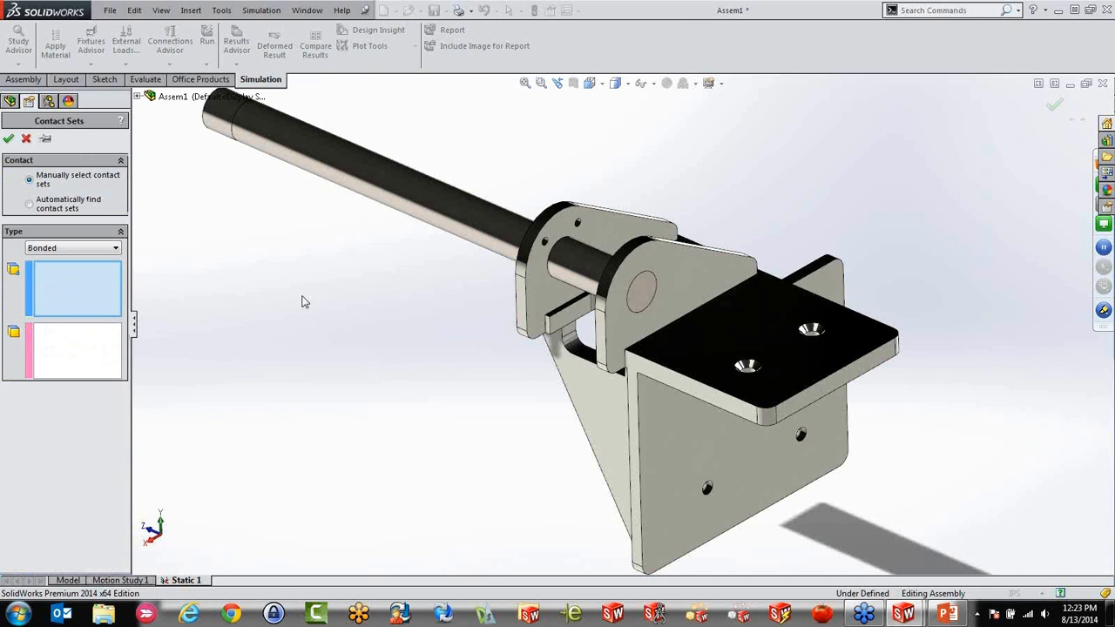
# Bond the rod's long cylindrical face to the inner hole faces of both bracket lugs
pyautogui.click(462, 228)
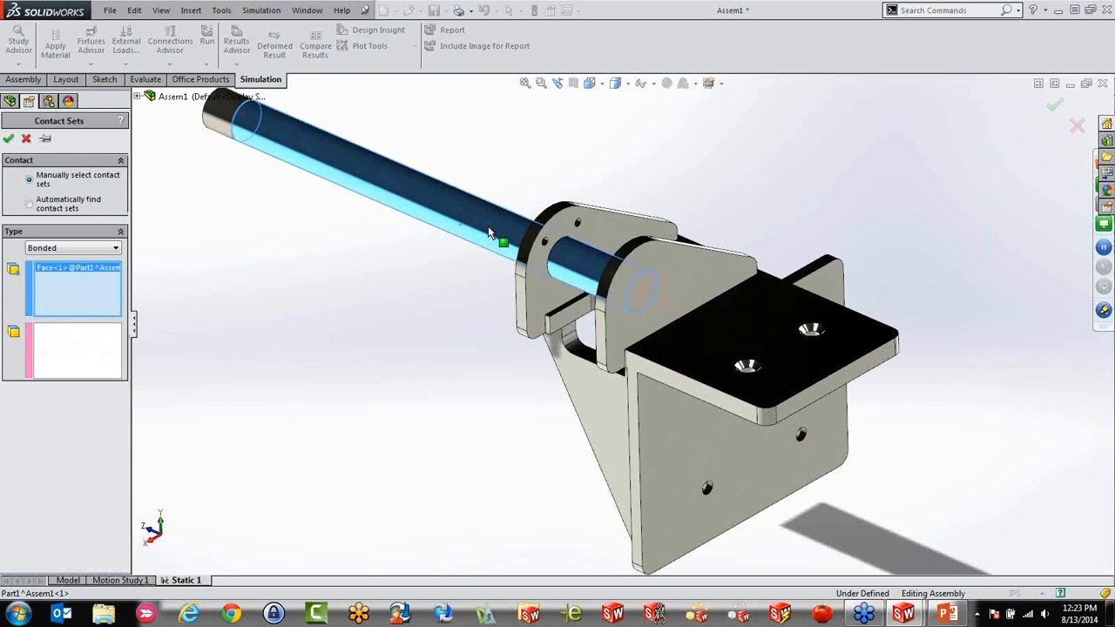
pyautogui.click(77, 363)
pyautogui.scroll(-6, 645, 268)
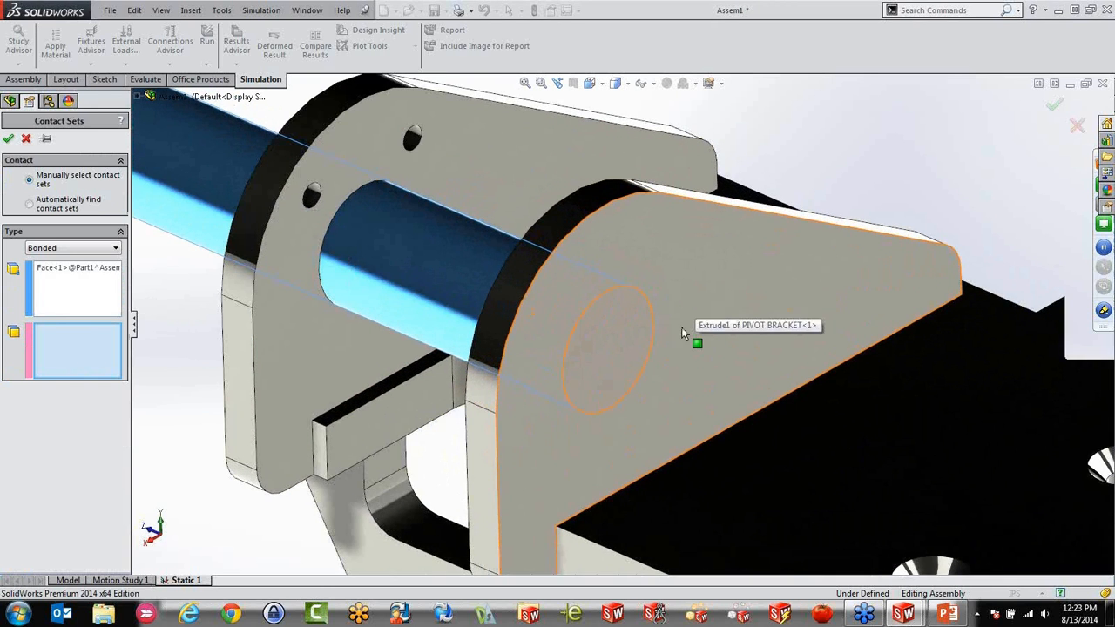
pyautogui.rightClick(645, 326)
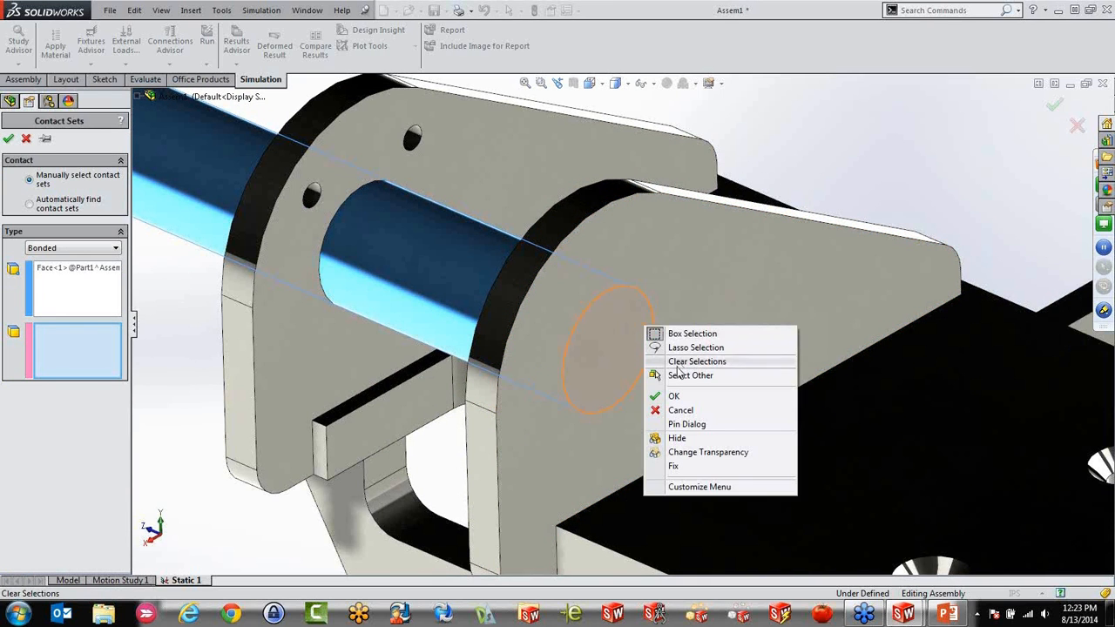
pyautogui.click(683, 376)
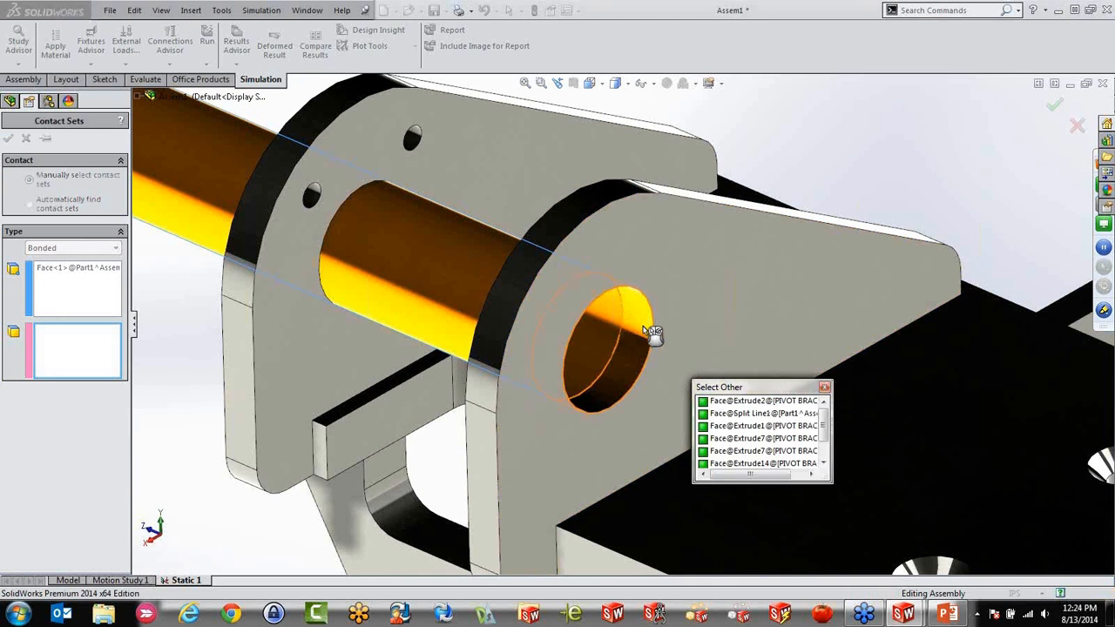
pyautogui.click(652, 332)
pyautogui.rightClick(393, 199)
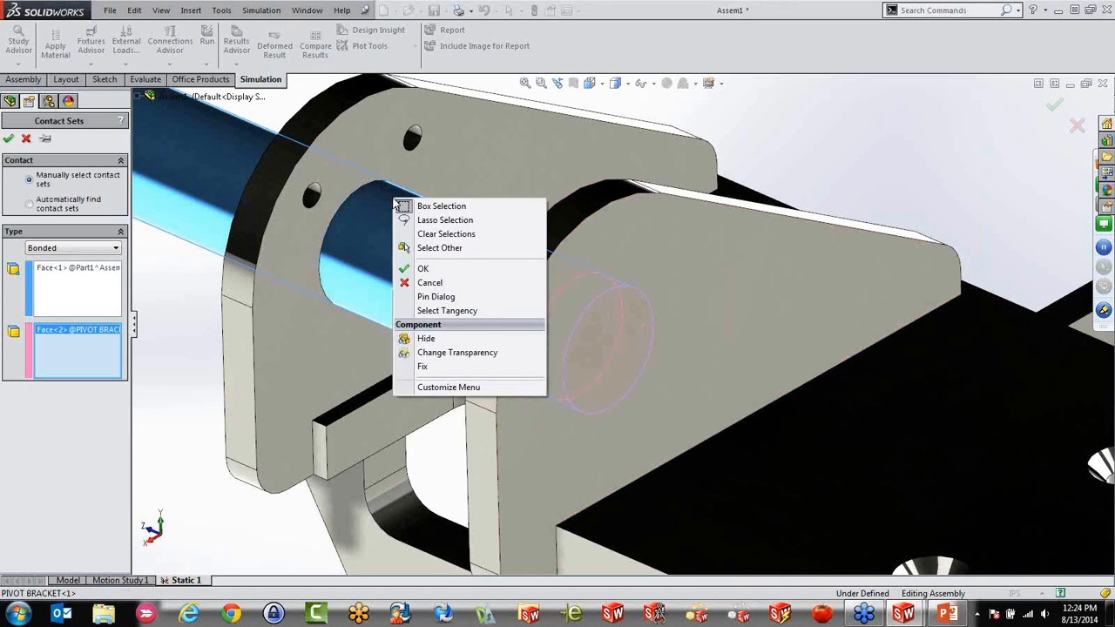
pyautogui.click(436, 249)
pyautogui.click(403, 230)
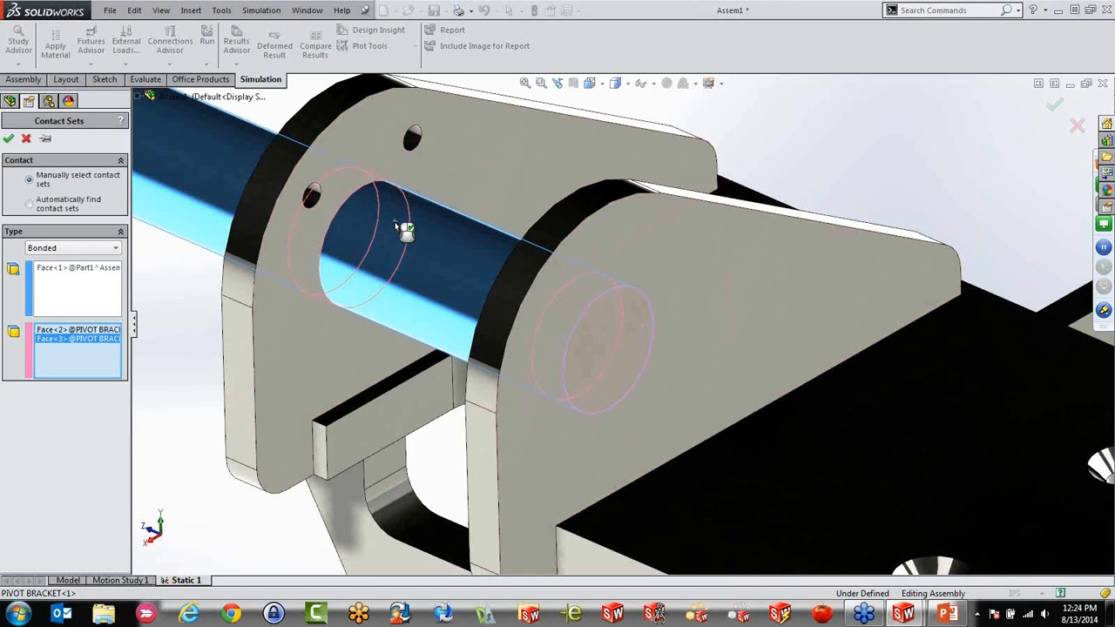
pyautogui.click(9, 139)
# Apply a Fixed Geometry fixture to the outer face of the bracket's vertical plate and the underside of its horizontal plate
pyautogui.scroll(5, 427, 309)
pyautogui.scroll(2, 490, 300)
pyautogui.click(44, 348)
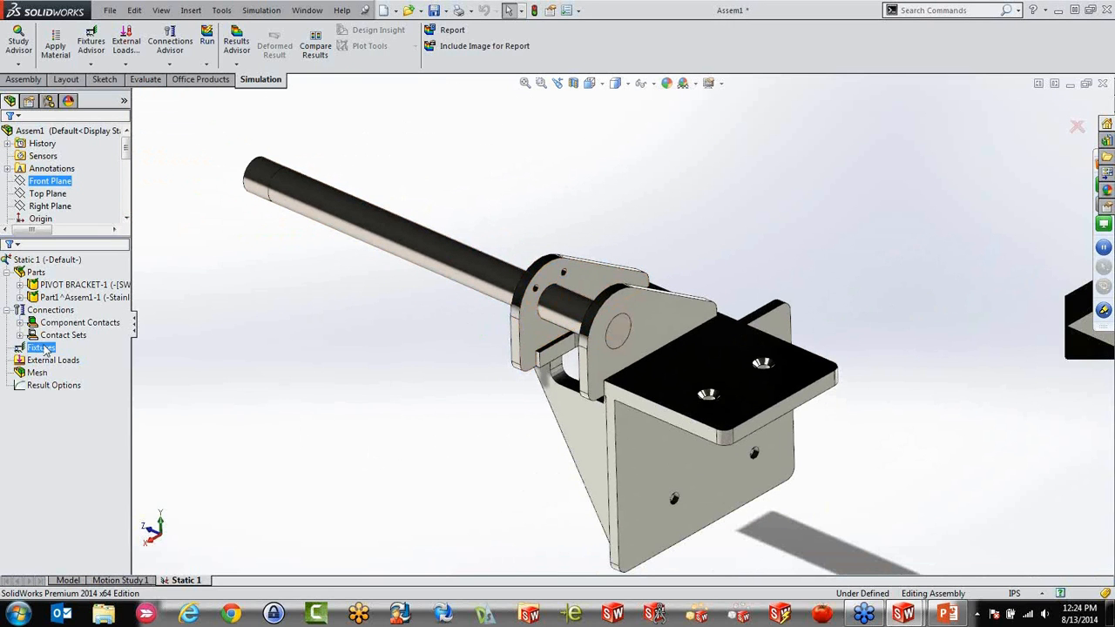
pyautogui.rightClick(46, 349)
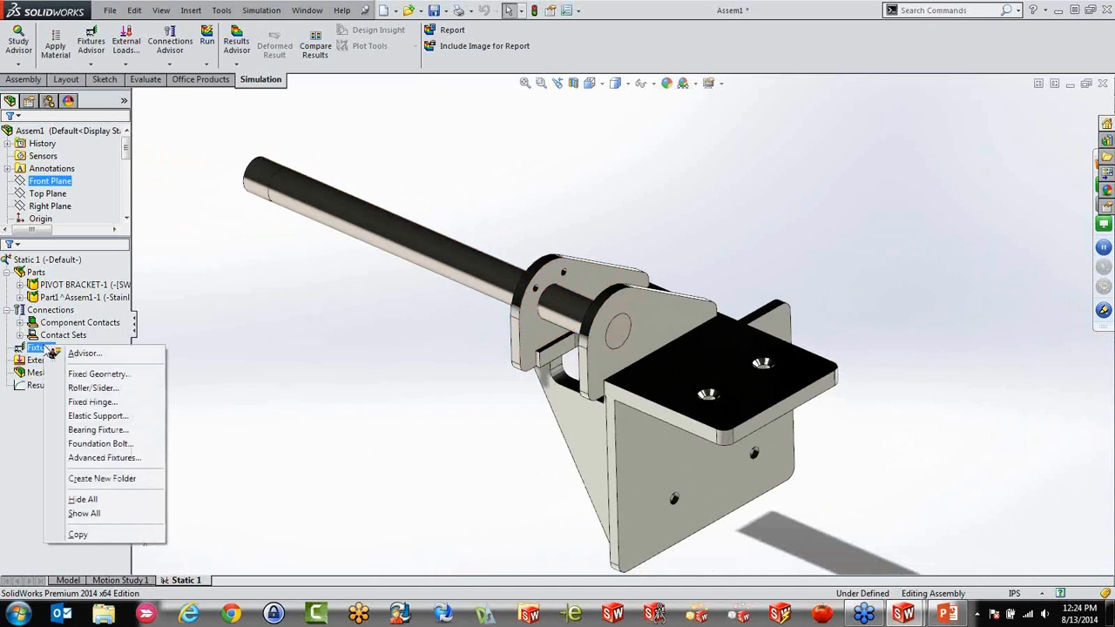
pyautogui.click(82, 374)
pyautogui.moveTo(482, 488); pyautogui.dragTo(461, 368, button='middle')
pyautogui.click(703, 346)
pyautogui.click(702, 328)
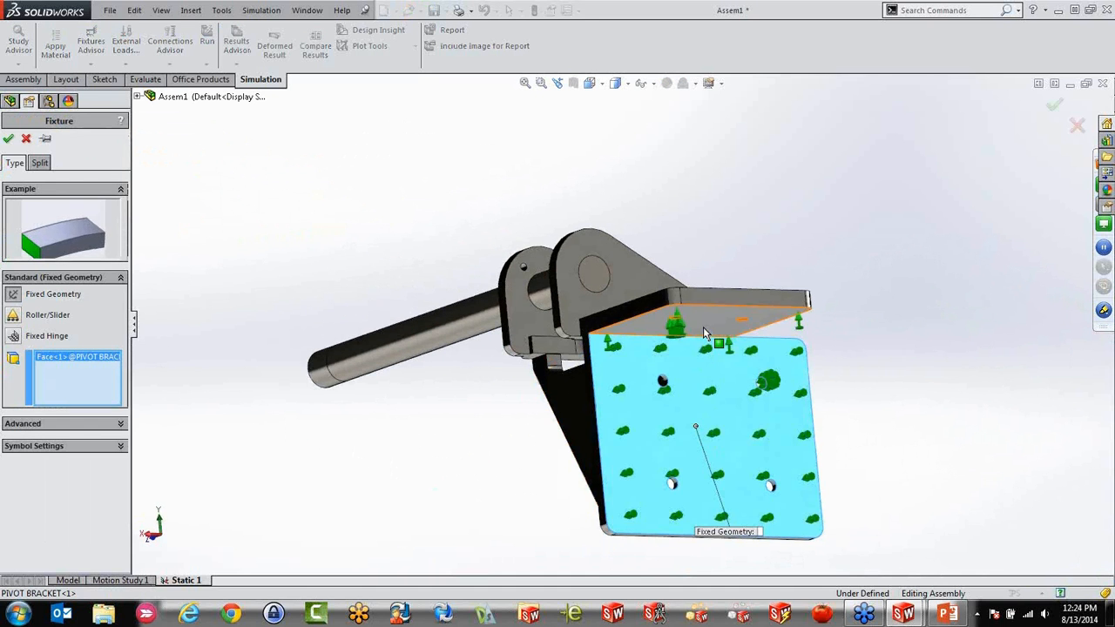
pyautogui.moveTo(665, 338); pyautogui.dragTo(610, 470, button='middle')
pyautogui.click(9, 139)
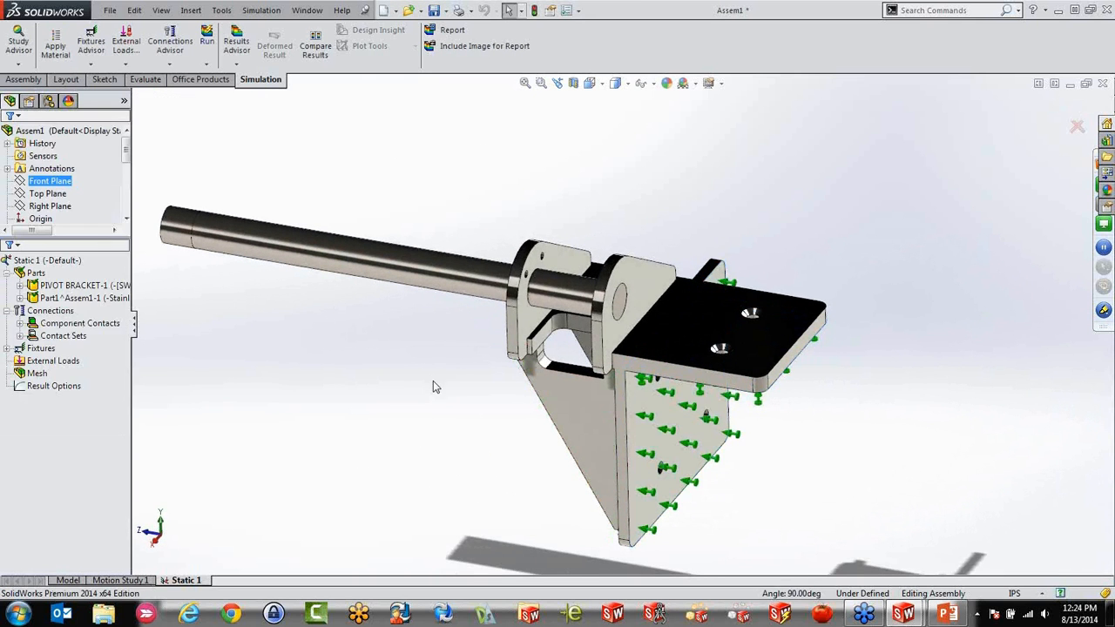
# Add a force on the short split face at the rod's free end, with the assembly's Top Plane as its direction reference
pyautogui.rightClick(56, 362)
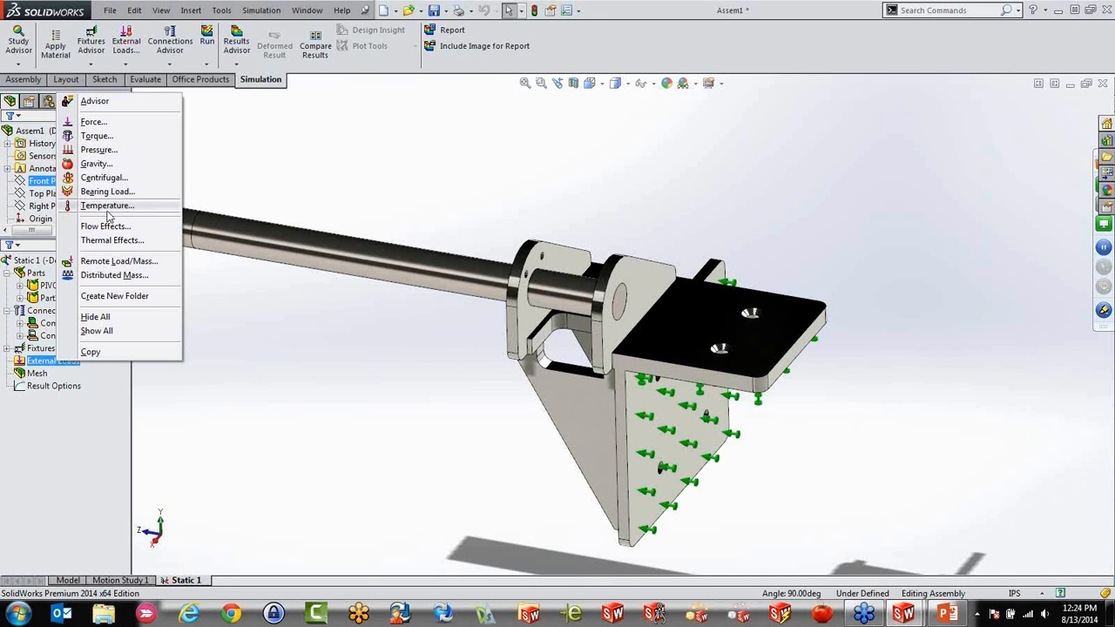
pyautogui.click(93, 122)
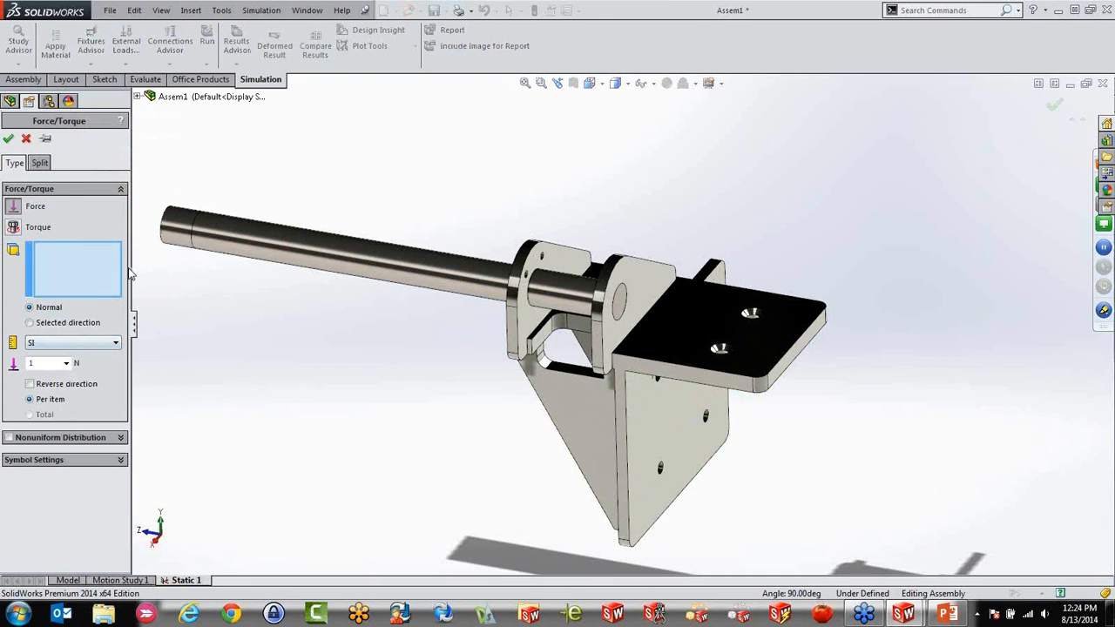
pyautogui.click(177, 222)
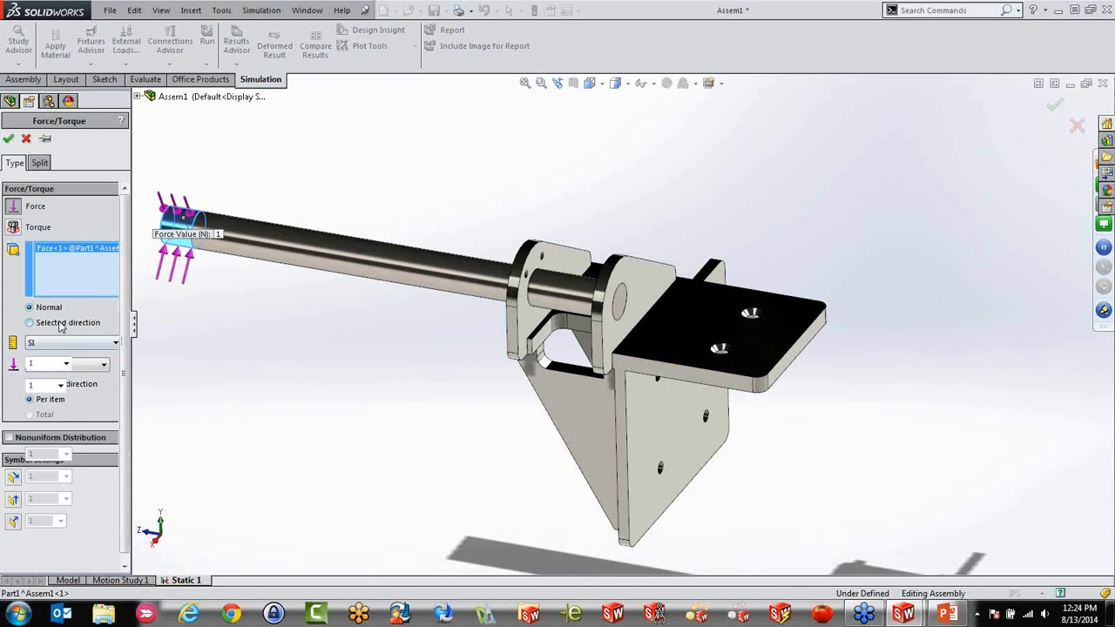
pyautogui.click(29, 322)
pyautogui.click(137, 97)
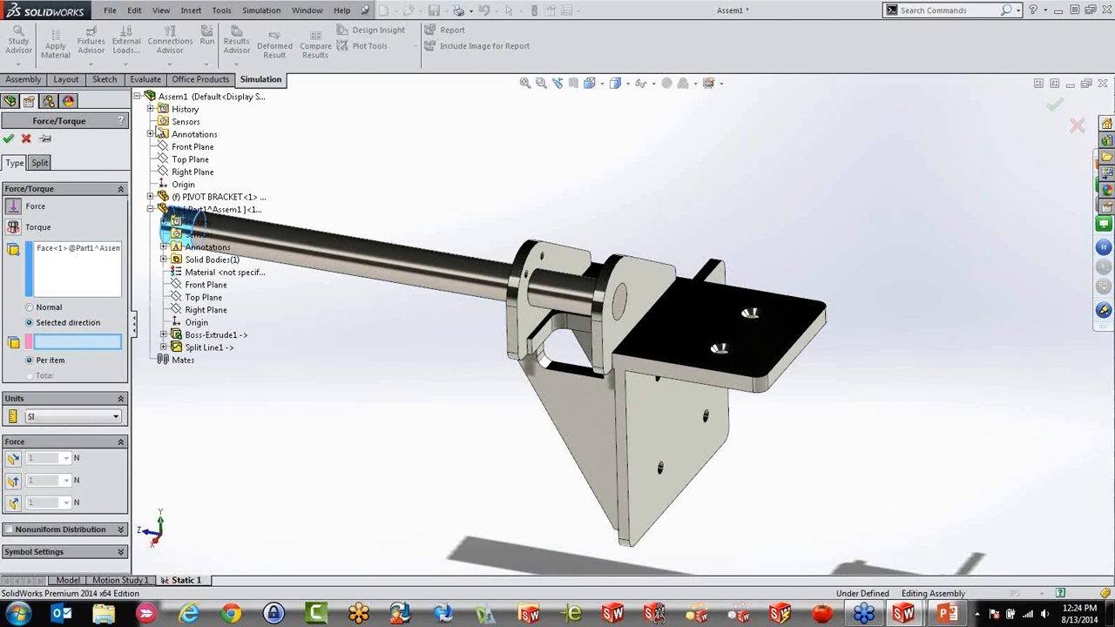
pyautogui.click(183, 161)
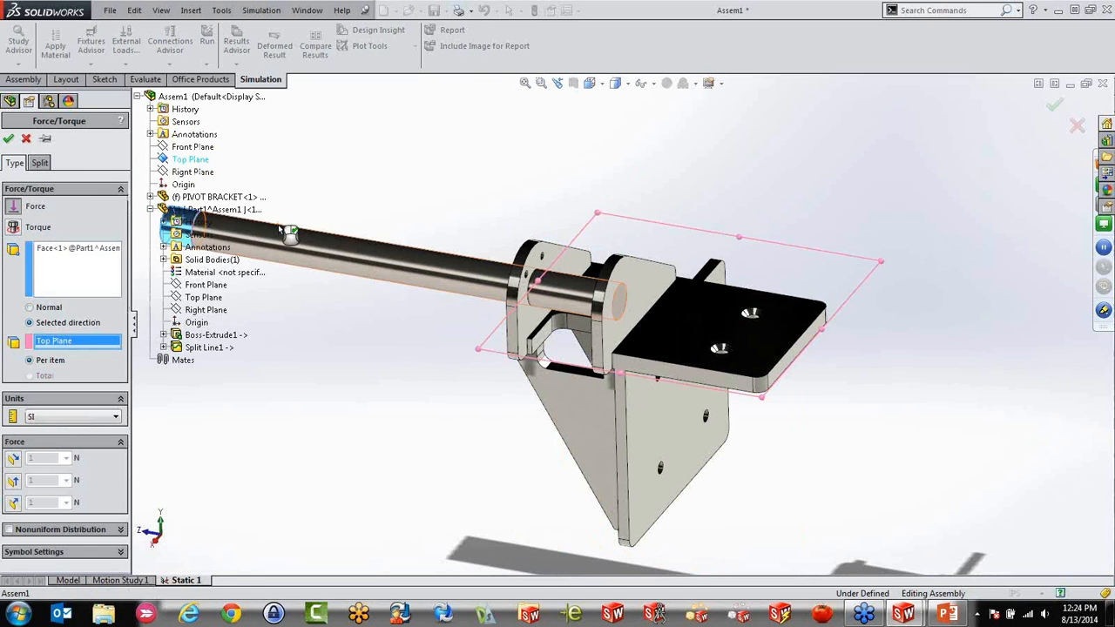
# Set the force normal to the plane to 100 N and reverse it so it acts downward on the rod
pyautogui.press('z')
pyautogui.scroll(-5, 338, 378)
pyautogui.click(13, 503)
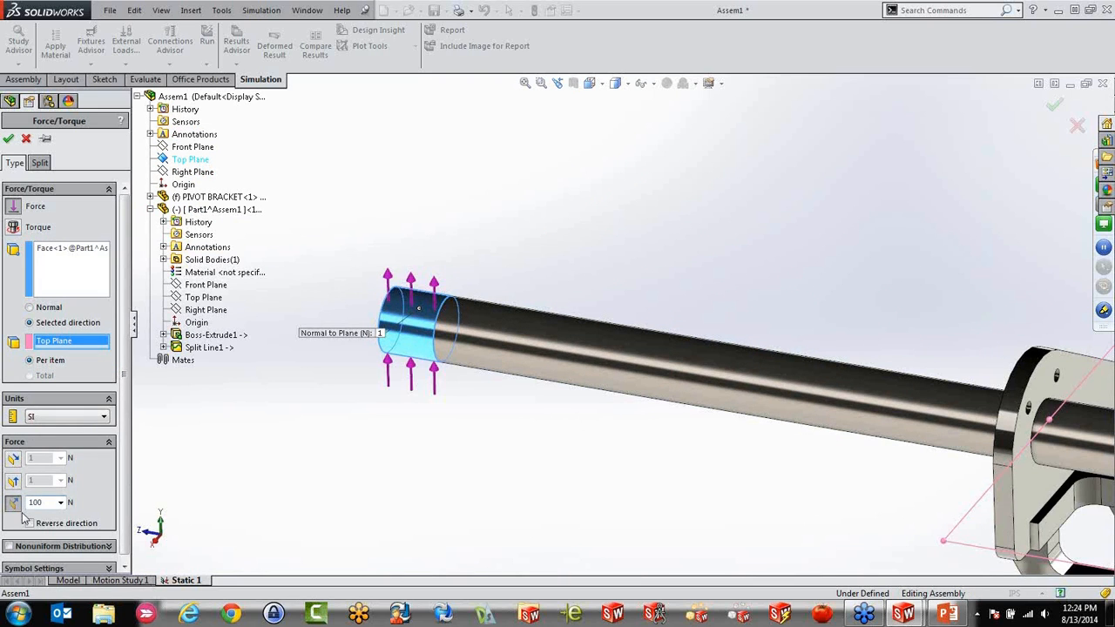
pyautogui.click(33, 525)
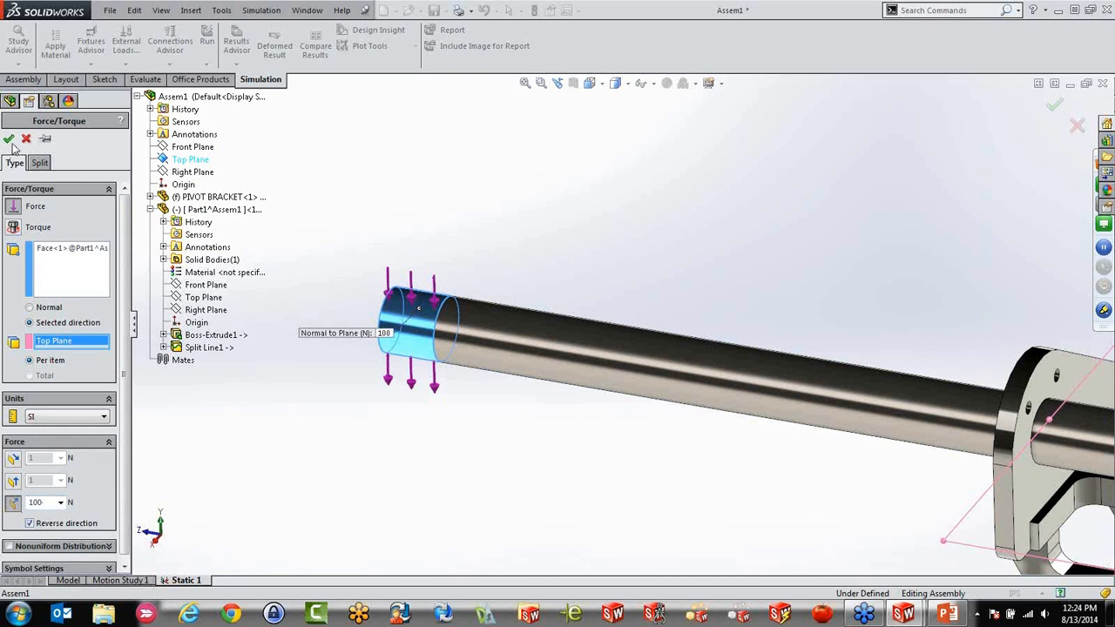
pyautogui.click(9, 139)
# Run the static study
pyautogui.scroll(5, 391, 350)
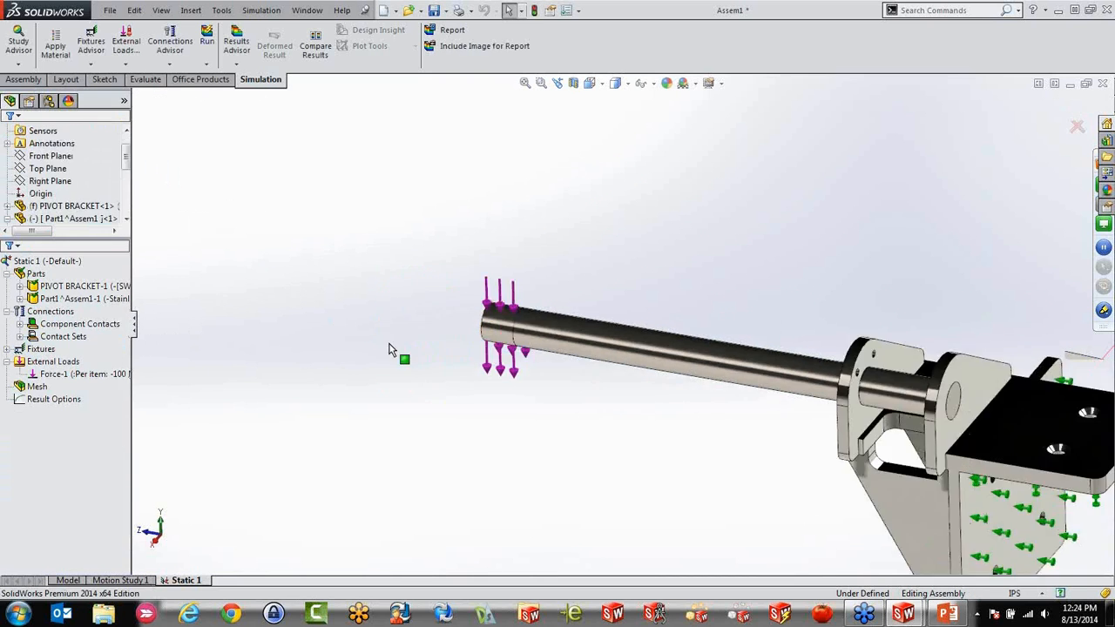
pyautogui.scroll(-3, 880, 480)
pyautogui.rightClick(26, 261)
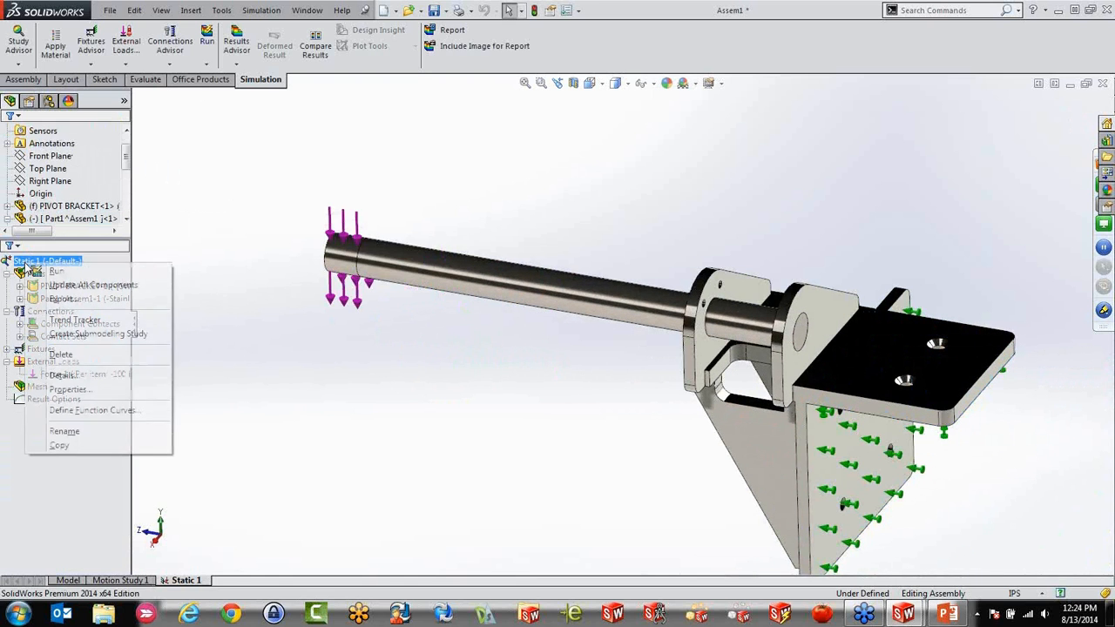
pyautogui.click(57, 271)
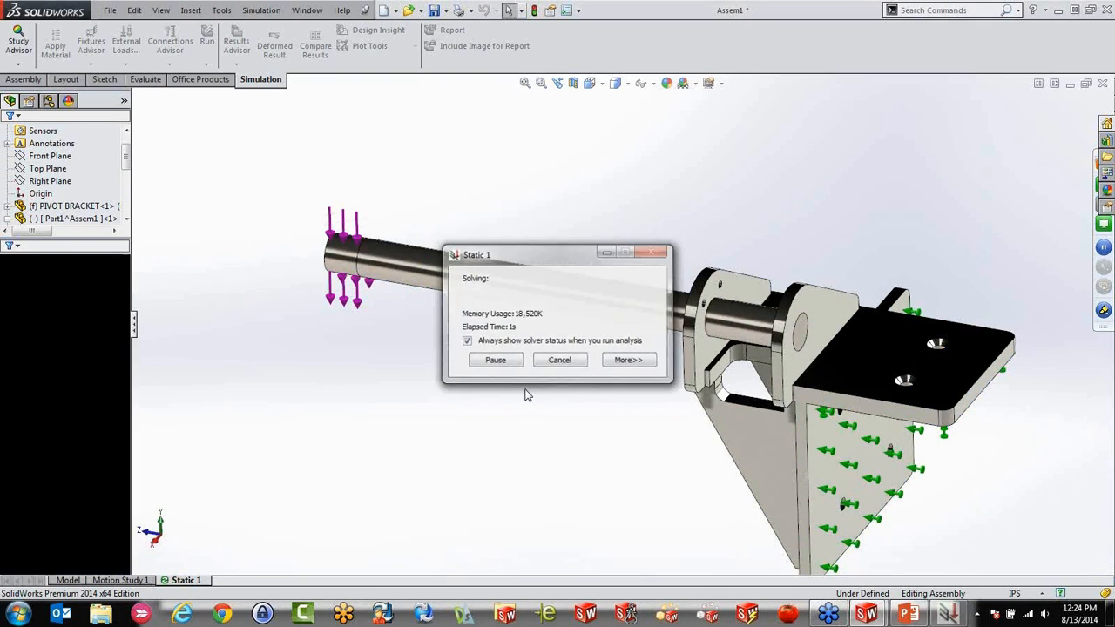
# Examine the von Mises stress plot around the rod, the bracket lugs and the filleted cutout between them
pyautogui.moveTo(521, 387); pyautogui.dragTo(559, 536, button='middle')
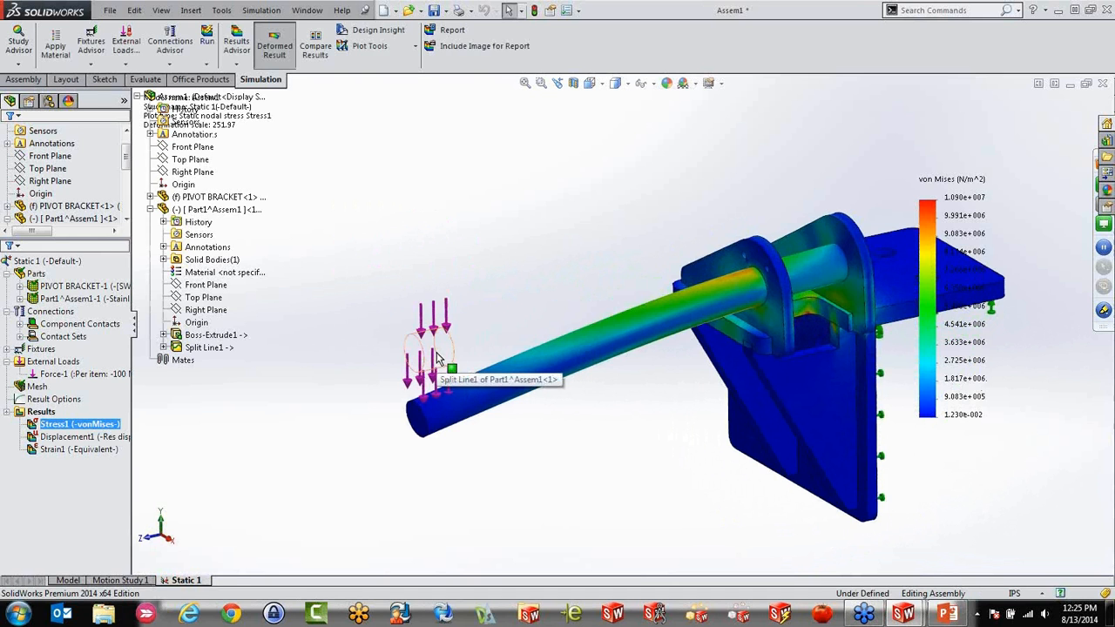
pyautogui.scroll(2, 721, 288)
pyautogui.scroll(-2, 721, 288)
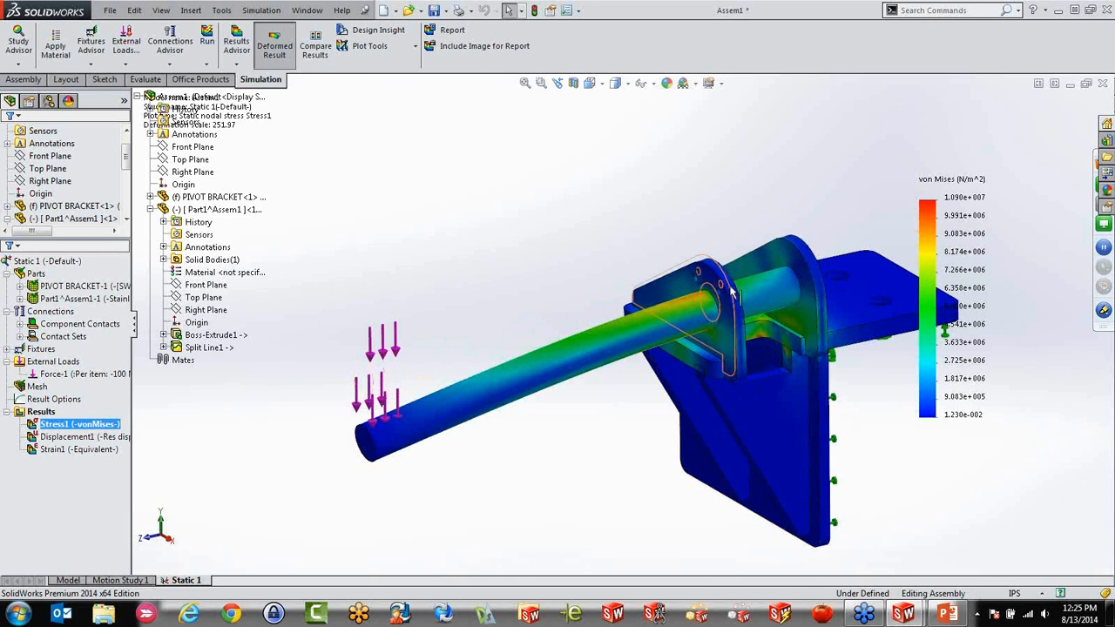
pyautogui.scroll(-6, 737, 373)
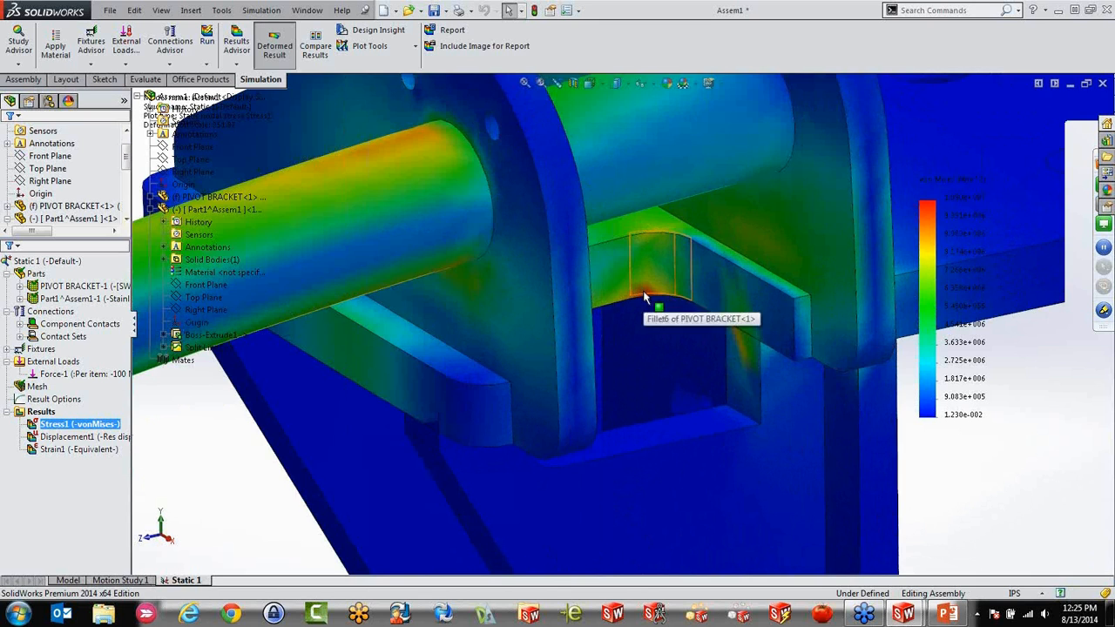
pyautogui.scroll(5, 642, 298)
pyautogui.scroll(3, 642, 293)
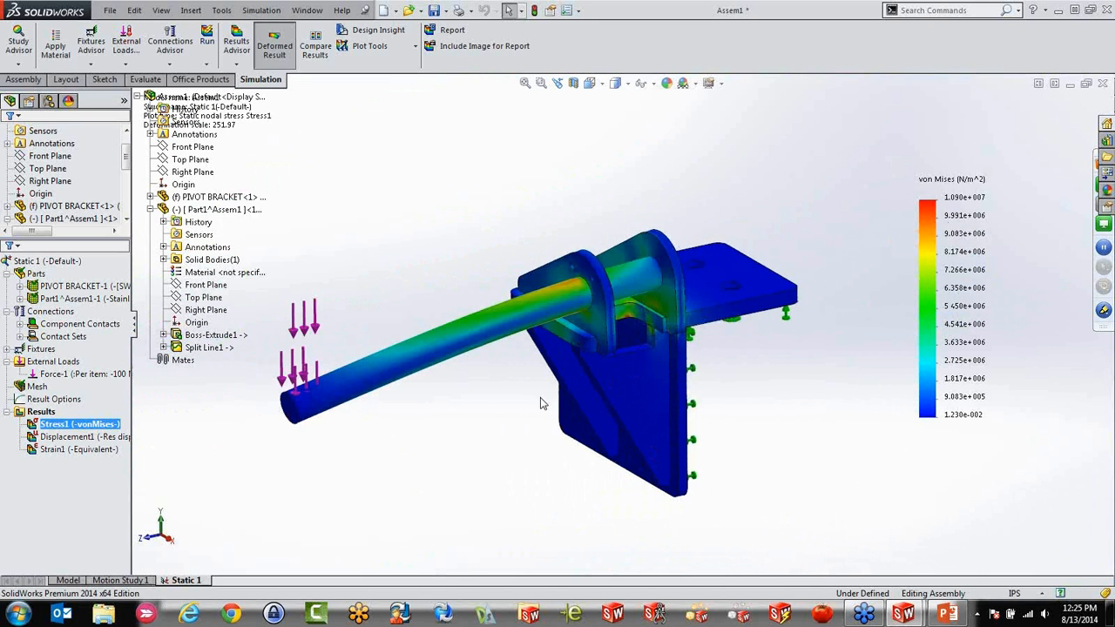
pyautogui.moveTo(472, 375)
pyautogui.mouseDown(button='middle')
pyautogui.moveTo(480, 361)
pyautogui.moveTo(464, 367)
pyautogui.moveTo(462, 390)
pyautogui.mouseUp(button='middle')
pyautogui.scroll(-3, 504, 357)
pyautogui.scroll(1, 503, 357)
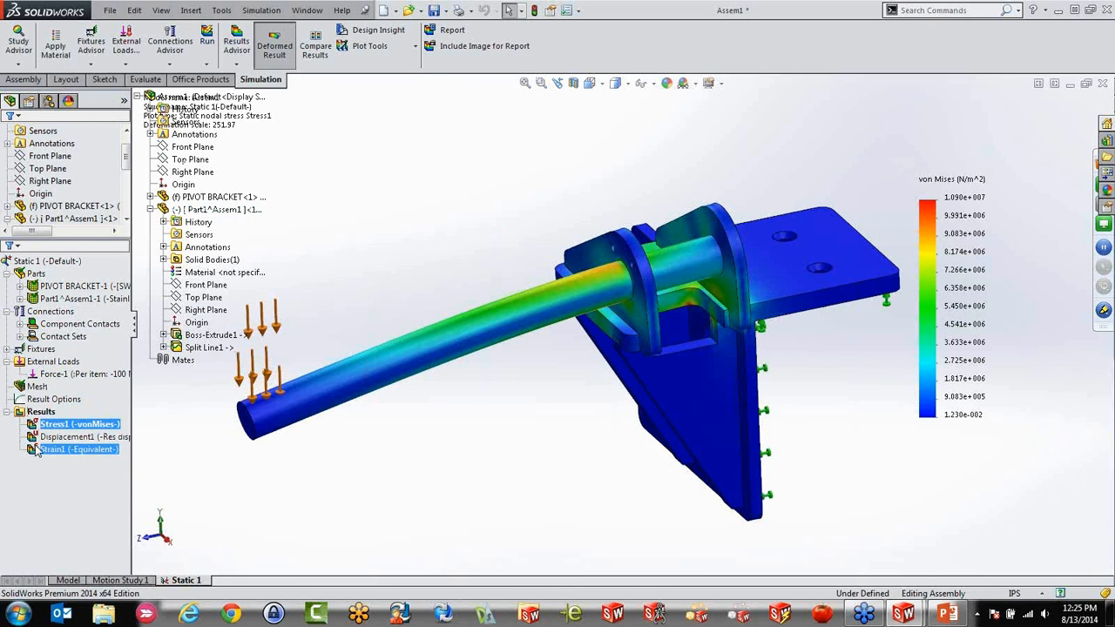
pyautogui.scroll(2, 462, 436)
pyautogui.scroll(-1, 505, 405)
pyautogui.moveTo(520, 421); pyautogui.dragTo(578, 378, button='middle')
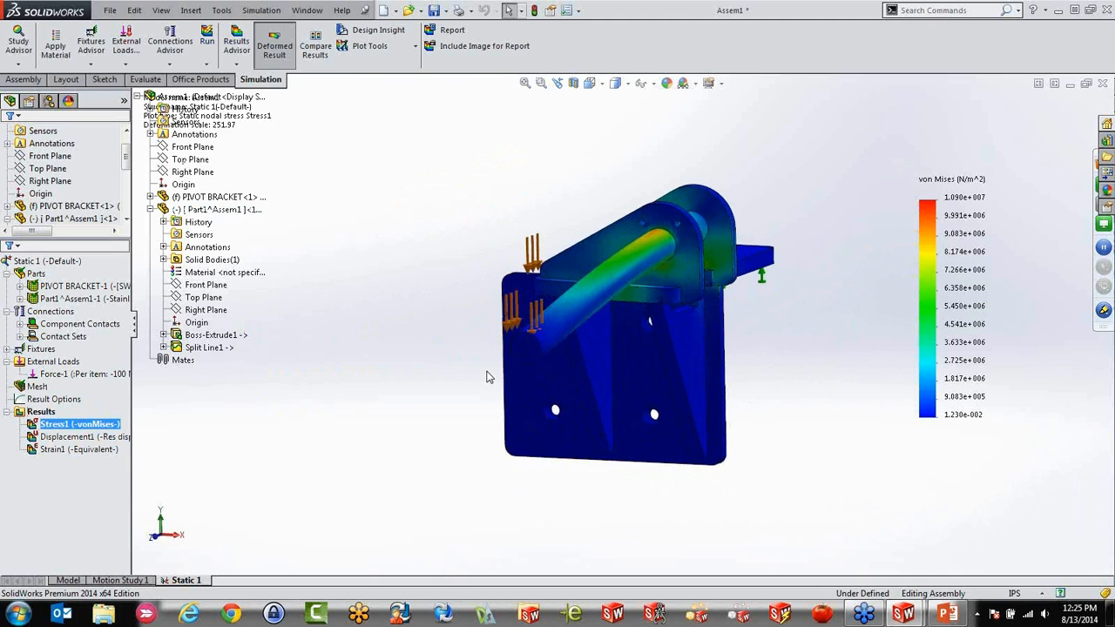
pyautogui.moveTo(556, 339); pyautogui.dragTo(500, 375, button='middle')
# Add a second force on the short split face at the rod's free end, with the assembly's Top Plane as its direction reference
pyautogui.rightClick(50, 361)
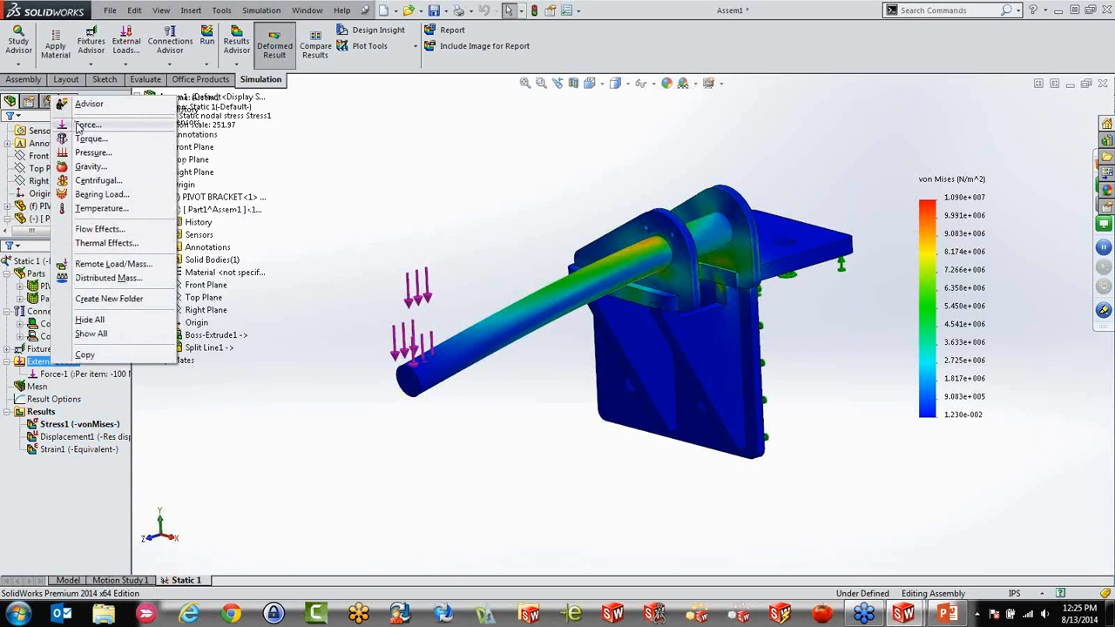
pyautogui.click(87, 124)
pyautogui.scroll(-2, 355, 312)
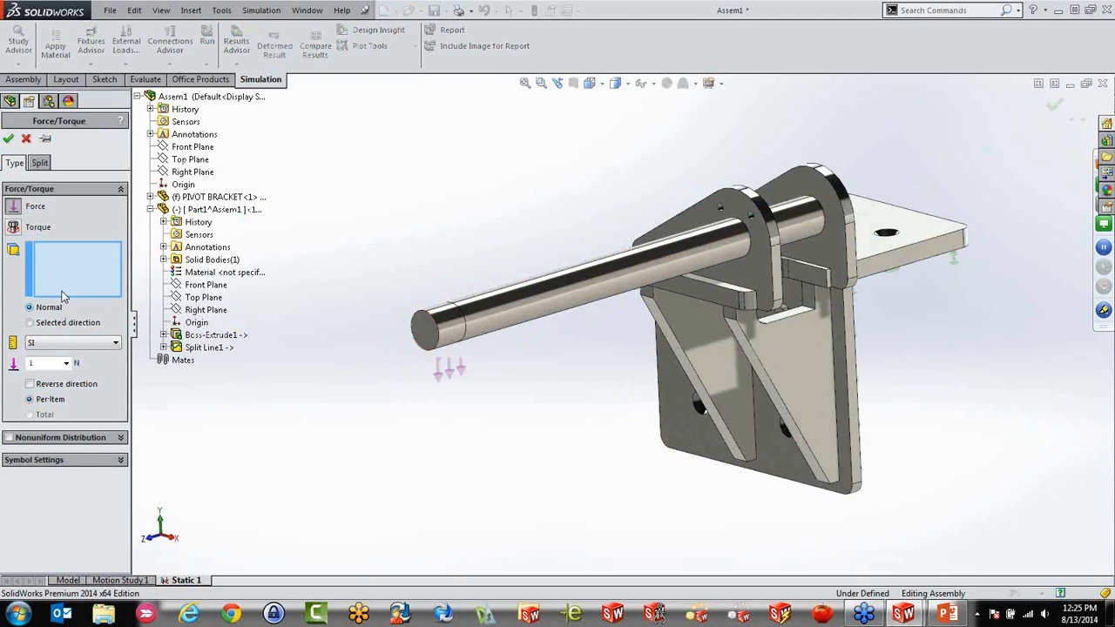
pyautogui.click(56, 324)
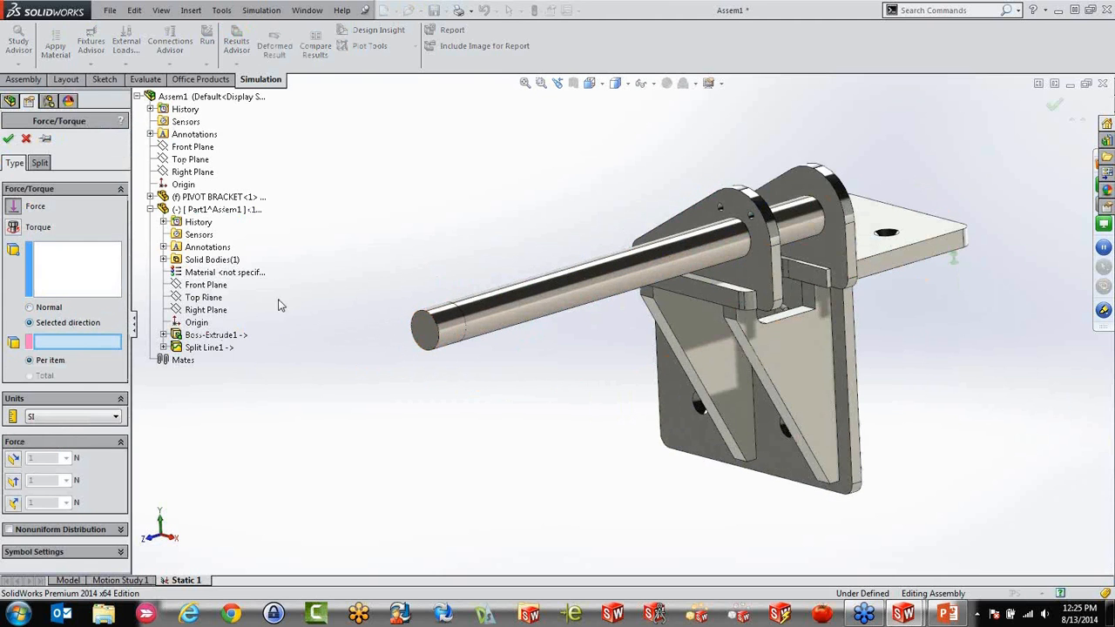
pyautogui.click(111, 283)
pyautogui.click(455, 324)
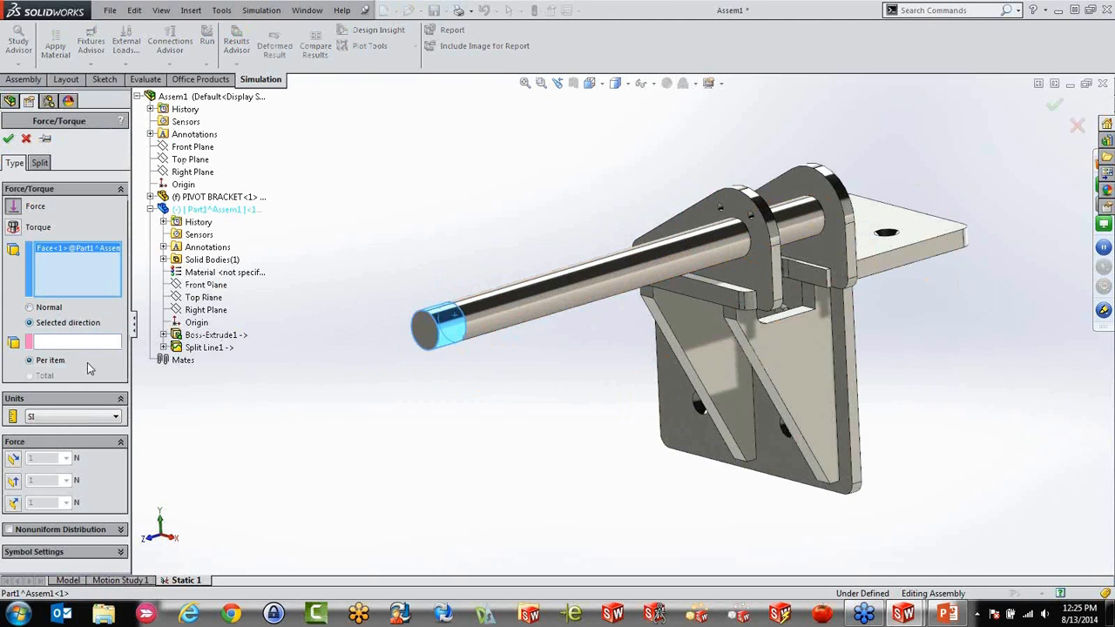
pyautogui.click(70, 345)
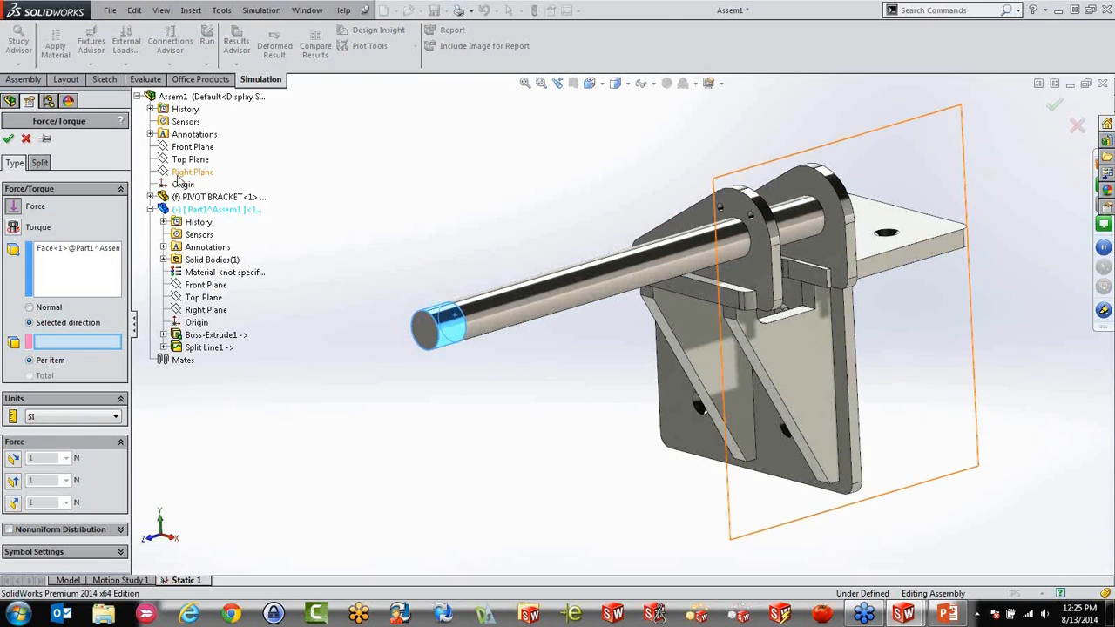
pyautogui.click(188, 160)
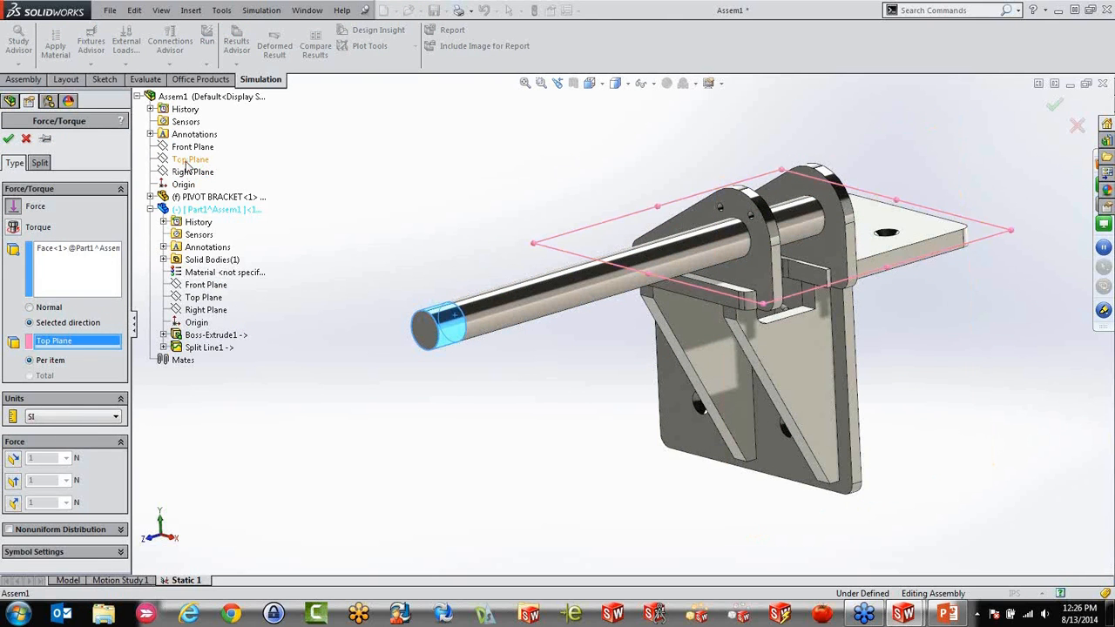
# Set the force along the plane's first direction to 100 N so it acts sideways on the rod
pyautogui.click(13, 481)
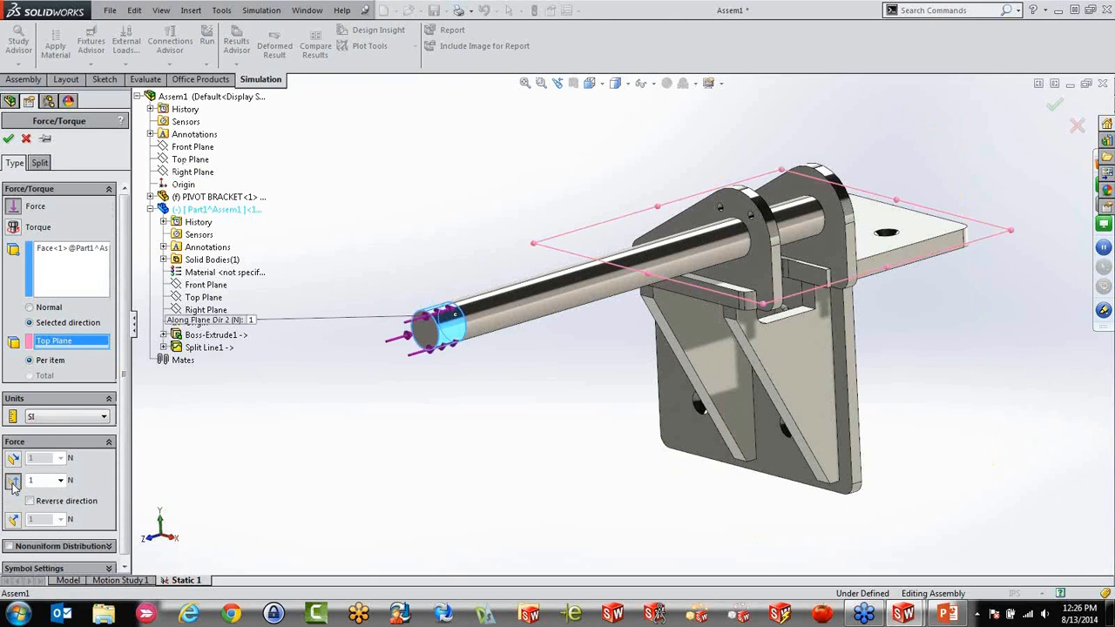
pyautogui.click(13, 459)
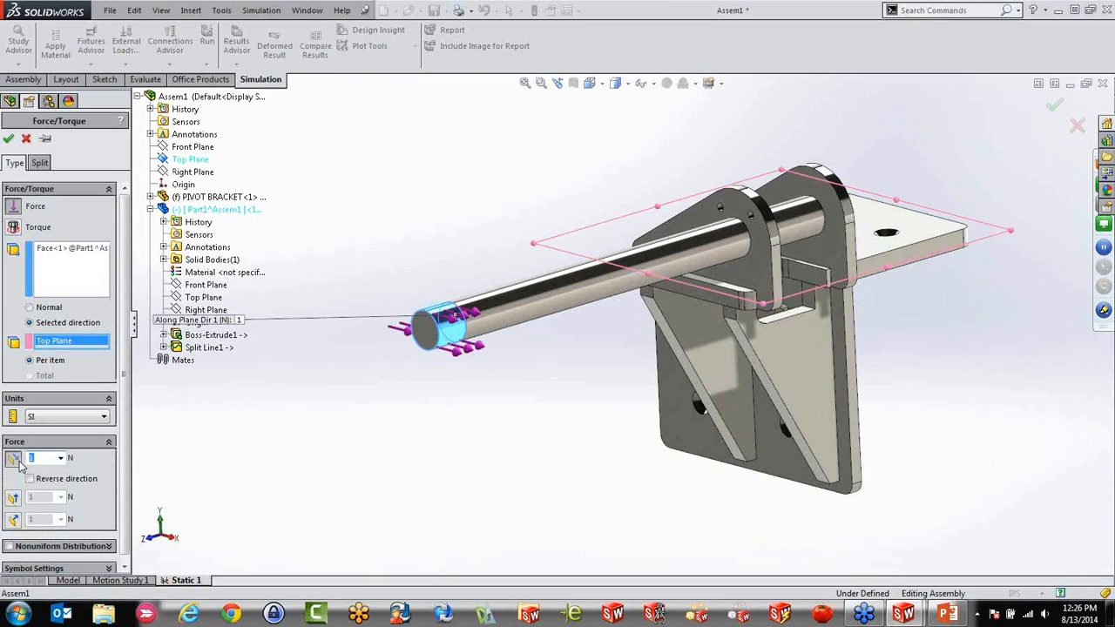
pyautogui.press('BackSpace')
pyautogui.press('BackSpace')
# Rerun the static study with both forces and inspect the von Mises stress plot around the rod and bracket
pyautogui.click(61, 263)
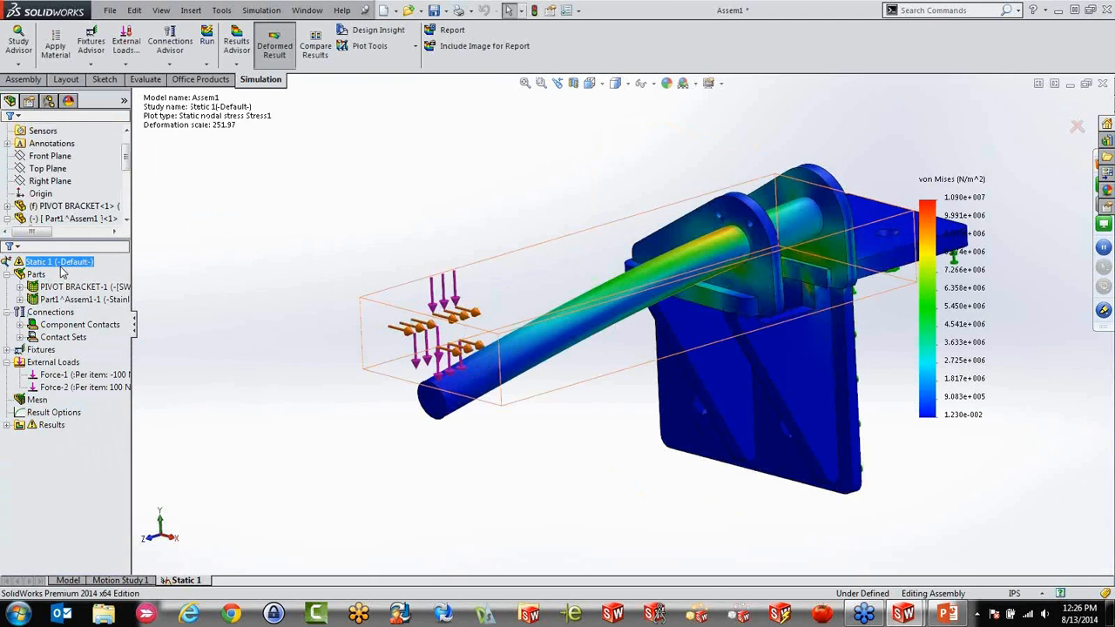
pyautogui.rightClick(62, 270)
pyautogui.click(98, 287)
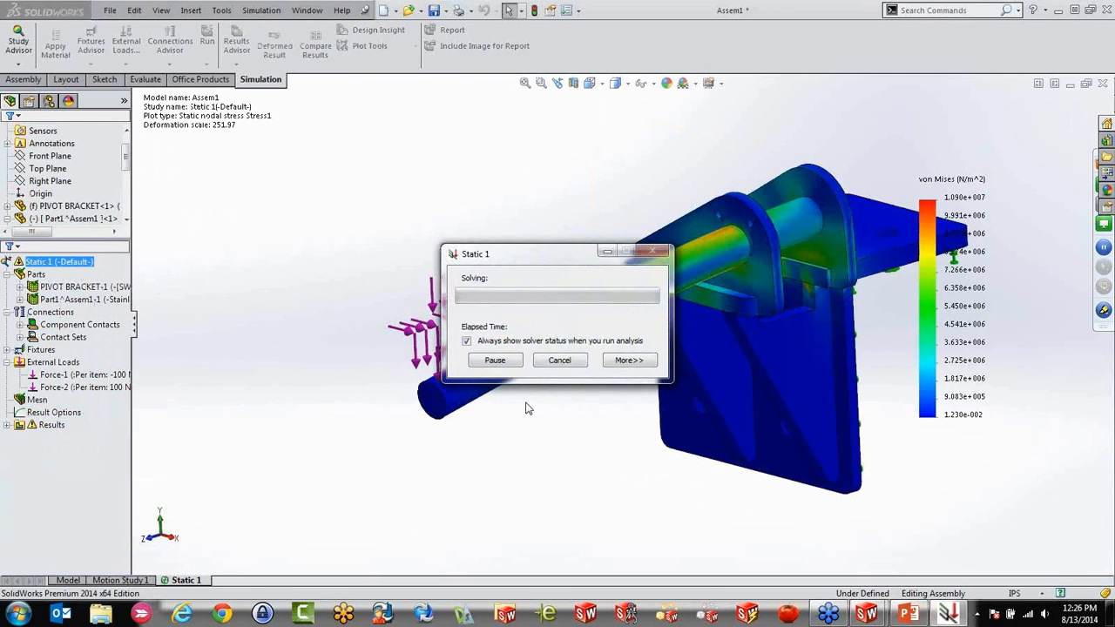
pyautogui.moveTo(515, 407); pyautogui.dragTo(756, 344, button='middle')
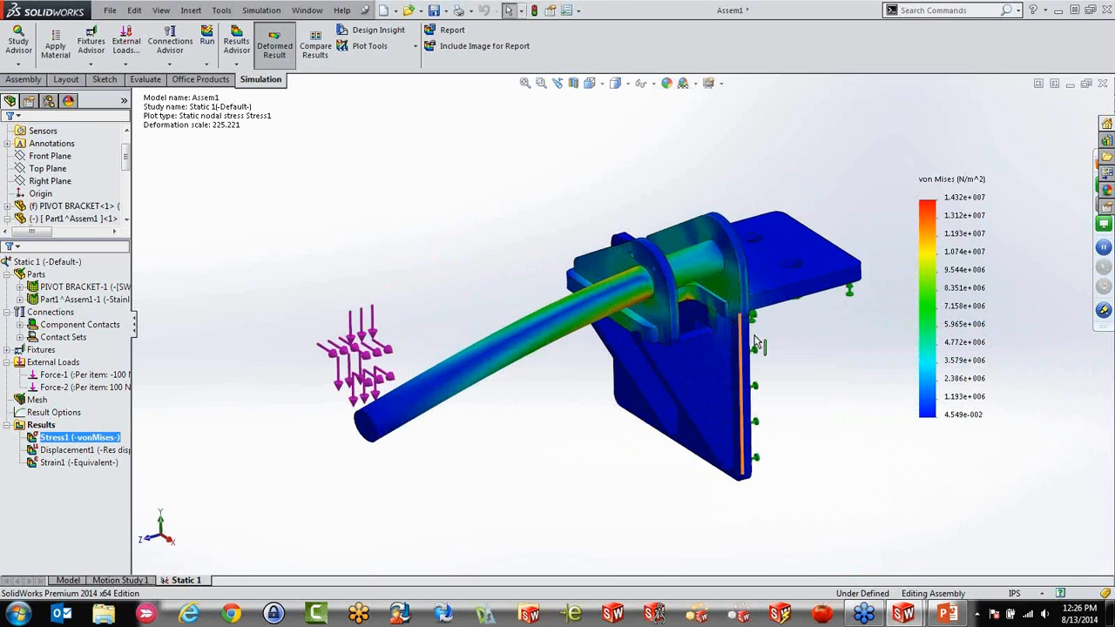
pyautogui.scroll(-2, 754, 337)
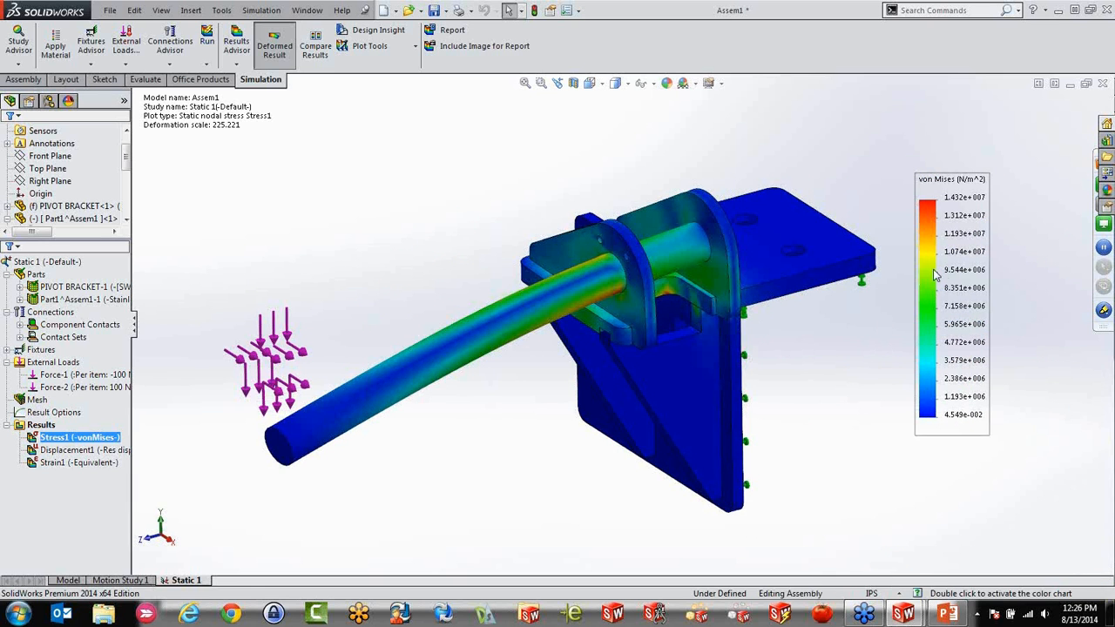
# Show the resultant displacement plot and preview it with iso clipping at about 0.027 mm
pyautogui.doubleClick(50, 452)
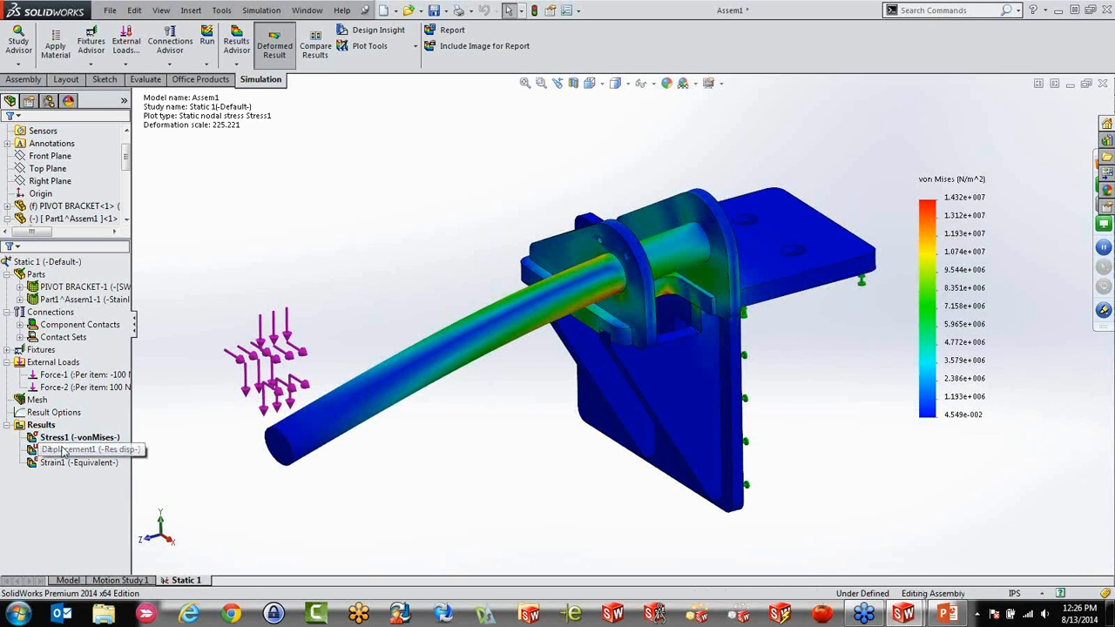
pyautogui.moveTo(637, 465)
pyautogui.mouseDown(button='middle')
pyautogui.moveTo(639, 413)
pyautogui.moveTo(620, 456)
pyautogui.mouseUp(button='middle')
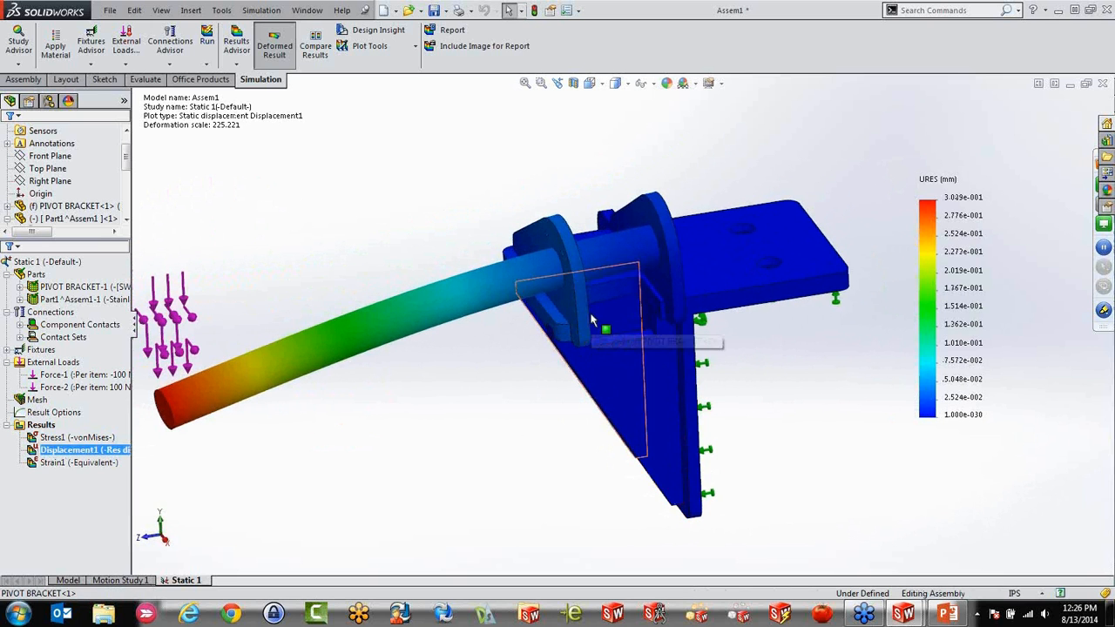
pyautogui.rightClick(82, 450)
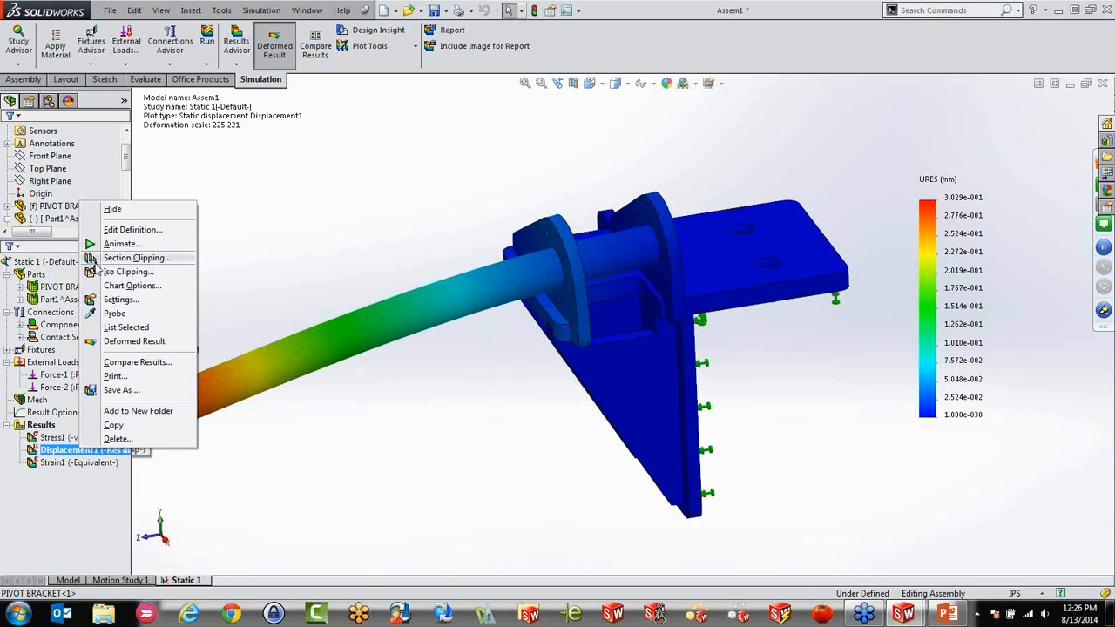
pyautogui.click(122, 272)
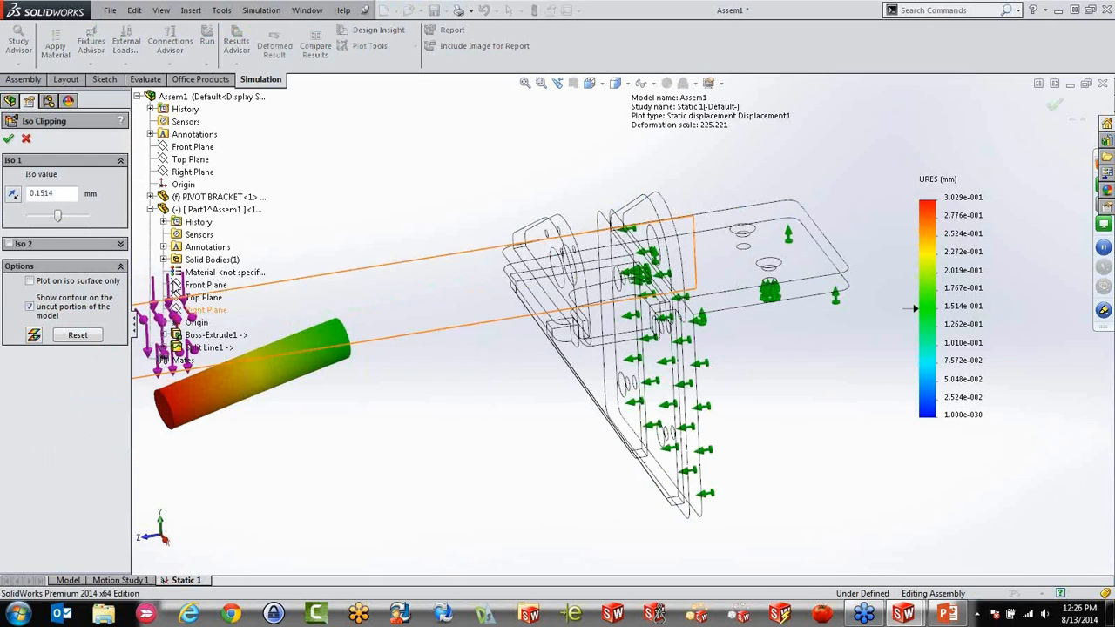
pyautogui.moveTo(58, 218); pyautogui.dragTo(37, 216)
pyautogui.scroll(-3, 540, 266)
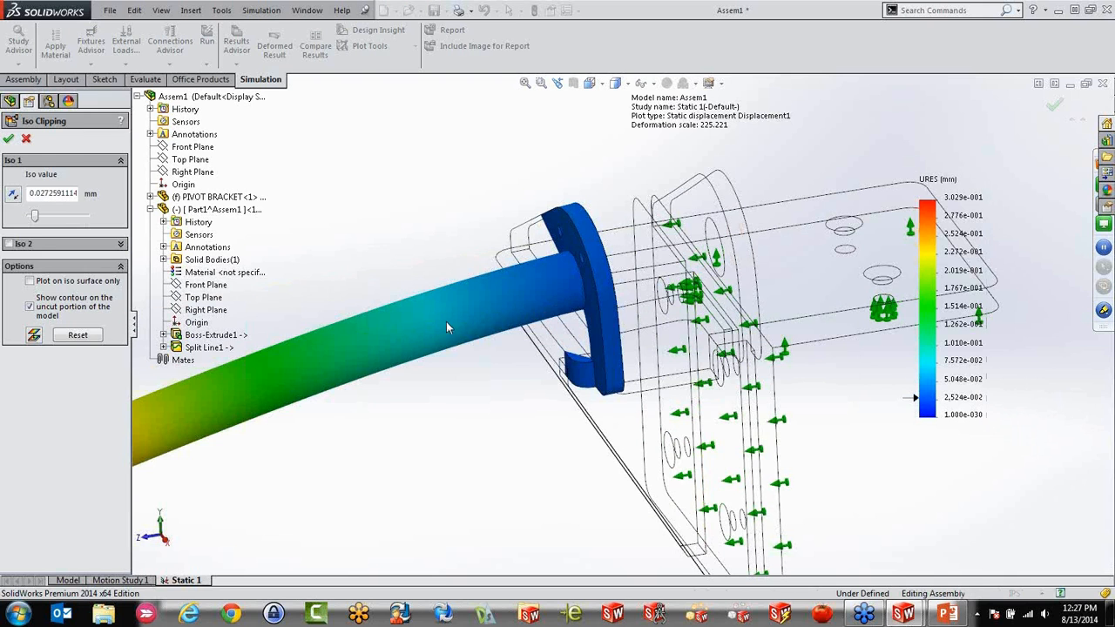
pyautogui.click(27, 140)
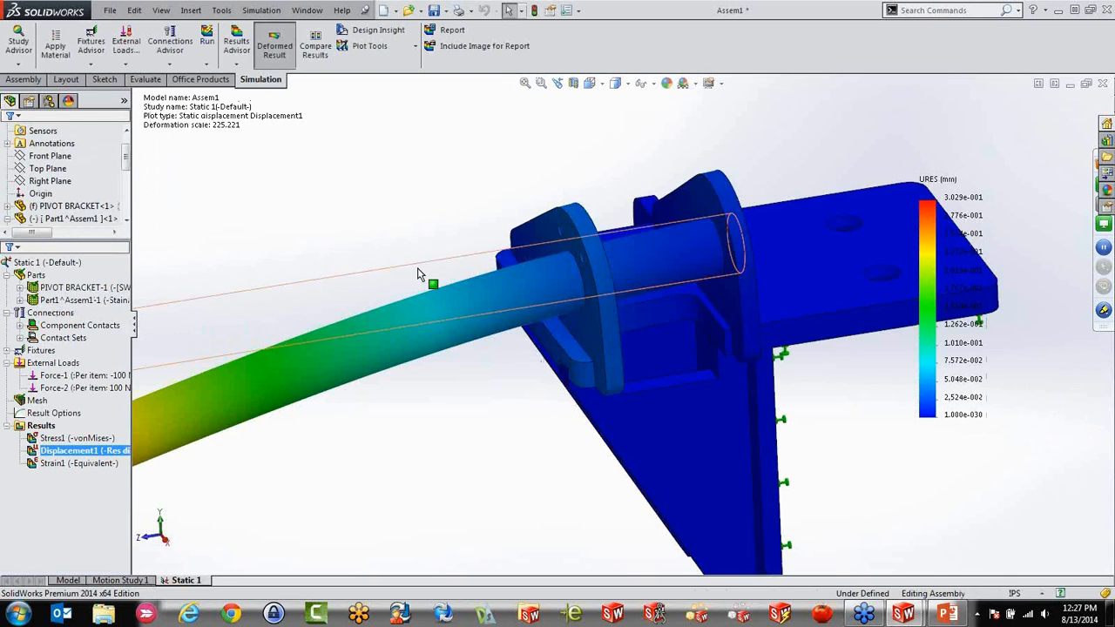
# Preview section clipping of the displacement plot on the Front Plane, offset about 10.27 in along the rod, and return to the full plot
pyautogui.scroll(4, 420, 274)
pyautogui.rightClick(78, 452)
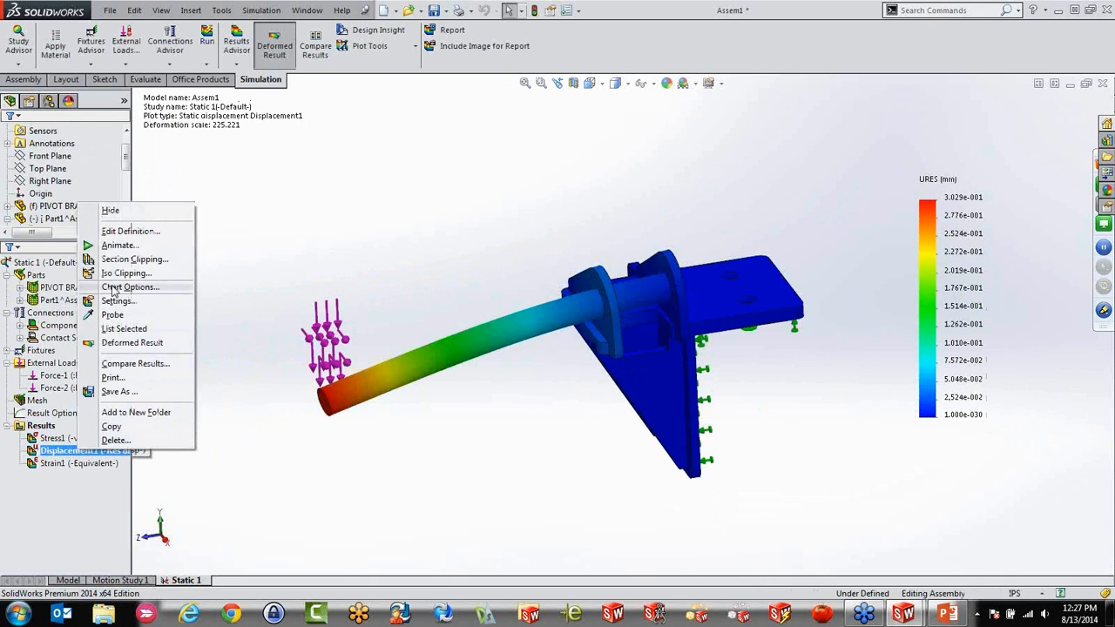
pyautogui.click(120, 263)
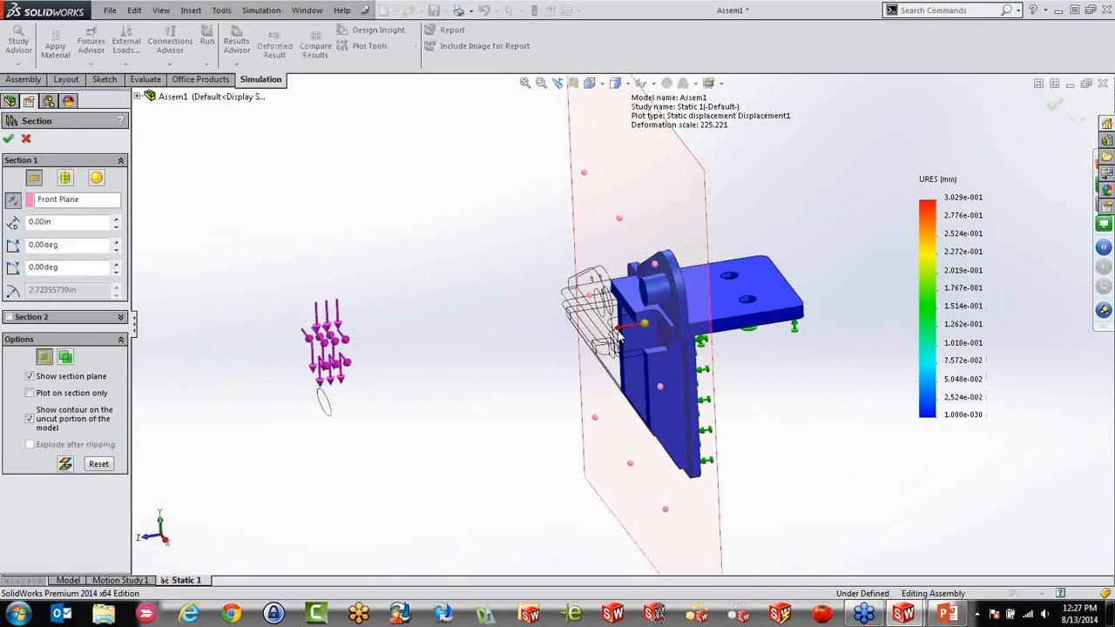
pyautogui.moveTo(618, 332); pyautogui.dragTo(374, 376)
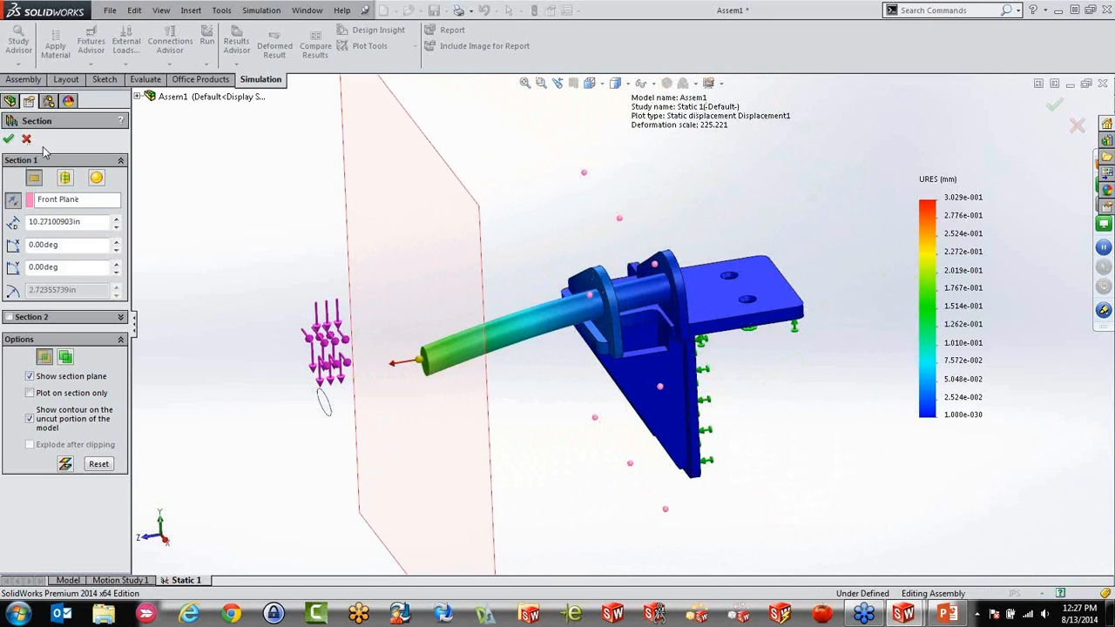
pyautogui.click(26, 139)
pyautogui.moveTo(654, 398); pyautogui.dragTo(662, 357, button='middle')
pyautogui.scroll(-3, 613, 351)
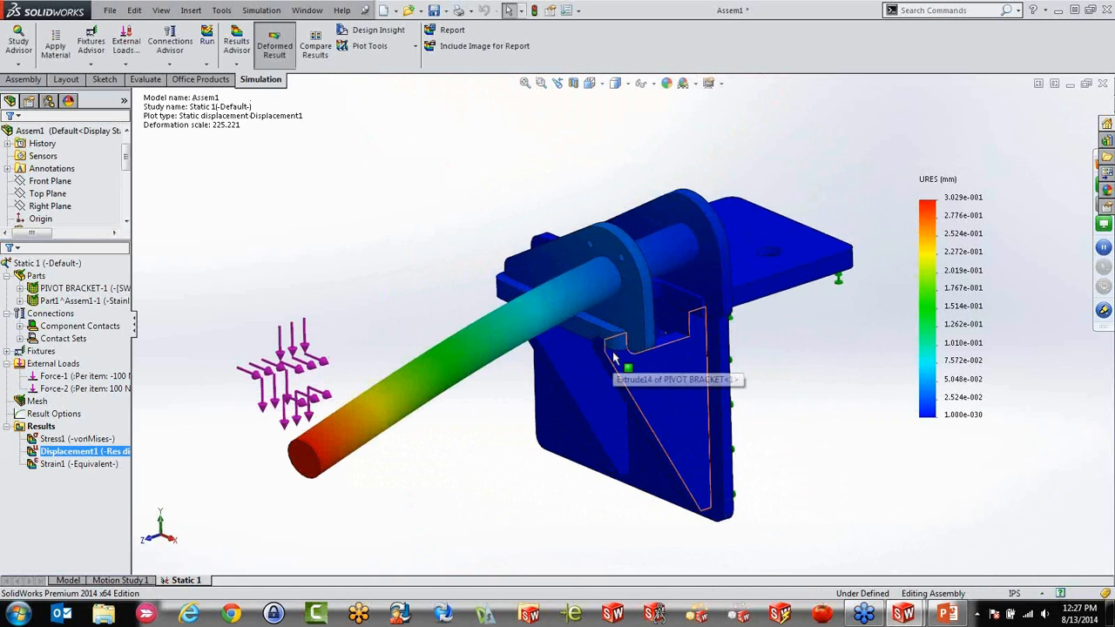
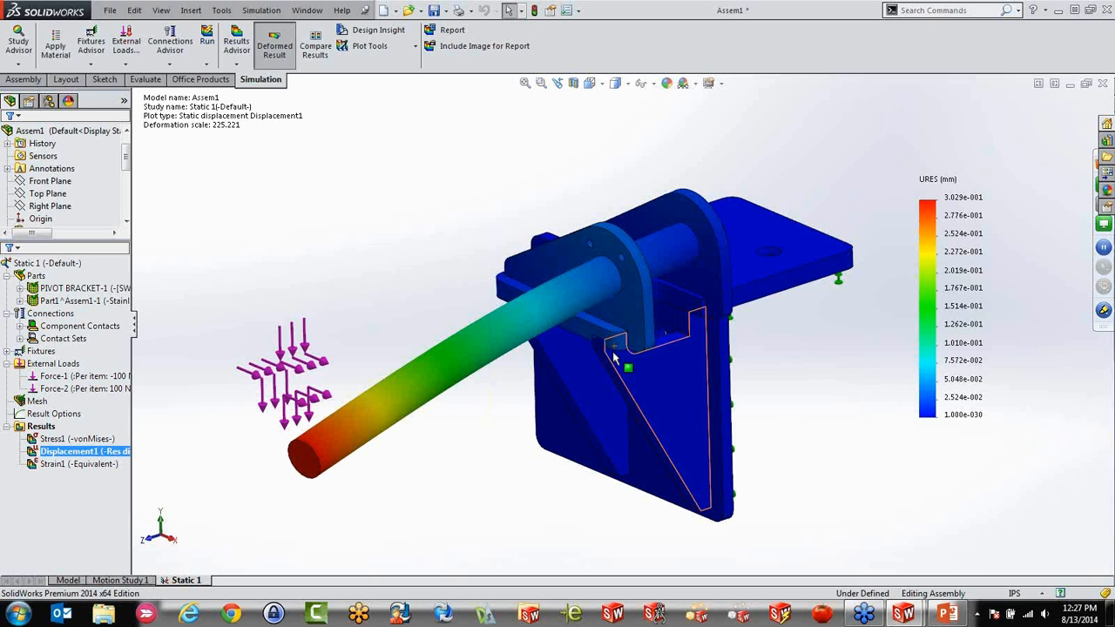
# Return from the displacement plot to the assembly model and examine the back faces and mounting holes of the pivot bracket
pyautogui.moveTo(612, 351); pyautogui.dragTo(772, 412, button='middle')
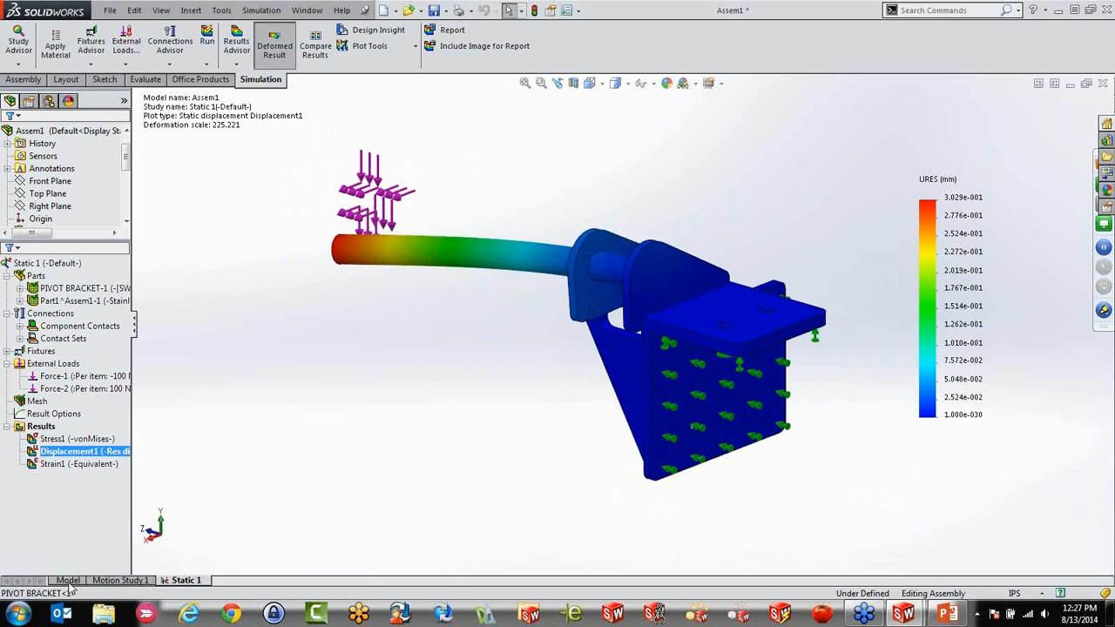
pyautogui.click(68, 579)
pyautogui.moveTo(713, 406); pyautogui.dragTo(710, 254, button='middle')
pyautogui.click(709, 254)
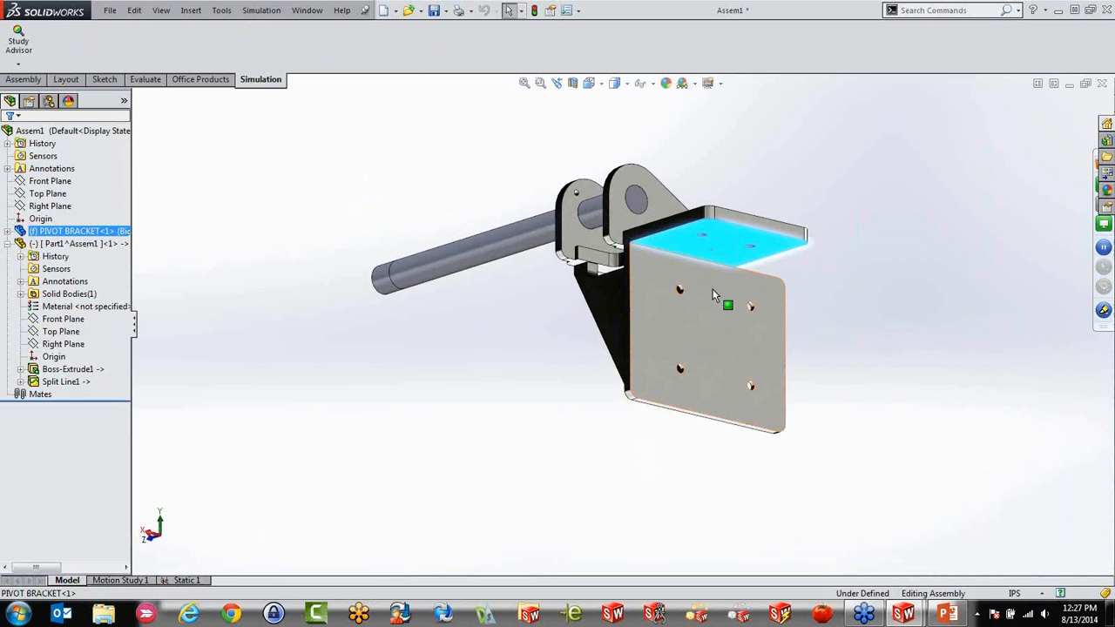
pyautogui.click(711, 308)
pyautogui.moveTo(660, 308); pyautogui.dragTo(809, 358, button='middle')
pyautogui.moveTo(729, 392); pyautogui.dragTo(584, 451, button='middle')
pyautogui.click(706, 488)
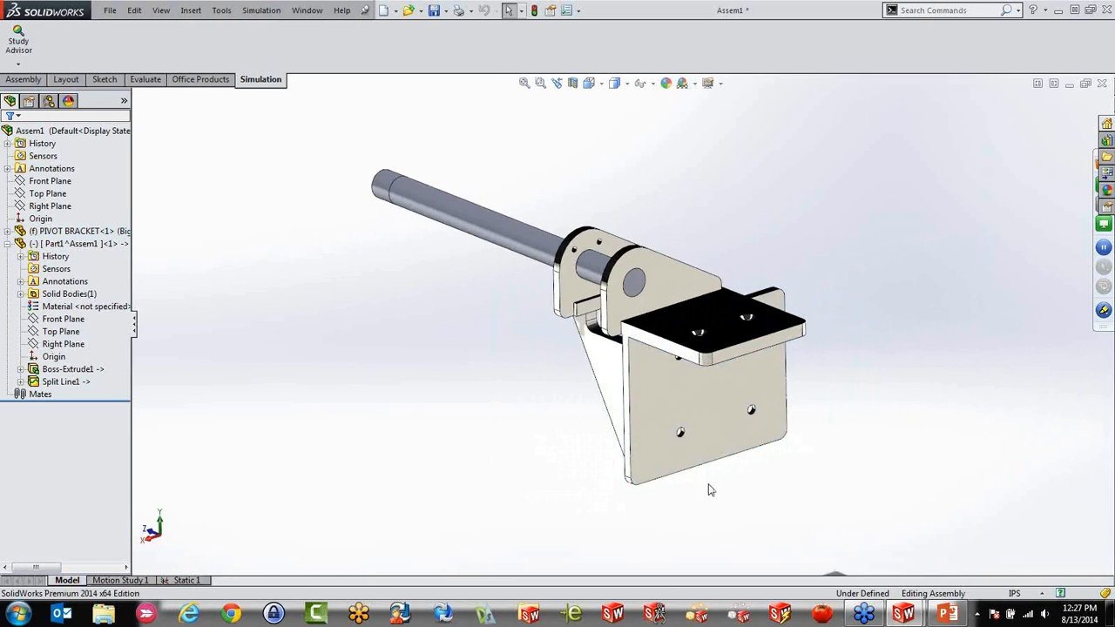
pyautogui.scroll(2, 720, 409)
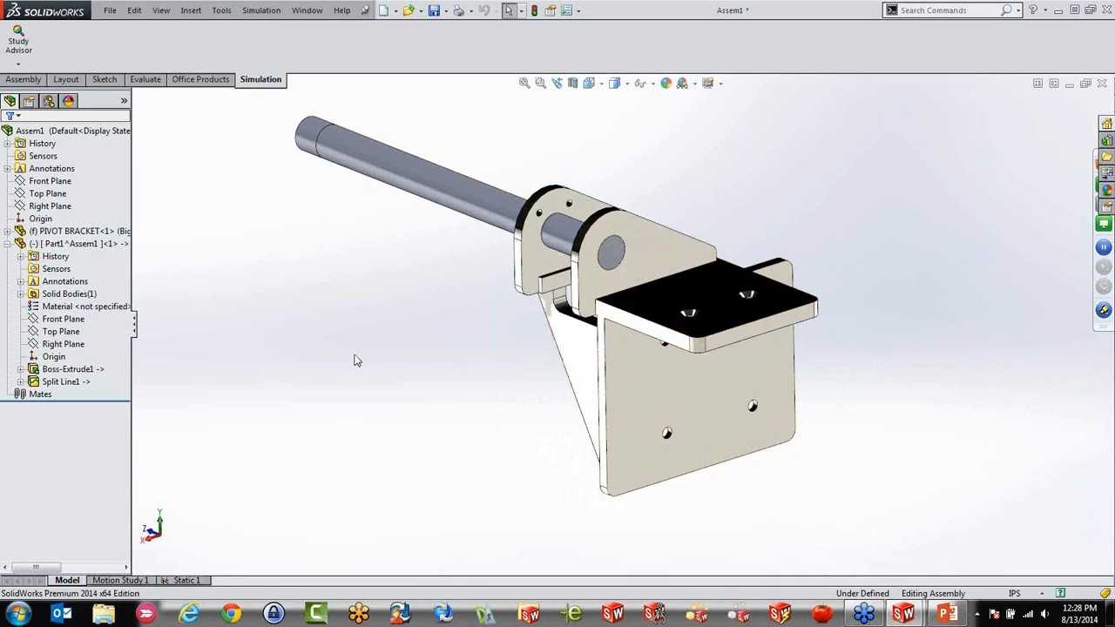
# Try to insert Part1.SLDPRT from the Desktop folder into the assembly as a component at the origin
pyautogui.click(24, 80)
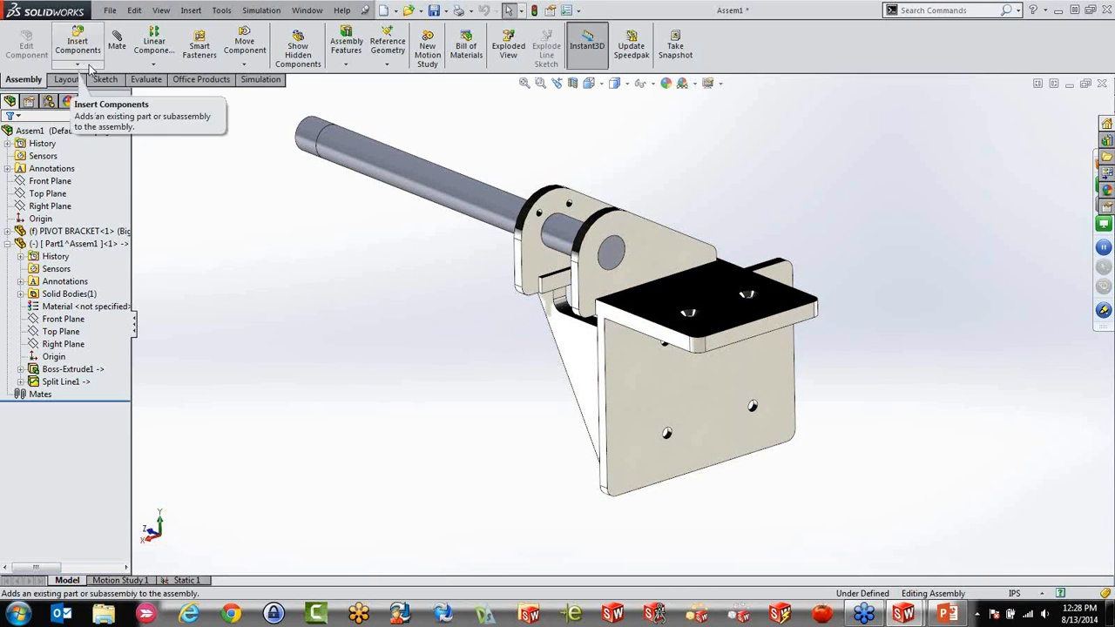
pyautogui.click(87, 67)
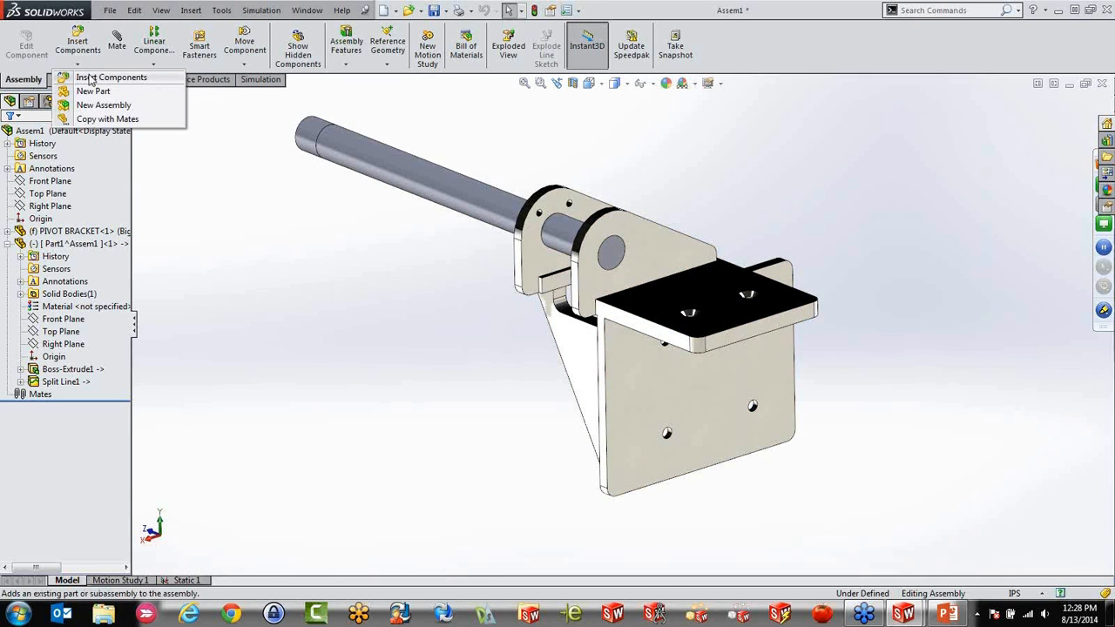
pyautogui.click(96, 78)
pyautogui.click(76, 389)
pyautogui.doubleClick(199, 218)
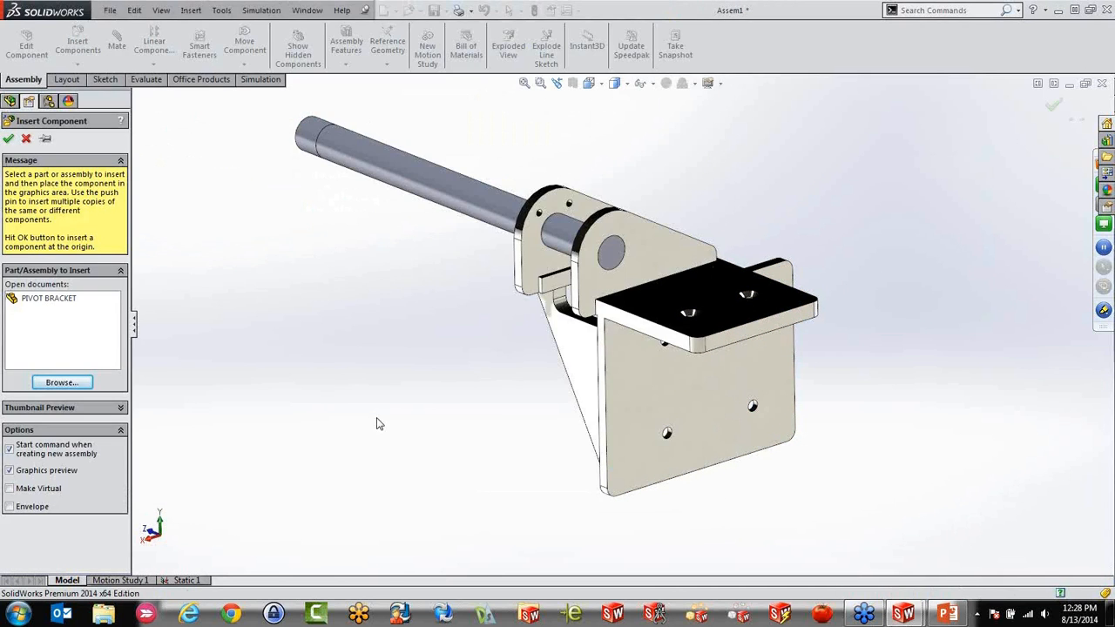
pyautogui.click(49, 384)
pyautogui.click(174, 209)
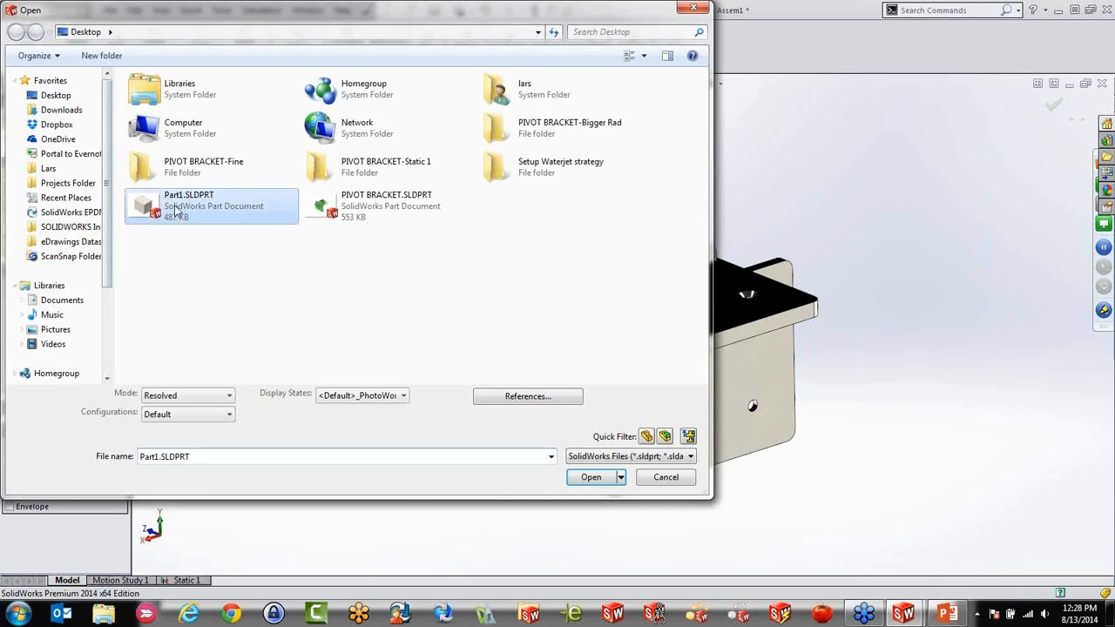
pyautogui.doubleClick(174, 209)
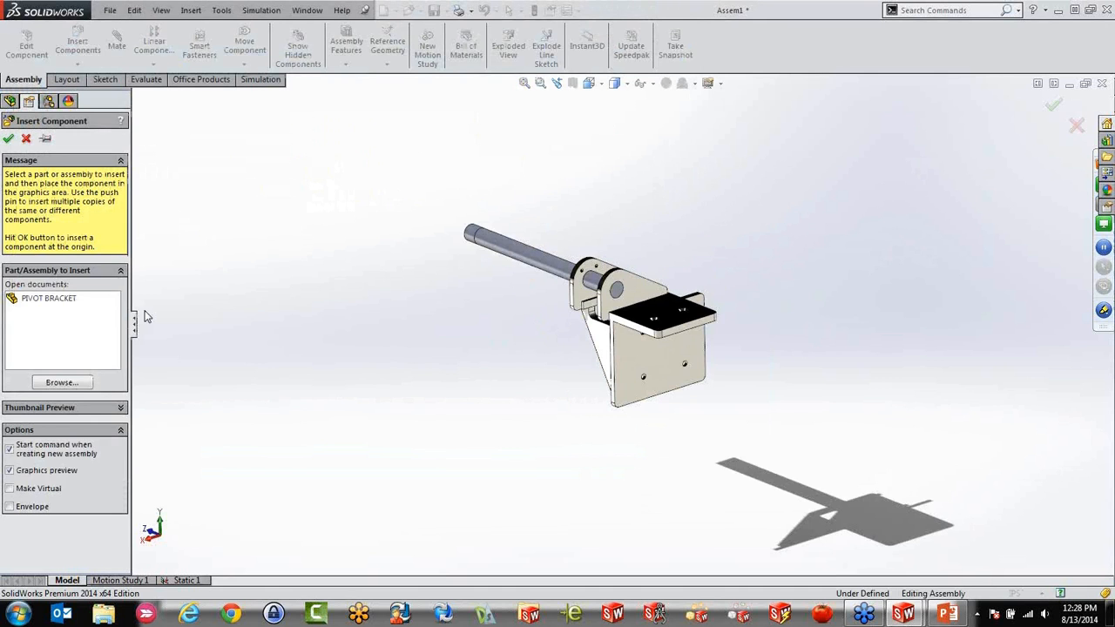
pyautogui.click(8, 138)
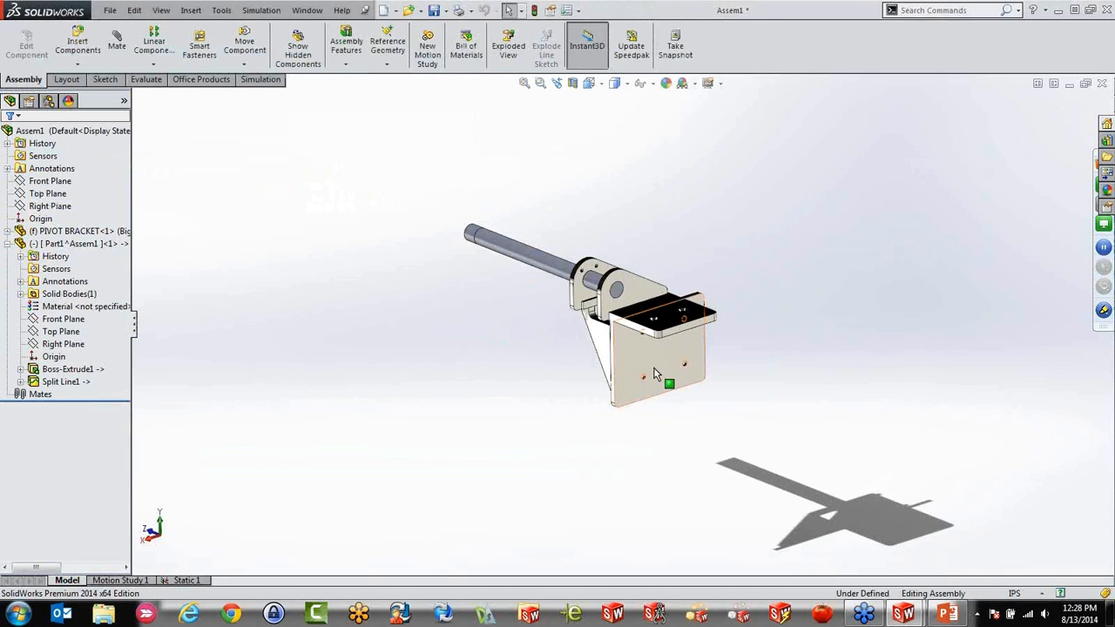
# Try once more to add the Part1.SLDPRT block to the assembly, and leave component insertion
pyautogui.click(77, 44)
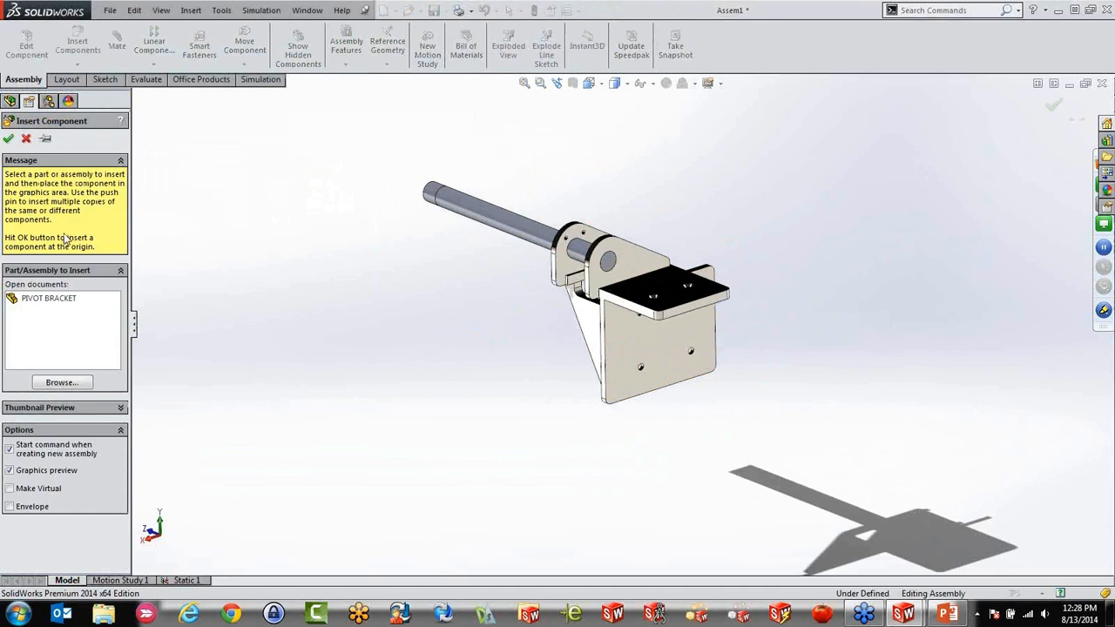
pyautogui.click(77, 384)
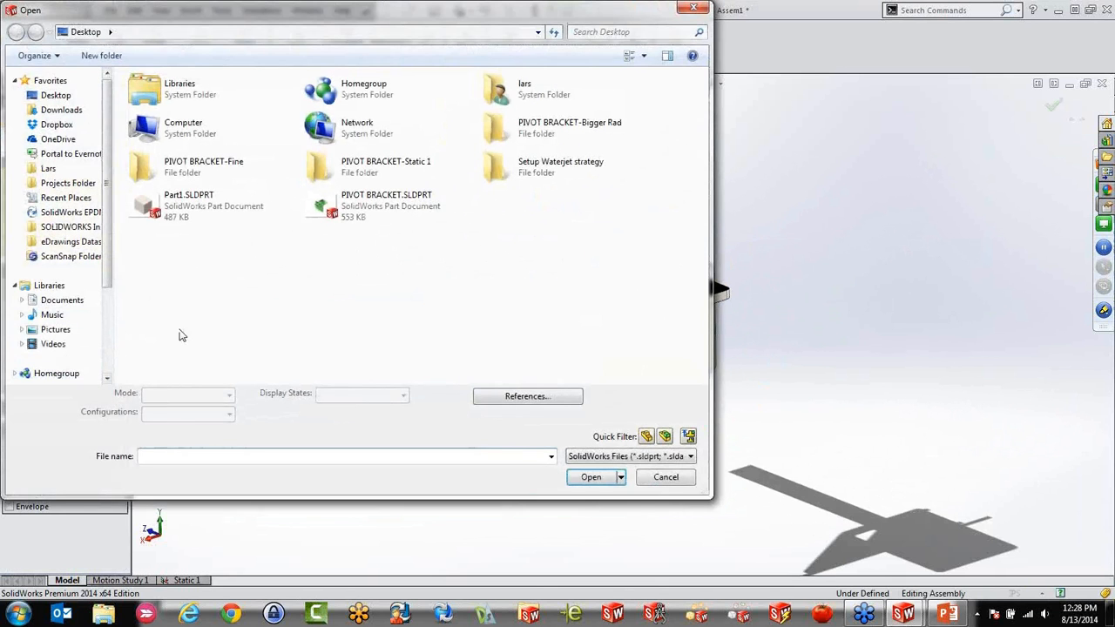
pyautogui.click(204, 211)
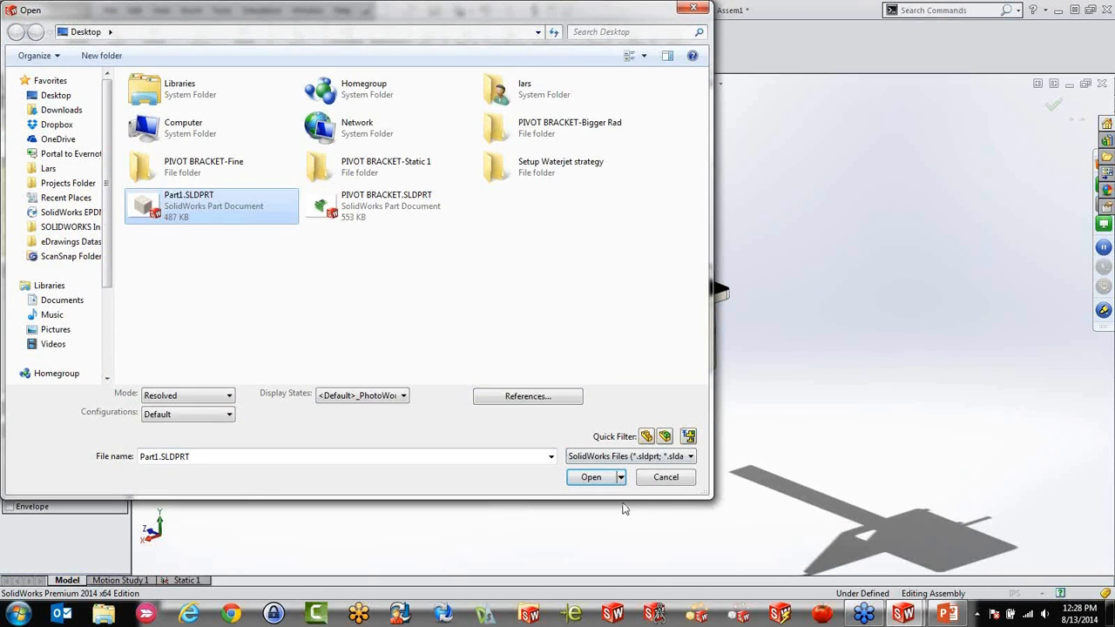
pyautogui.click(591, 478)
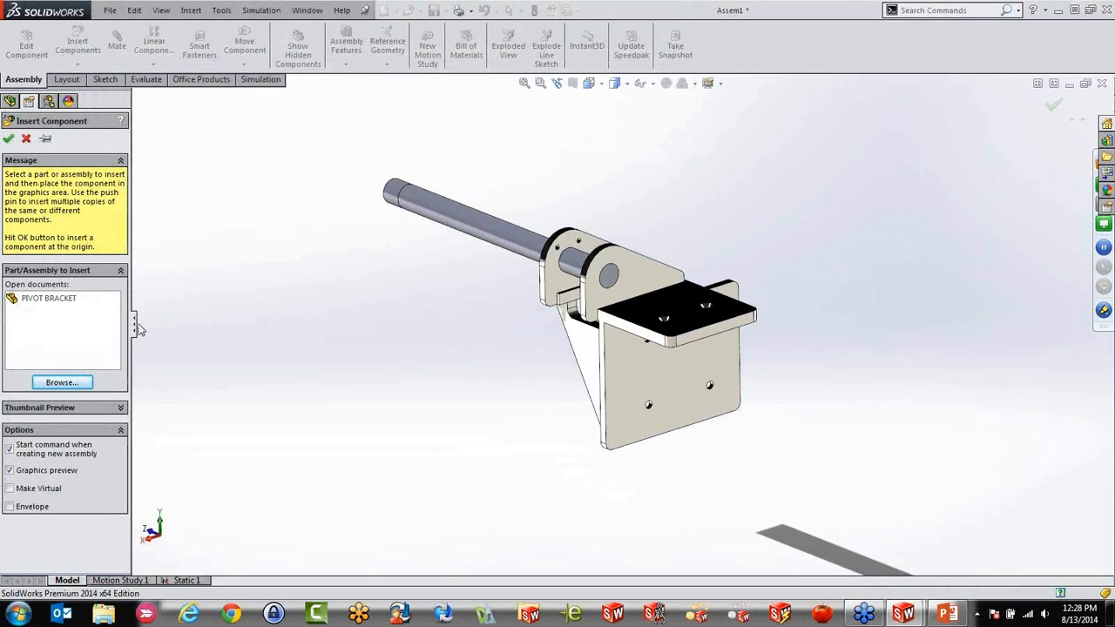
pyautogui.click(27, 139)
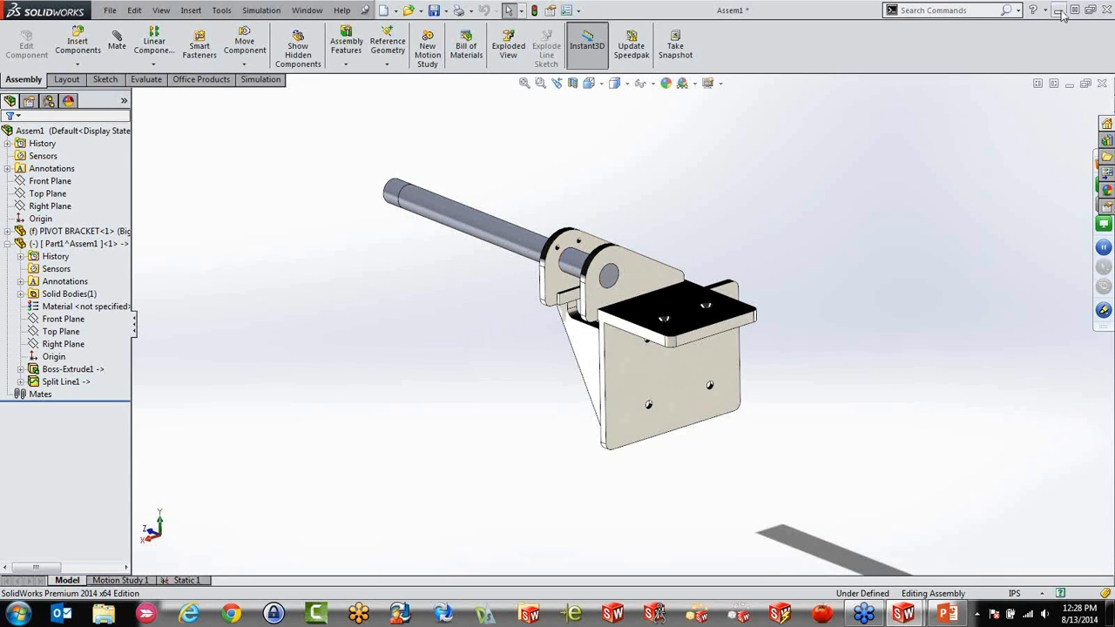
# Open Part1.SLDPRT directly from the Windows desktop and maximize its SolidWorks window
pyautogui.click(1089, 9)
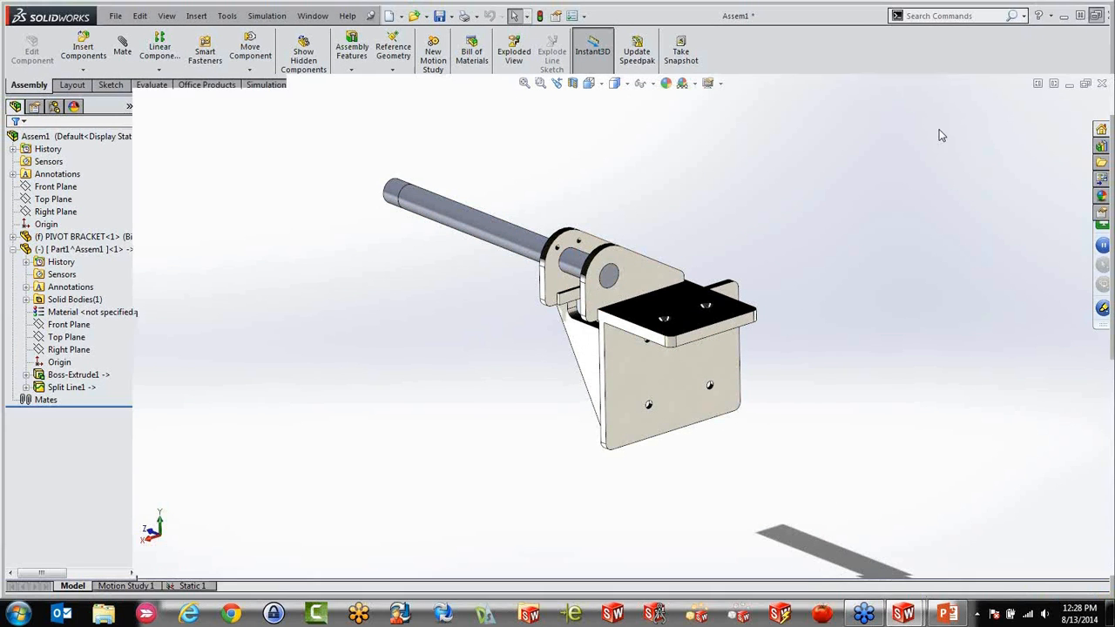
pyautogui.press('super+Right')
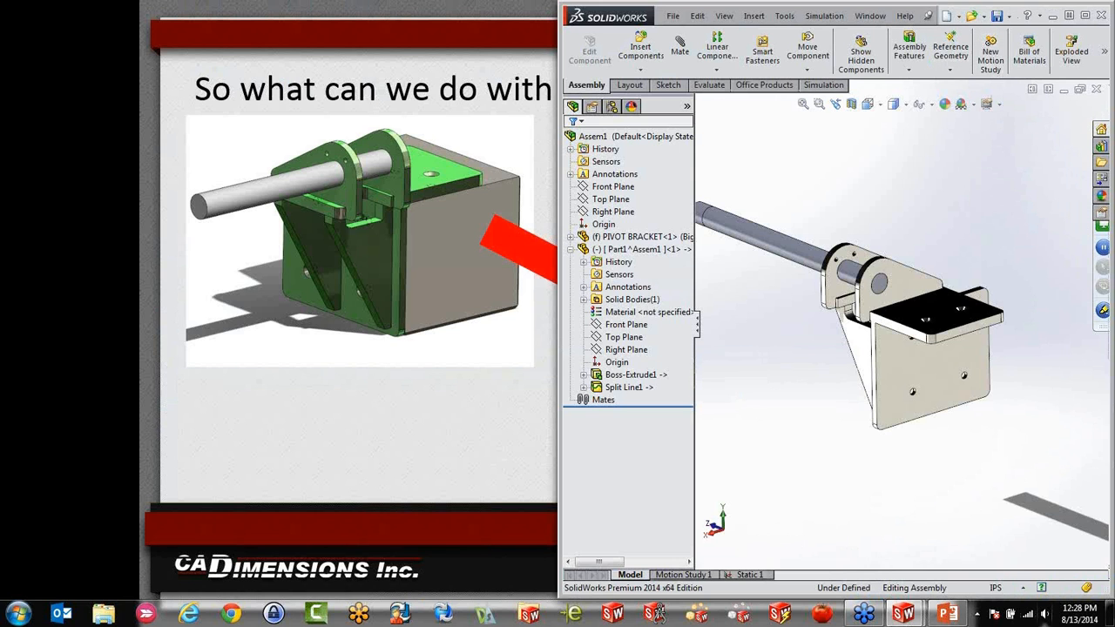
pyautogui.click(1109, 613)
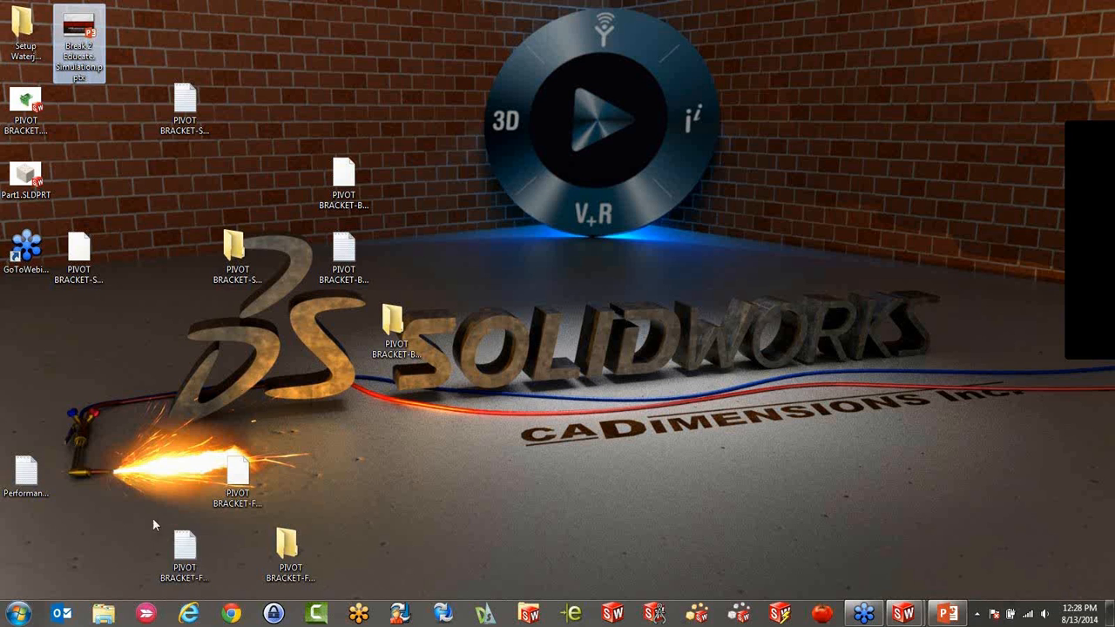
pyautogui.click(904, 614)
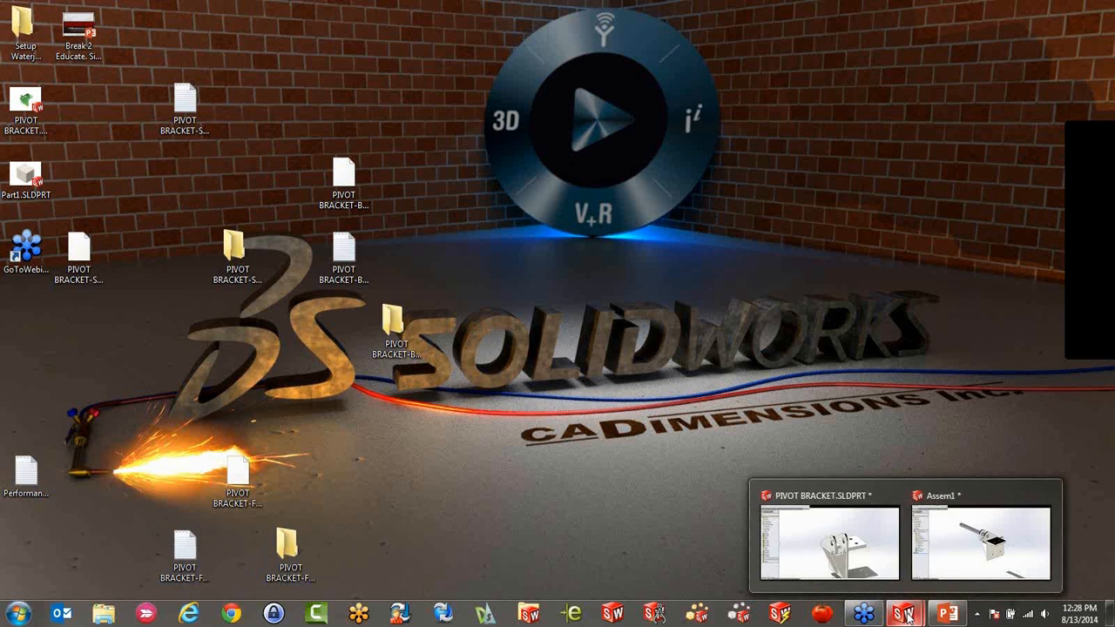
pyautogui.click(945, 552)
pyautogui.click(912, 620)
pyautogui.click(954, 558)
pyautogui.click(1104, 615)
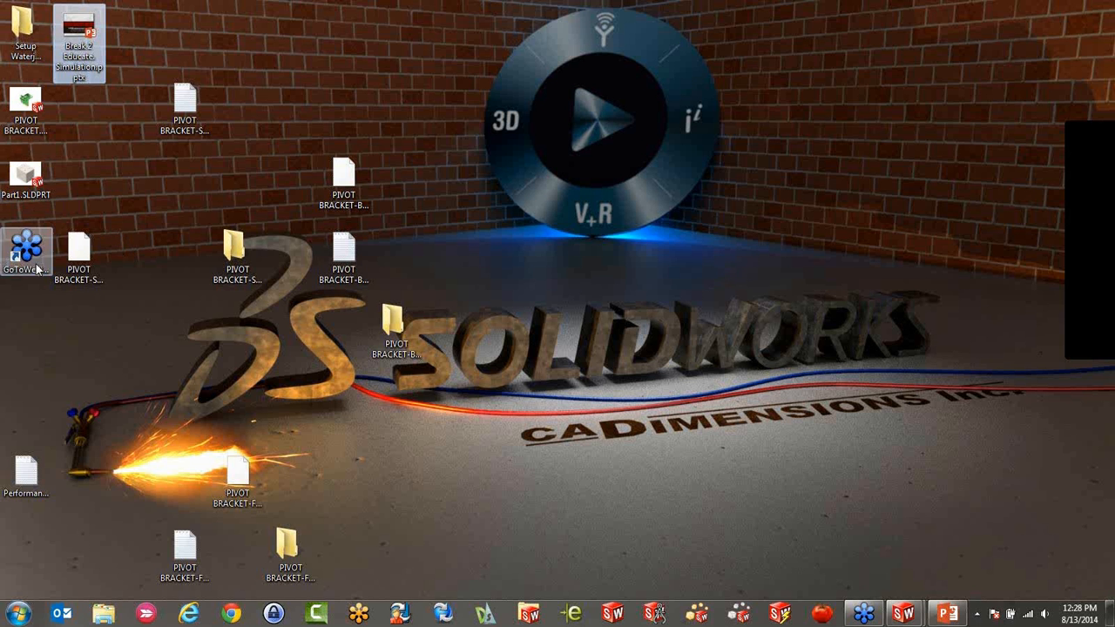
pyautogui.doubleClick(24, 180)
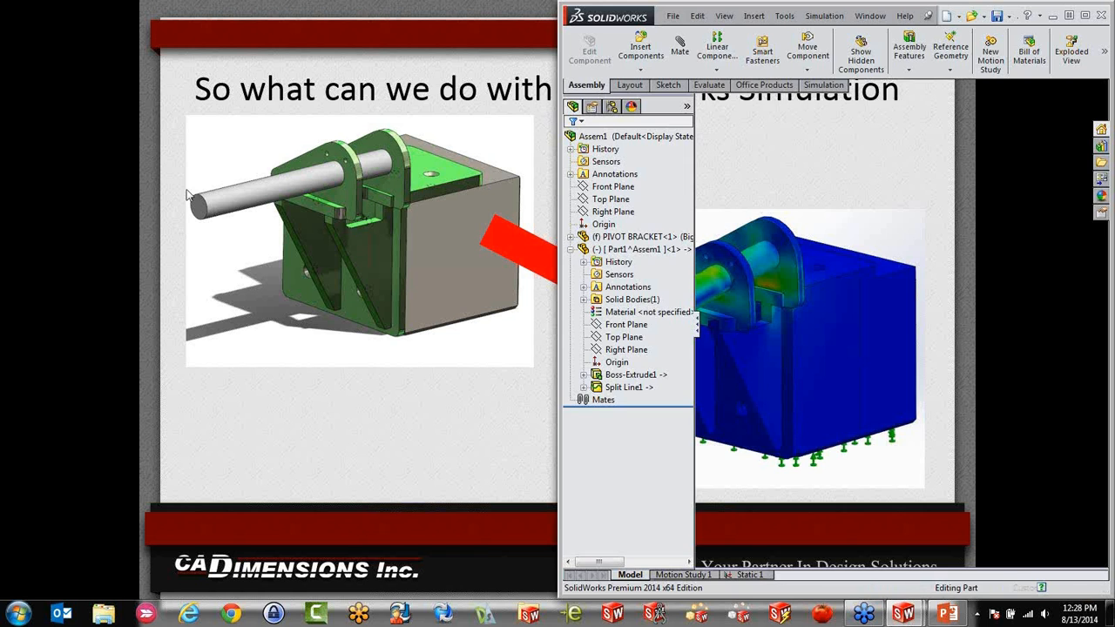
pyautogui.click(1085, 15)
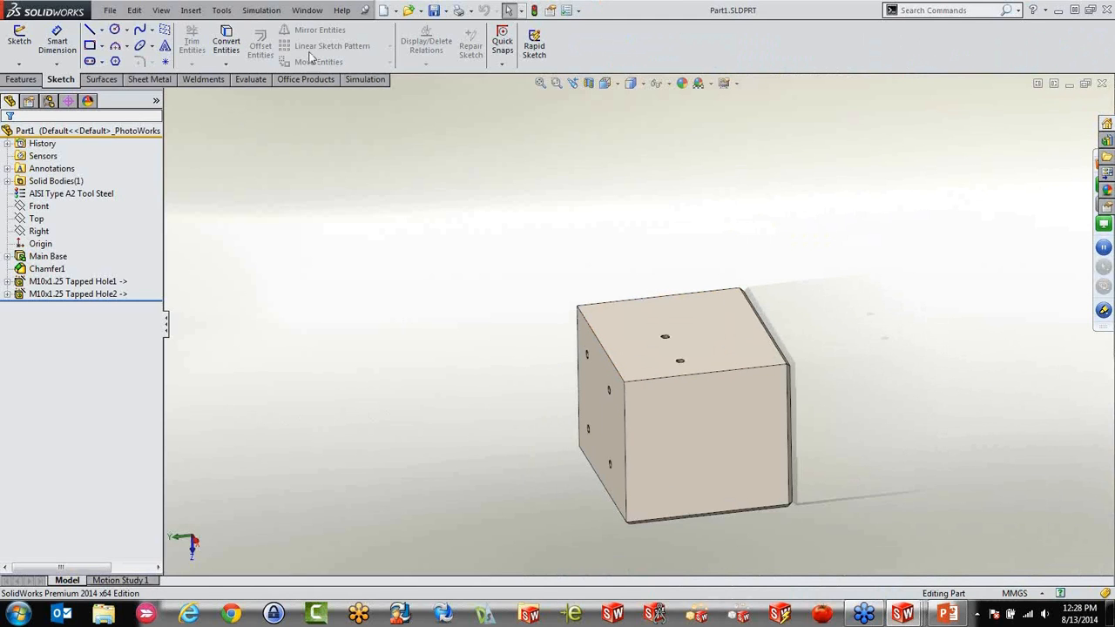
# Switch back to the assembly, try to insert the opened Part1.SLDPRT as a component, and cancel the insertion
pyautogui.hotkey('ctrl', 'Tab')
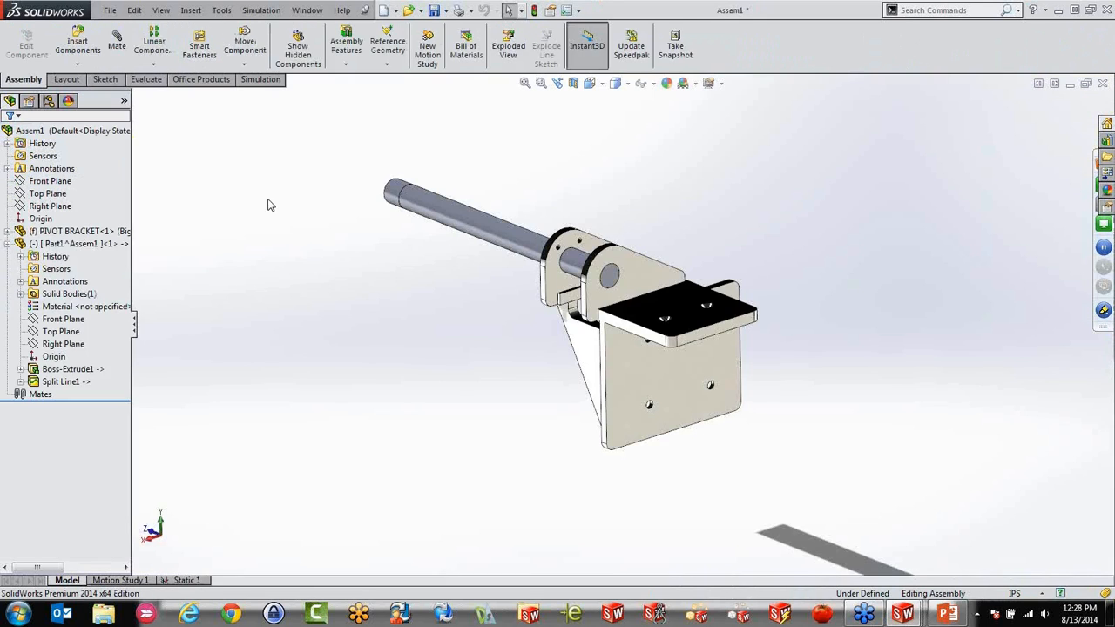
pyautogui.click(83, 40)
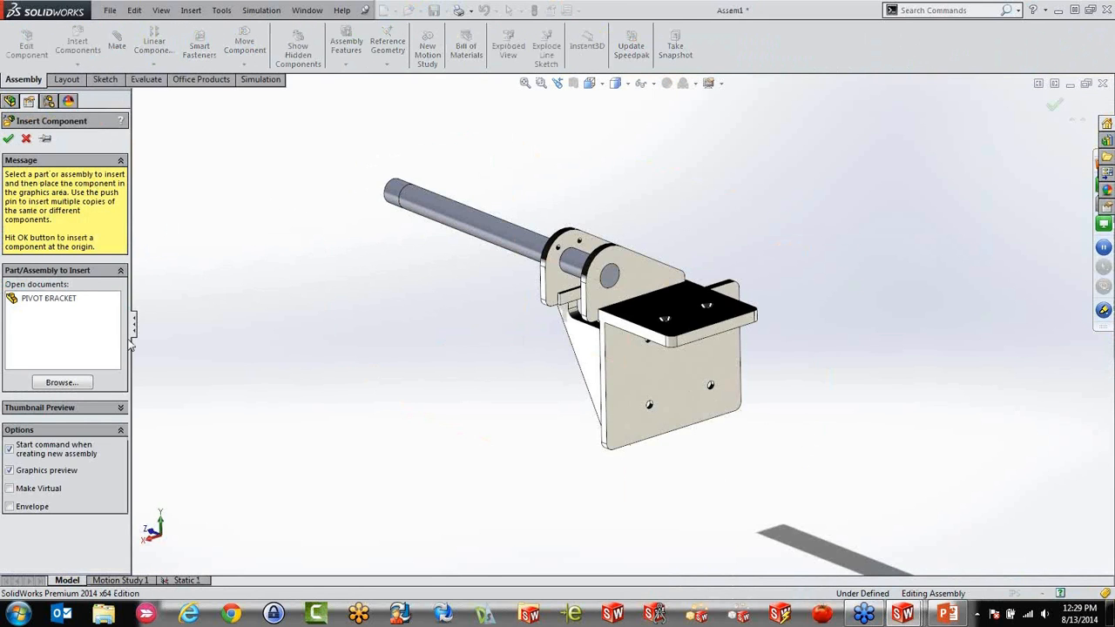
pyautogui.click(121, 407)
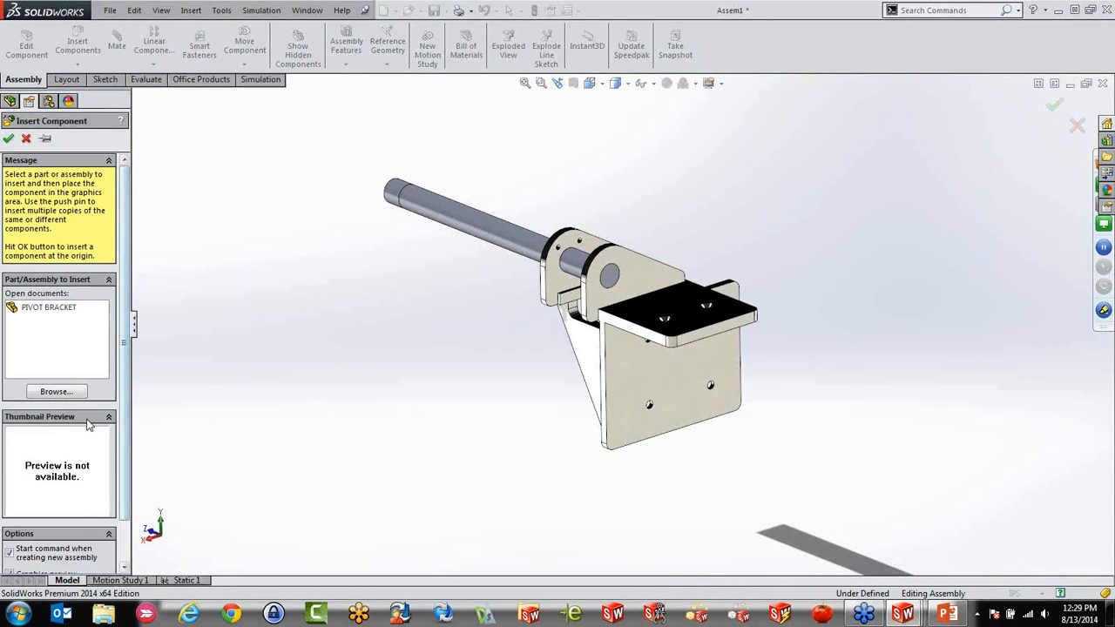
pyautogui.click(56, 392)
pyautogui.click(171, 207)
pyautogui.press('Escape')
pyautogui.click(27, 139)
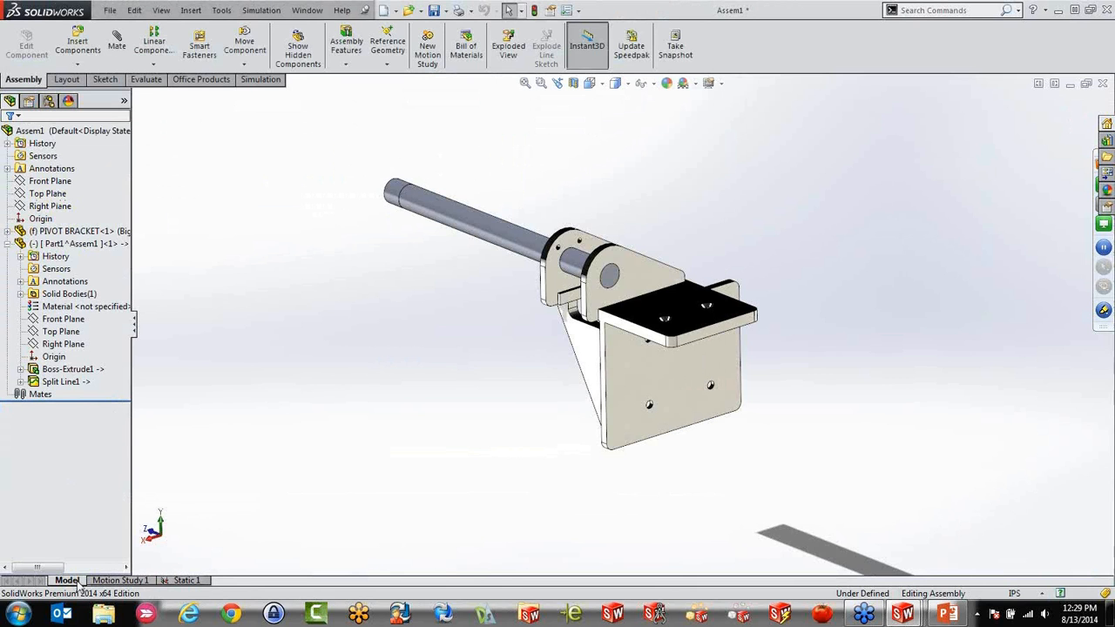
pyautogui.moveTo(391, 323); pyautogui.dragTo(418, 344, button='middle')
pyautogui.scroll(-1, 694, 359)
pyautogui.scroll(1, 693, 325)
pyautogui.moveTo(694, 327); pyautogui.dragTo(703, 406, button='middle')
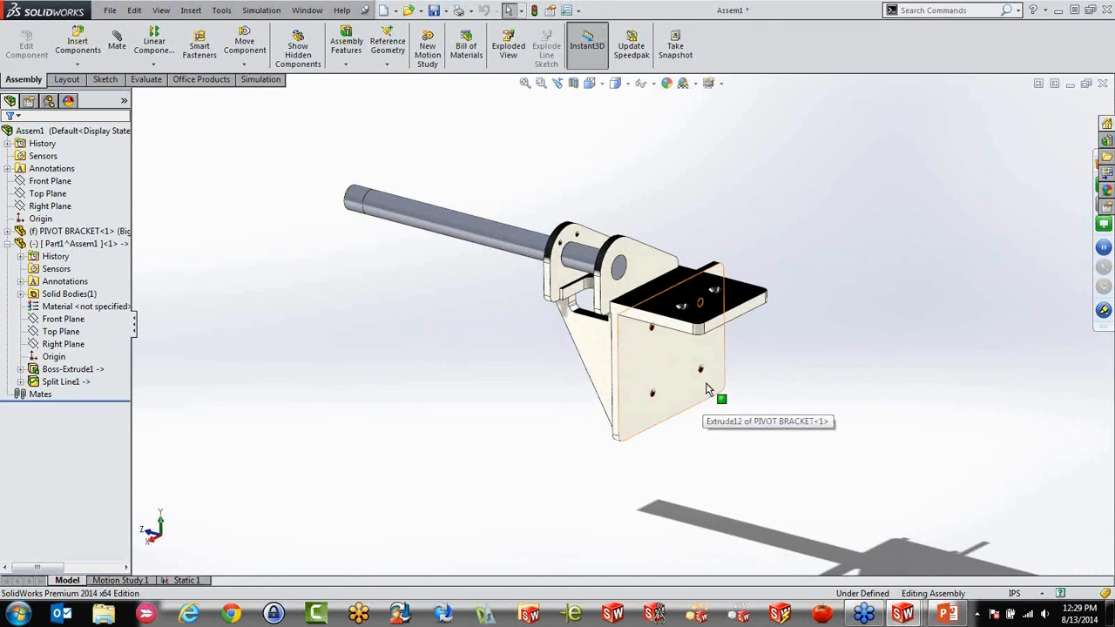
pyautogui.scroll(-1, 497, 405)
pyautogui.scroll(-1, 668, 347)
pyautogui.click(77, 64)
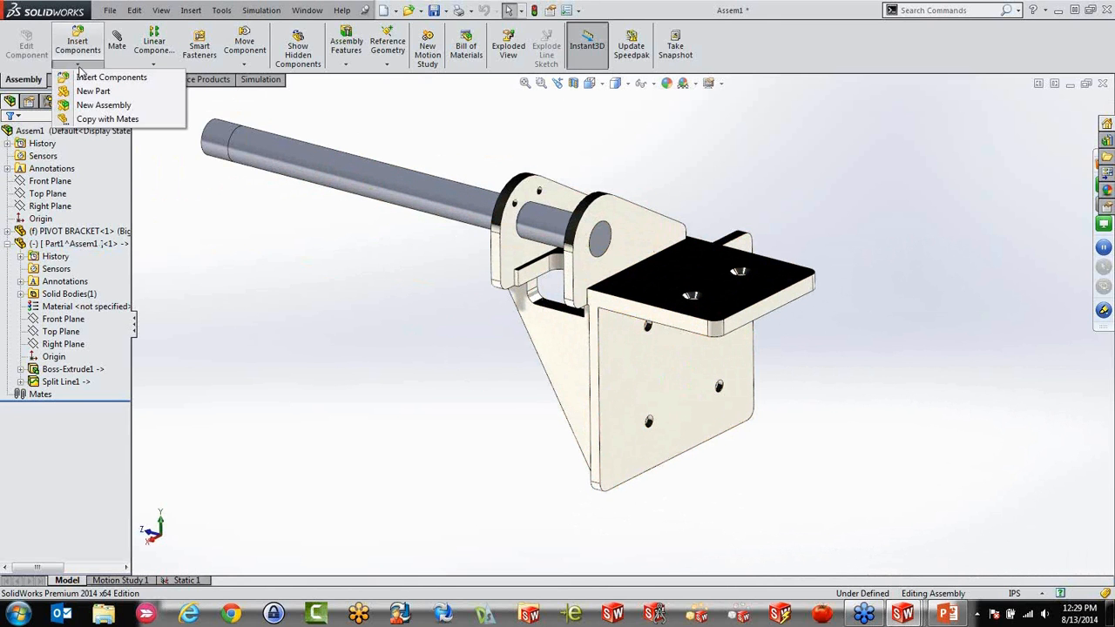
pyautogui.click(212, 240)
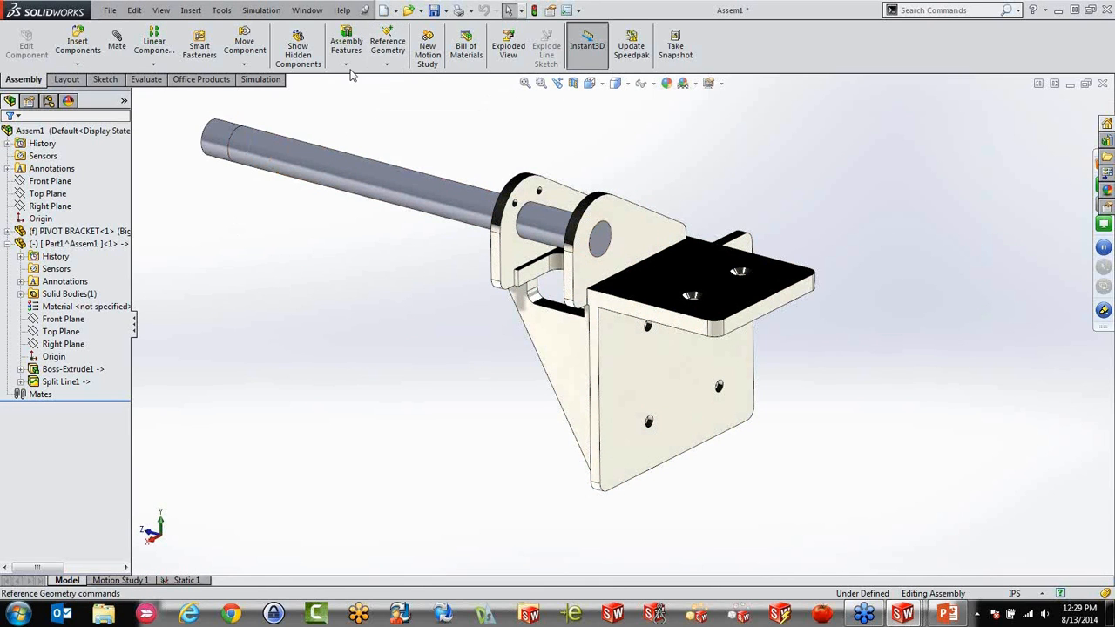
# Create a new part from the template containing a solid rectangular block and save it on the Desktop as Sim Test
pyautogui.click(383, 10)
pyautogui.doubleClick(202, 189)
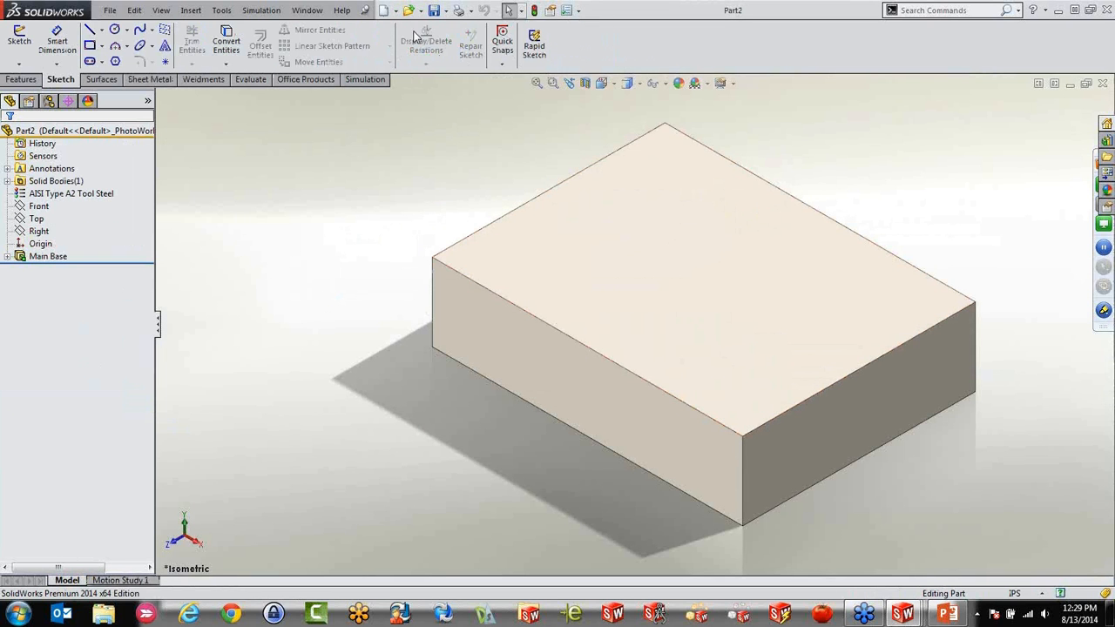
pyautogui.click(433, 9)
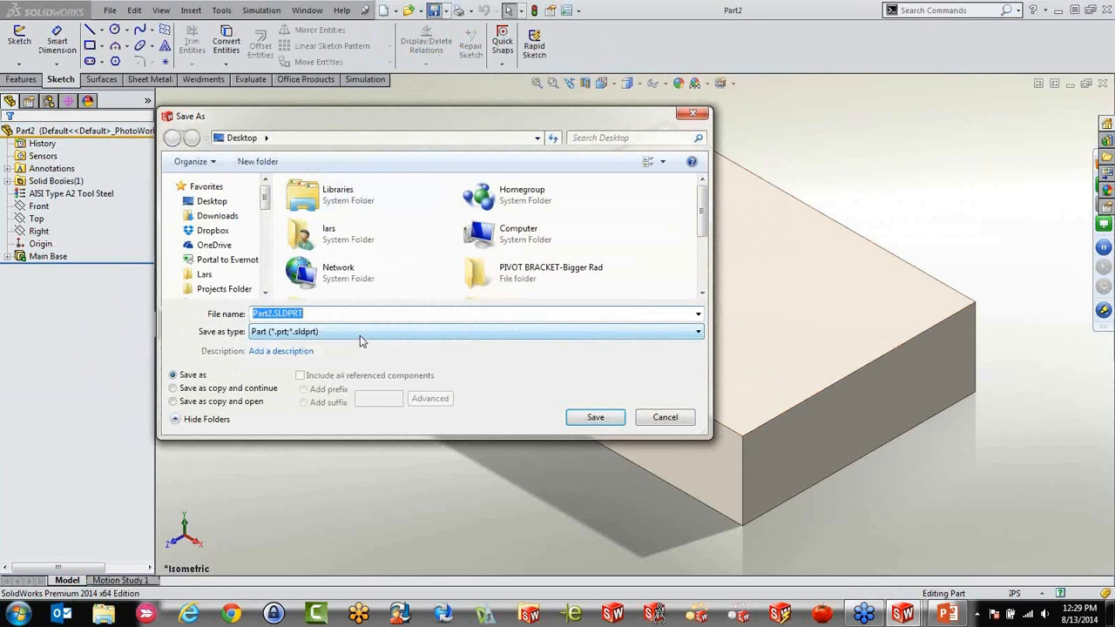
pyautogui.write('Sim')
pyautogui.click(594, 417)
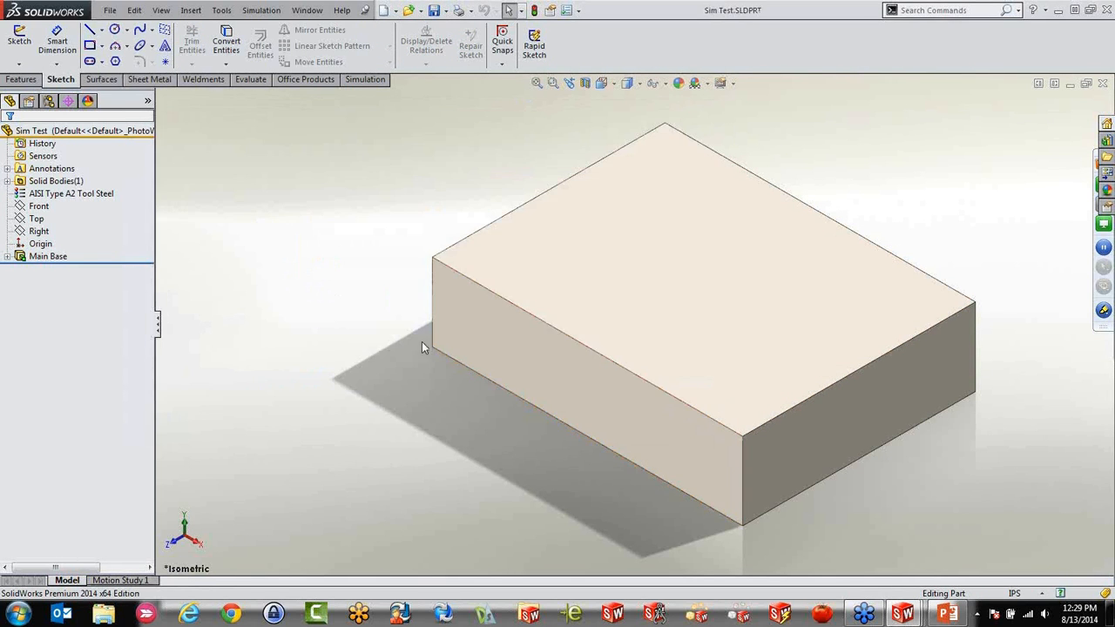
# Switch back to the Assem1 assembly and insert the Sim Test part as a component in front of the bracket
pyautogui.hotkey('ctrl', 'Tab')
pyautogui.hotkey('ctrl', 'Tab')
pyautogui.hotkey('ctrl', 'Tab')
pyautogui.hotkey('ctrl', 'Tab')
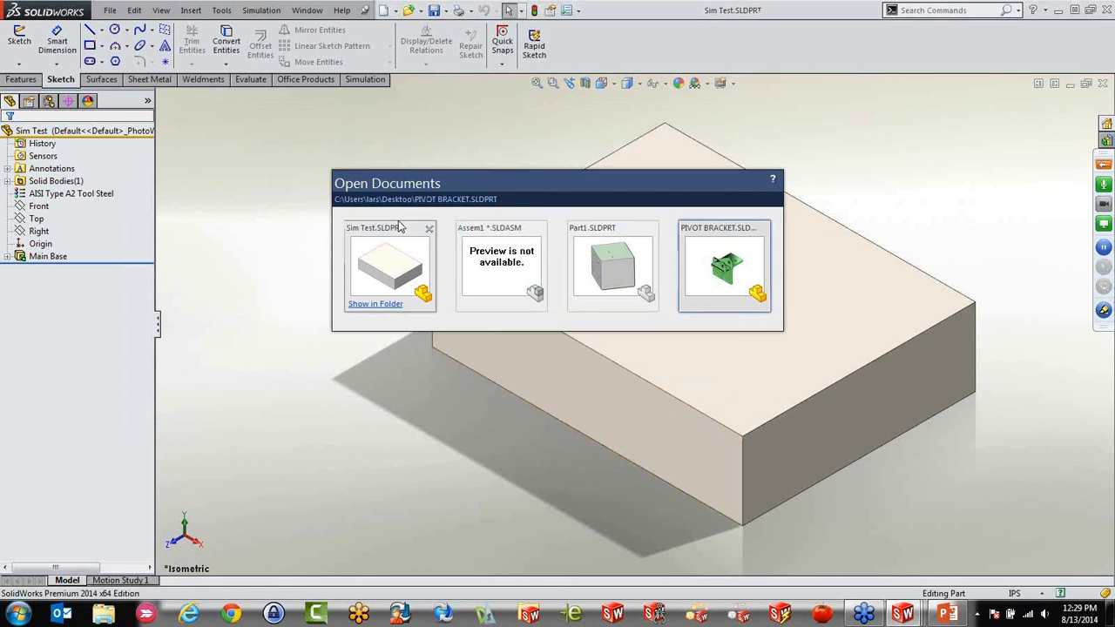
pyautogui.hotkey('ctrl', 'Tab')
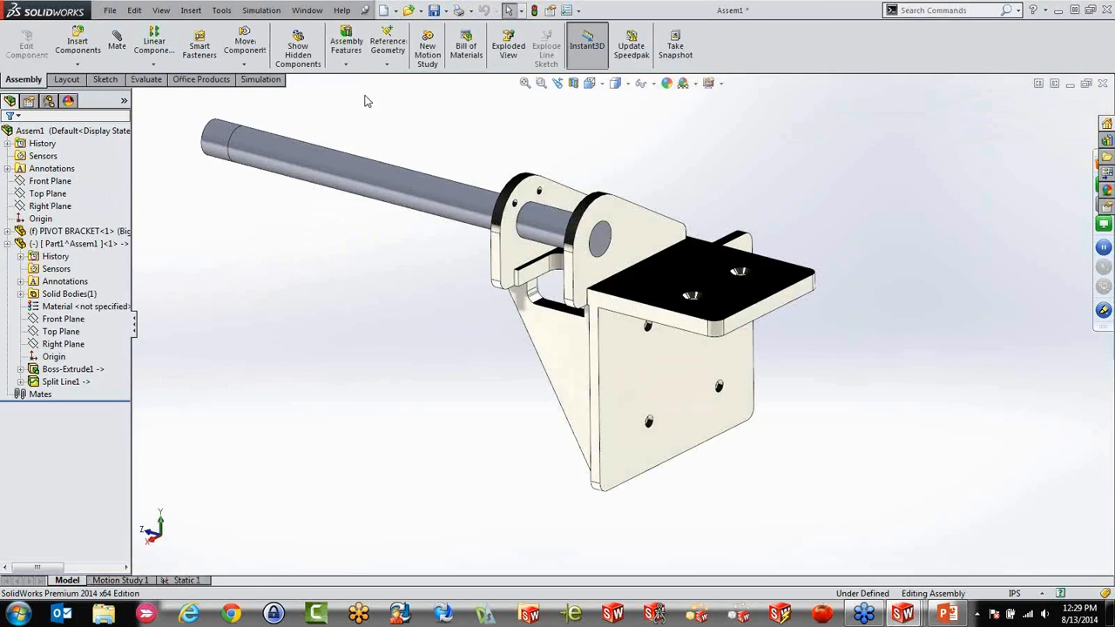
pyautogui.click(77, 44)
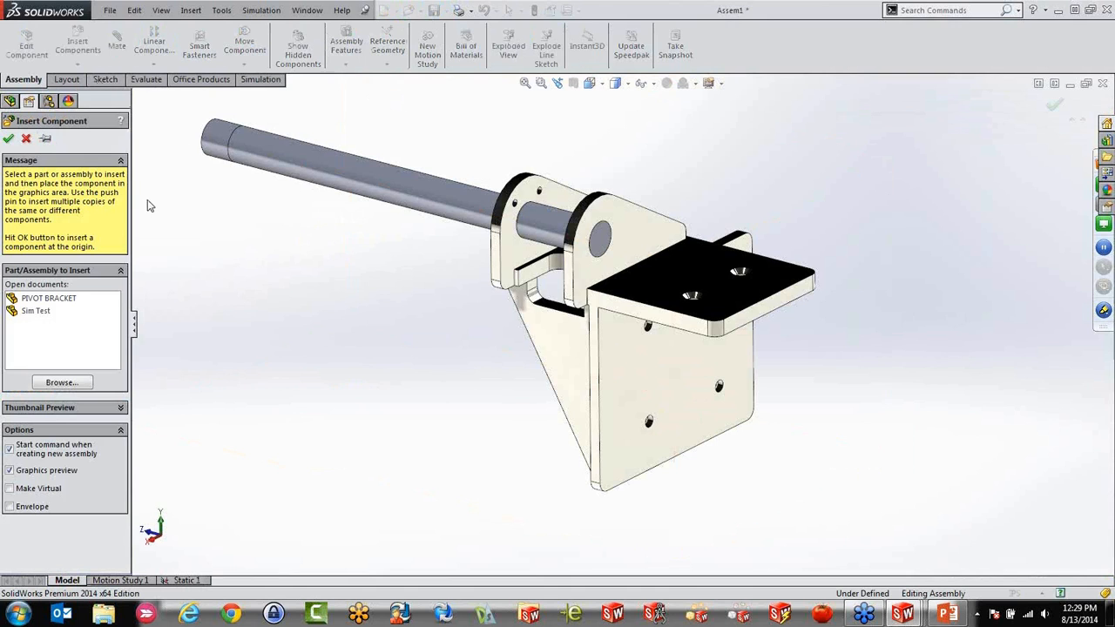
pyautogui.click(45, 315)
pyautogui.click(42, 312)
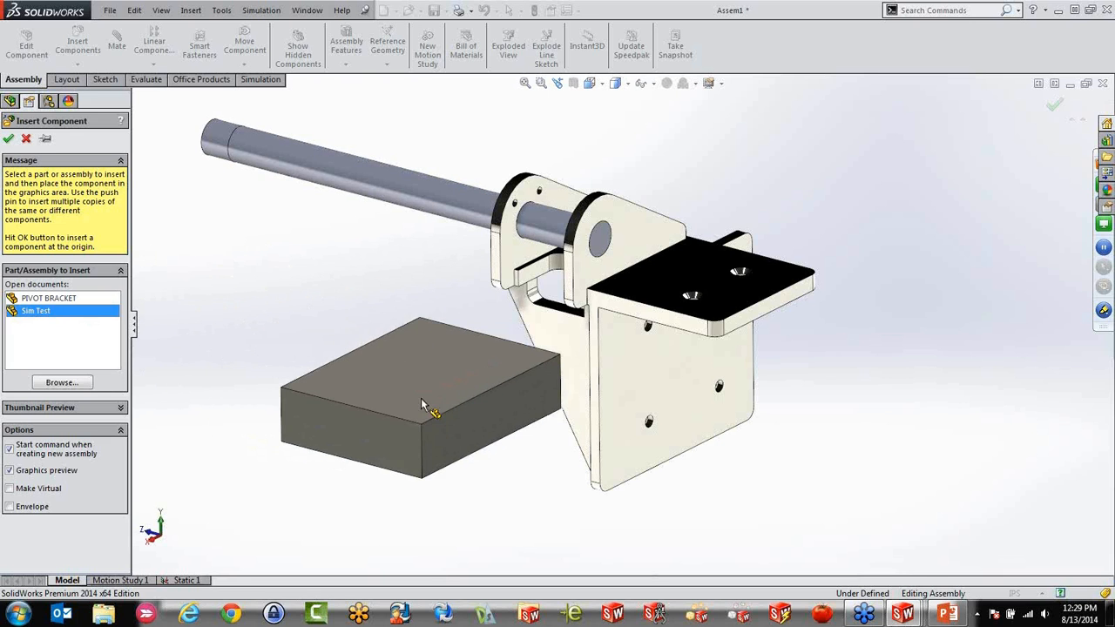
pyautogui.click(391, 407)
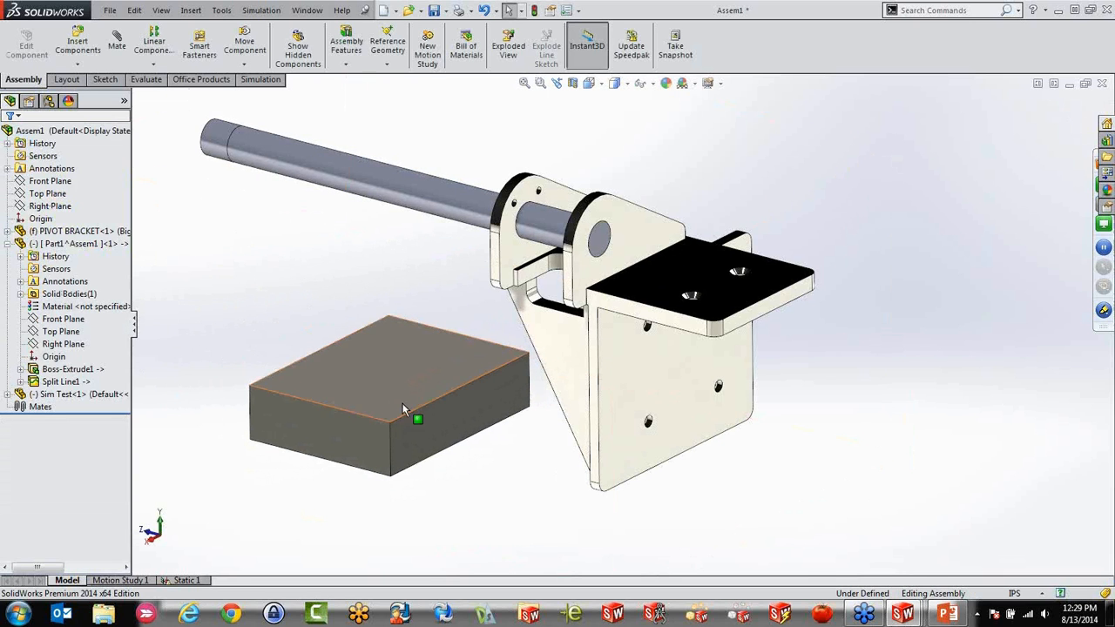
# Mate the block's large upper face coincident with the outer face of the bracket's vertical plate
pyautogui.scroll(1, 519, 482)
pyautogui.scroll(-1, 492, 475)
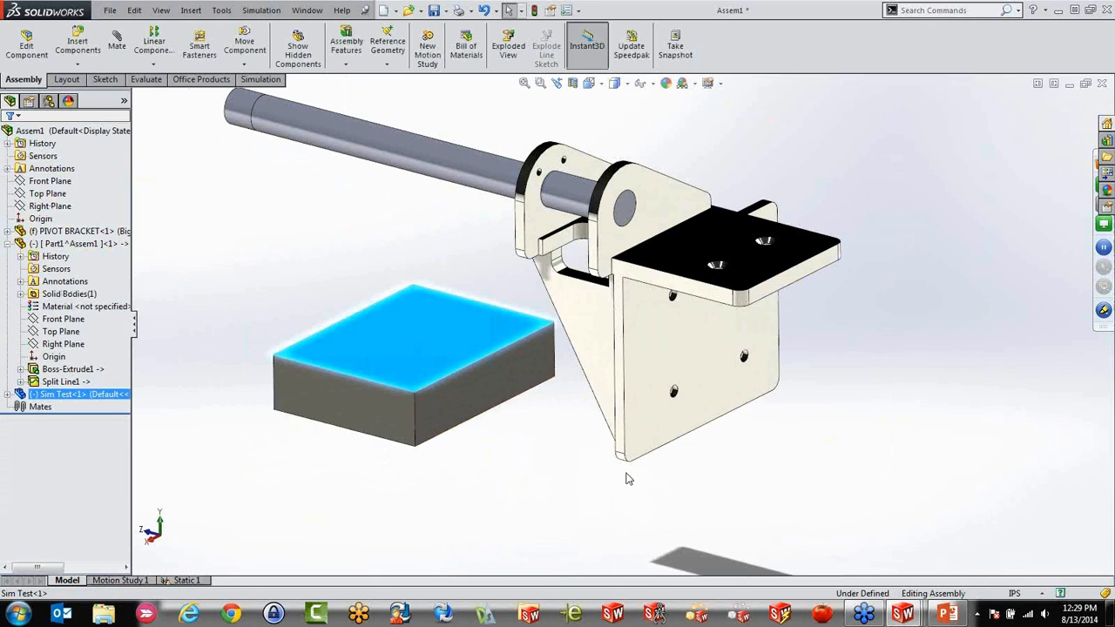
pyautogui.click(640, 362)
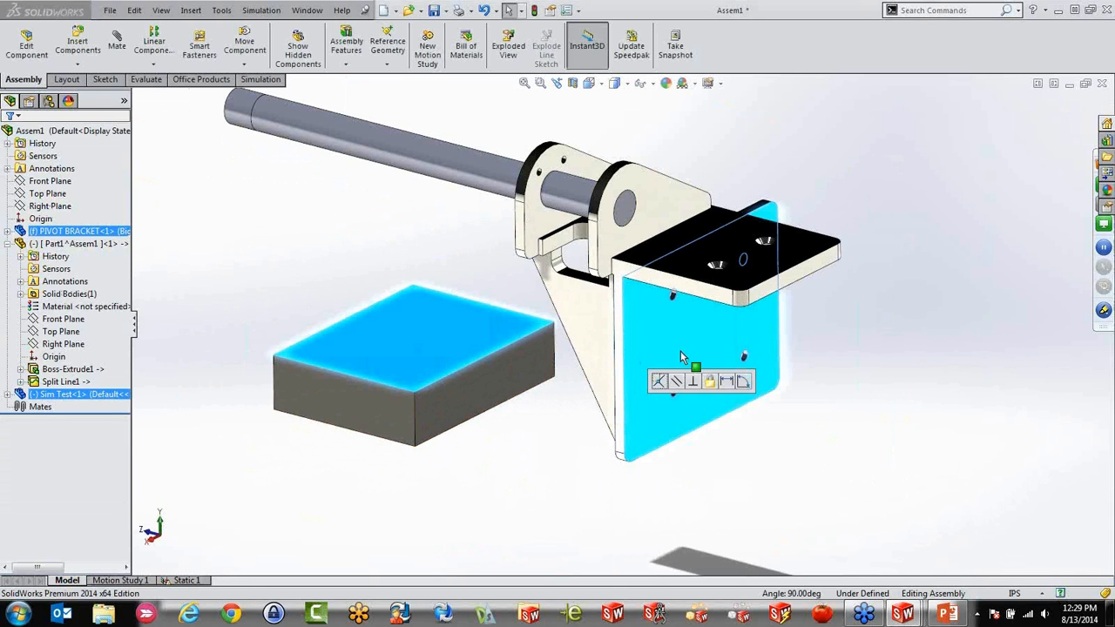
pyautogui.click(659, 383)
# Mate the block's narrow upper face coincident with the underside of the bracket's horizontal flange
pyautogui.click(584, 397)
pyautogui.moveTo(740, 348); pyautogui.dragTo(694, 243, button='middle')
pyautogui.keyDown('ctrl'); pyautogui.click(668, 193); pyautogui.keyUp('ctrl')
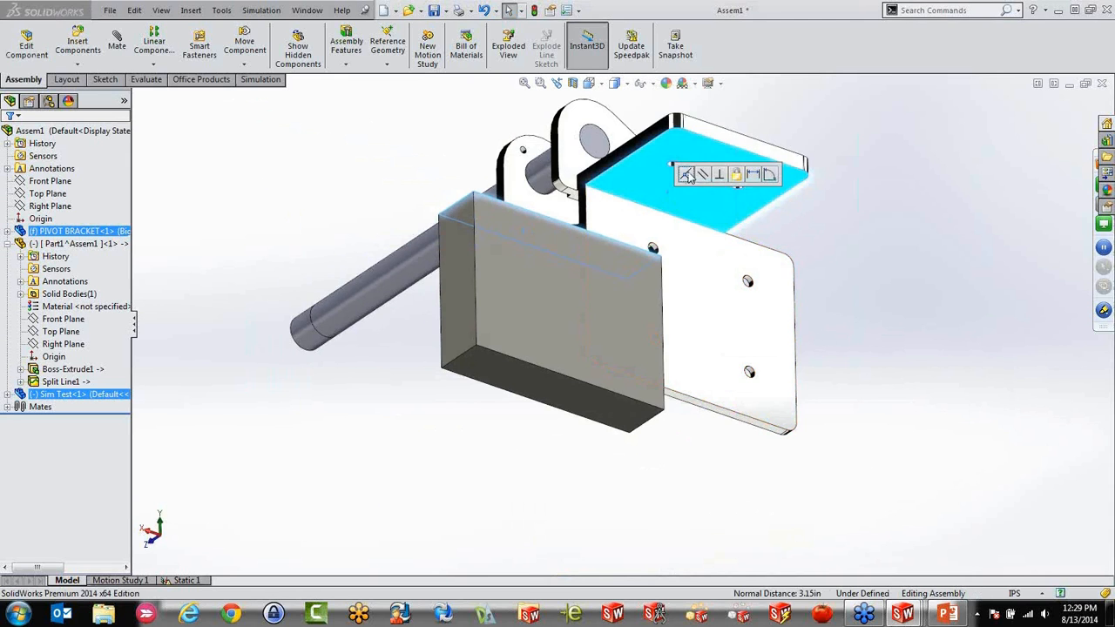
pyautogui.click(685, 174)
# Mate the block's end face coincident with the side edge face of the bracket's vertical plate
pyautogui.moveTo(531, 241); pyautogui.dragTo(630, 316, button='middle')
pyautogui.scroll(1, 540, 240)
pyautogui.scroll(-1, 540, 239)
pyautogui.click(563, 311)
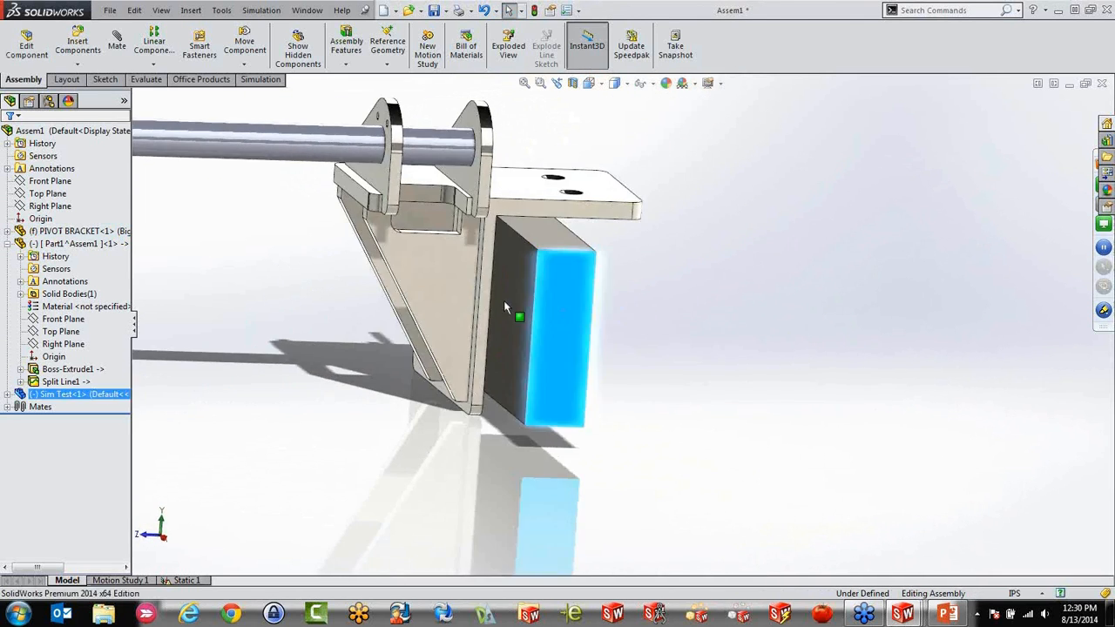
pyautogui.keyDown('ctrl'); pyautogui.click(485, 285); pyautogui.keyUp('ctrl')
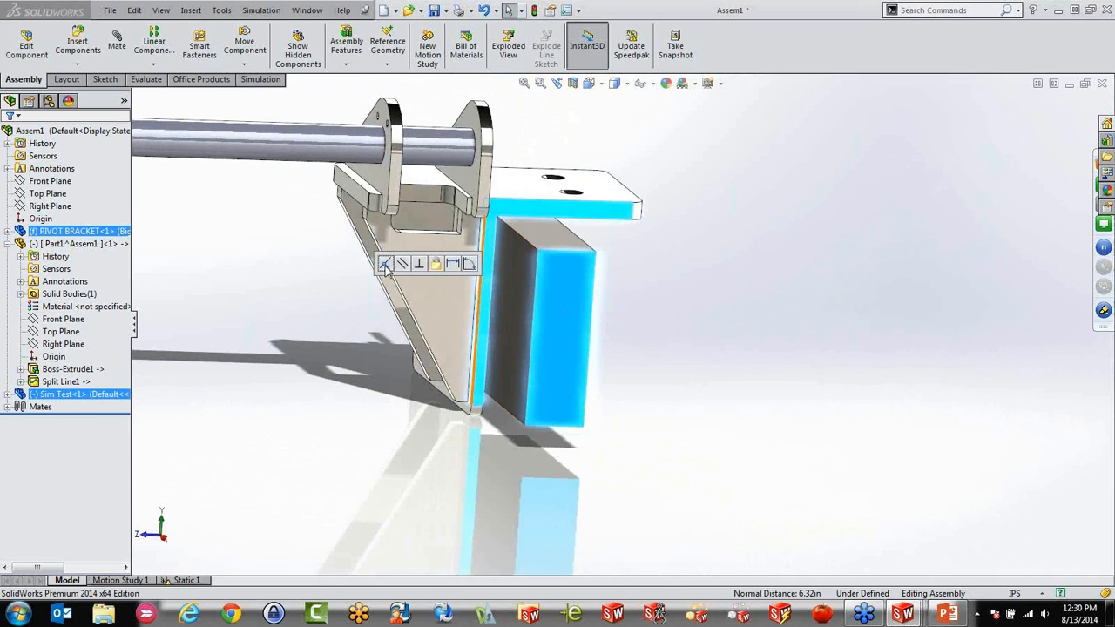
pyautogui.click(385, 264)
# Start editing Sim Test in the assembly, saving the assembly to the Desktop as Assem1.SLDASM and copying the simulation result files
pyautogui.moveTo(582, 319); pyautogui.dragTo(468, 321, button='middle')
pyautogui.scroll(-3, 357, 281)
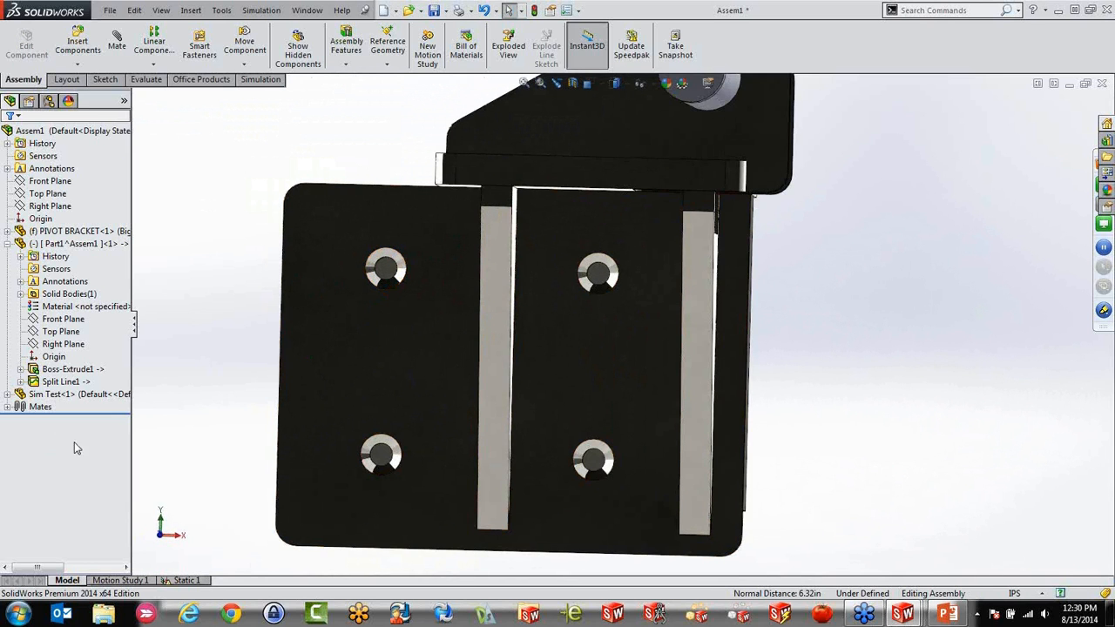
pyautogui.click(53, 393)
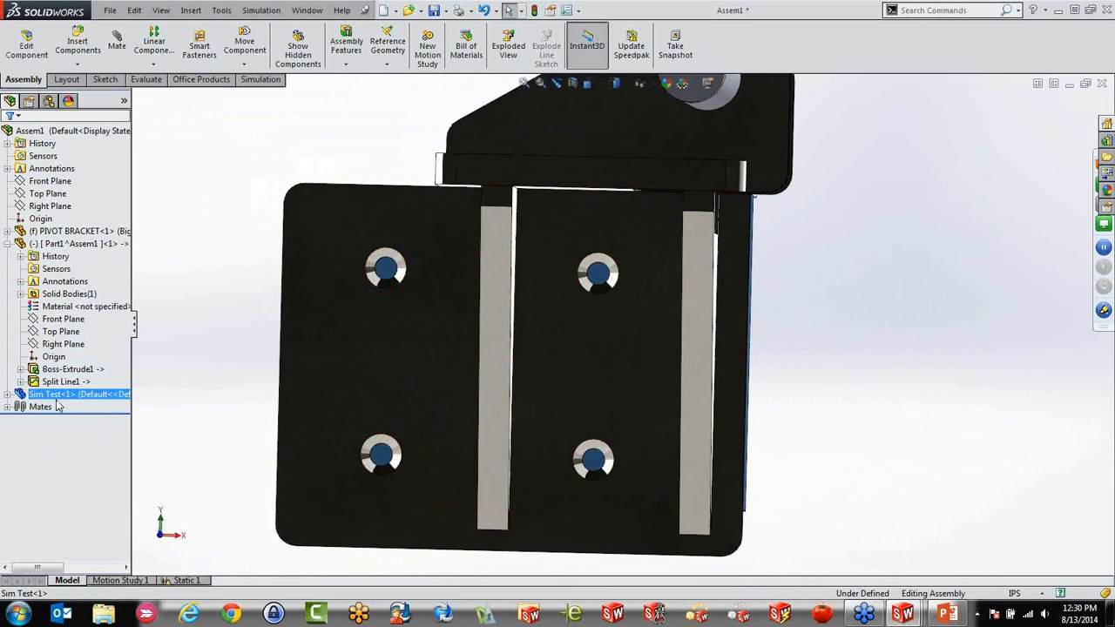
pyautogui.click(27, 54)
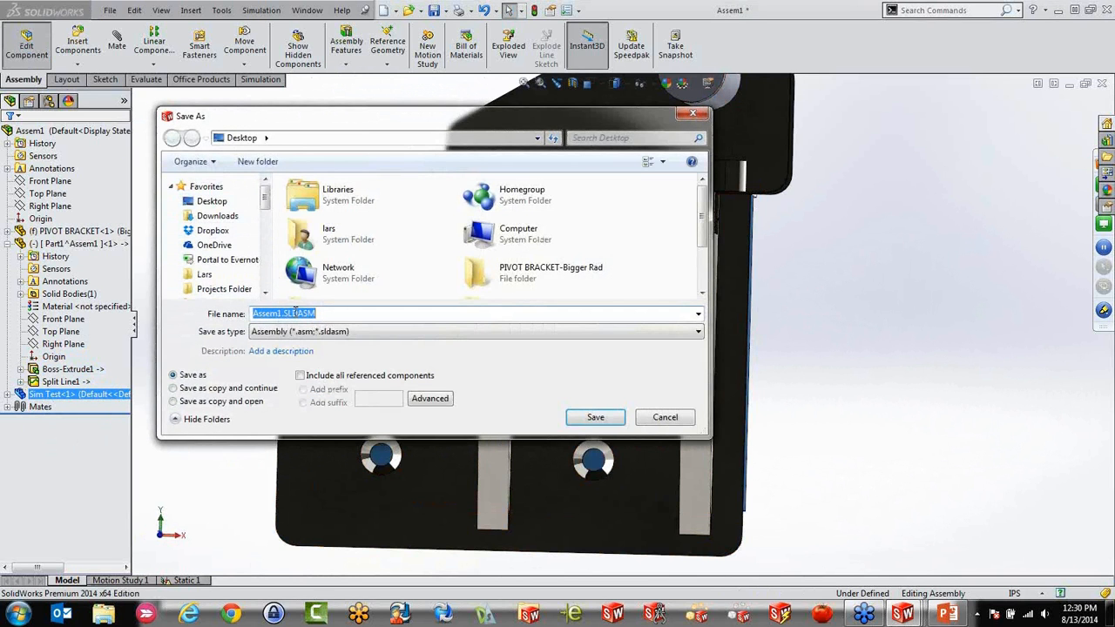
pyautogui.click(595, 417)
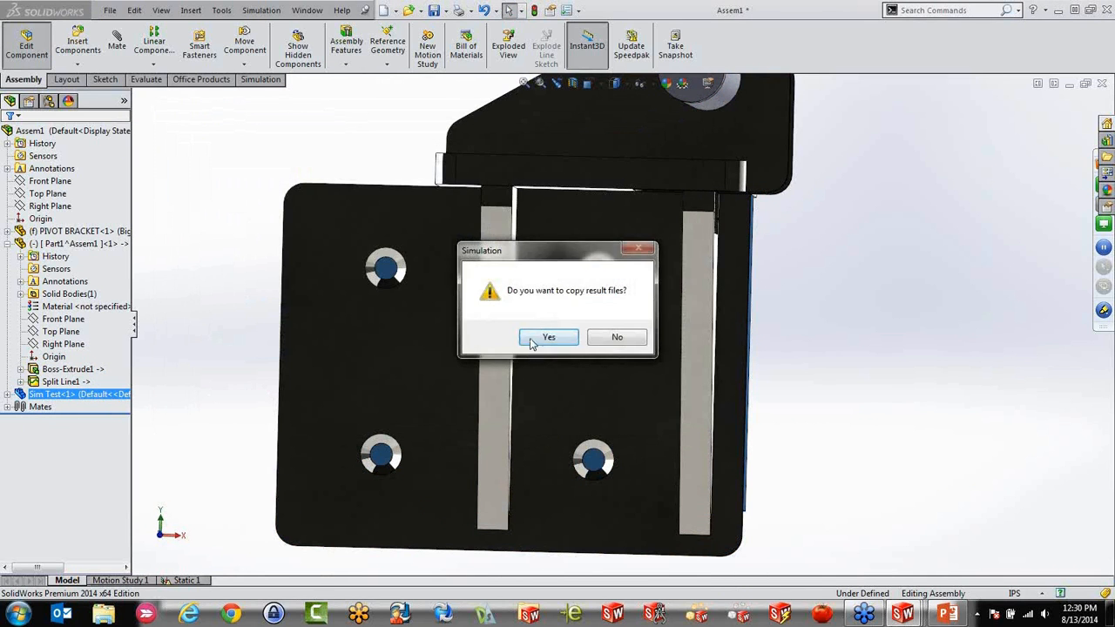
pyautogui.click(547, 338)
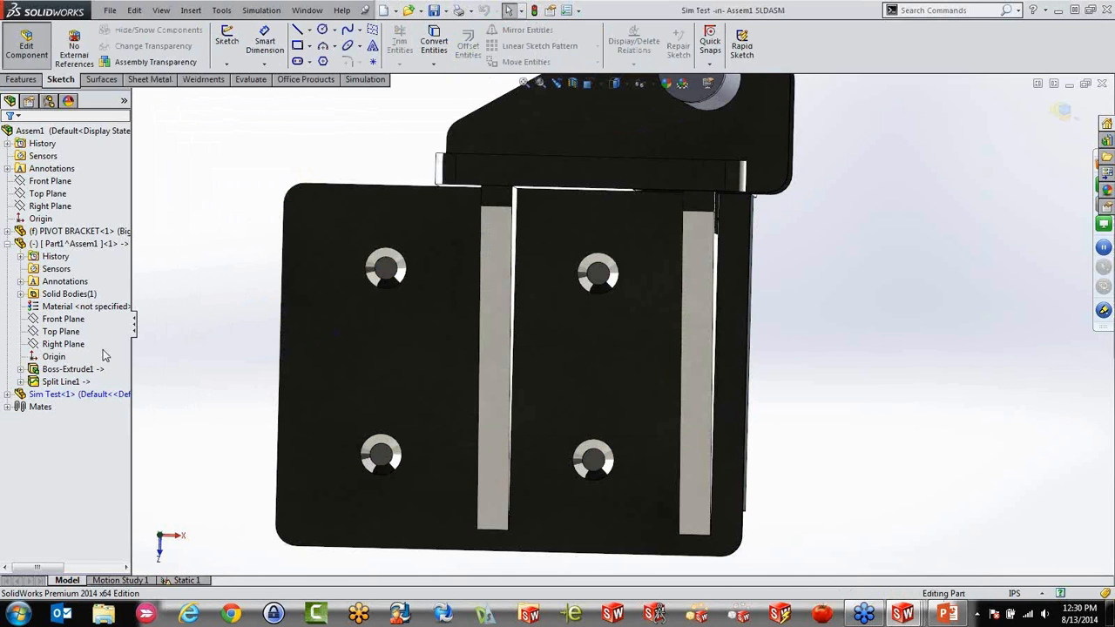
# Add four M10x1.25 ANSI Metric bottoming tapped holes to the block, centred on the bracket plate's four countersunk holes, with the Hole Wizard
pyautogui.click(22, 80)
pyautogui.click(452, 45)
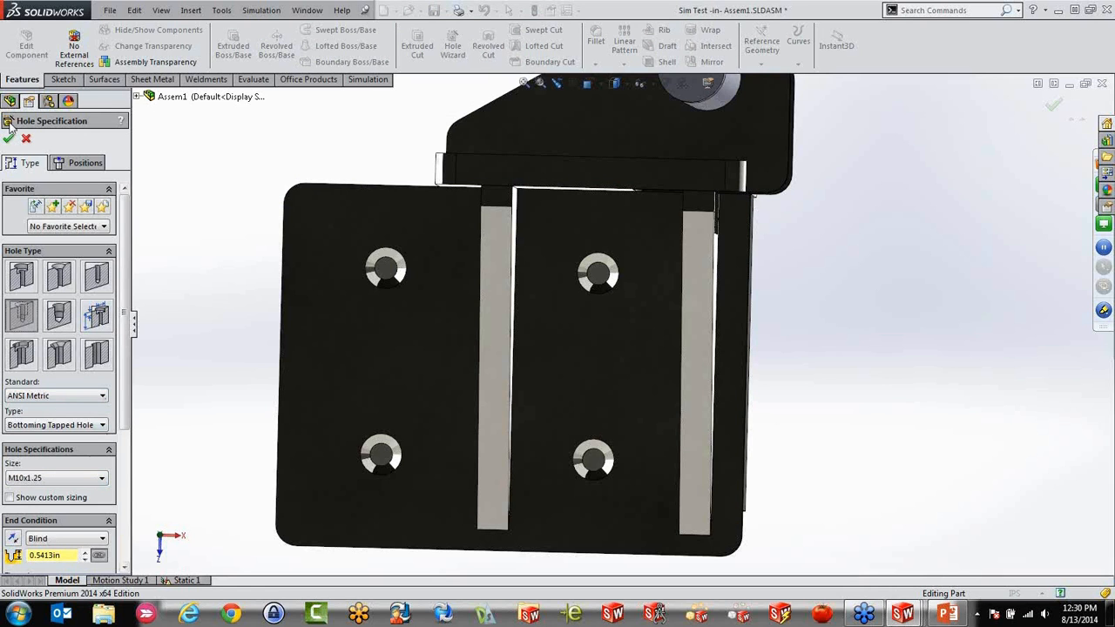
pyautogui.click(61, 165)
pyautogui.scroll(-5, 427, 309)
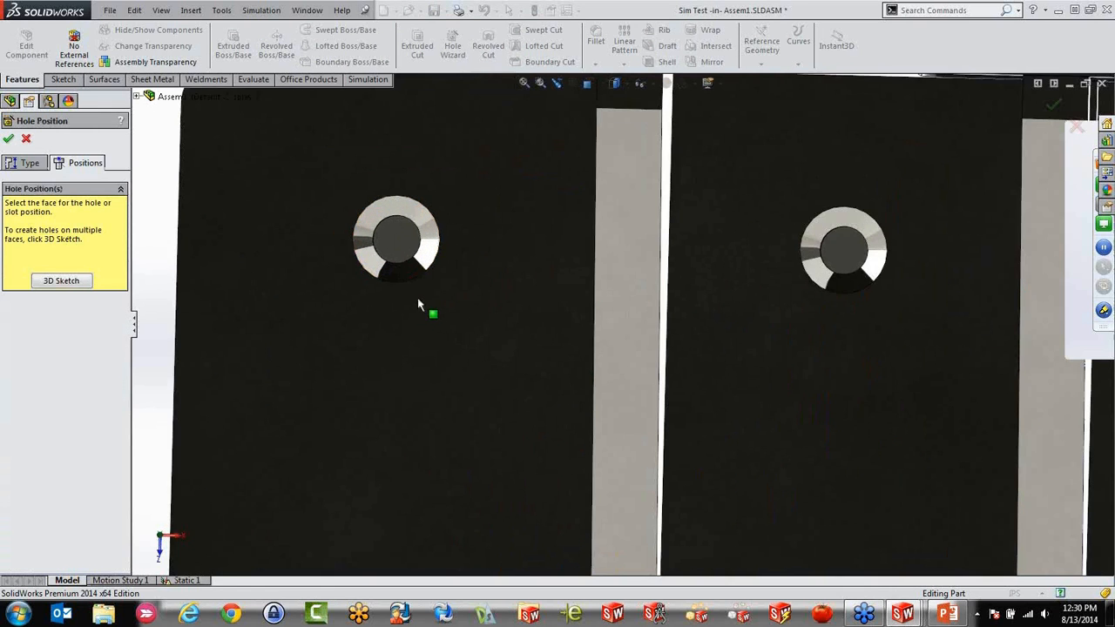
pyautogui.click(404, 247)
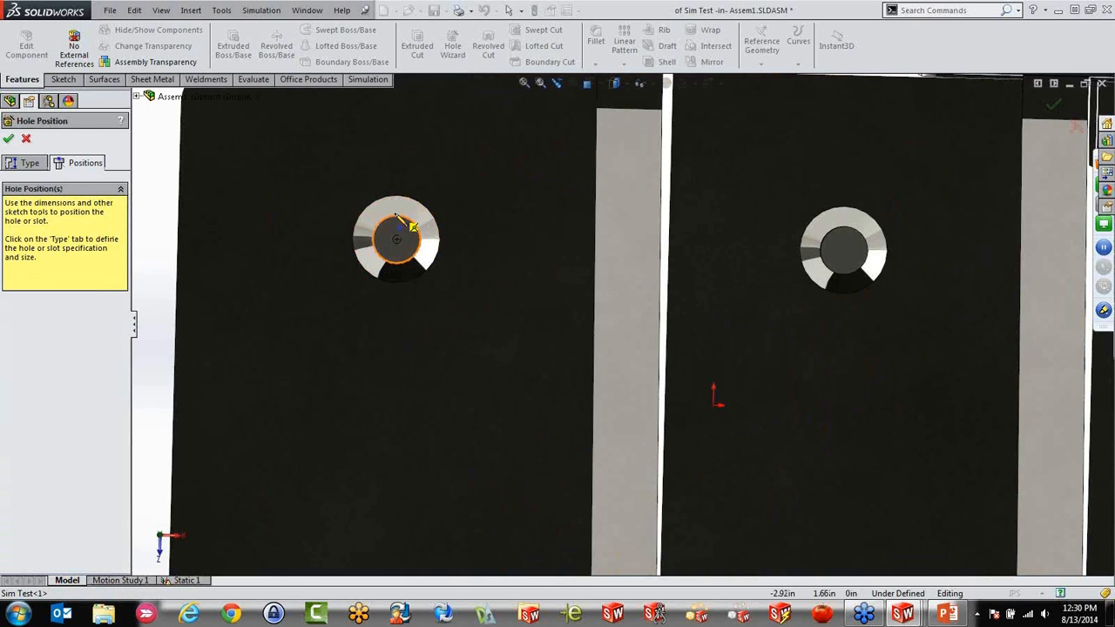
pyautogui.click(396, 241)
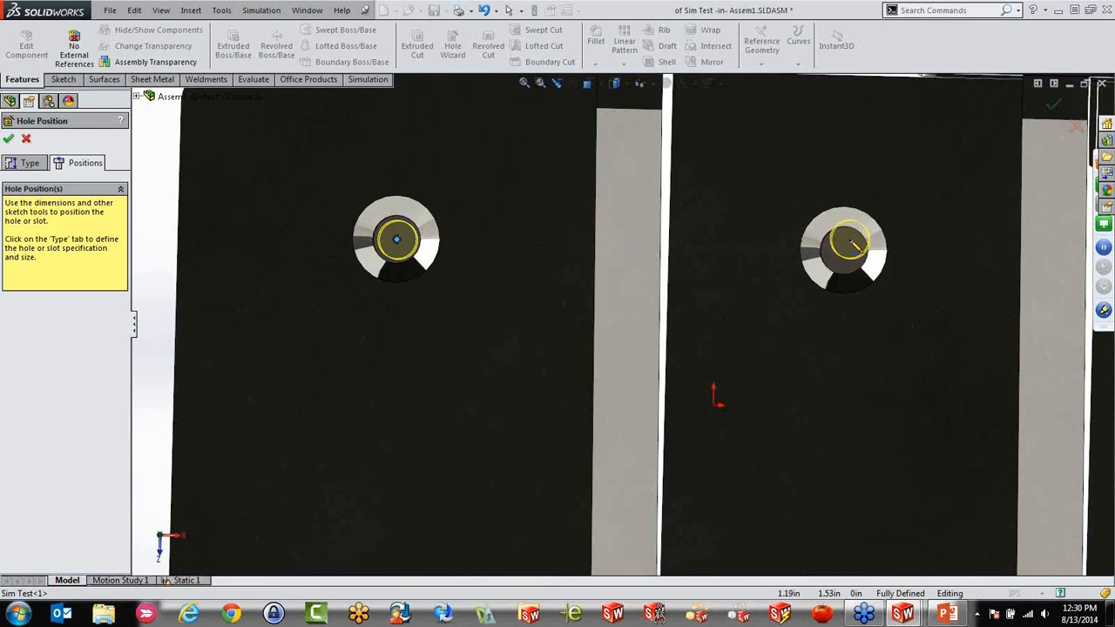
pyautogui.click(843, 252)
pyautogui.scroll(5, 732, 439)
pyautogui.scroll(-5, 732, 440)
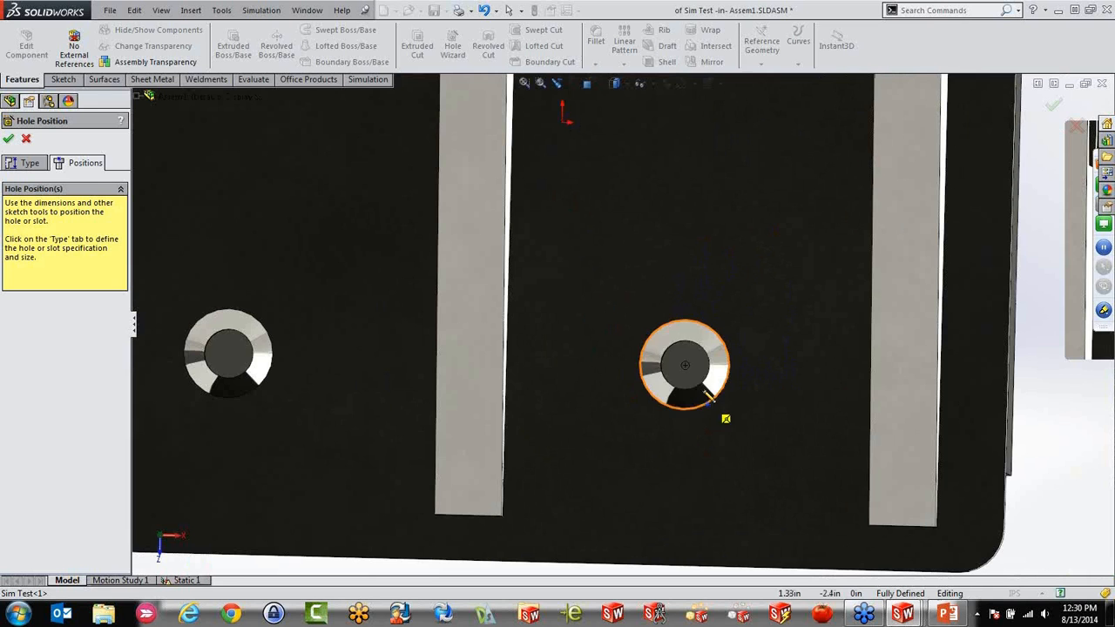
pyautogui.click(684, 365)
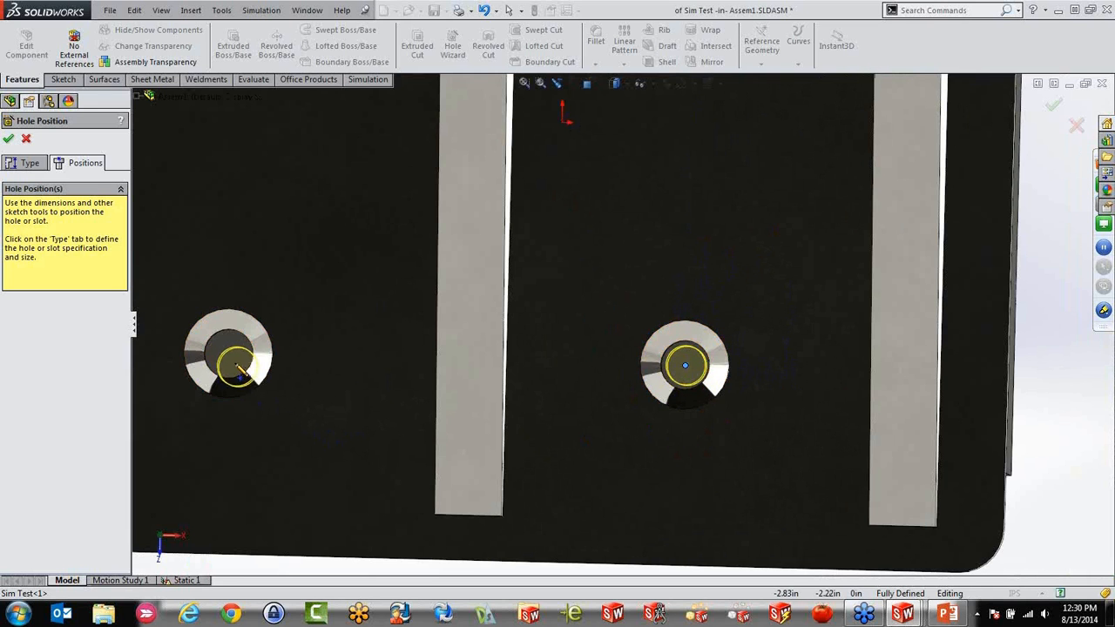
pyautogui.click(228, 353)
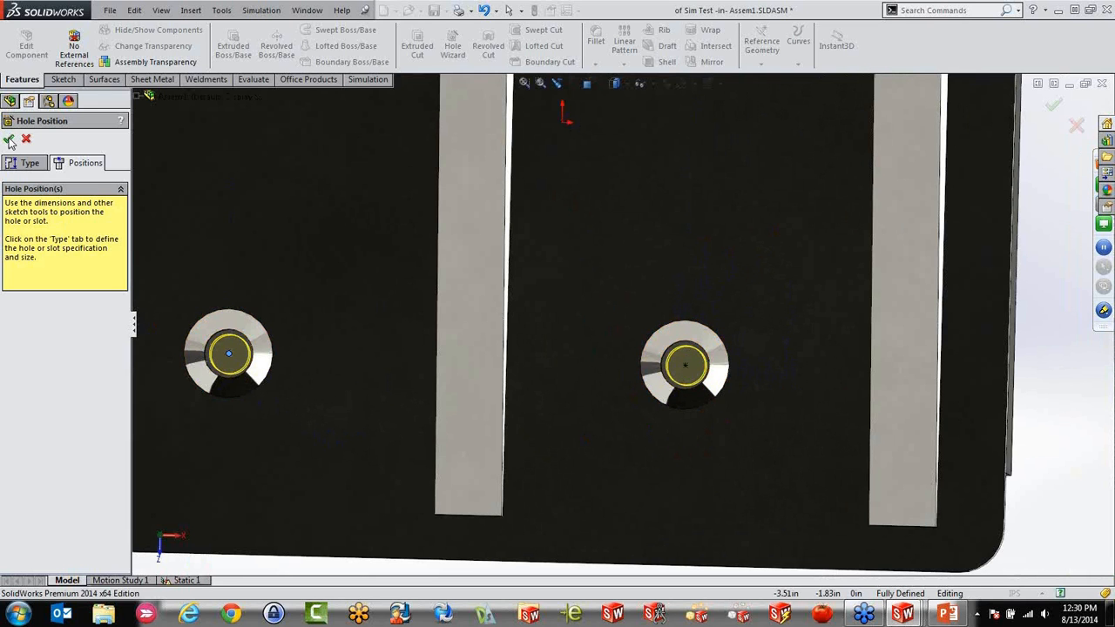
pyautogui.click(8, 140)
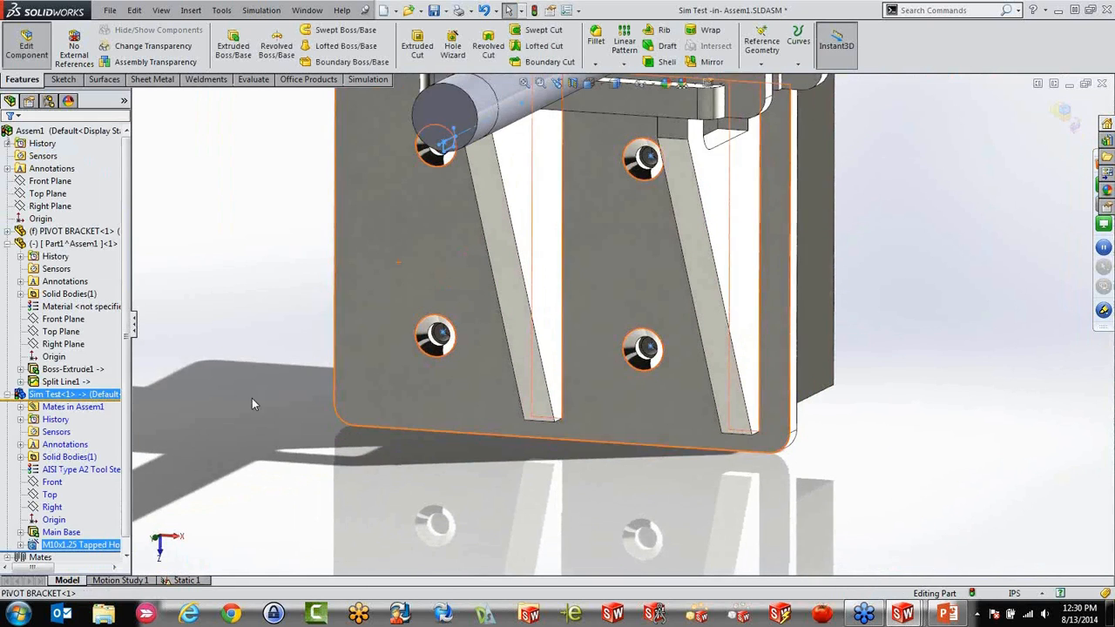
# Leave part editing, temporarily hide the bracket to inspect the block's tapped holes, and show the bracket again
pyautogui.click(30, 54)
pyautogui.scroll(3, 388, 279)
pyautogui.scroll(-2, 487, 261)
pyautogui.moveTo(619, 217)
pyautogui.mouseDown(button='middle')
pyautogui.moveTo(601, 348)
pyautogui.moveTo(610, 207)
pyautogui.mouseUp(button='middle')
pyautogui.scroll(2, 533, 450)
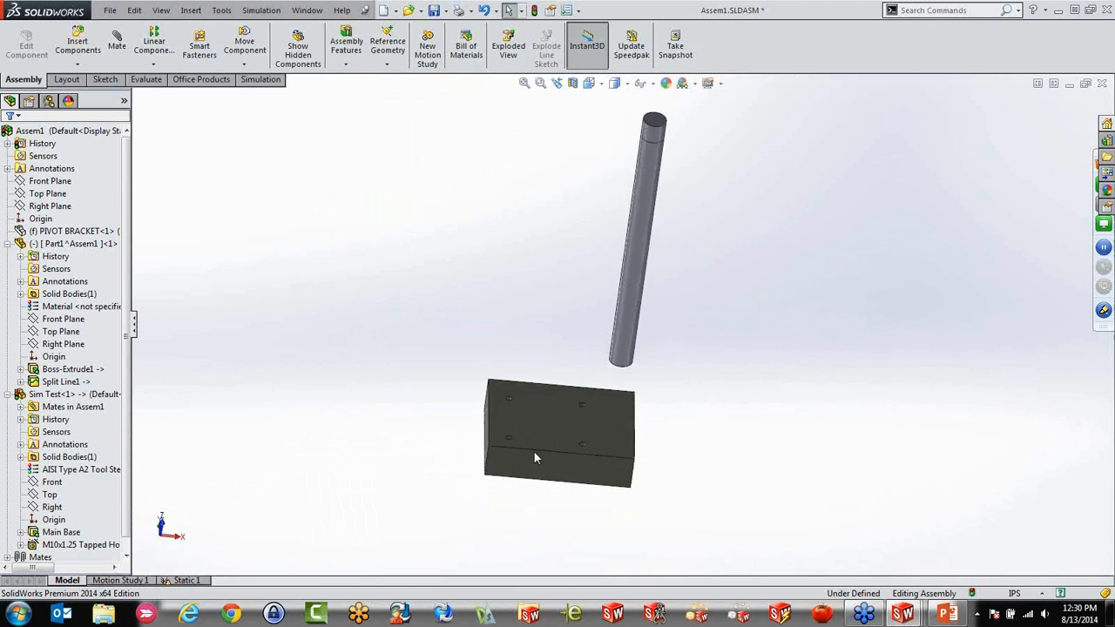
pyautogui.scroll(-4, 555, 296)
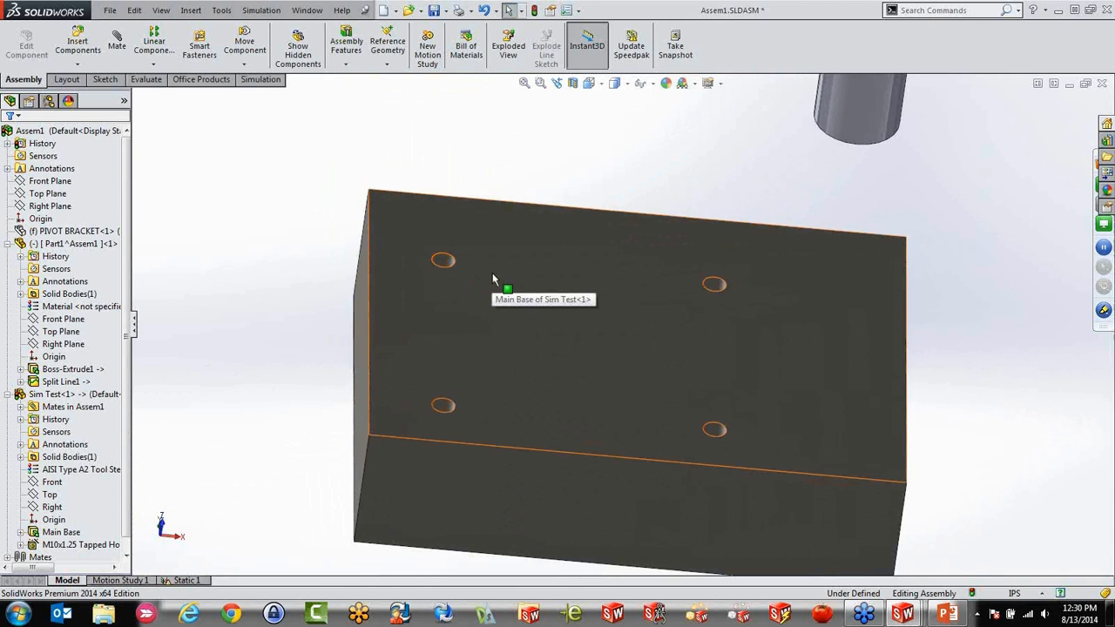
pyautogui.moveTo(492, 280); pyautogui.dragTo(423, 415, button='middle')
pyautogui.moveTo(588, 422)
pyautogui.mouseDown(button='middle')
pyautogui.moveTo(515, 371)
pyautogui.moveTo(570, 450)
pyautogui.moveTo(583, 405)
pyautogui.mouseUp(button='middle')
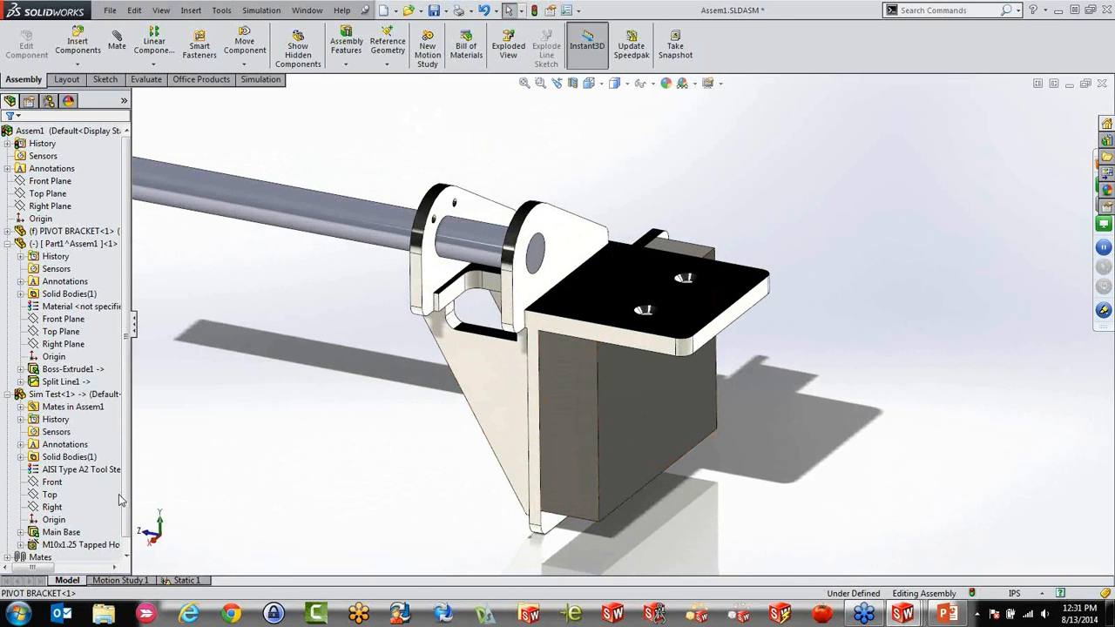
# Edit the Sim Test block in the assembly, try a Main Base thickness of 2.3 in, cancel it, and leave part editing
pyautogui.scroll(-1, 78, 523)
pyautogui.click(35, 541)
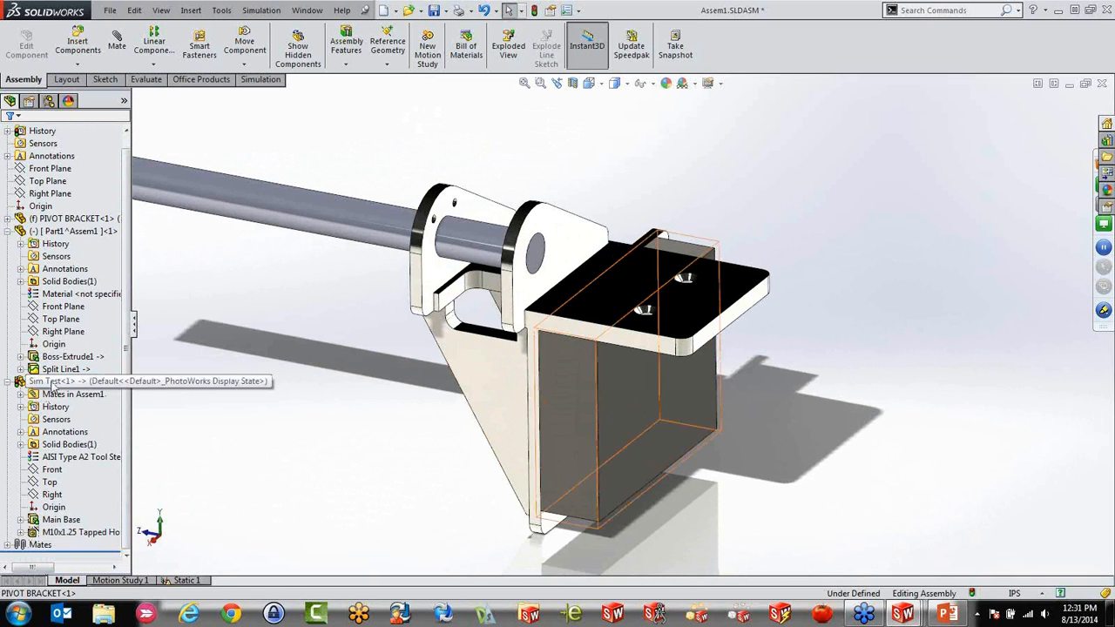
pyautogui.click(64, 381)
pyautogui.click(26, 47)
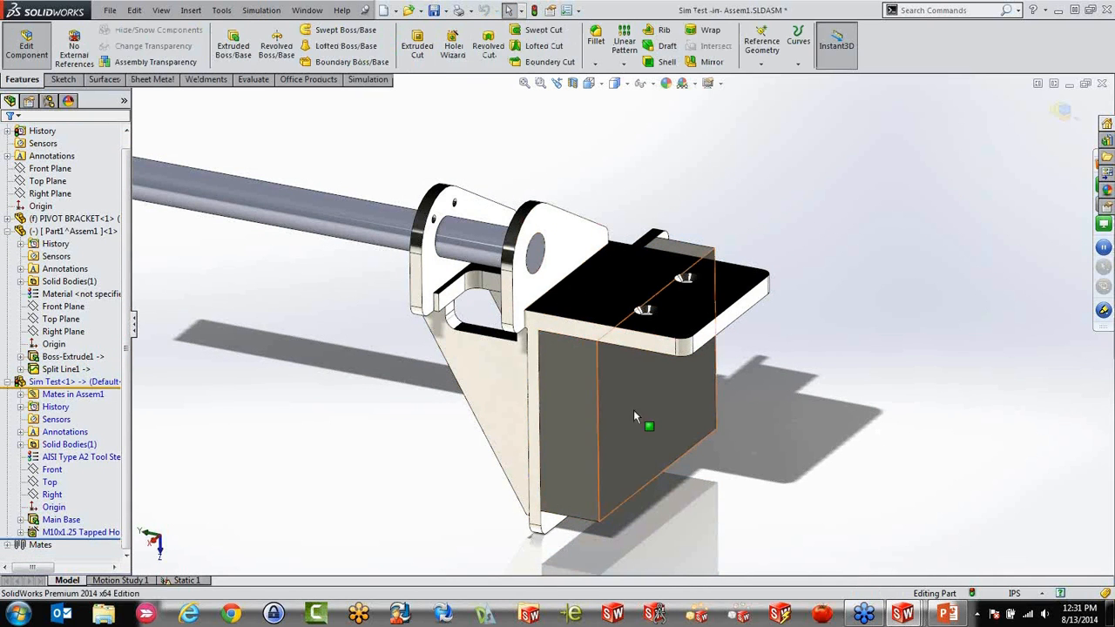
pyautogui.click(601, 519)
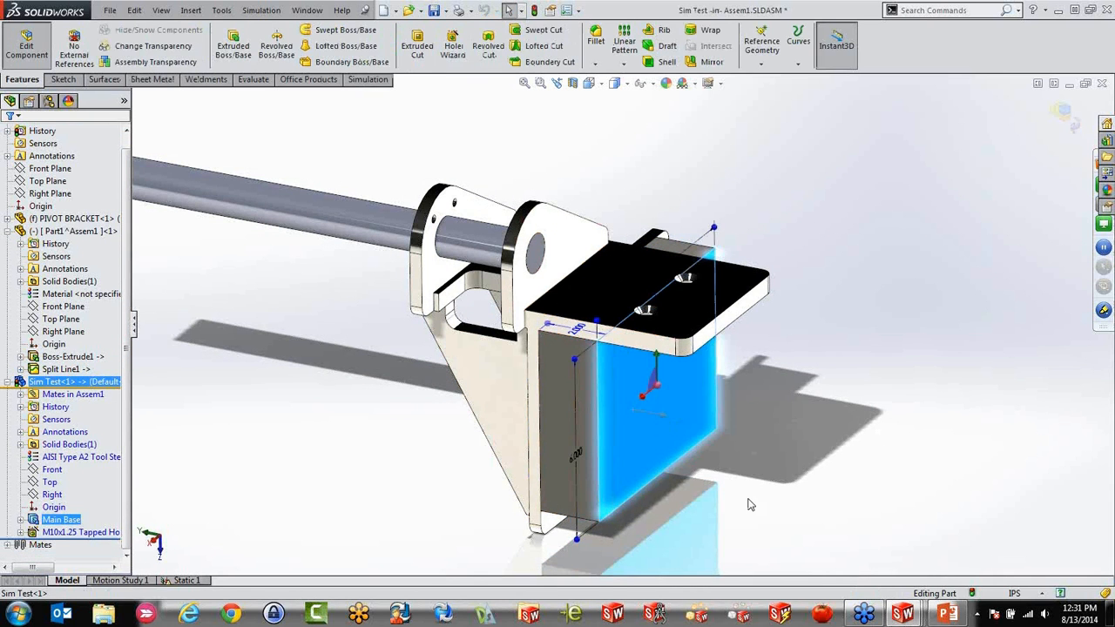
pyautogui.click(757, 500)
pyautogui.click(584, 416)
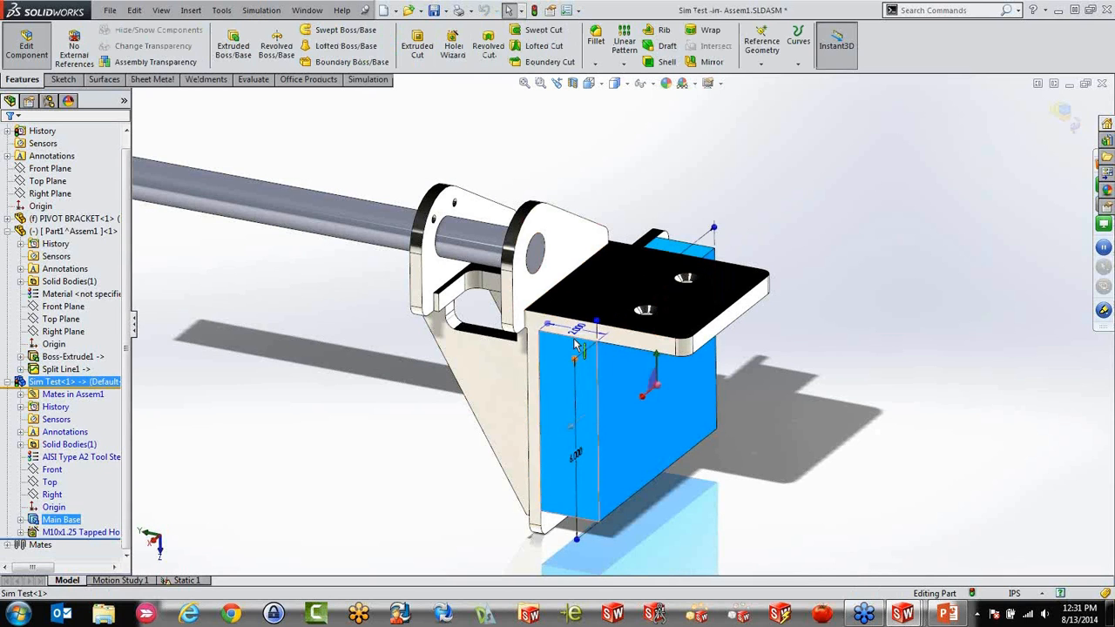
pyautogui.doubleClick(574, 343)
pyautogui.moveTo(541, 360); pyautogui.dragTo(539, 359)
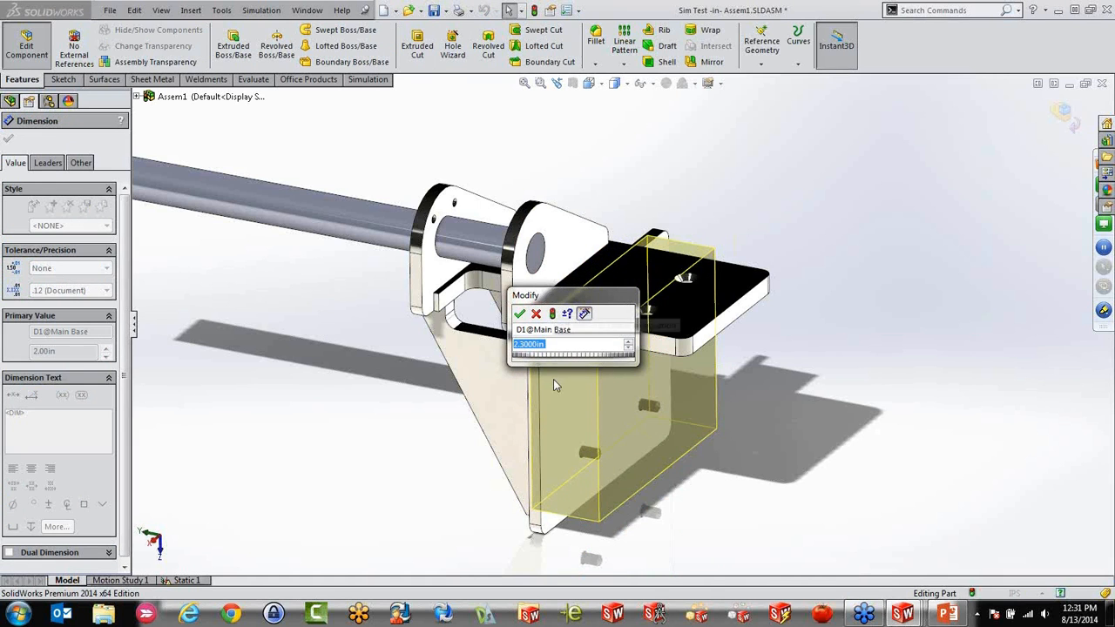
pyautogui.click(536, 315)
pyautogui.click(325, 388)
pyautogui.click(637, 460)
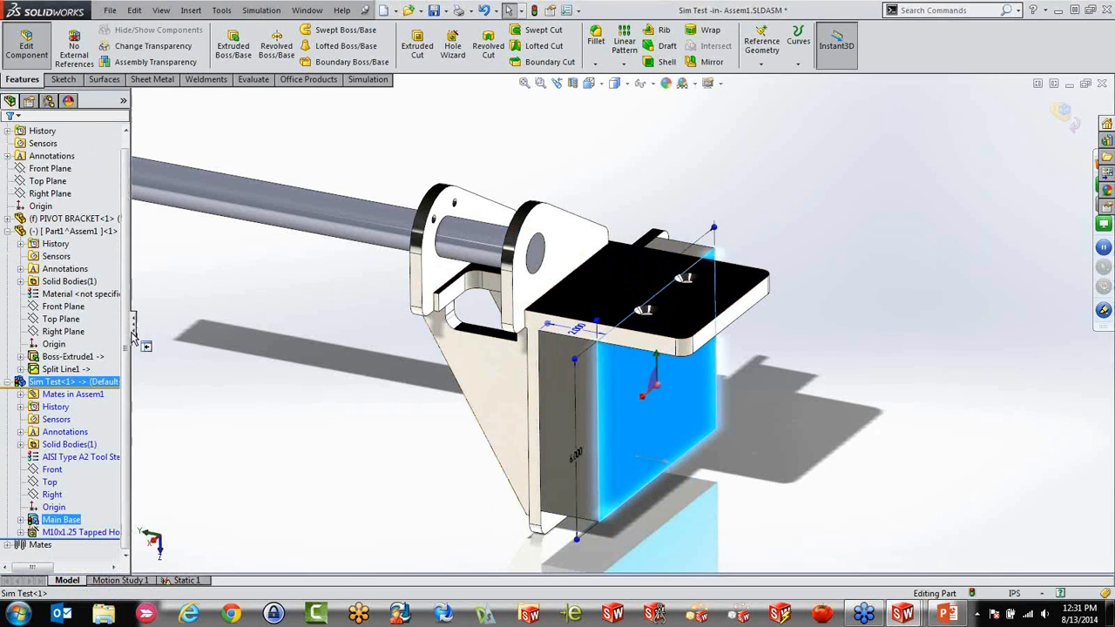
pyautogui.click(155, 326)
pyautogui.click(14, 37)
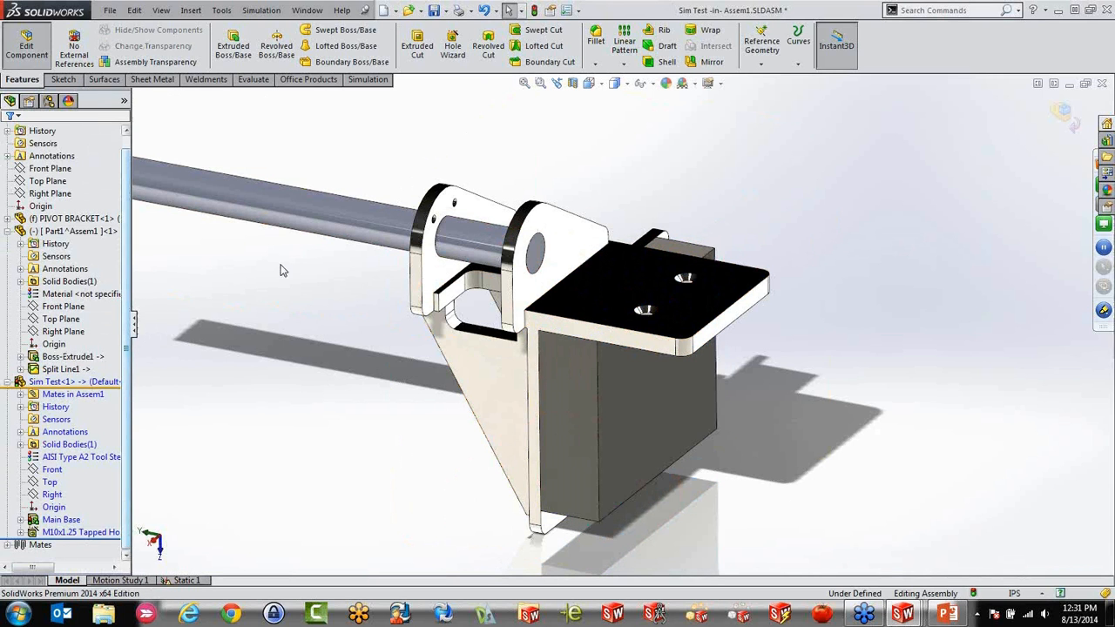
# Open the Static 1 simulation study of the assembly
pyautogui.moveTo(462, 339); pyautogui.dragTo(468, 277, button='middle')
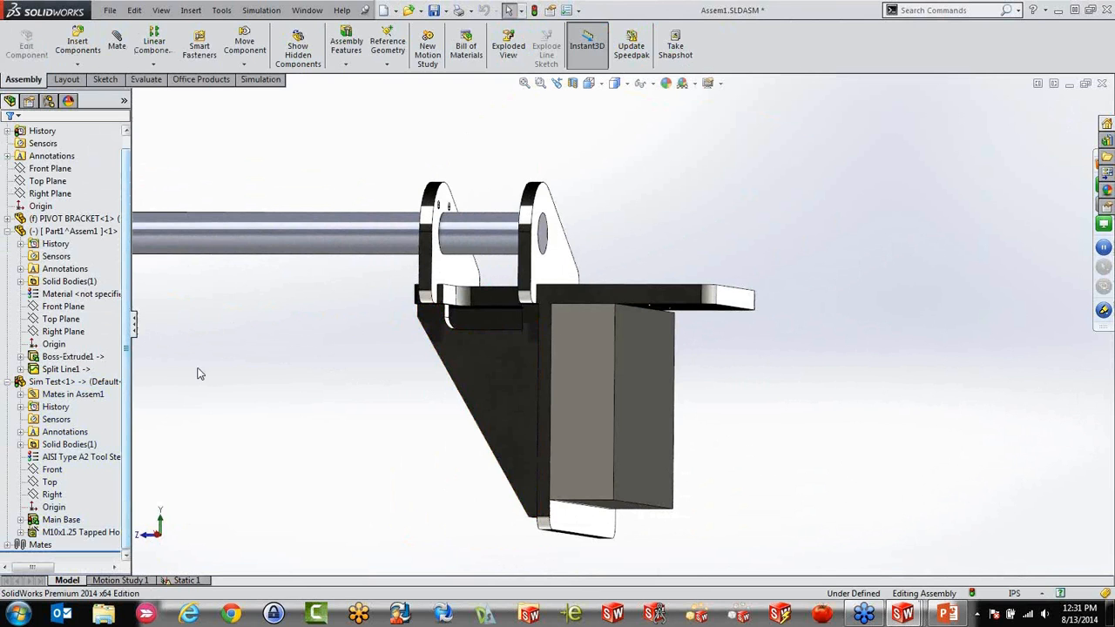
pyautogui.click(185, 580)
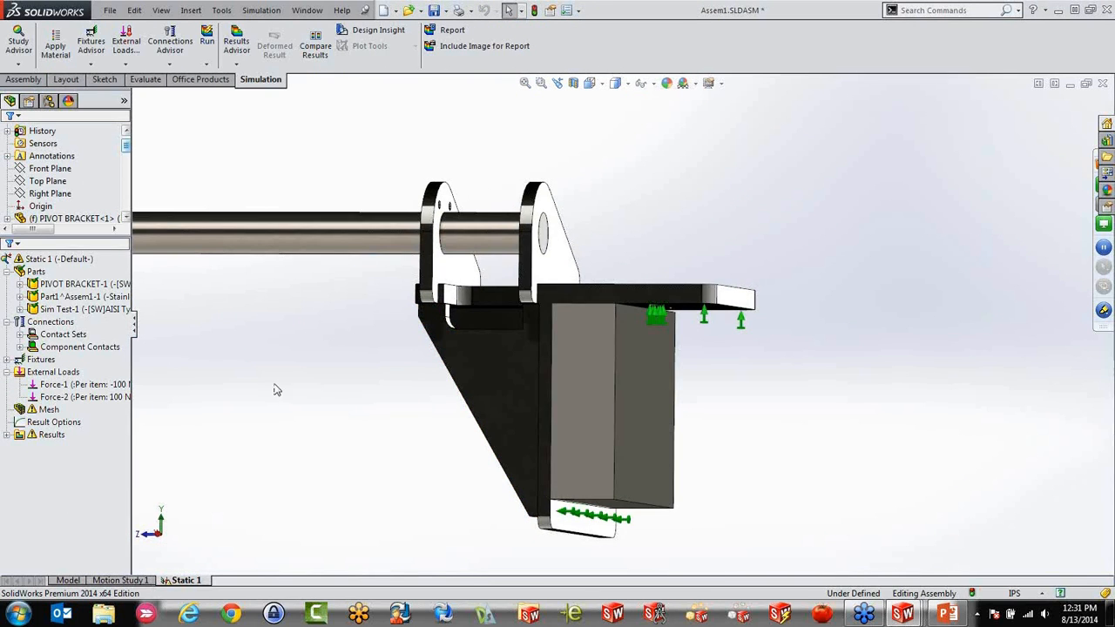
# Duplicate the Static 1 study as "Bracket mounted", using the Default configuration
pyautogui.rightClick(177, 580)
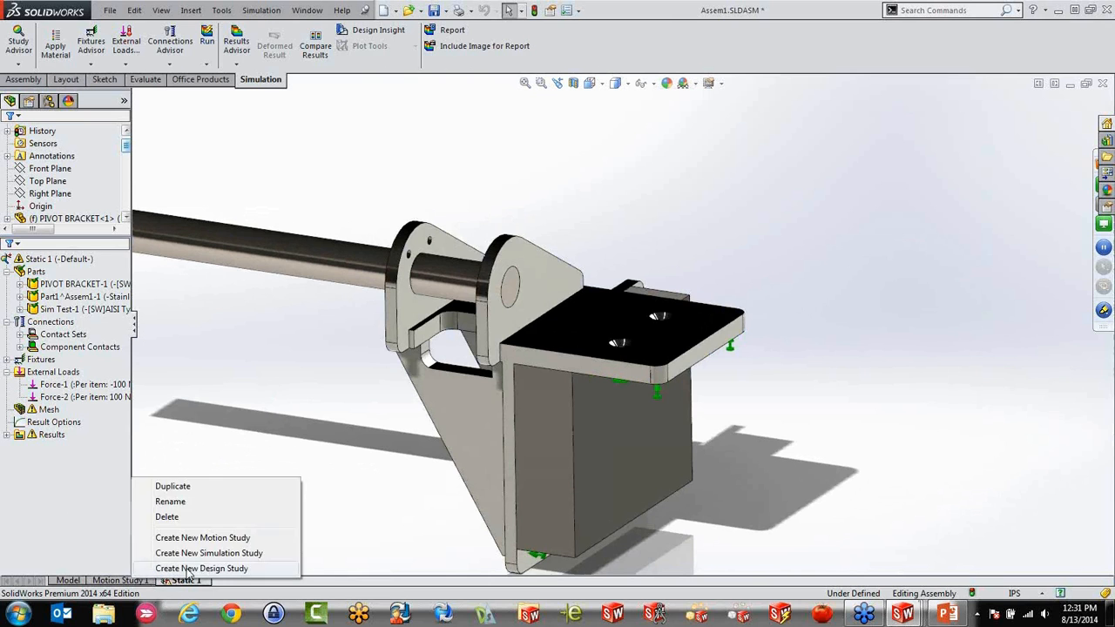
pyautogui.click(172, 485)
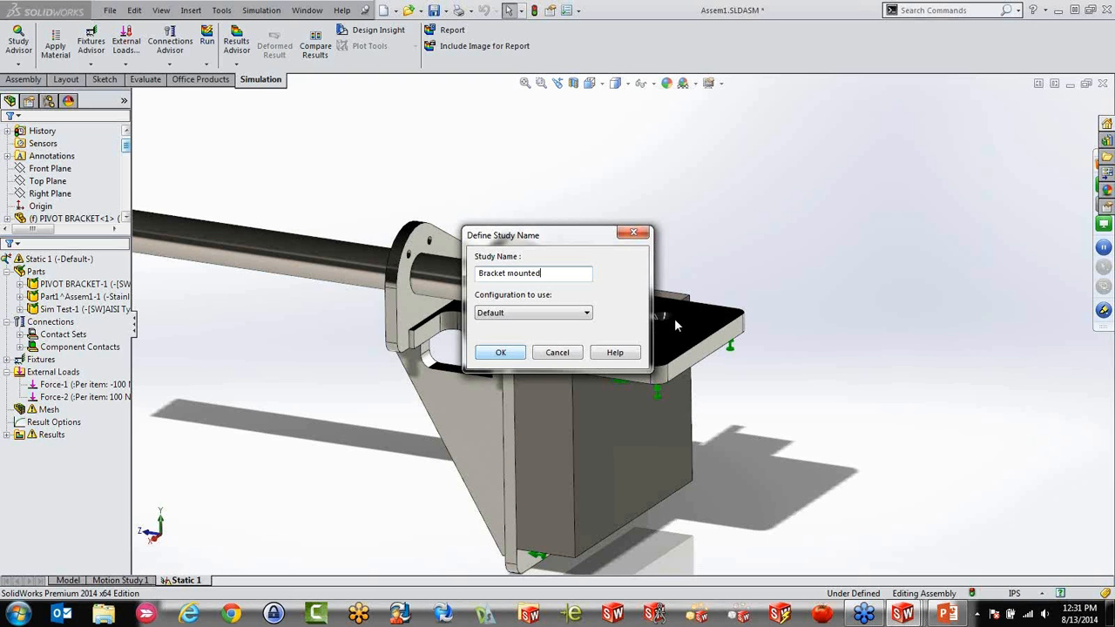
pyautogui.click(503, 352)
pyautogui.scroll(3, 605, 246)
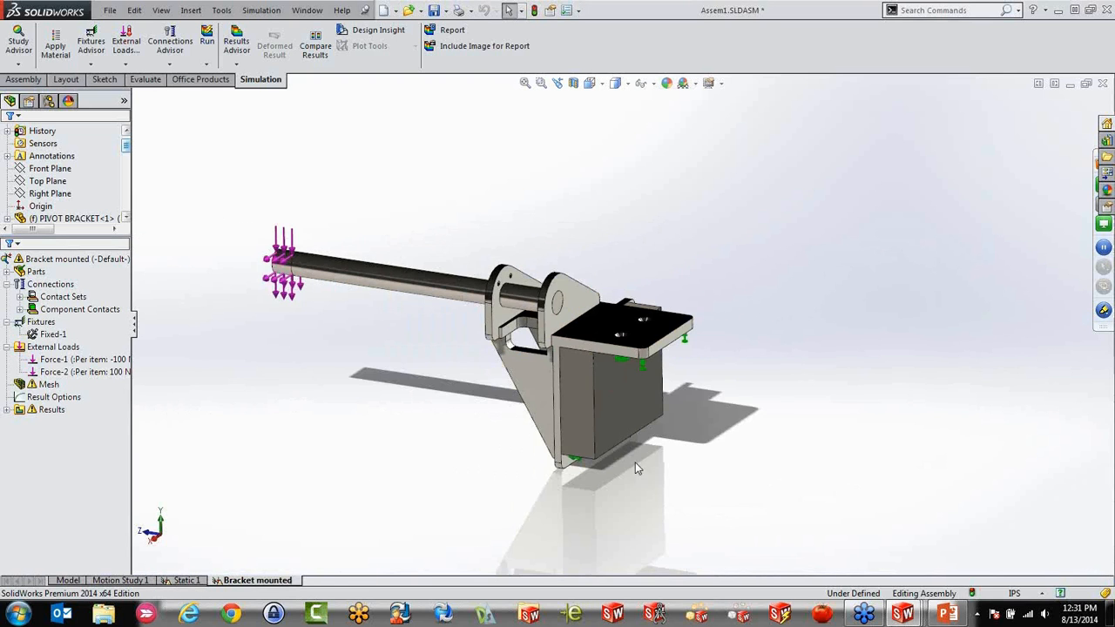
pyautogui.scroll(-5, 598, 361)
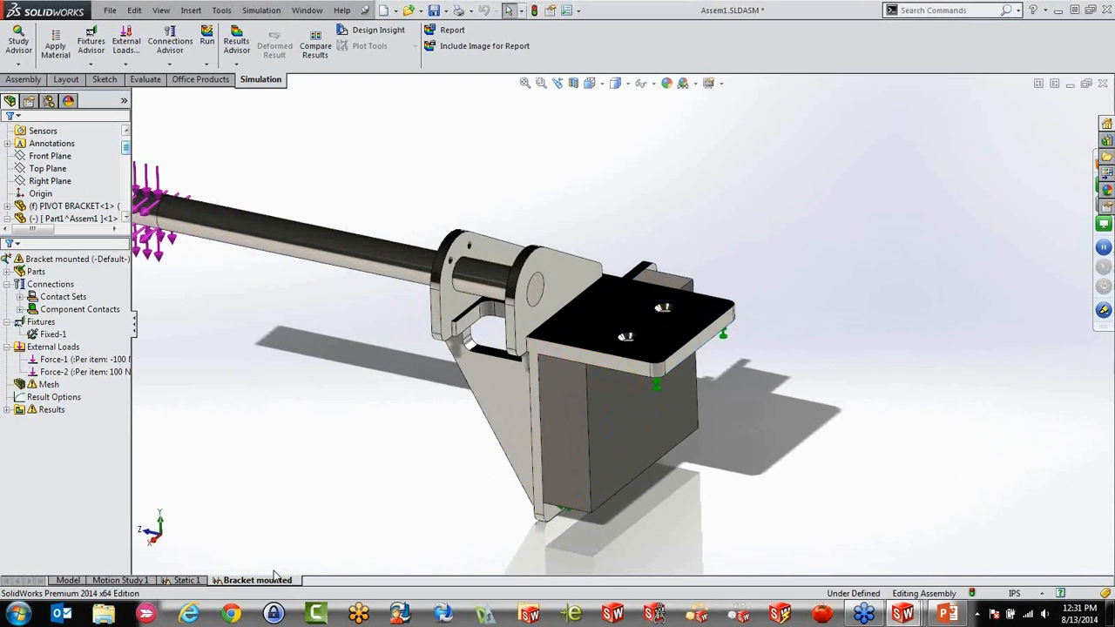
pyautogui.click(7, 272)
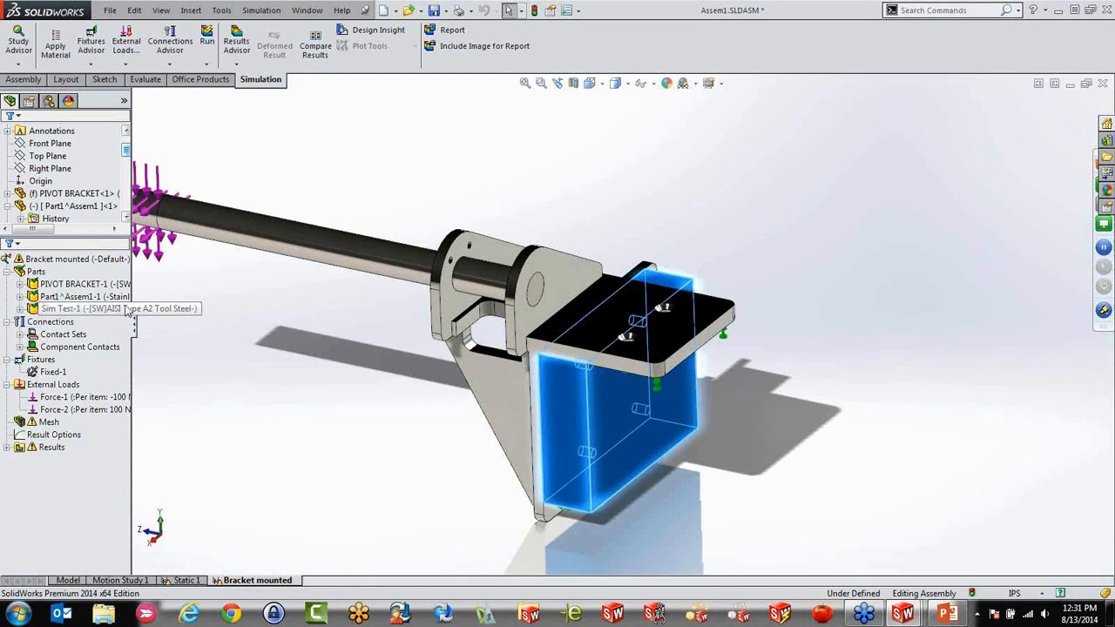
pyautogui.moveTo(527, 379); pyautogui.dragTo(553, 361, button='middle')
pyautogui.scroll(-2, 525, 376)
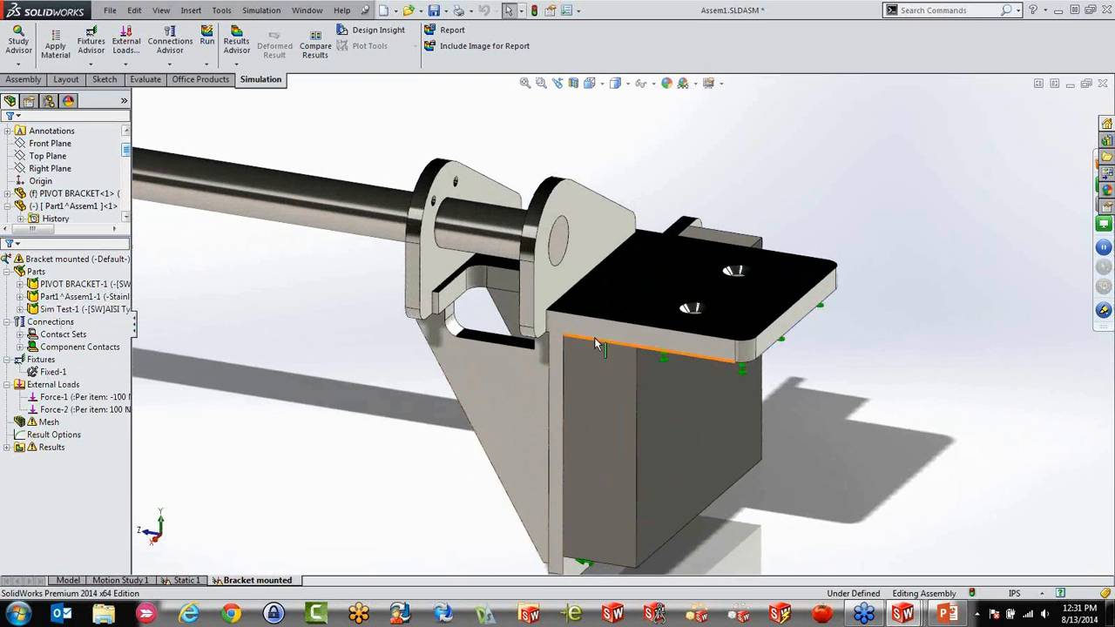
pyautogui.rightClick(61, 322)
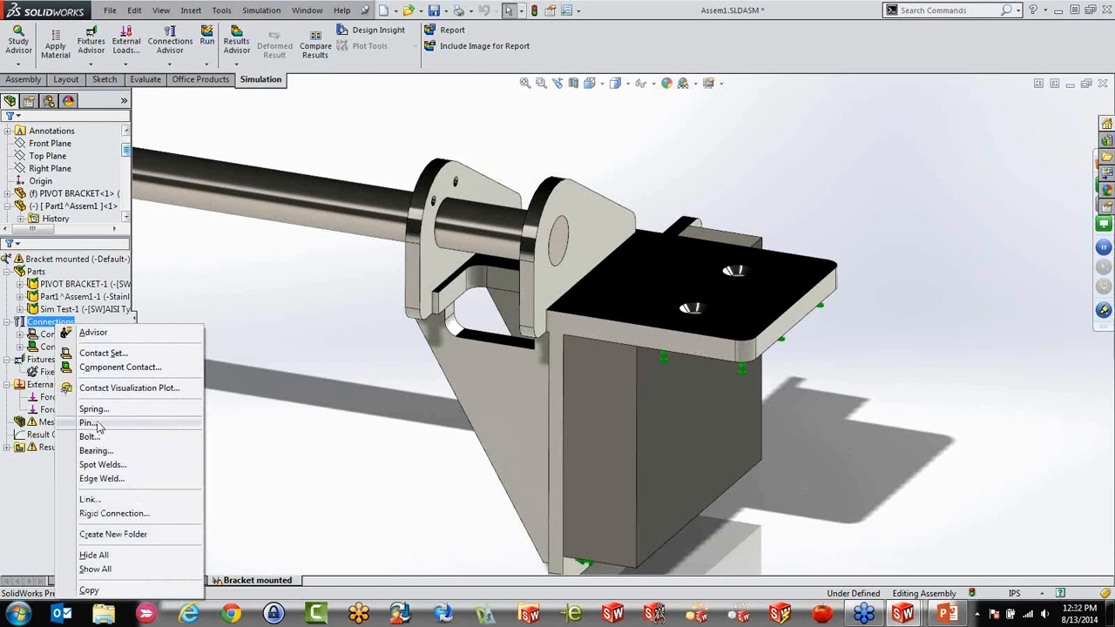
pyautogui.click(392, 447)
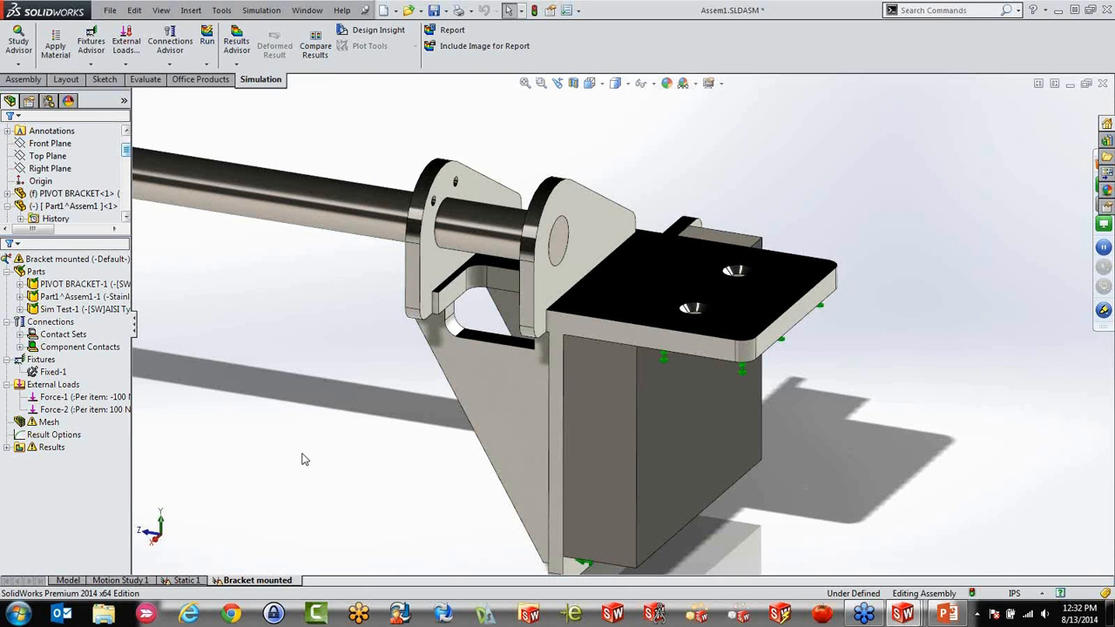
# Delete the Fixed-1 fixture from the Bracket mounted study
pyautogui.click(50, 374)
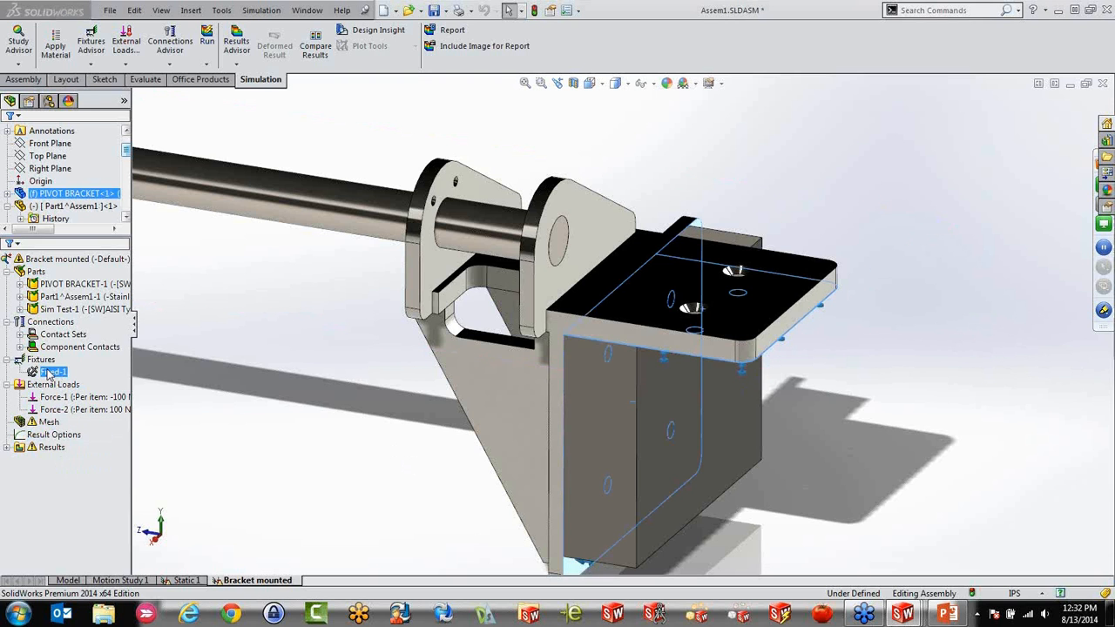
pyautogui.press('Delete')
pyautogui.click(561, 339)
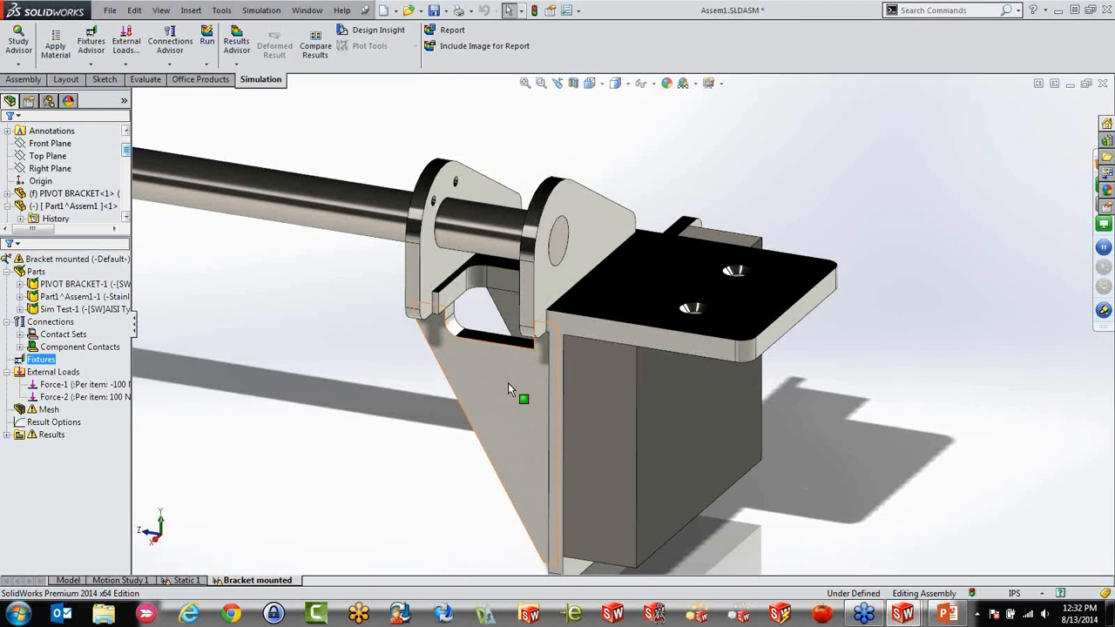
# Apply a Fixed Geometry fixture to the large back face and the bottom face of the Sim Test block
pyautogui.moveTo(520, 378); pyautogui.dragTo(270, 398, button='middle')
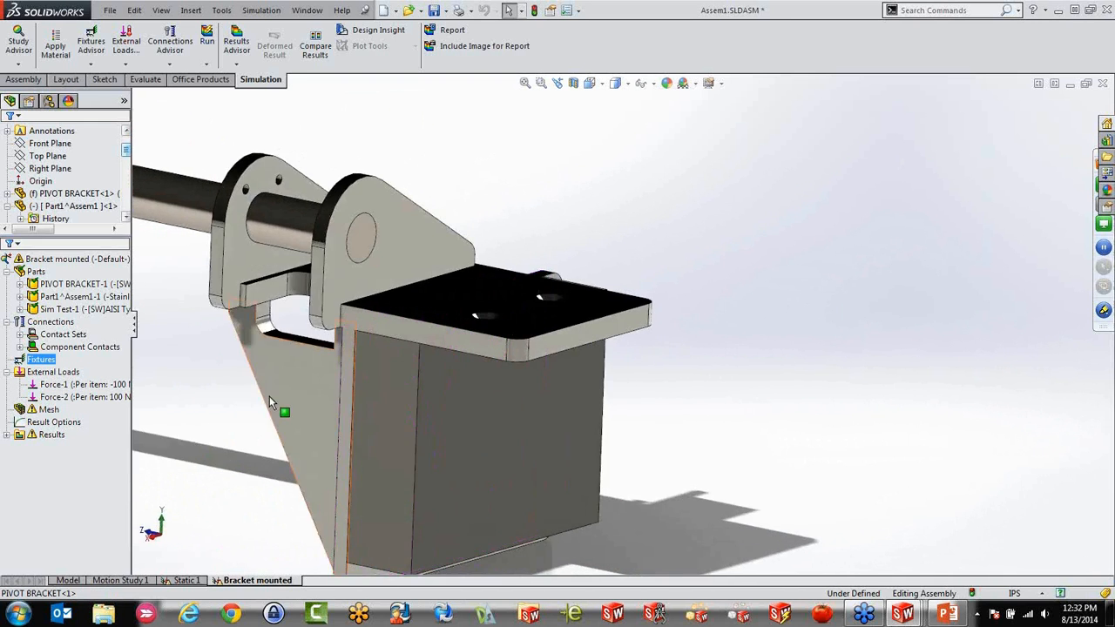
pyautogui.scroll(2, 270, 397)
pyautogui.rightClick(52, 368)
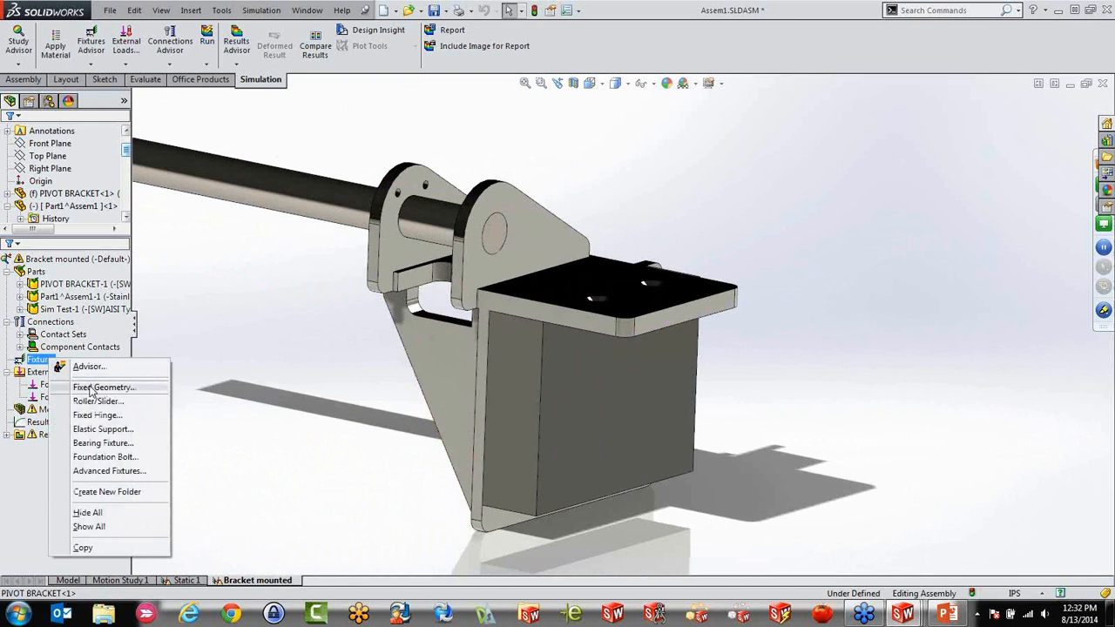
pyautogui.click(91, 387)
pyautogui.moveTo(581, 527); pyautogui.dragTo(629, 322, button='middle')
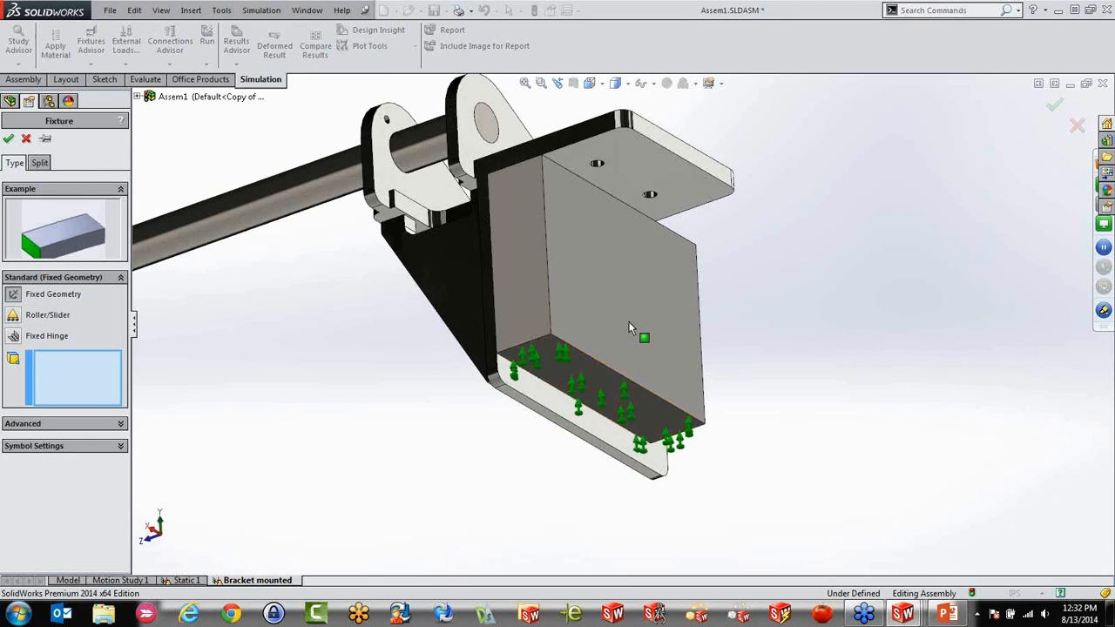
pyautogui.click(629, 320)
pyautogui.click(613, 399)
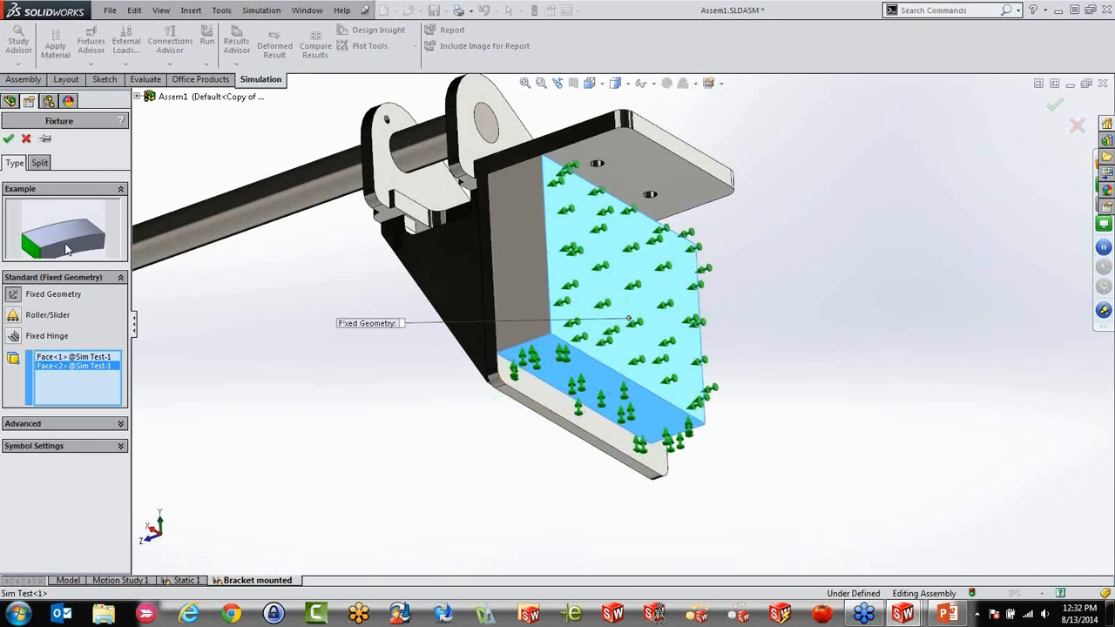
pyautogui.click(7, 138)
# Define a countersink-with-nut bolt connector from the bracket plate's upper-left countersunk face to the matching hole edge on the block
pyautogui.moveTo(340, 303); pyautogui.dragTo(501, 356, button='middle')
pyautogui.scroll(-4, 269, 328)
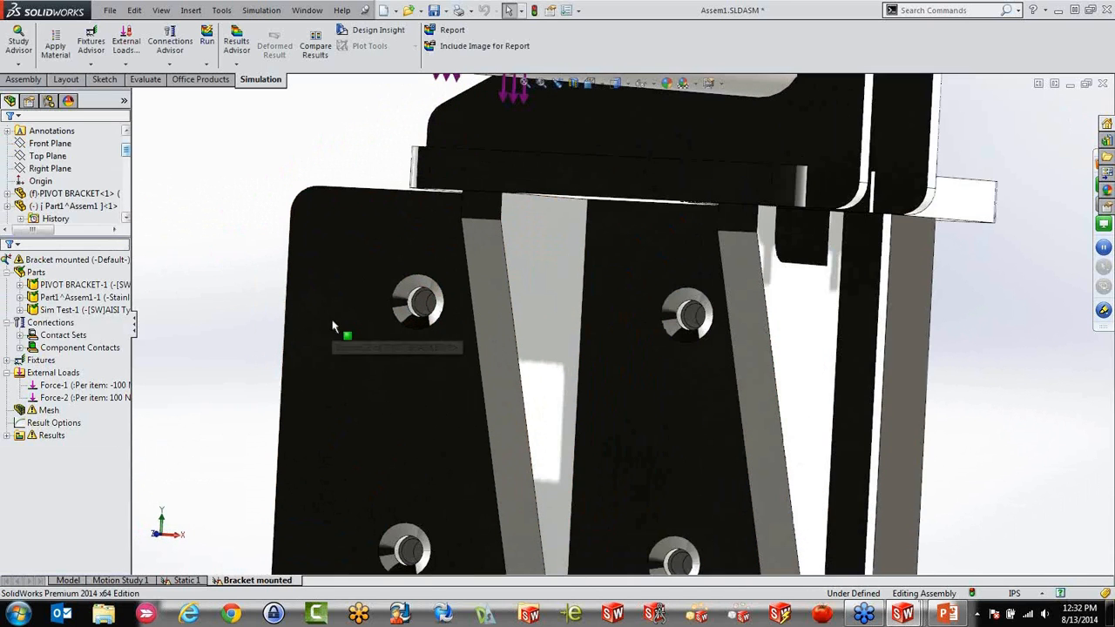
pyautogui.rightClick(39, 329)
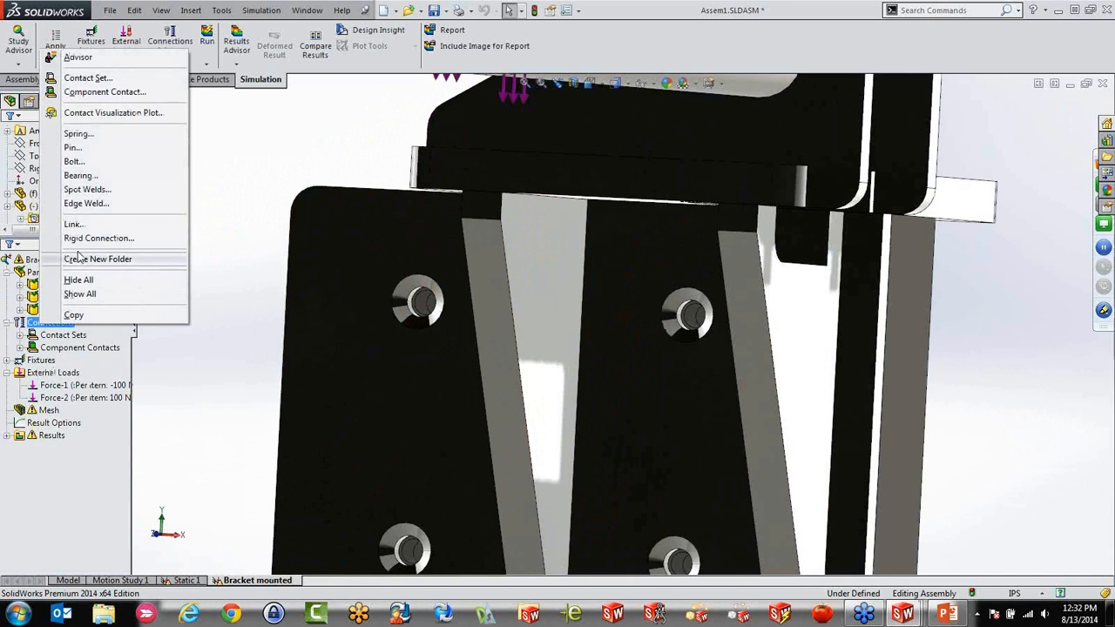
pyautogui.click(71, 160)
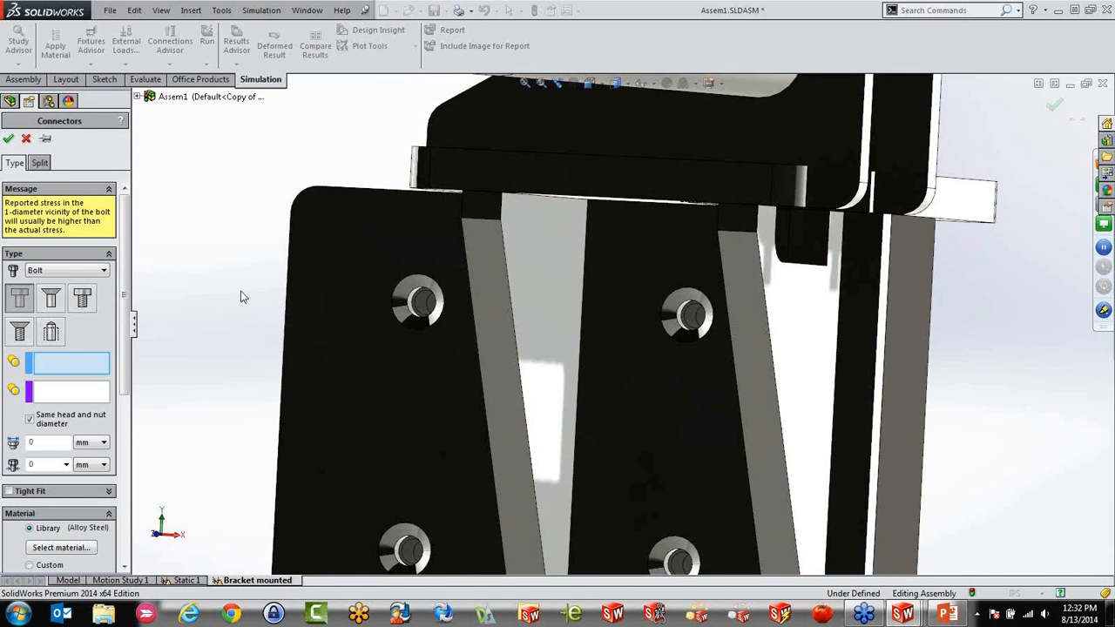
pyautogui.click(52, 298)
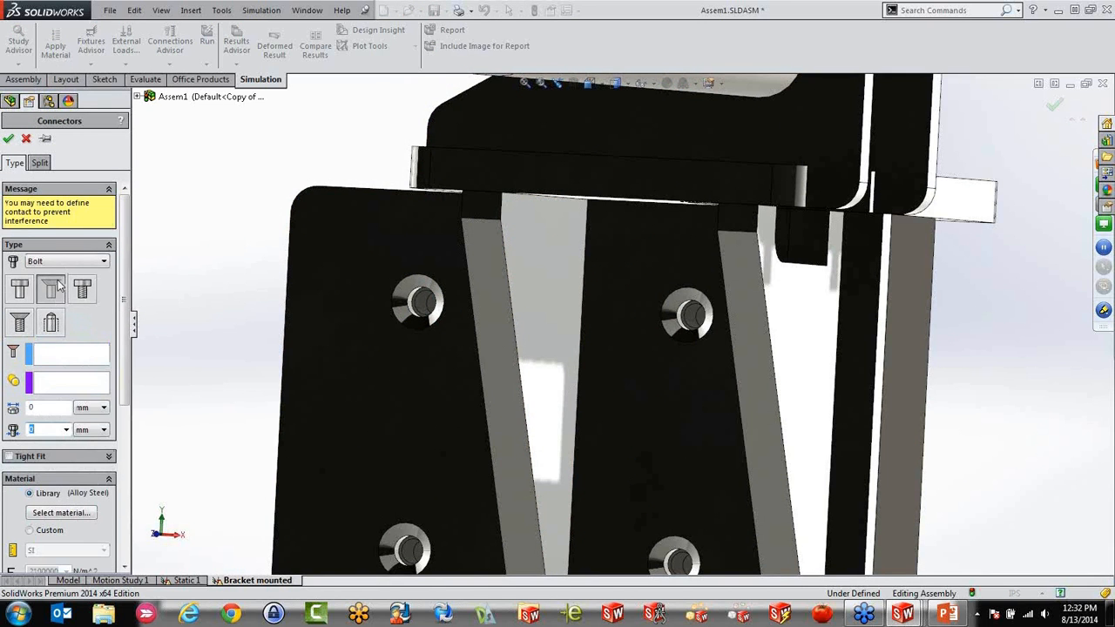
pyautogui.scroll(-5, 449, 372)
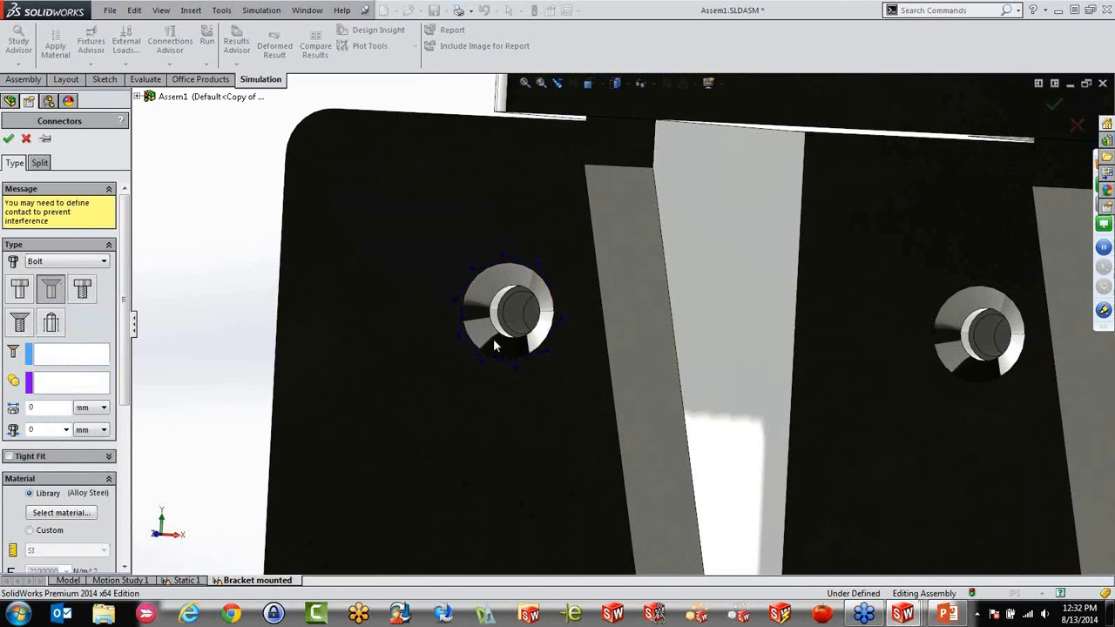
pyautogui.click(501, 331)
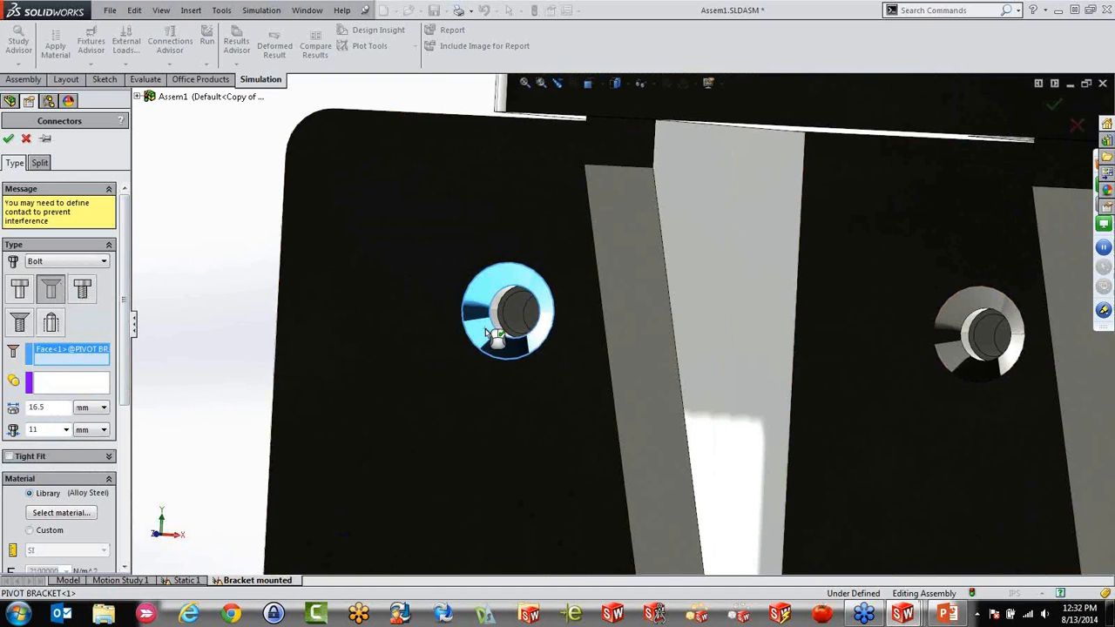
pyautogui.click(79, 380)
pyautogui.scroll(-6, 497, 316)
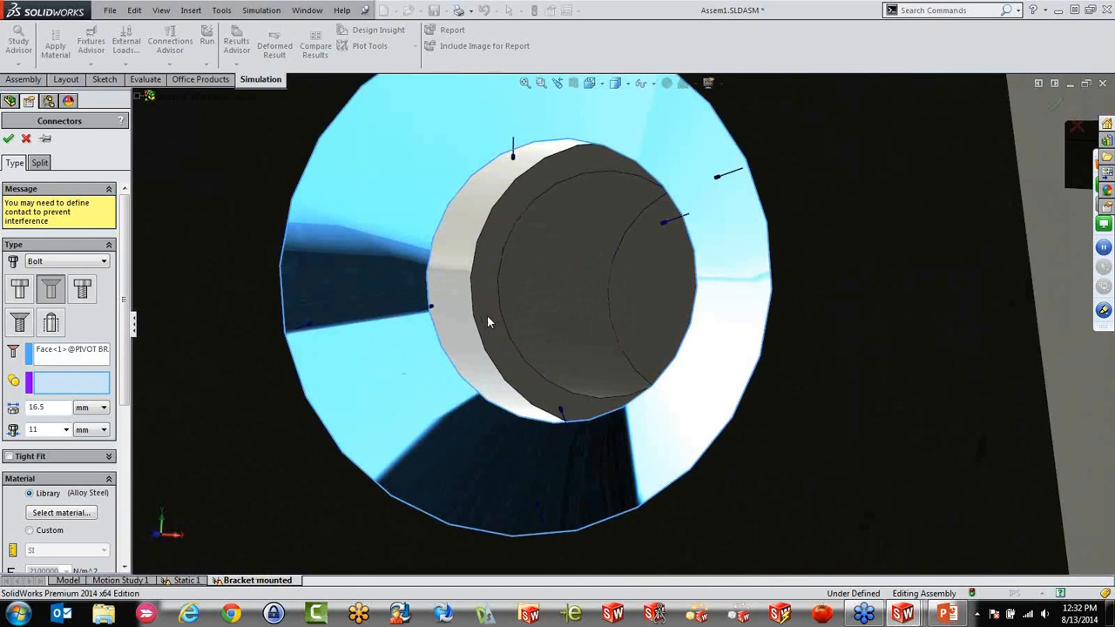
pyautogui.click(498, 285)
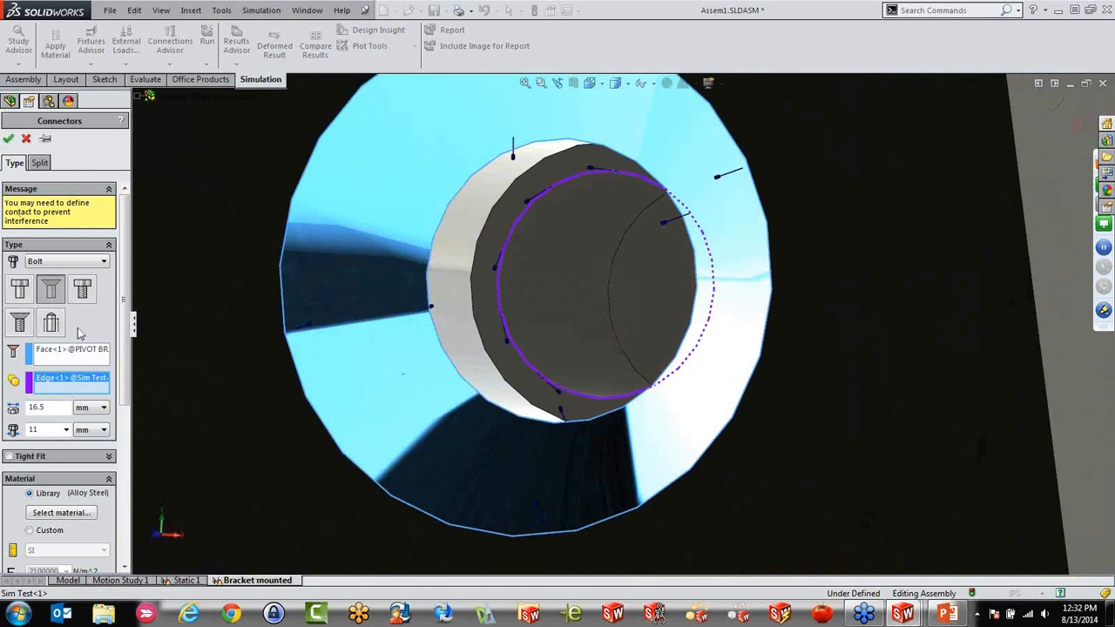
# Give the bolt connector a torque pre-load of 5 N.m with a friction factor of 0.2 and create it
pyautogui.scroll(-5, 125, 315)
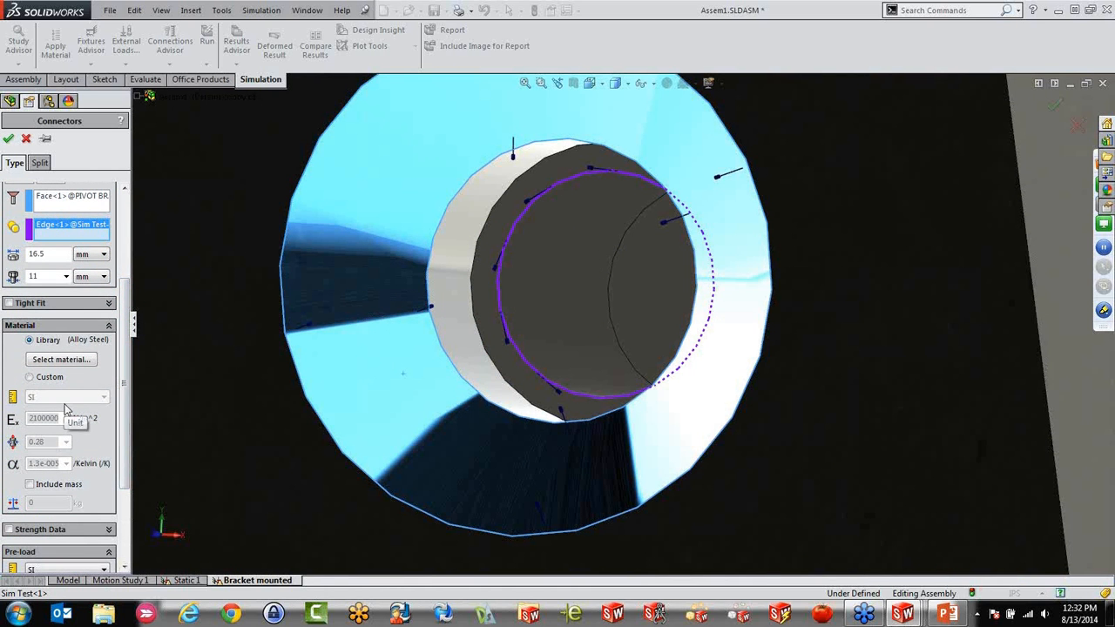
pyautogui.scroll(-4, 125, 467)
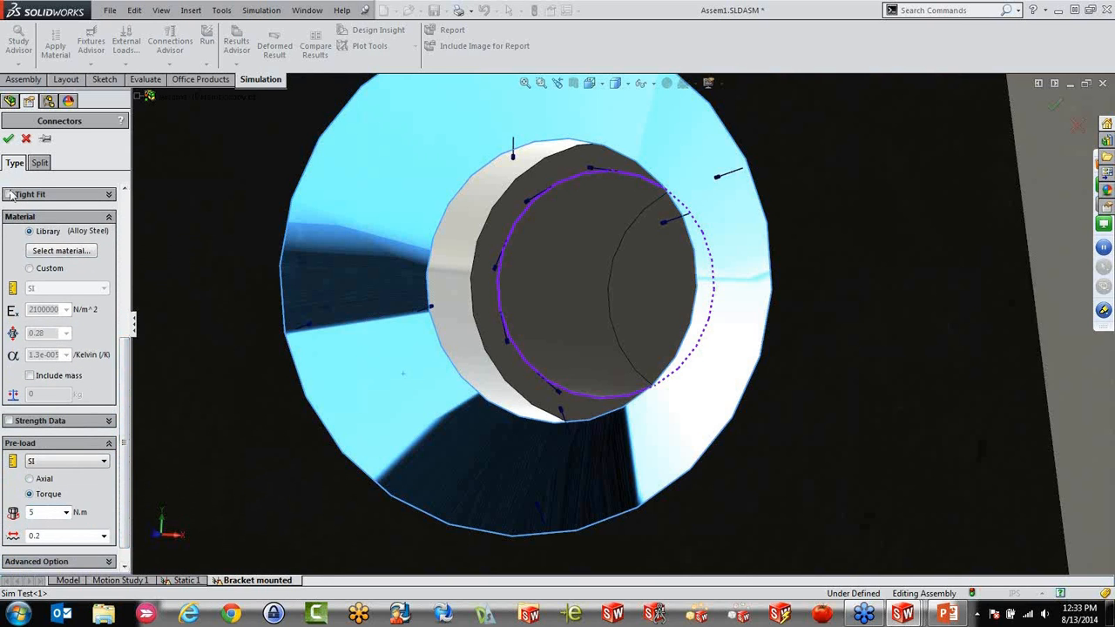
pyautogui.click(8, 140)
pyautogui.scroll(12, 381, 204)
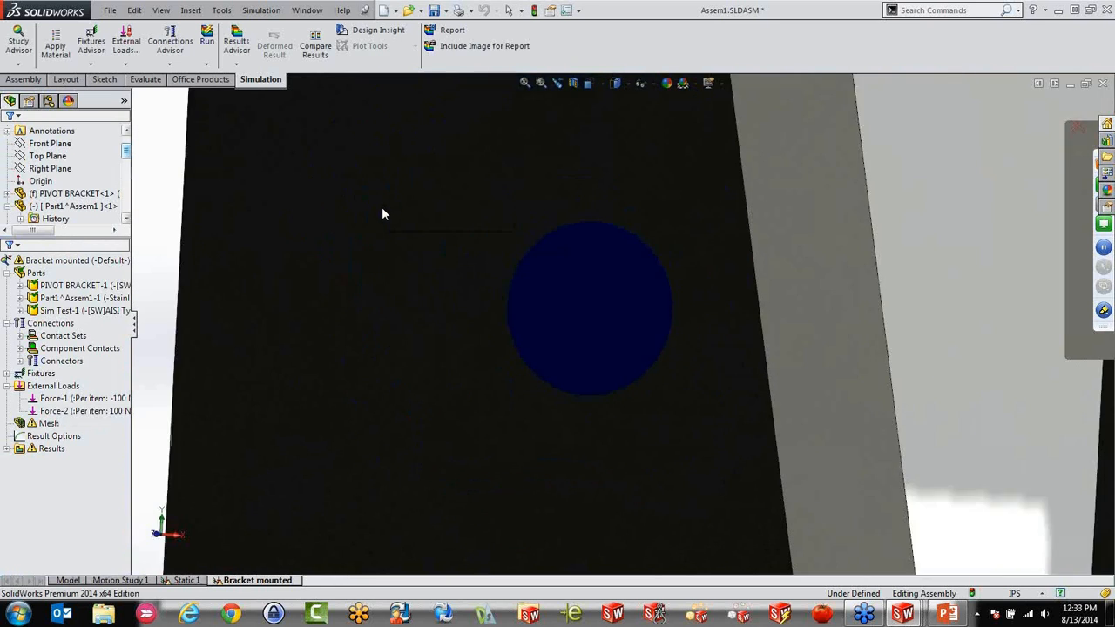
# Add a second countersink-with-nut bolt connector between the countersink and the block's hole edge at the plate's lower or upper remaining right-hand hole pair's top hole
pyautogui.scroll(-2, 826, 504)
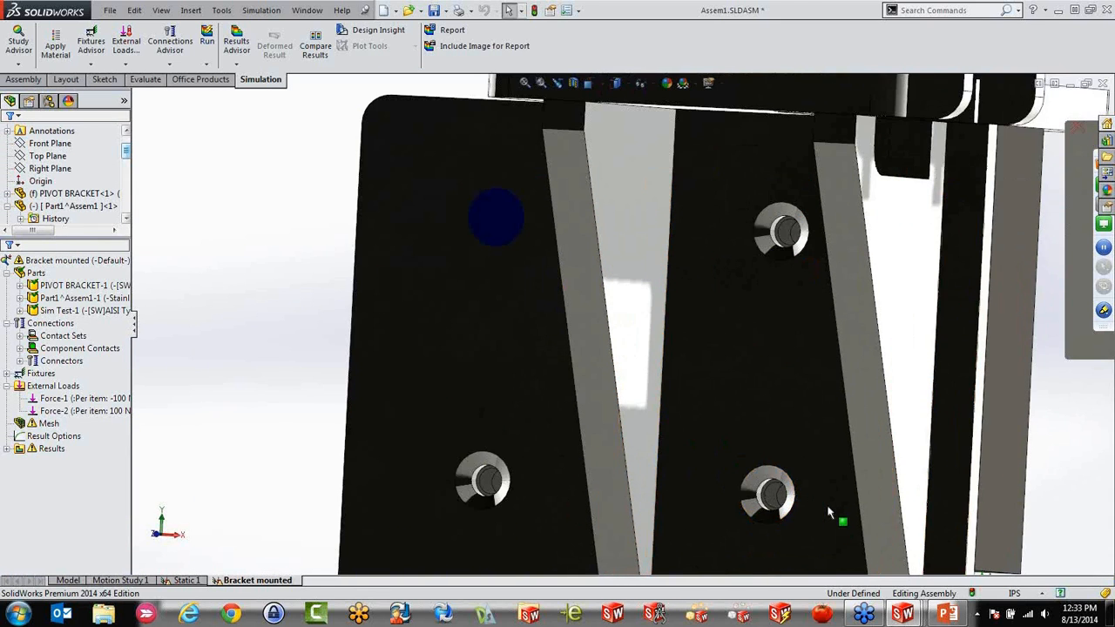
pyautogui.rightClick(61, 324)
pyautogui.click(92, 163)
pyautogui.scroll(-5, 803, 292)
pyautogui.click(50, 300)
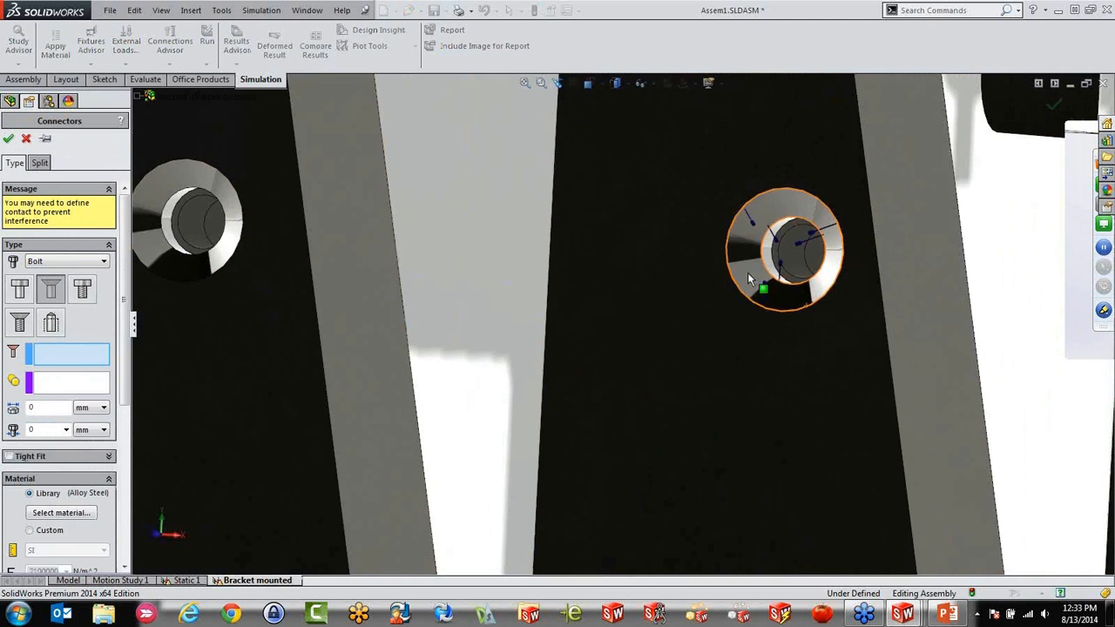
pyautogui.click(747, 273)
pyautogui.scroll(-3, 747, 272)
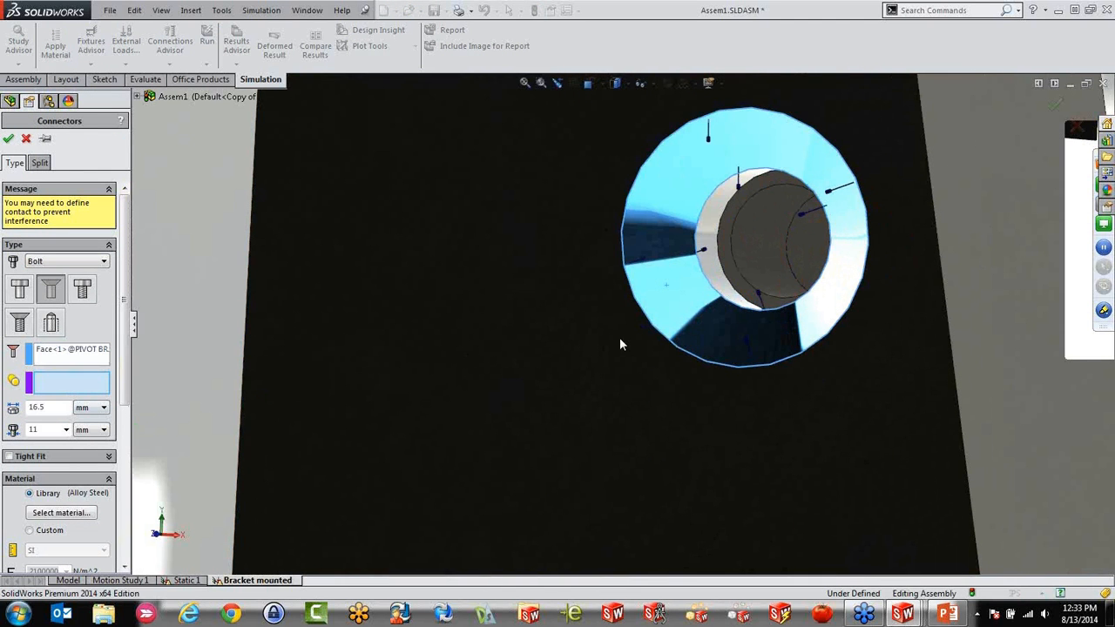
pyautogui.click(738, 277)
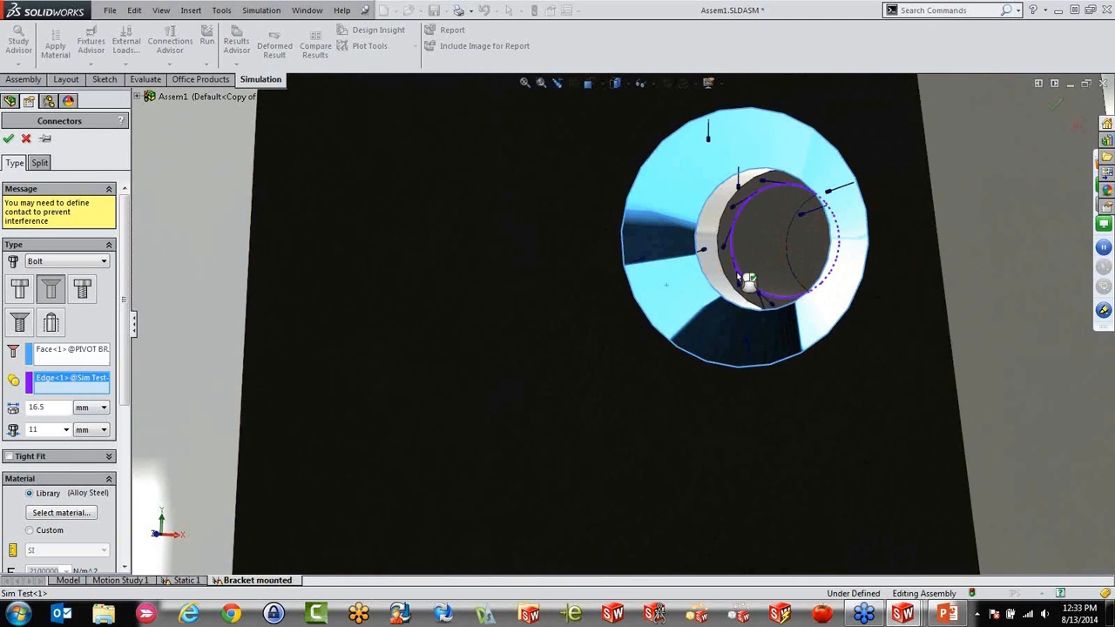
pyautogui.click(8, 139)
pyautogui.scroll(6, 386, 355)
pyautogui.scroll(6, 562, 374)
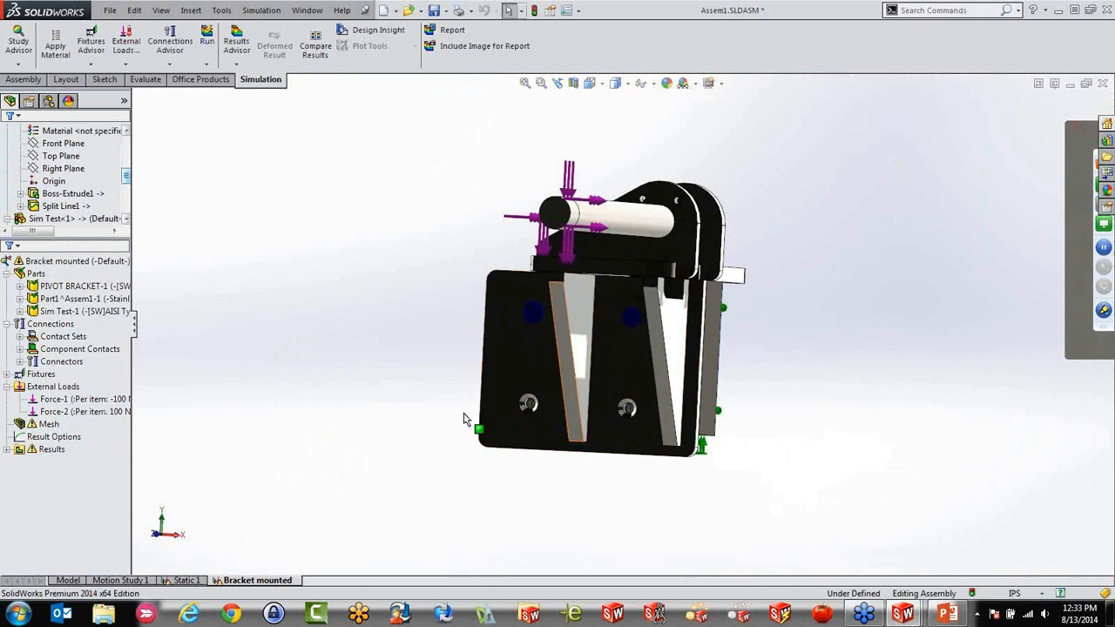
# Run the Bracket mounted study, continuing despite a bolt connector without pre-load
pyautogui.moveTo(612, 431); pyautogui.dragTo(456, 480, button='middle')
pyautogui.rightClick(63, 267)
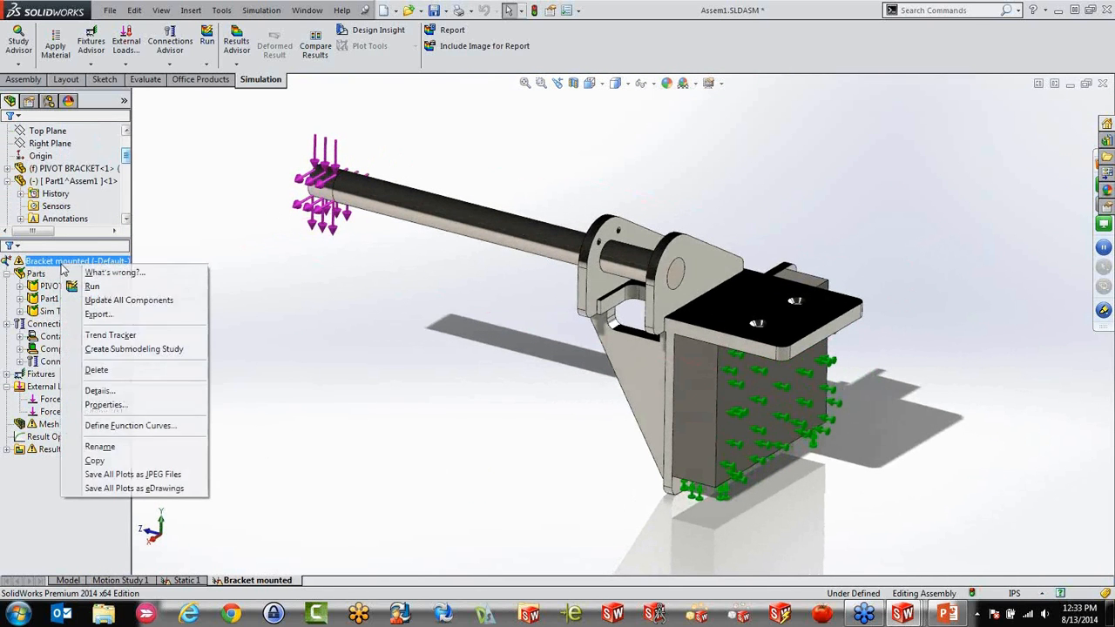
pyautogui.click(90, 286)
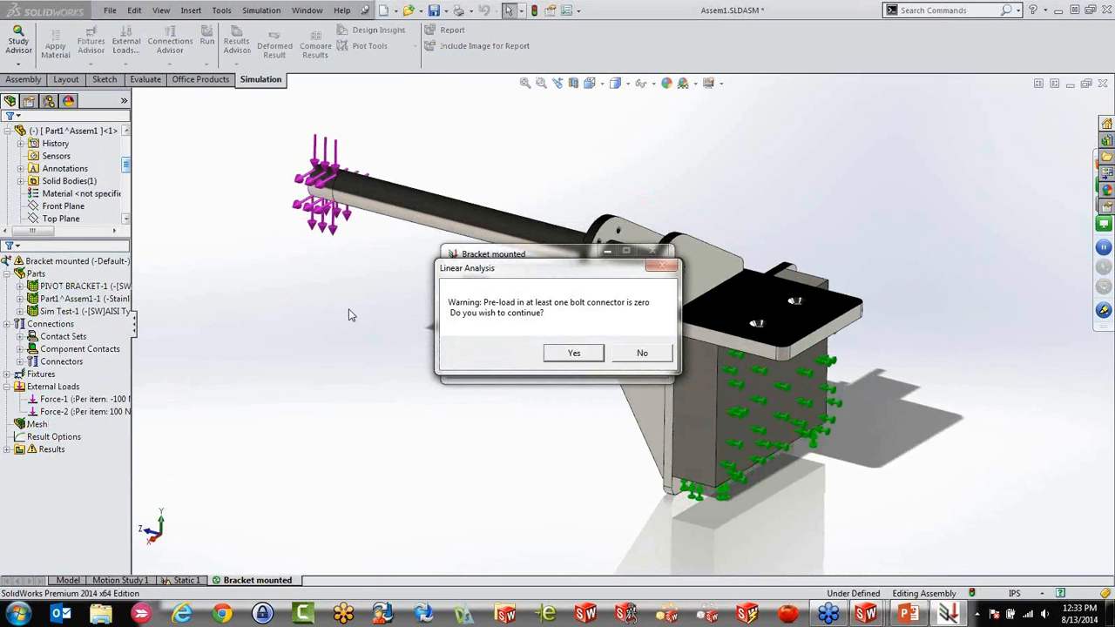
pyautogui.click(575, 354)
pyautogui.click(590, 354)
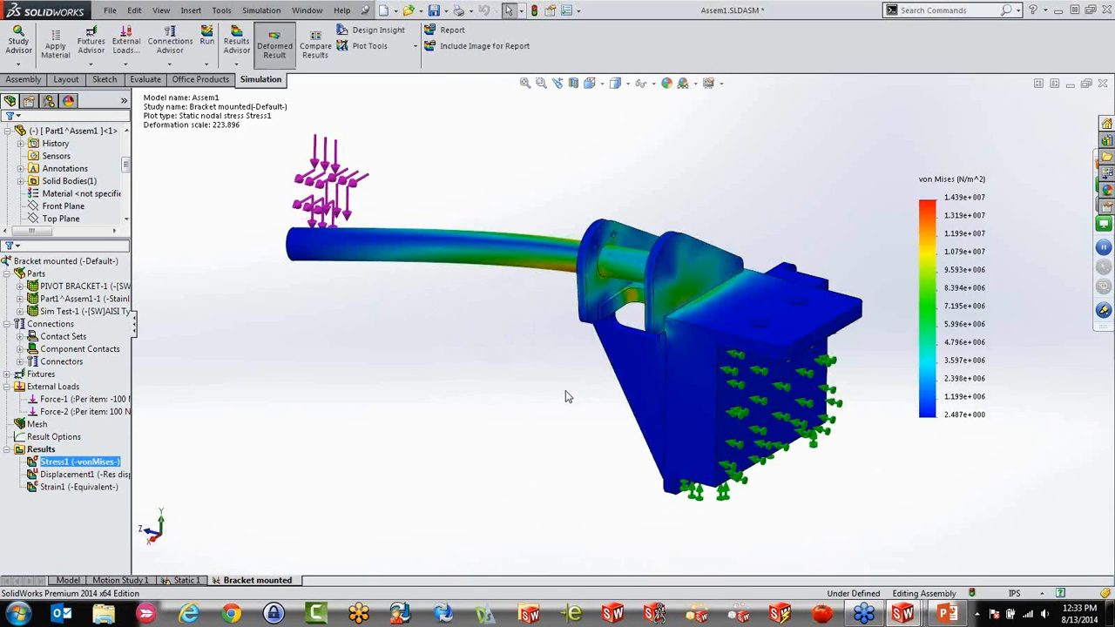
# Examine the von Mises stress around the plate's bolt holes, the ribs and the rod of the bolted bracket from several sides
pyautogui.moveTo(565, 396); pyautogui.dragTo(754, 316, button='middle')
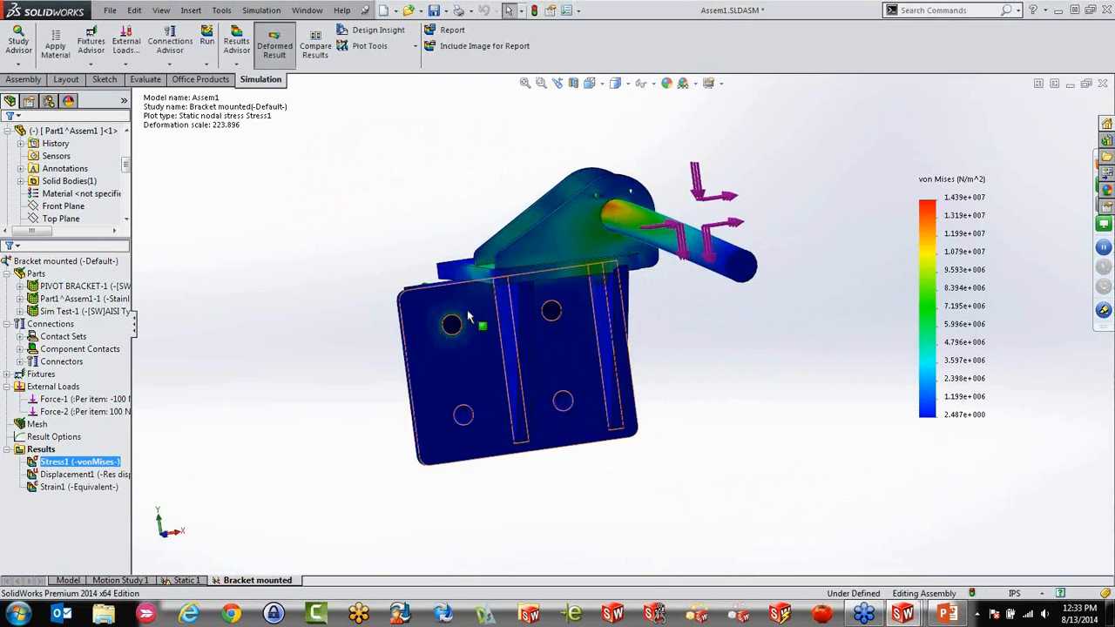
pyautogui.scroll(-5, 471, 313)
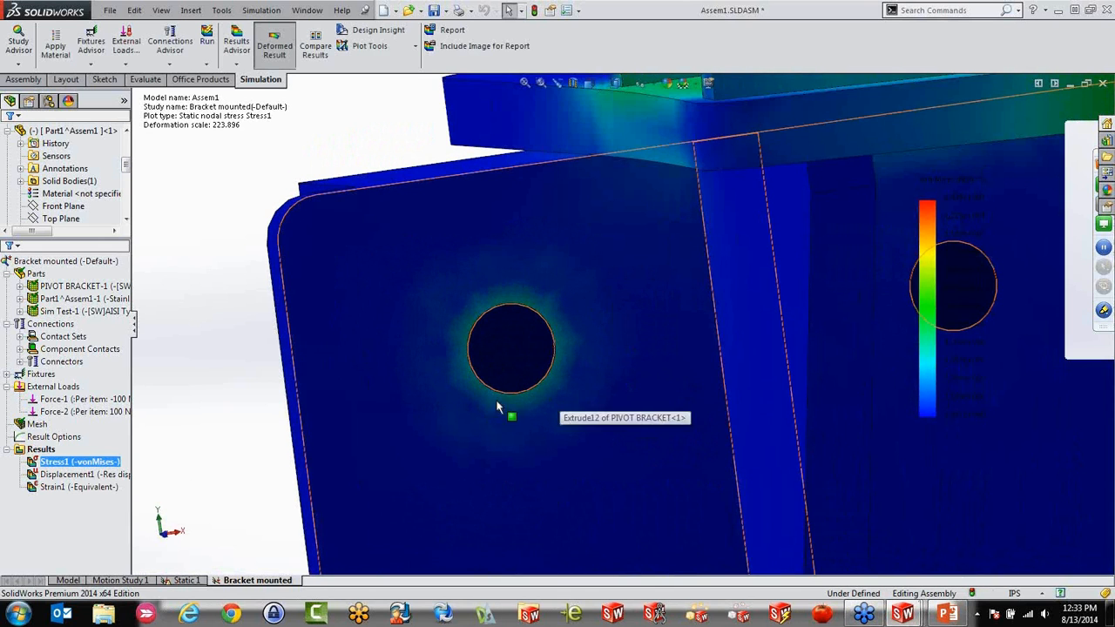
pyautogui.scroll(1, 519, 397)
pyautogui.scroll(6, 520, 397)
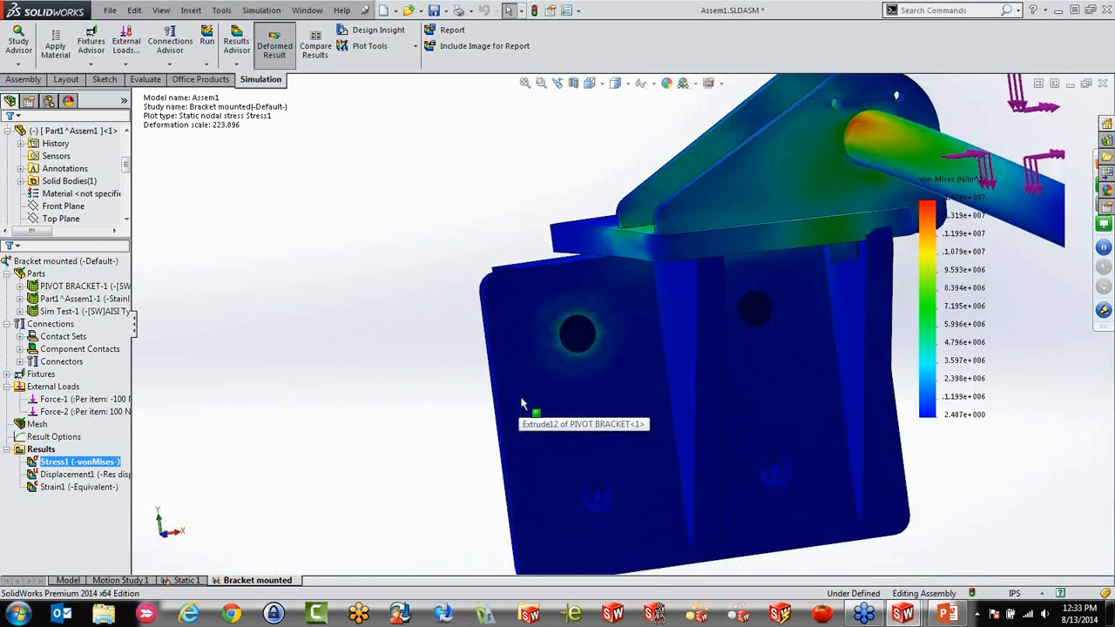
pyautogui.scroll(-3, 613, 384)
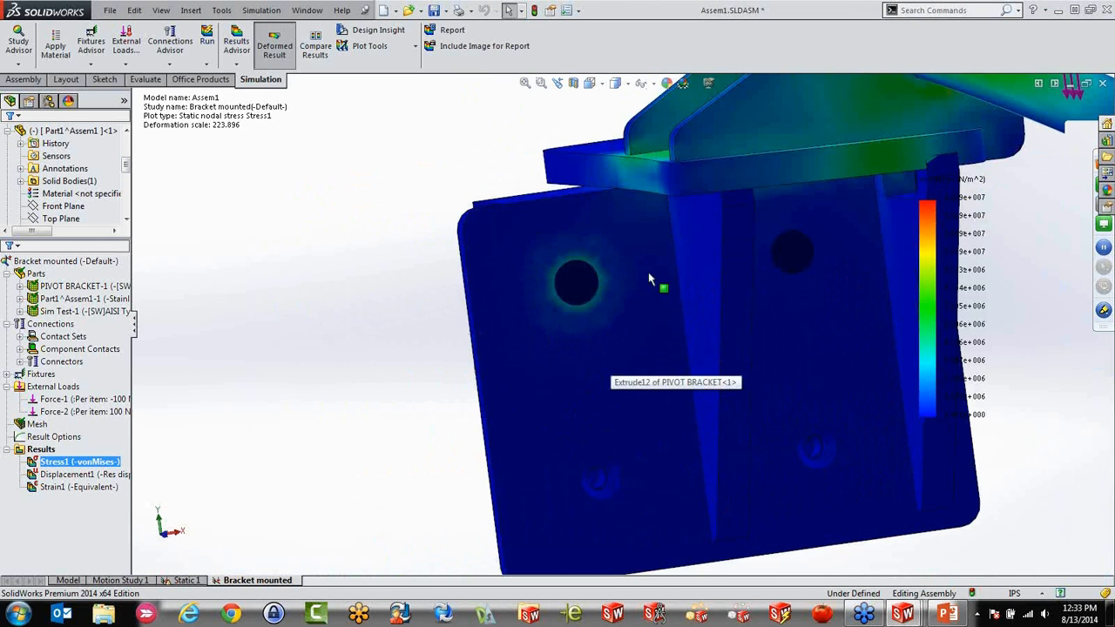
pyautogui.scroll(1, 618, 300)
pyautogui.scroll(2, 650, 332)
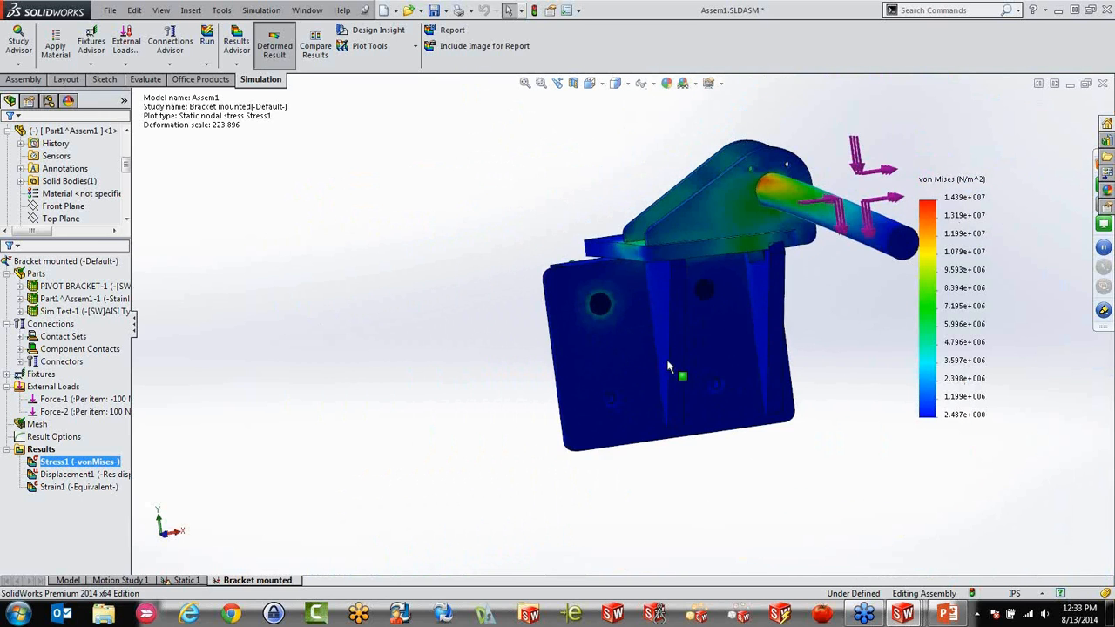
pyautogui.scroll(-2, 718, 292)
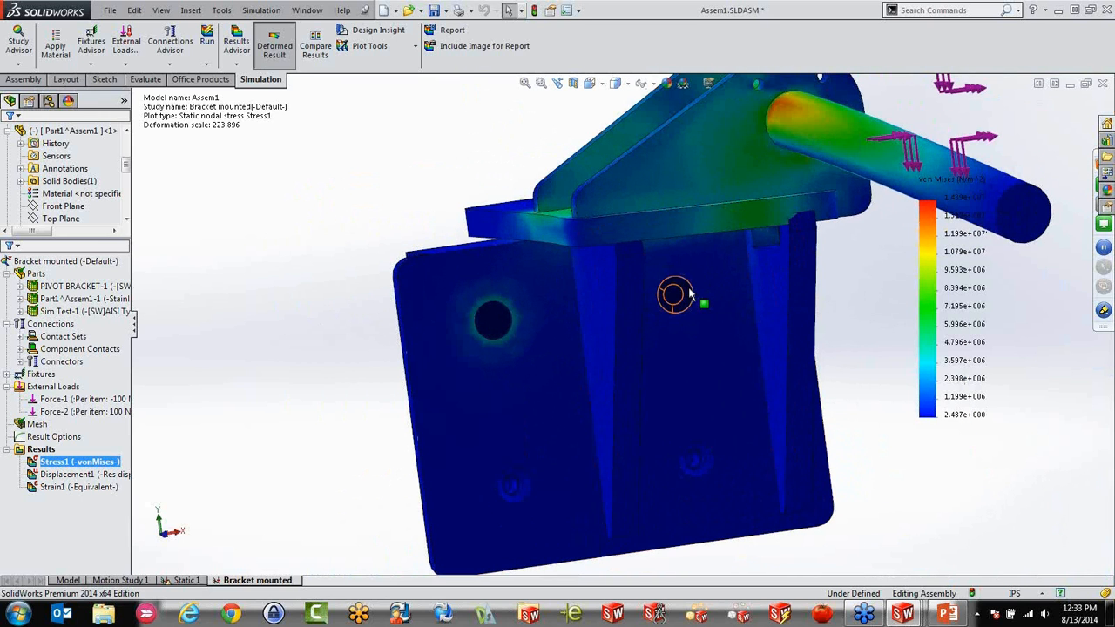
pyautogui.moveTo(580, 326); pyautogui.dragTo(411, 418, button='middle')
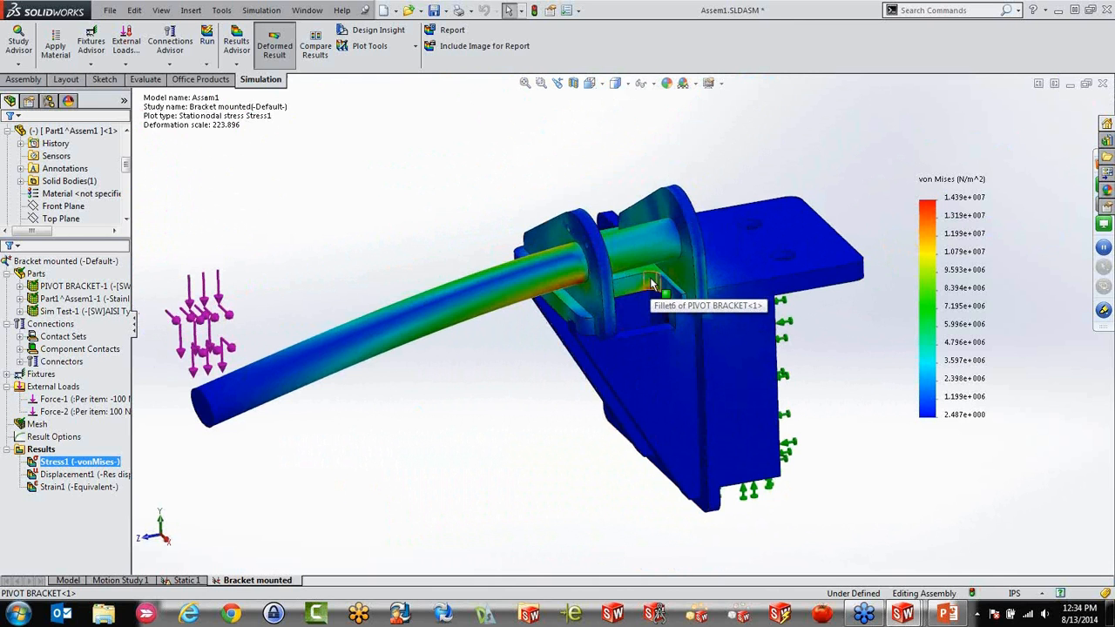
pyautogui.moveTo(652, 283); pyautogui.dragTo(794, 361, button='middle')
# Check the connection types available for the study, and inspect the stress along the rod and bracket
pyautogui.rightClick(39, 329)
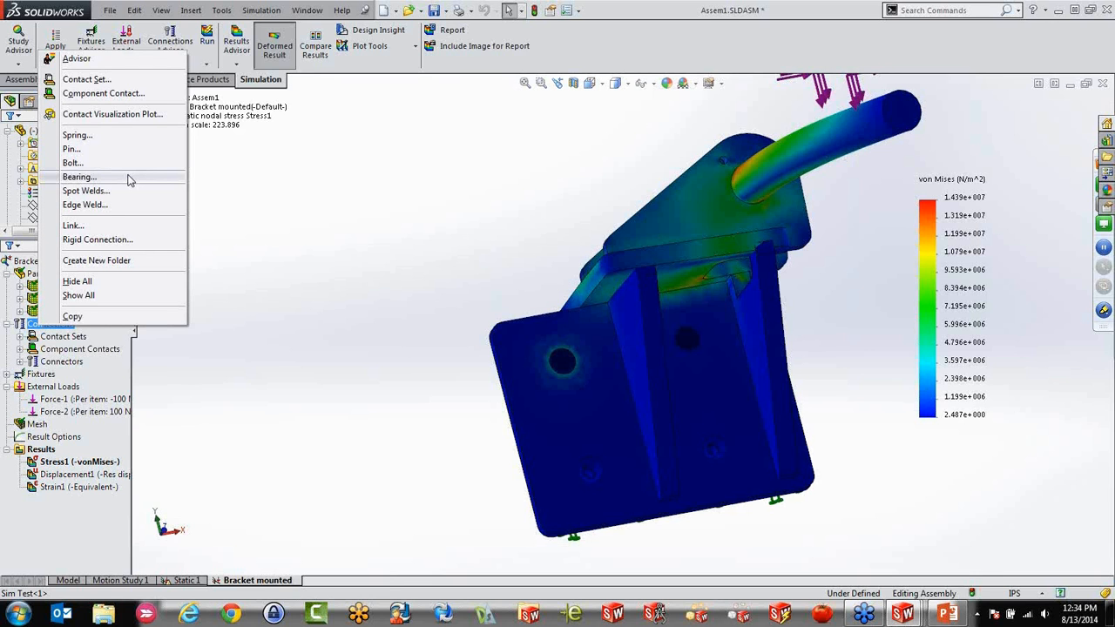
pyautogui.click(416, 219)
pyautogui.moveTo(416, 219); pyautogui.dragTo(632, 443, button='middle')
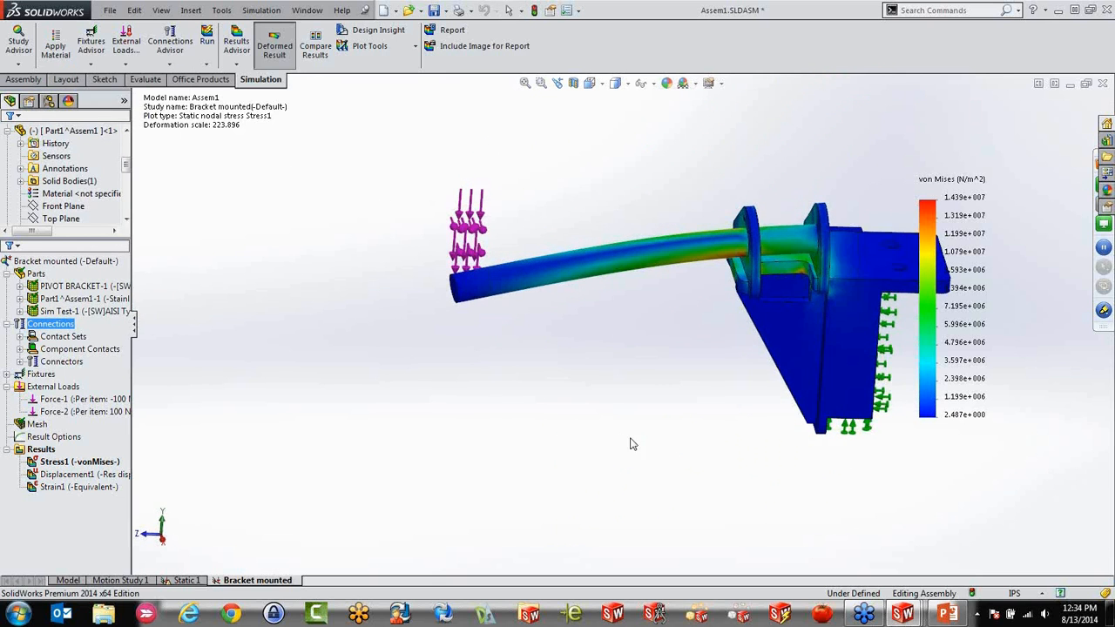
pyautogui.scroll(-4, 895, 281)
pyautogui.scroll(2, 839, 303)
# Publish a static study report named Assem1-Bracket mounted-1 with the model oriented to show the rod and bracket
pyautogui.moveTo(727, 384); pyautogui.dragTo(778, 420, button='middle')
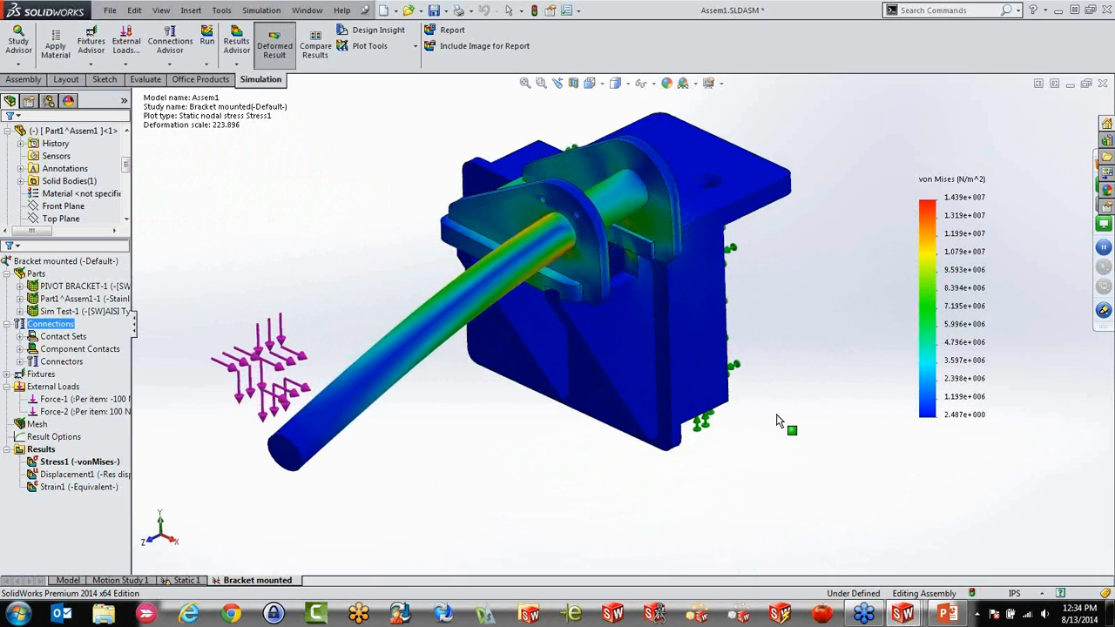
pyautogui.click(449, 31)
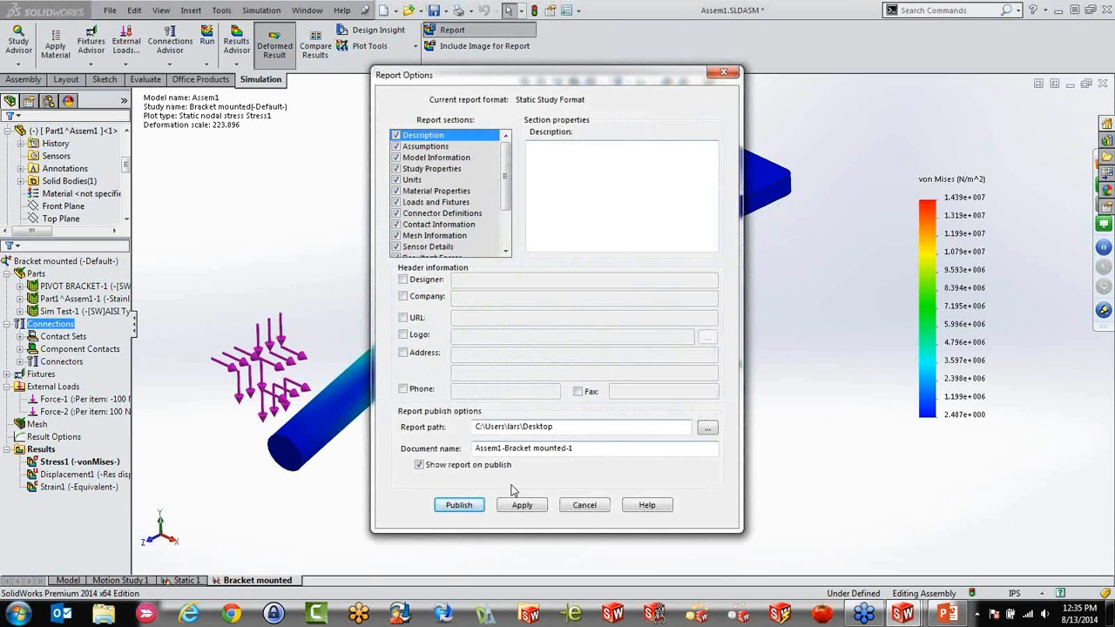
pyautogui.click(459, 505)
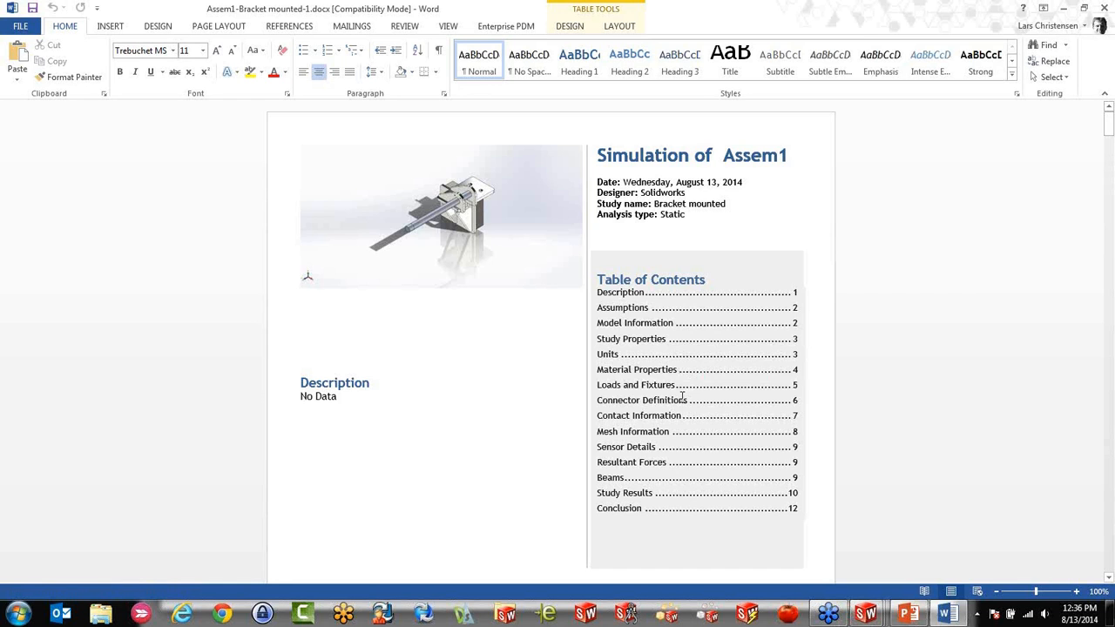
# Read through the published report's model information, study properties, units and loads, and close it
pyautogui.scroll(-14, 483, 470)
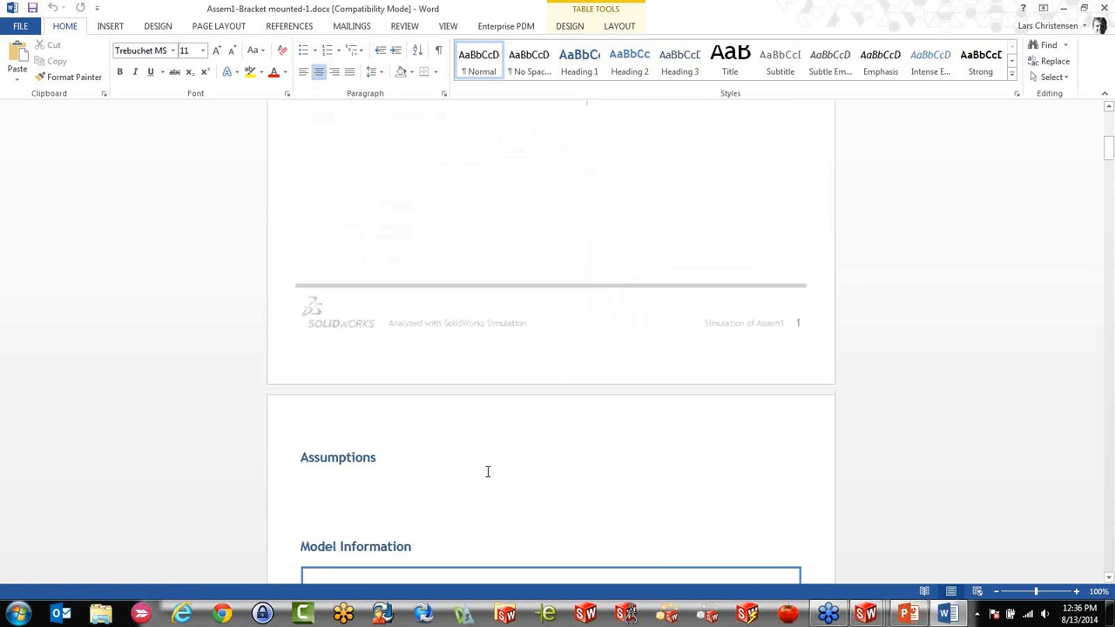
pyautogui.scroll(-5, 487, 473)
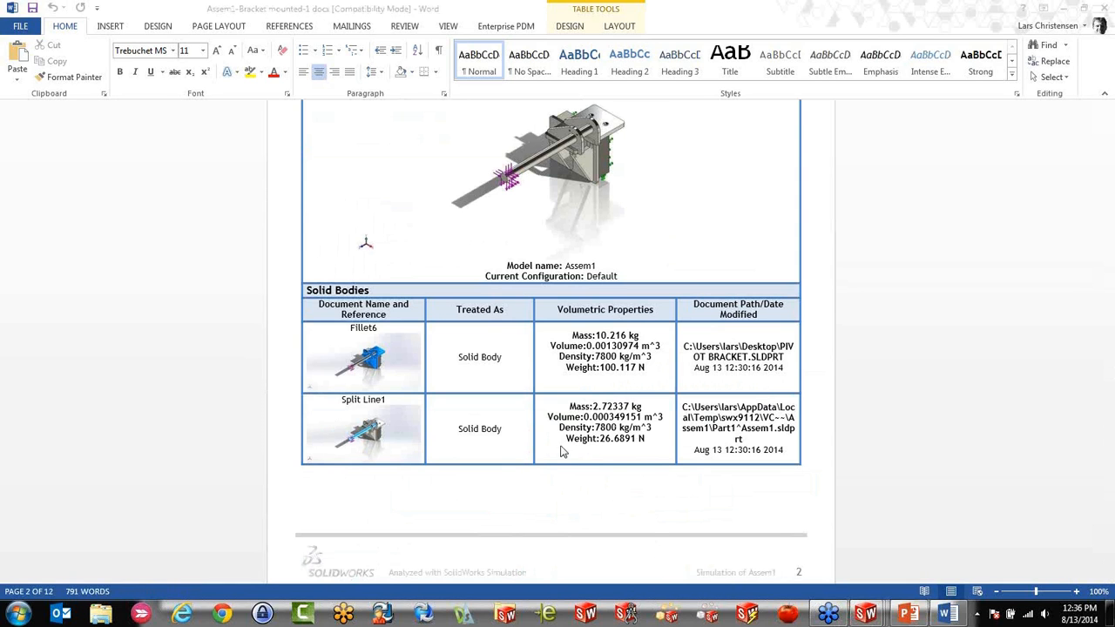
pyautogui.click(908, 432)
pyautogui.scroll(-20, 906, 437)
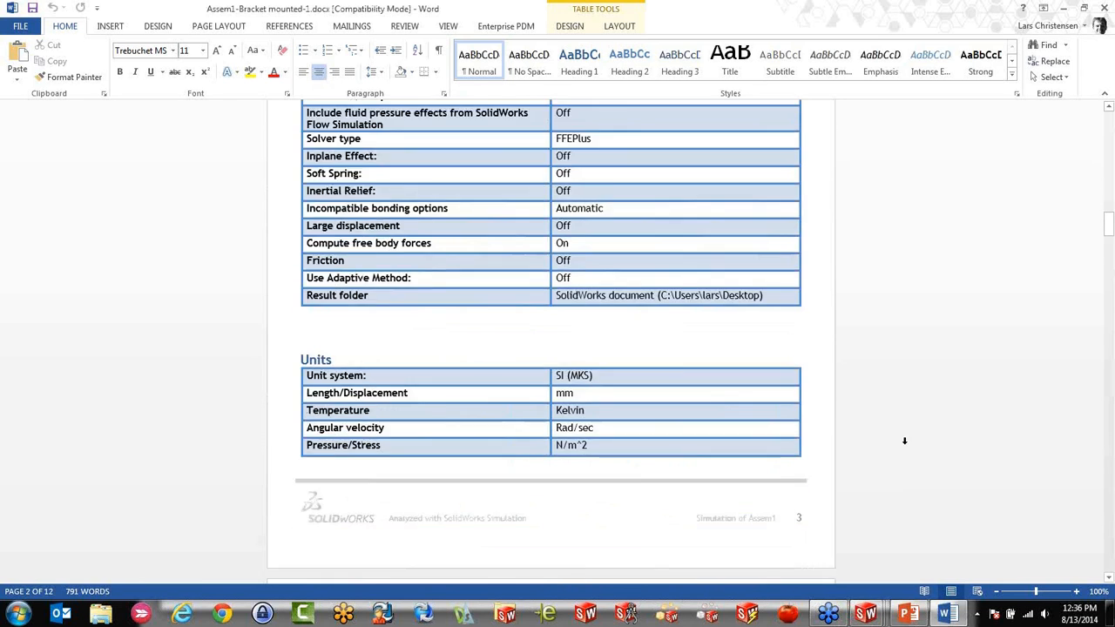
pyautogui.scroll(-20, 845, 435)
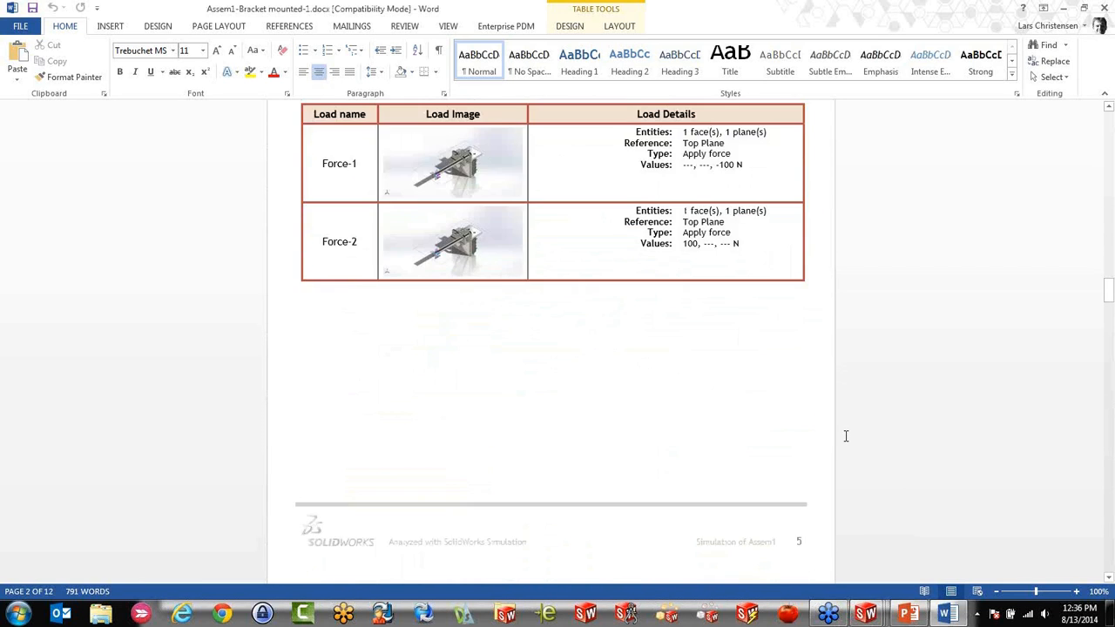
pyautogui.scroll(-20, 844, 436)
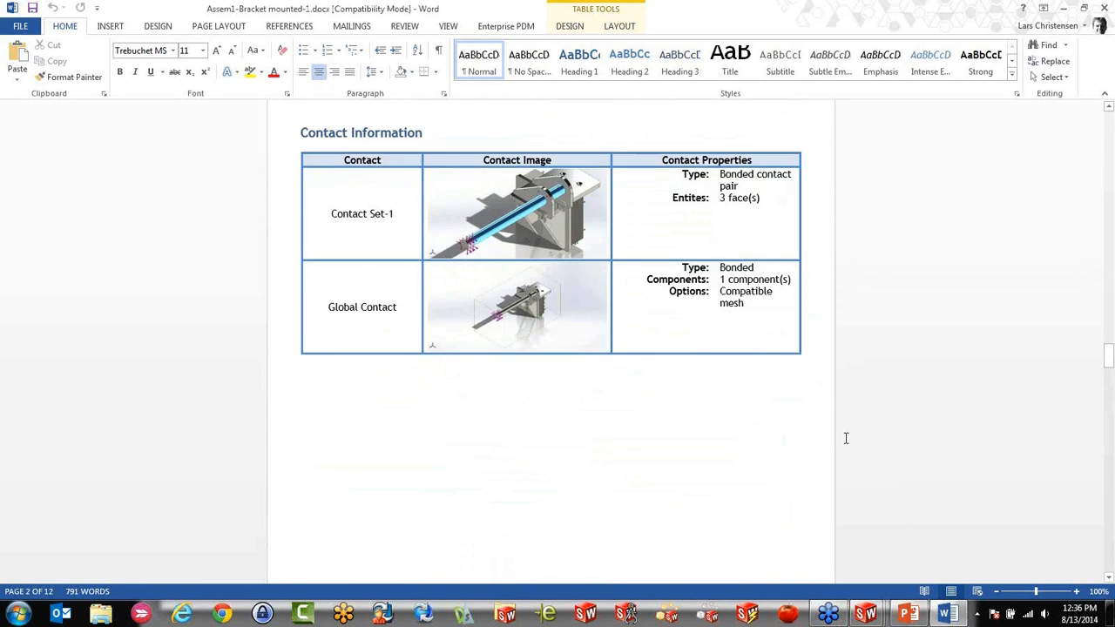
pyautogui.click(1103, 9)
# Inspect the strain plot from different angles and review the study's parts, connections, contact sets, connectors and external loads
pyautogui.moveTo(620, 243); pyautogui.dragTo(716, 319, button='middle')
pyautogui.scroll(-4, 716, 318)
pyautogui.scroll(1, 651, 334)
pyautogui.moveTo(650, 334); pyautogui.dragTo(618, 294, button='middle')
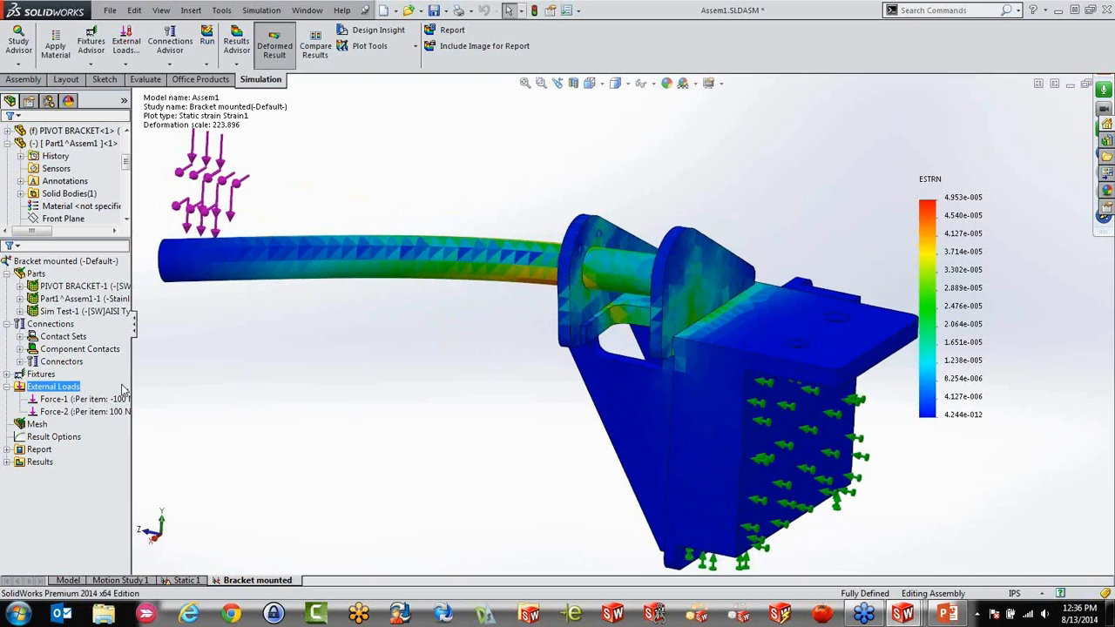
pyautogui.click(73, 280)
pyautogui.click(69, 336)
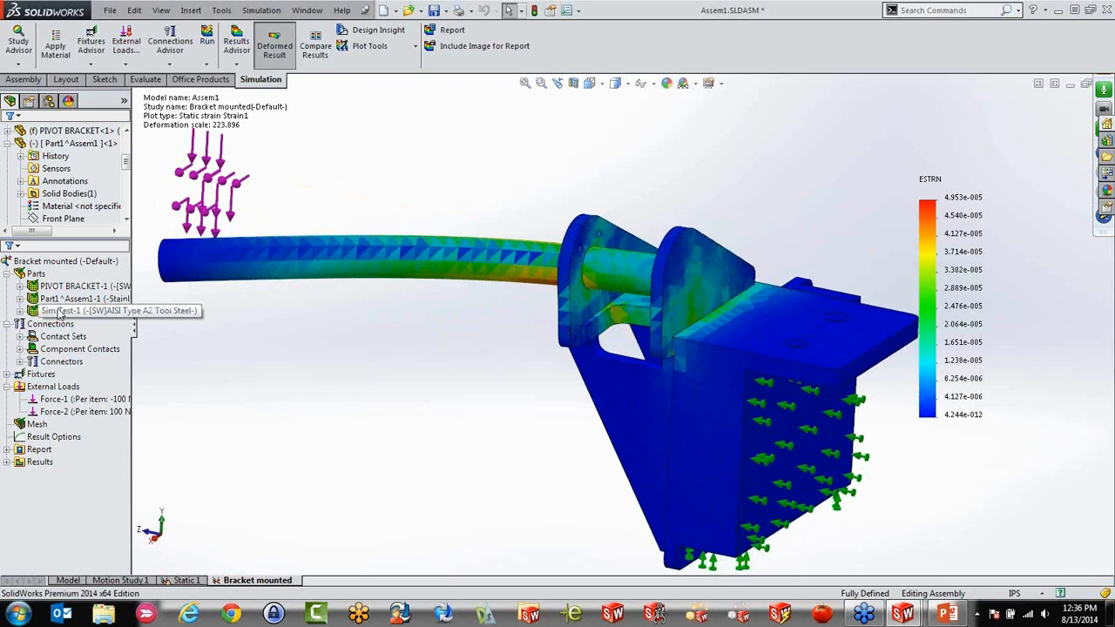
pyautogui.click(52, 324)
pyautogui.click(60, 337)
pyautogui.click(60, 362)
pyautogui.click(48, 387)
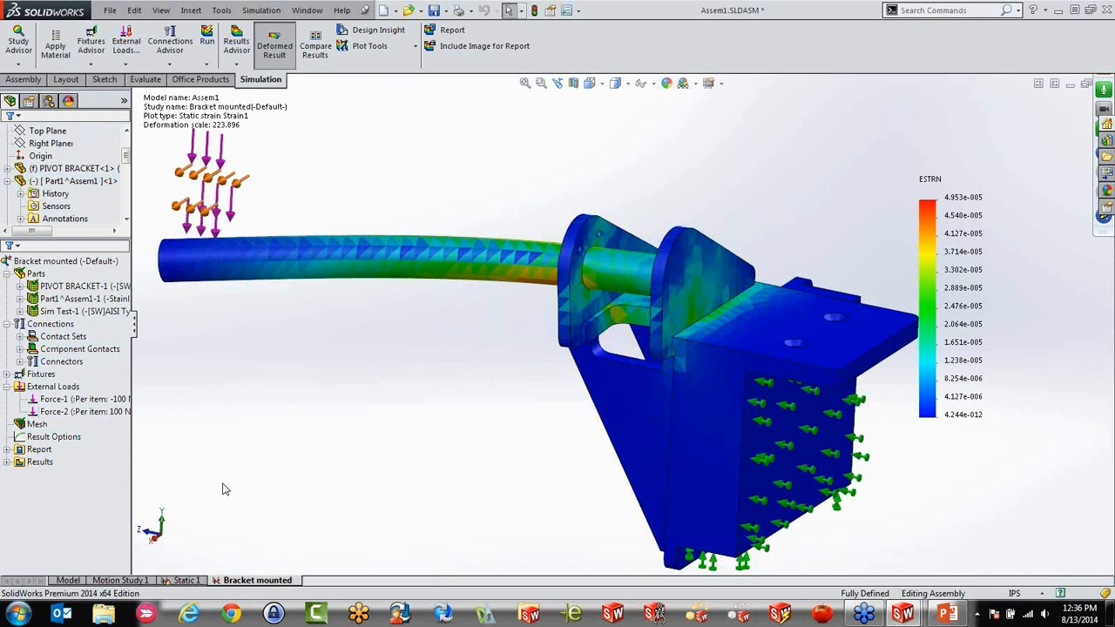
# Check which tutorials and validation resources the help offers for SolidWorks Simulation
pyautogui.click(341, 11)
pyautogui.moveTo(418, 56)
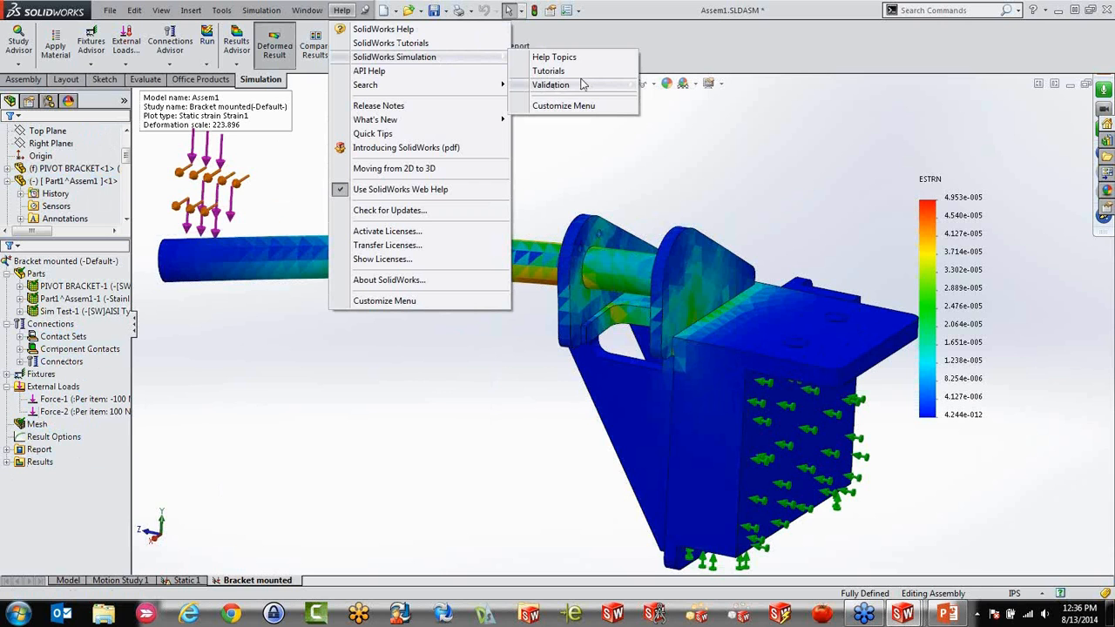
pyautogui.click(459, 434)
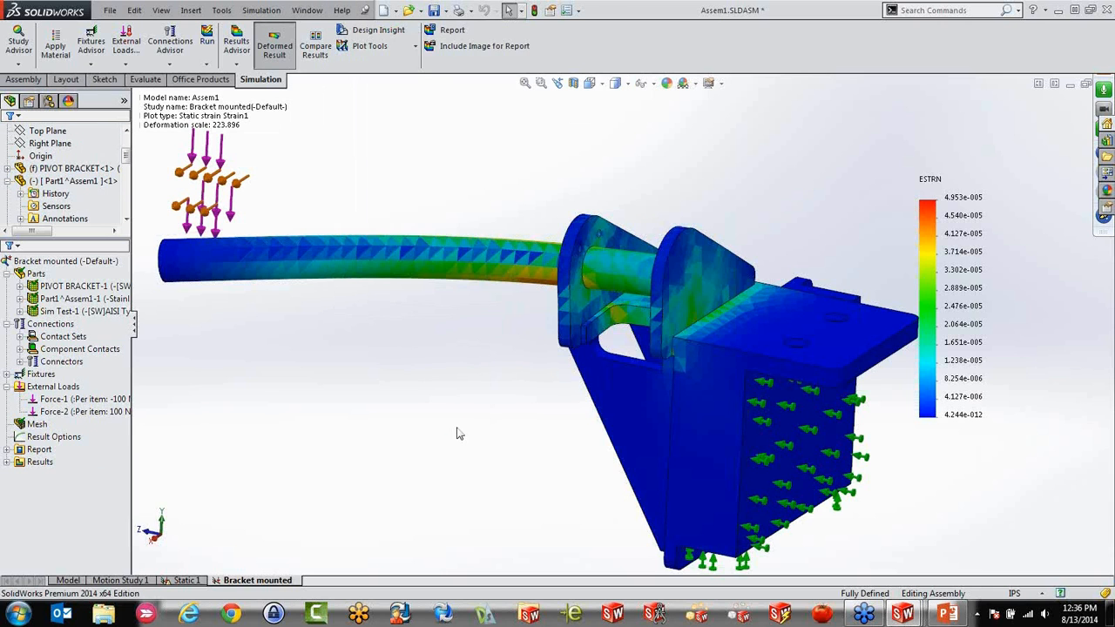
# Go to the PIVOT BRACKET part and review its Static 1, Fine and Bigger Rad studies
pyautogui.hotkey('ctrl', 'Tab')
pyautogui.hotkey('ctrl', 'Tab')
pyautogui.hotkey('ctrl', 'Tab')
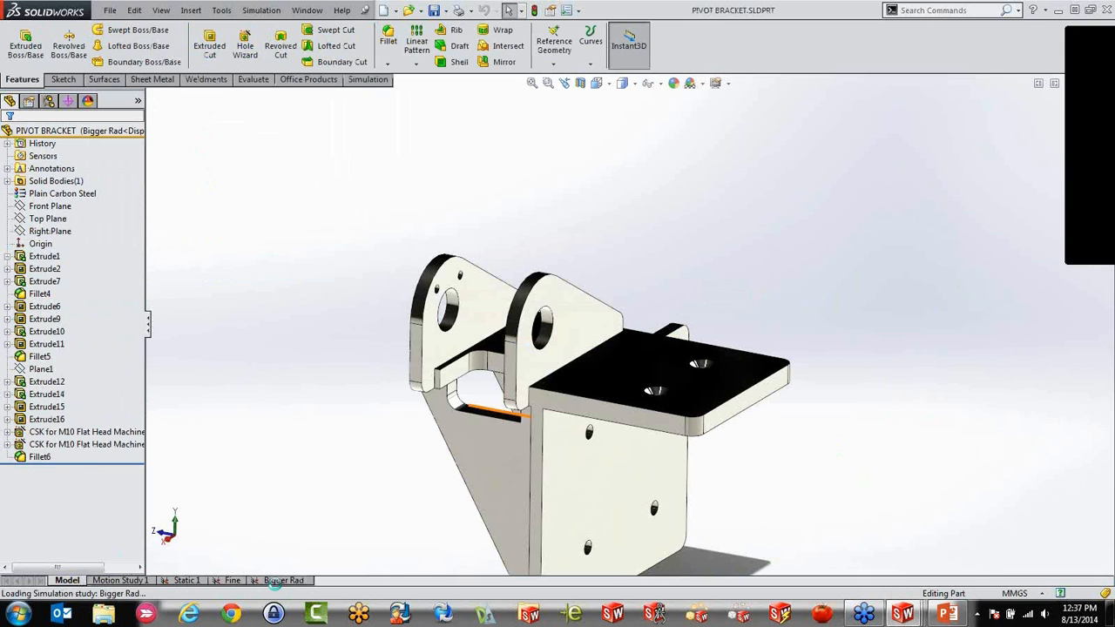
pyautogui.click(186, 579)
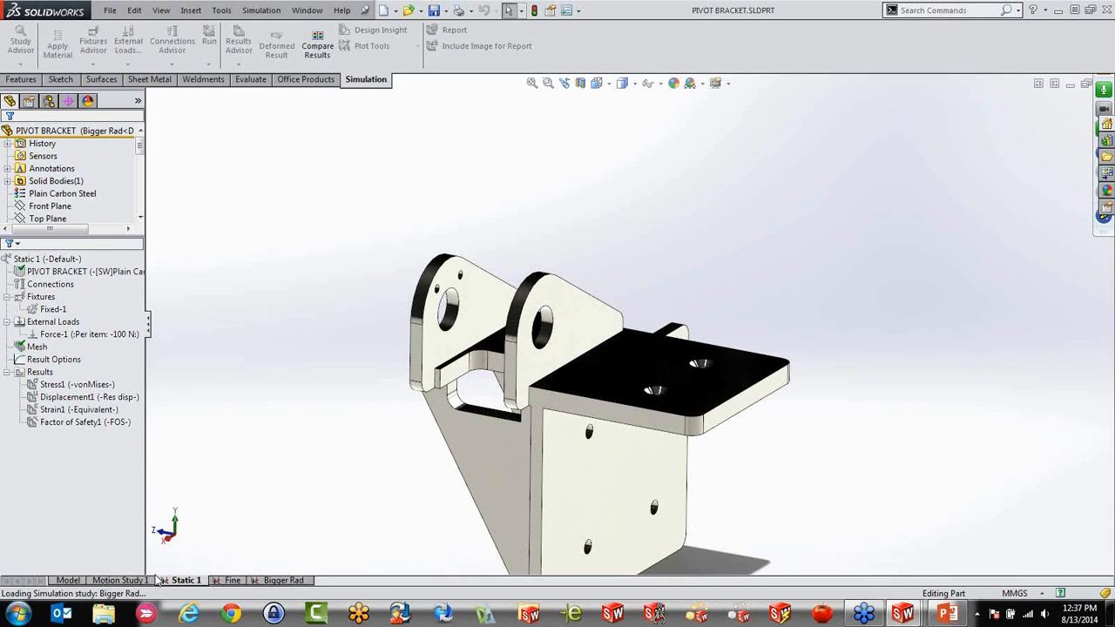
pyautogui.click(232, 583)
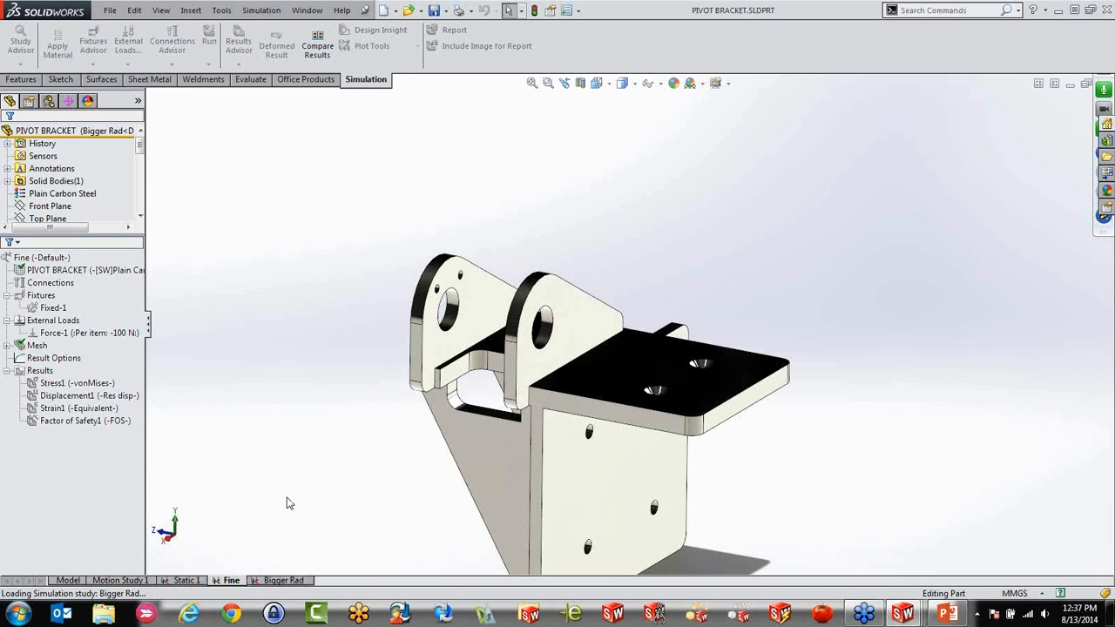
pyautogui.click(303, 581)
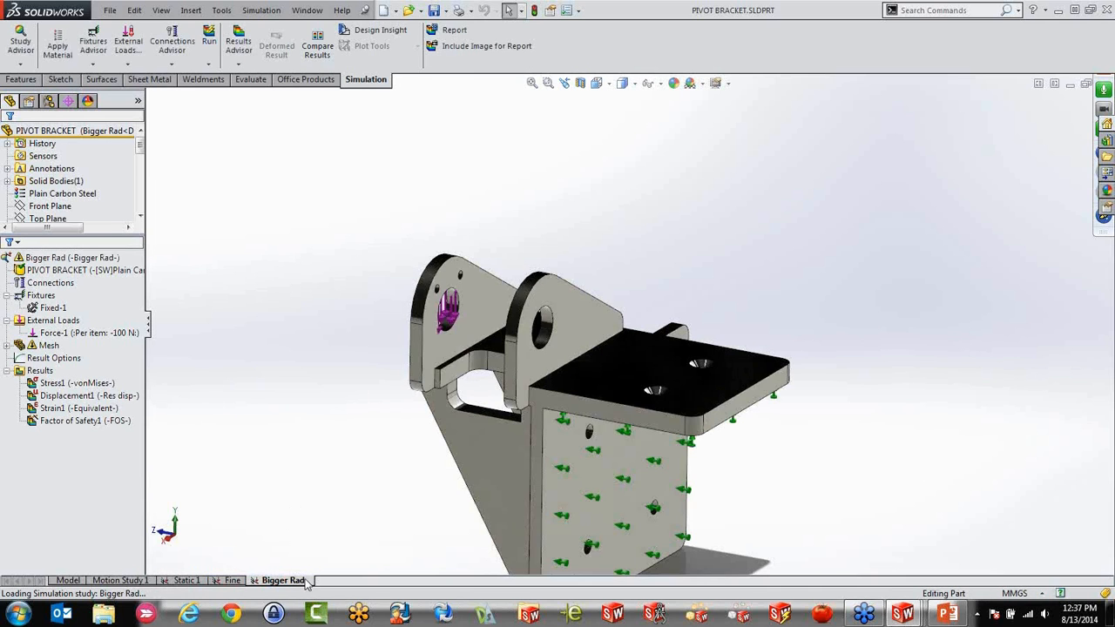
# Return to Assem1 and compare the Static 1 study's setup with the Bracket mounted study's fixed block
pyautogui.hotkey('ctrl', 'Tab')
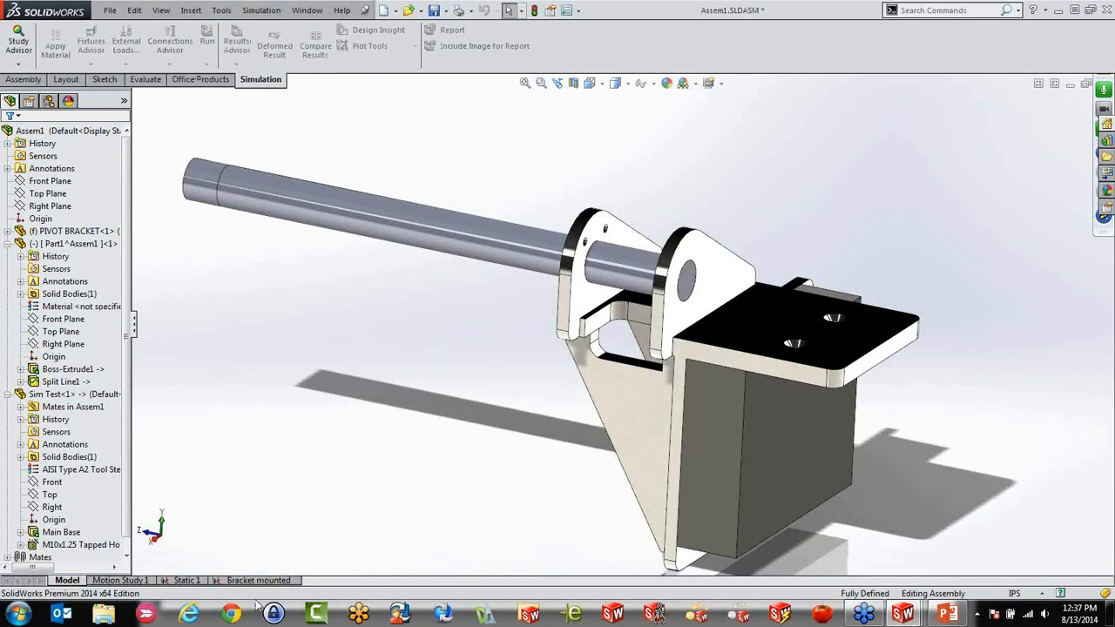
pyautogui.click(186, 580)
pyautogui.moveTo(349, 229); pyautogui.dragTo(430, 258, button='middle')
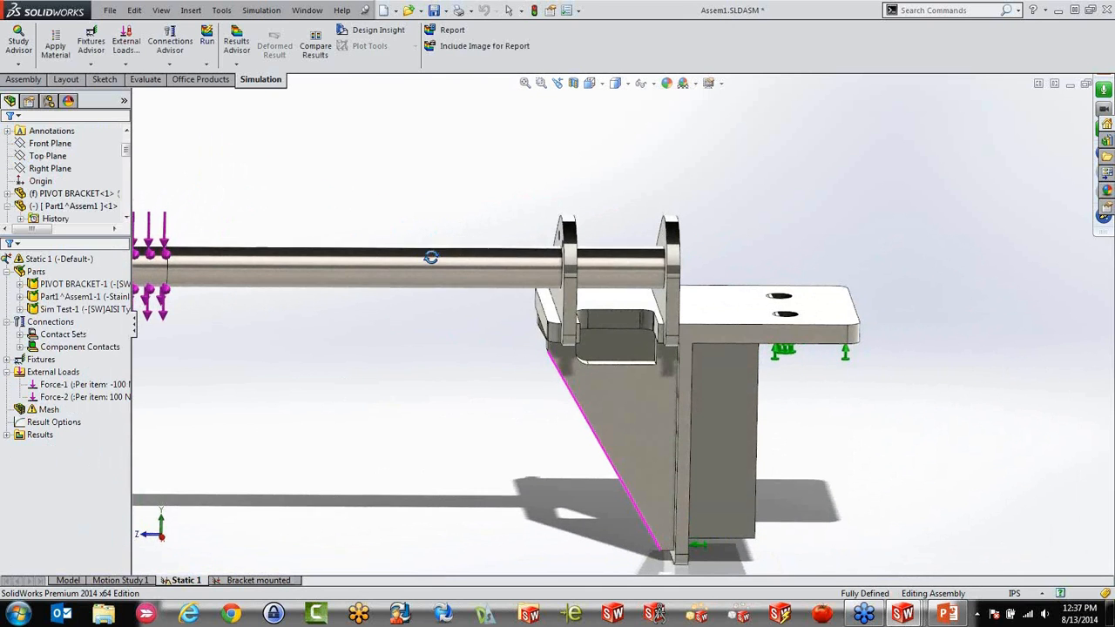
pyautogui.click(276, 582)
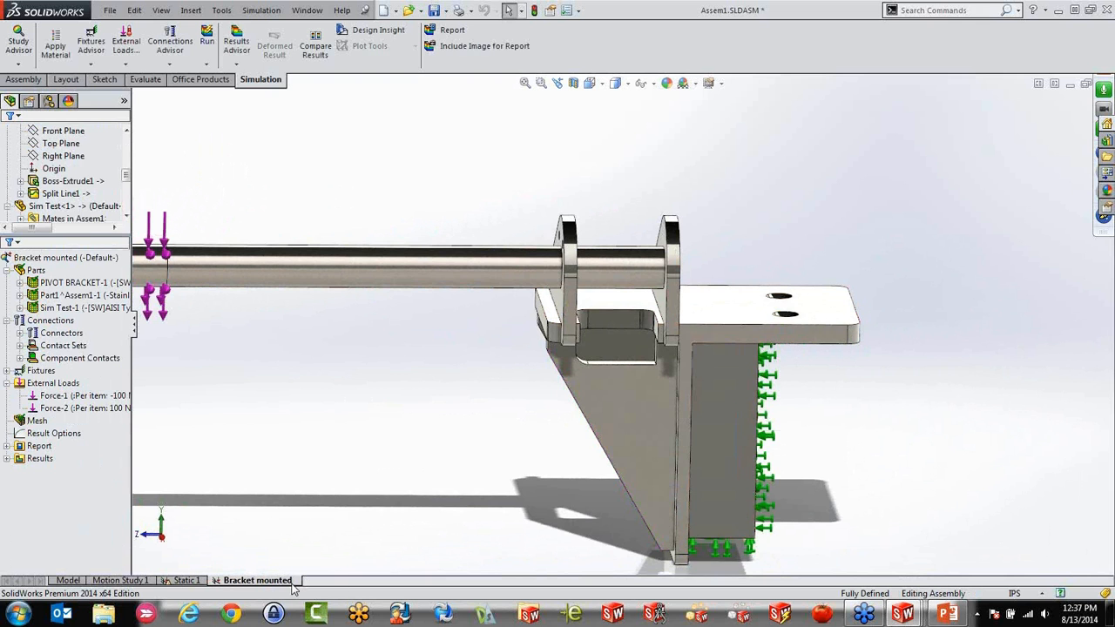
pyautogui.moveTo(602, 399); pyautogui.dragTo(728, 424, button='middle')
pyautogui.scroll(-1, 728, 424)
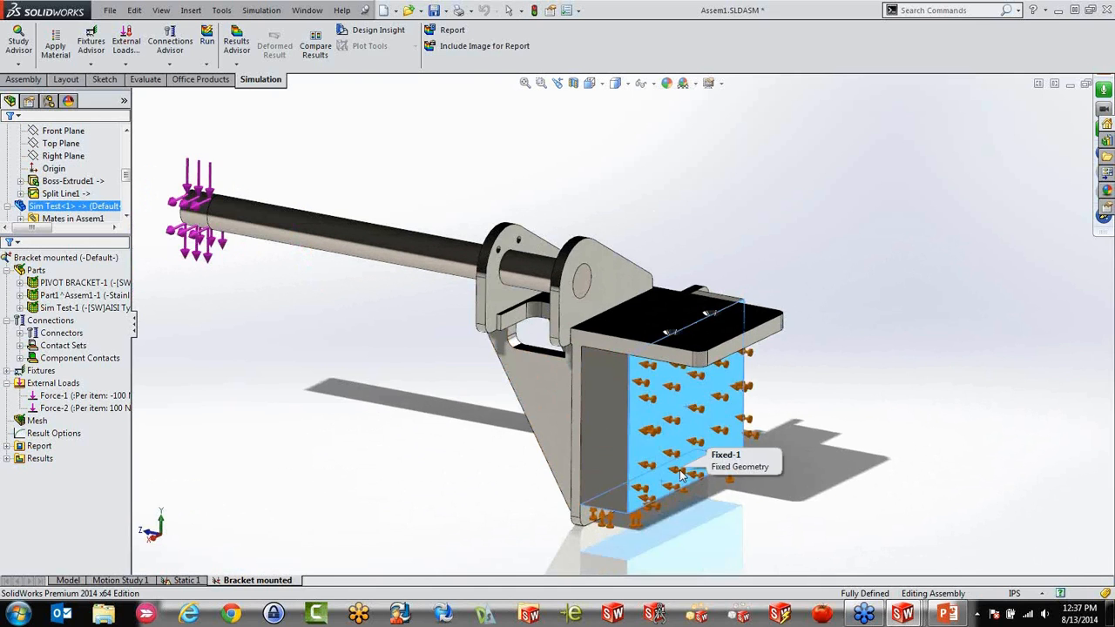
# Switch to the PowerPoint presentation
pyautogui.click(946, 614)
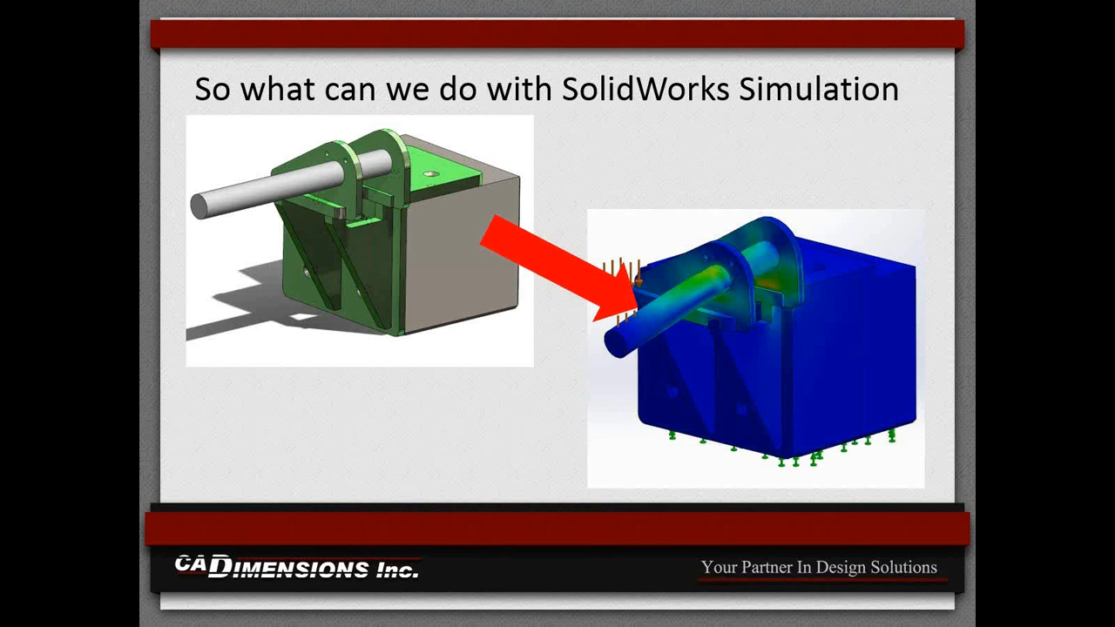